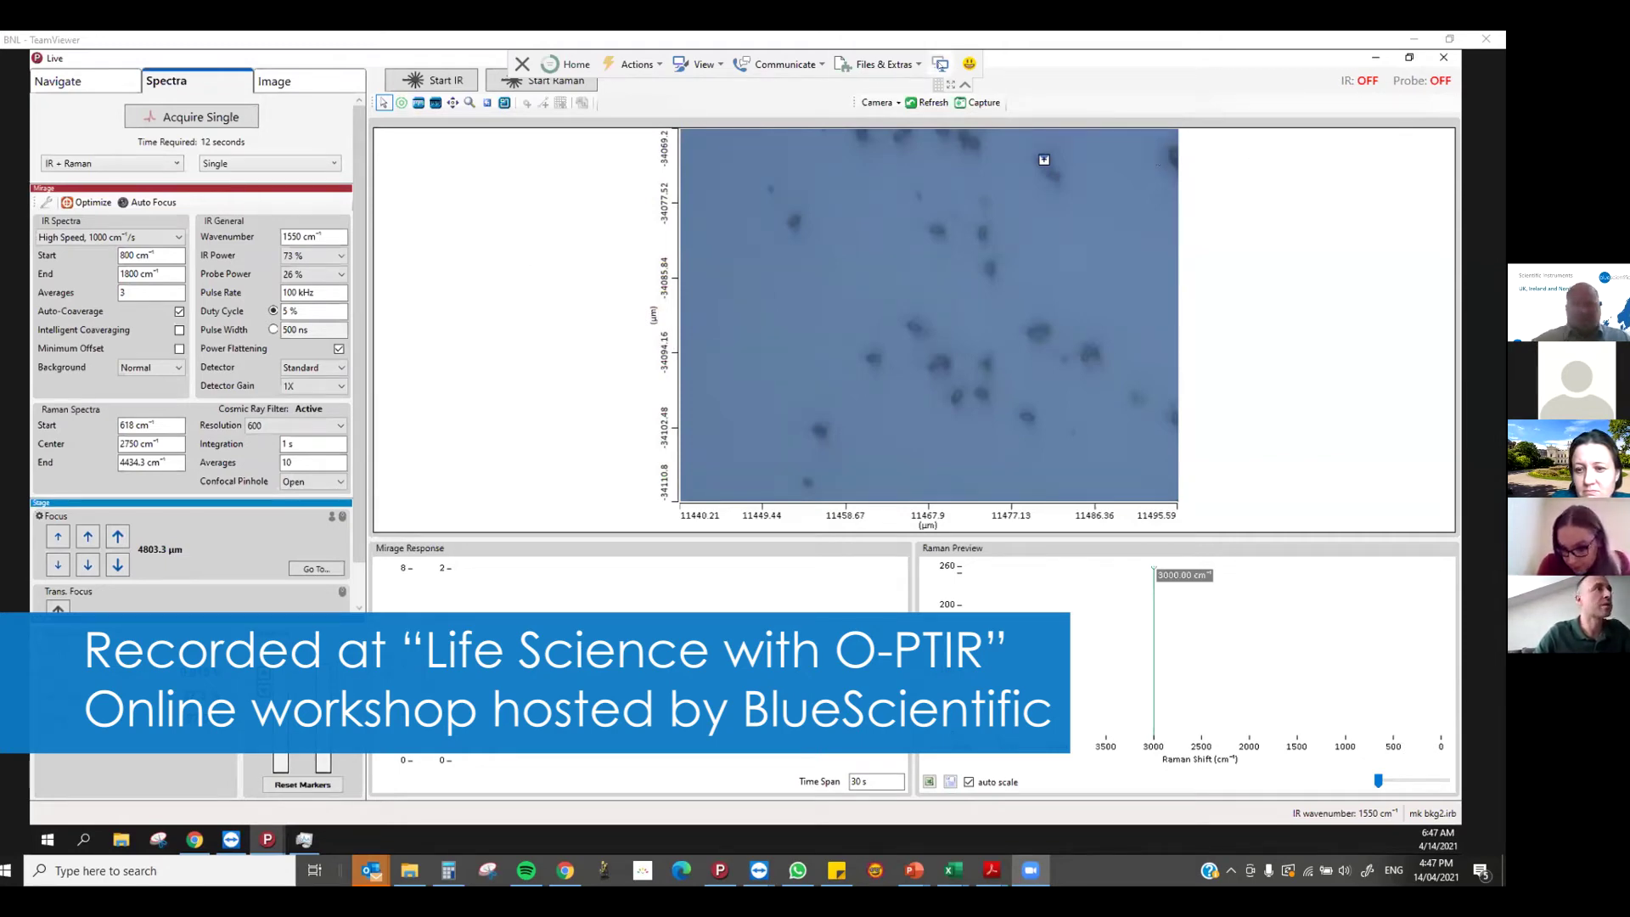
# Review the saved spectra in the main PTIR Studio window, and view the live window's Spectra and Image modes
pyautogui.hotkey('alt', 'Tab')
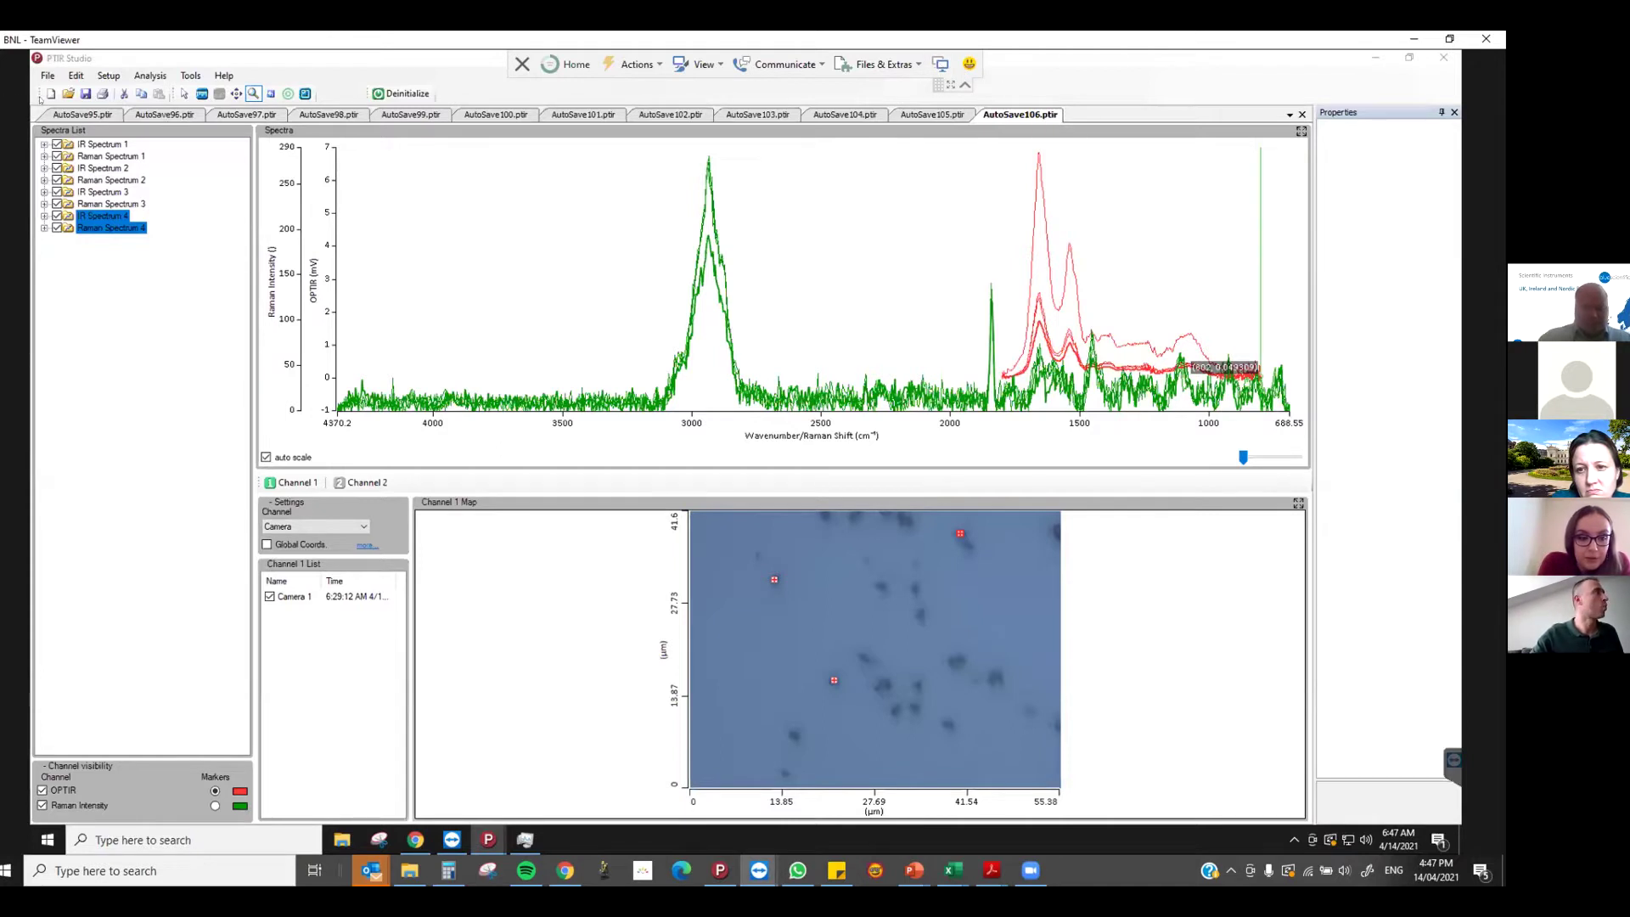
pyautogui.click(51, 95)
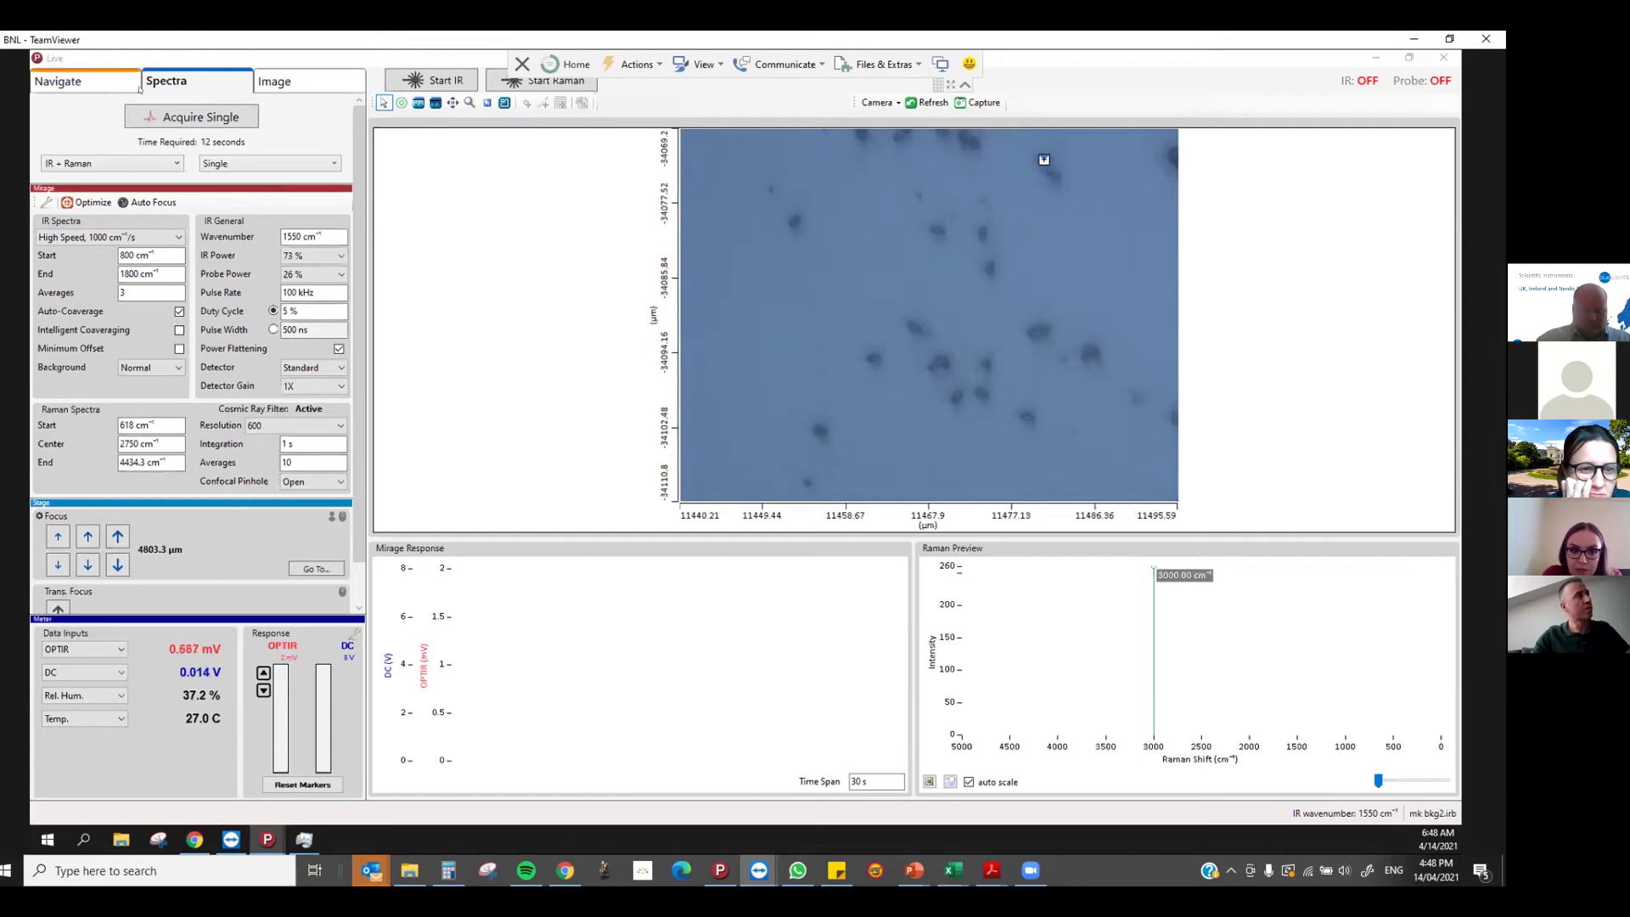
pyautogui.click(136, 84)
pyautogui.click(203, 81)
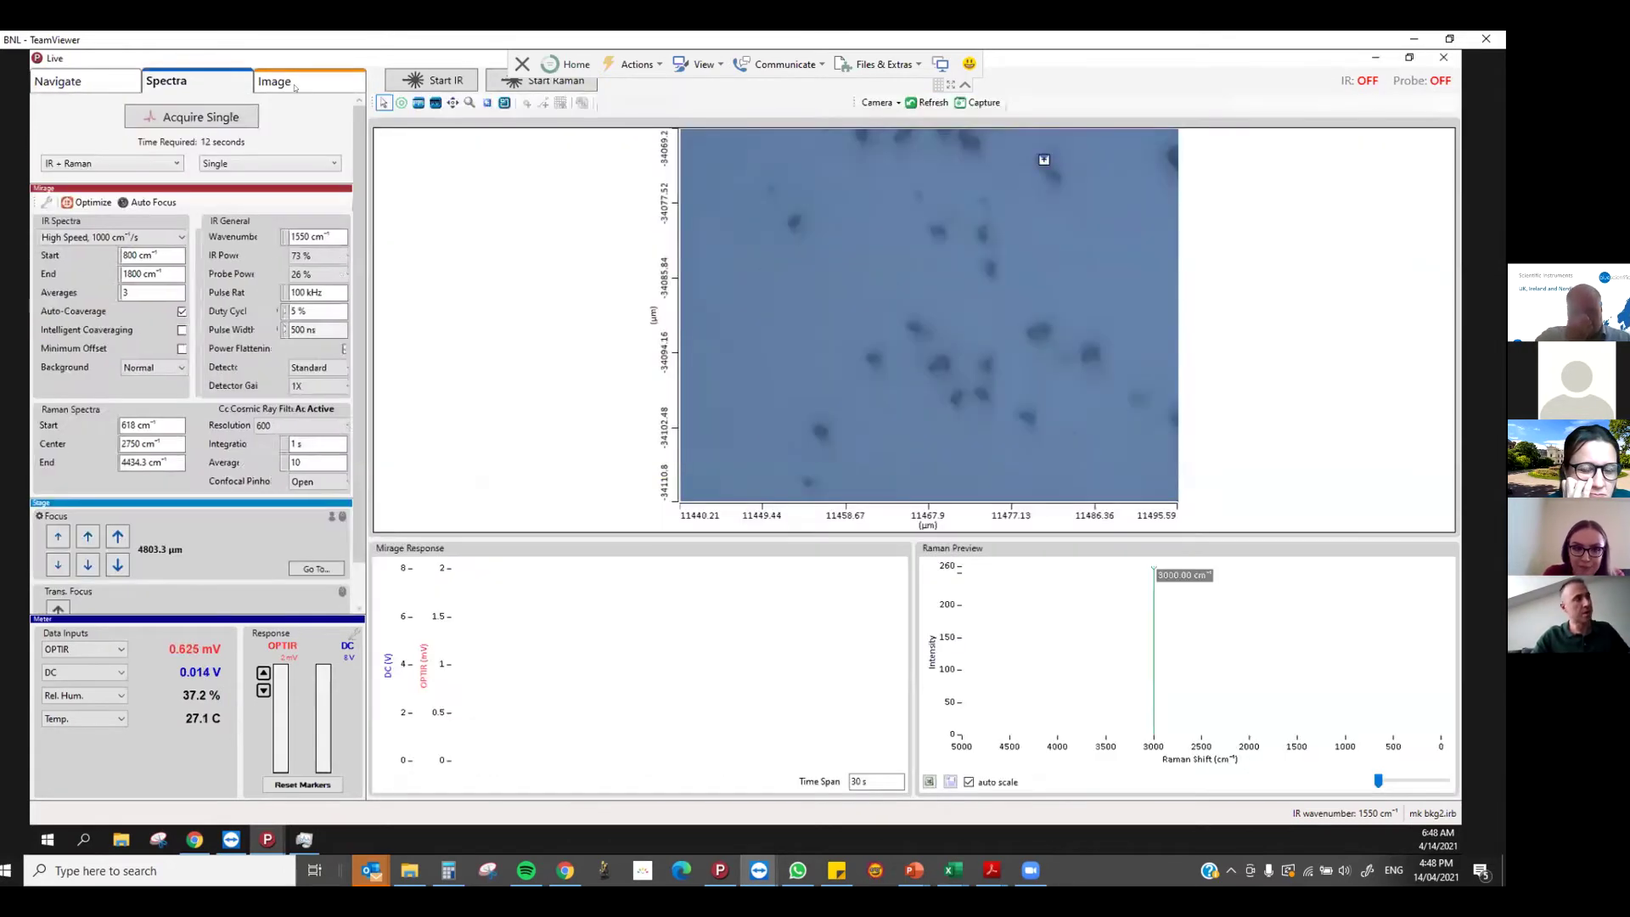
pyautogui.click(294, 85)
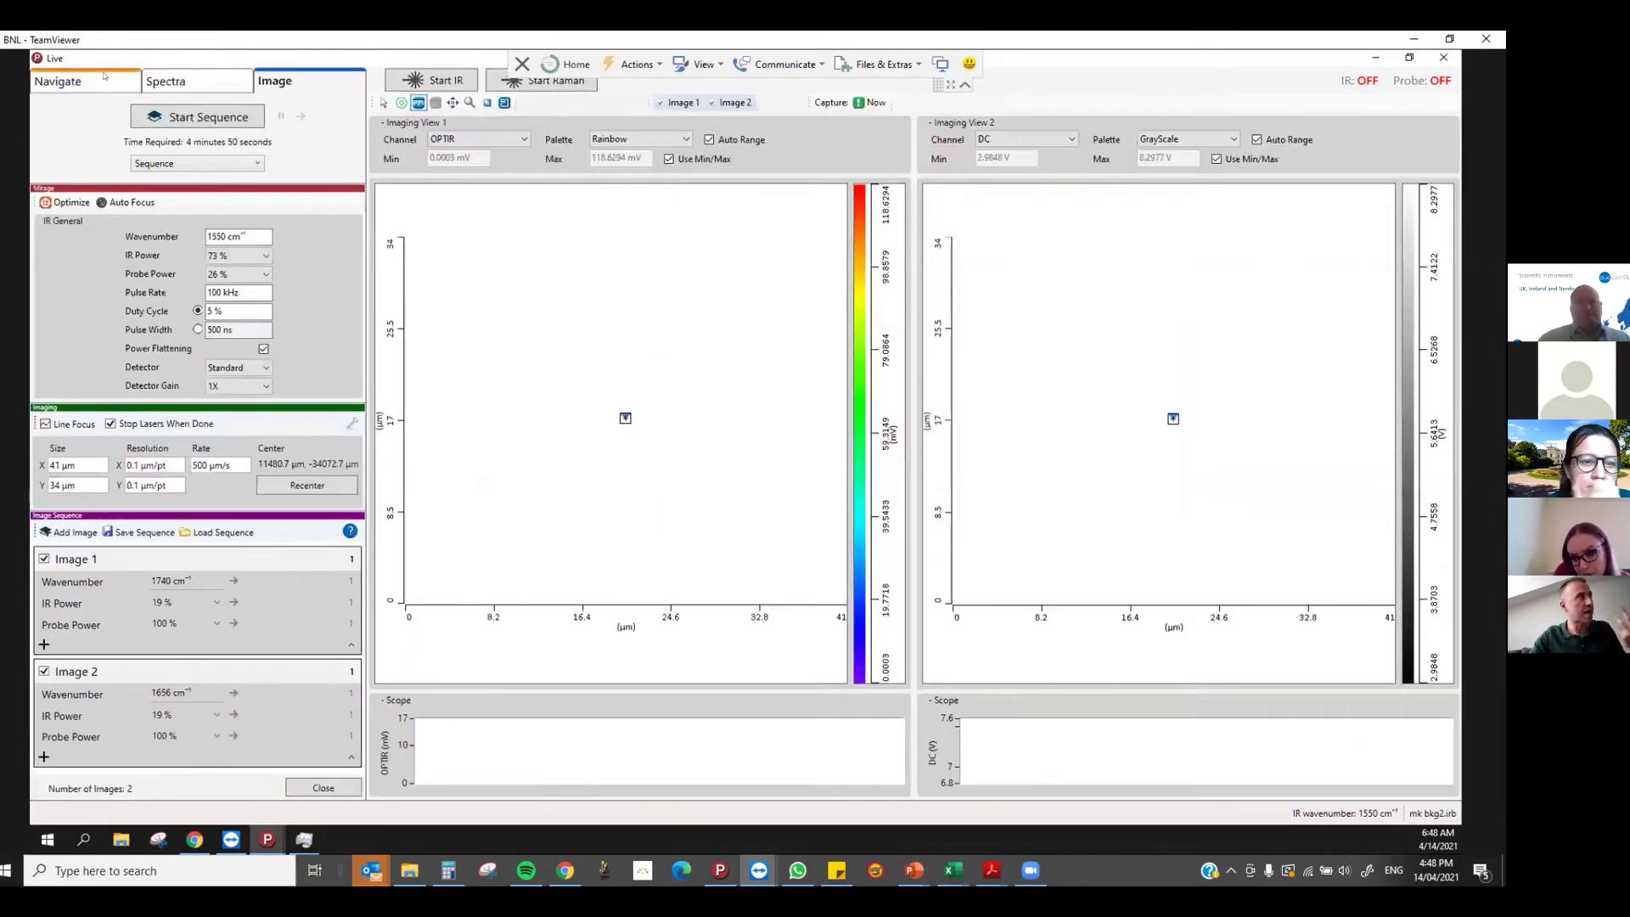
# Return to sample navigation and move the stage to the saved "PET Stage" waypoint
pyautogui.click(104, 78)
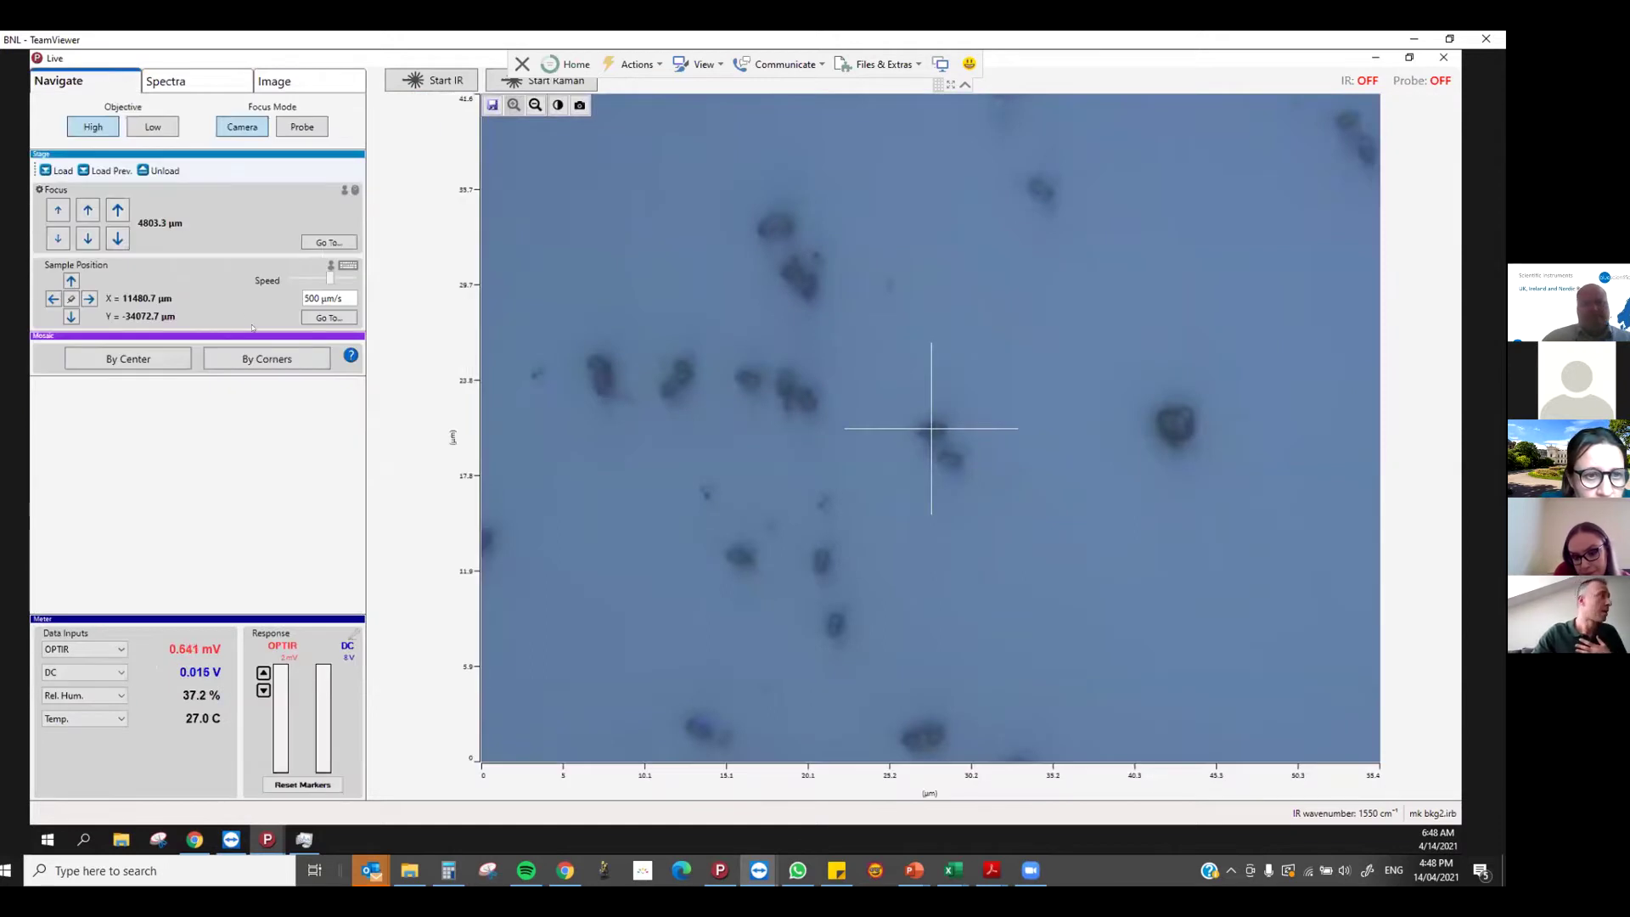
pyautogui.click(71, 298)
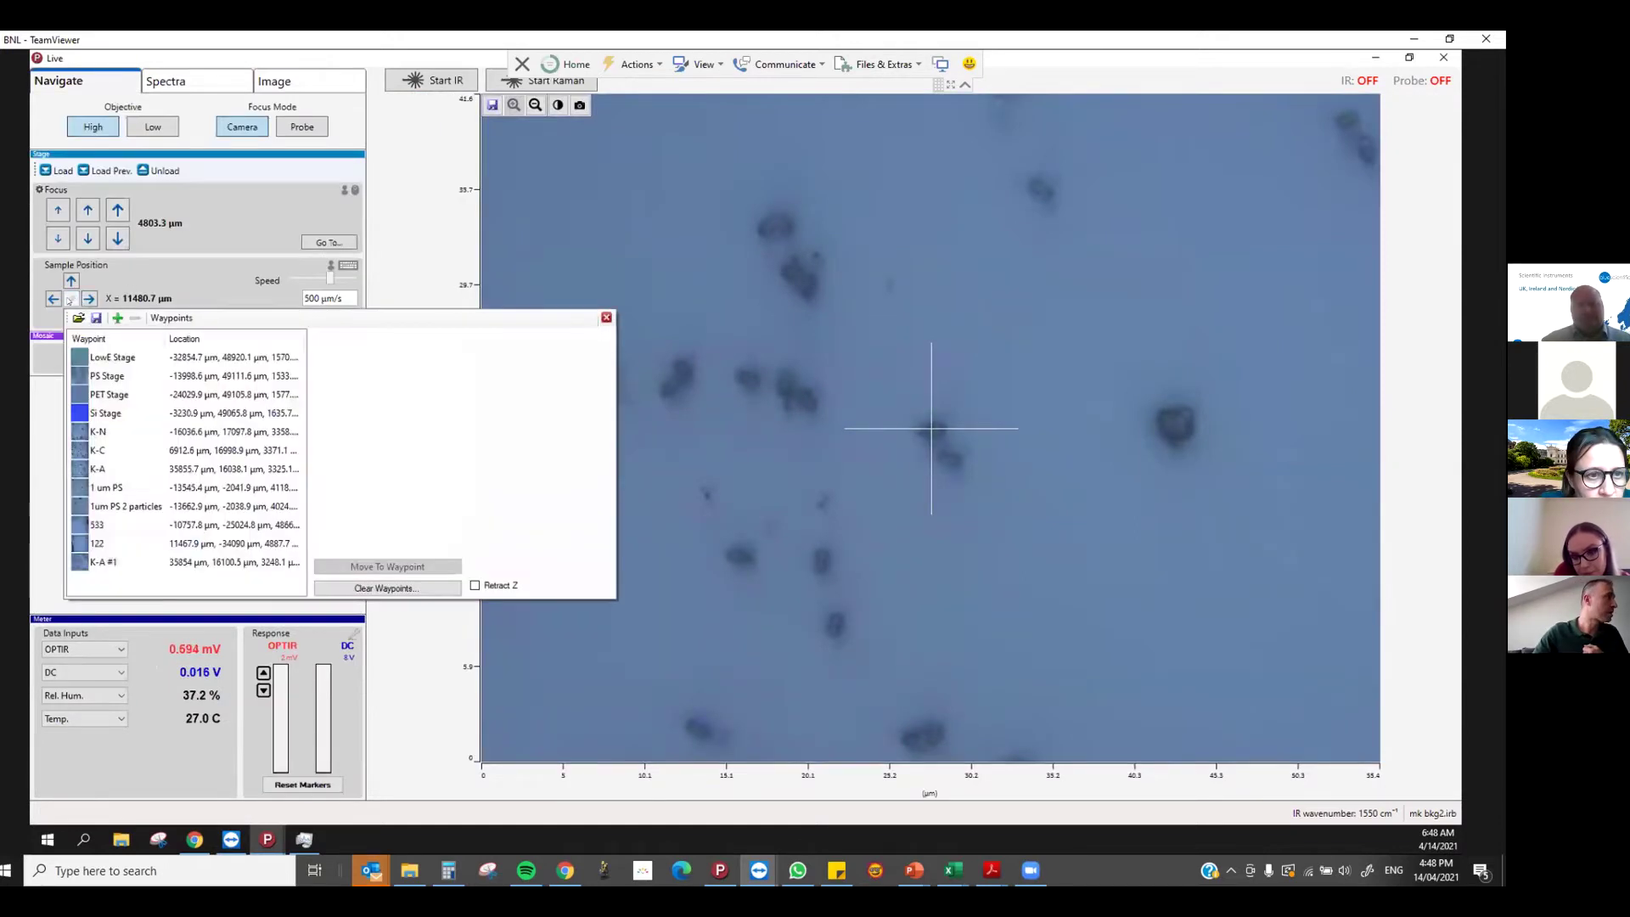
pyautogui.click(80, 395)
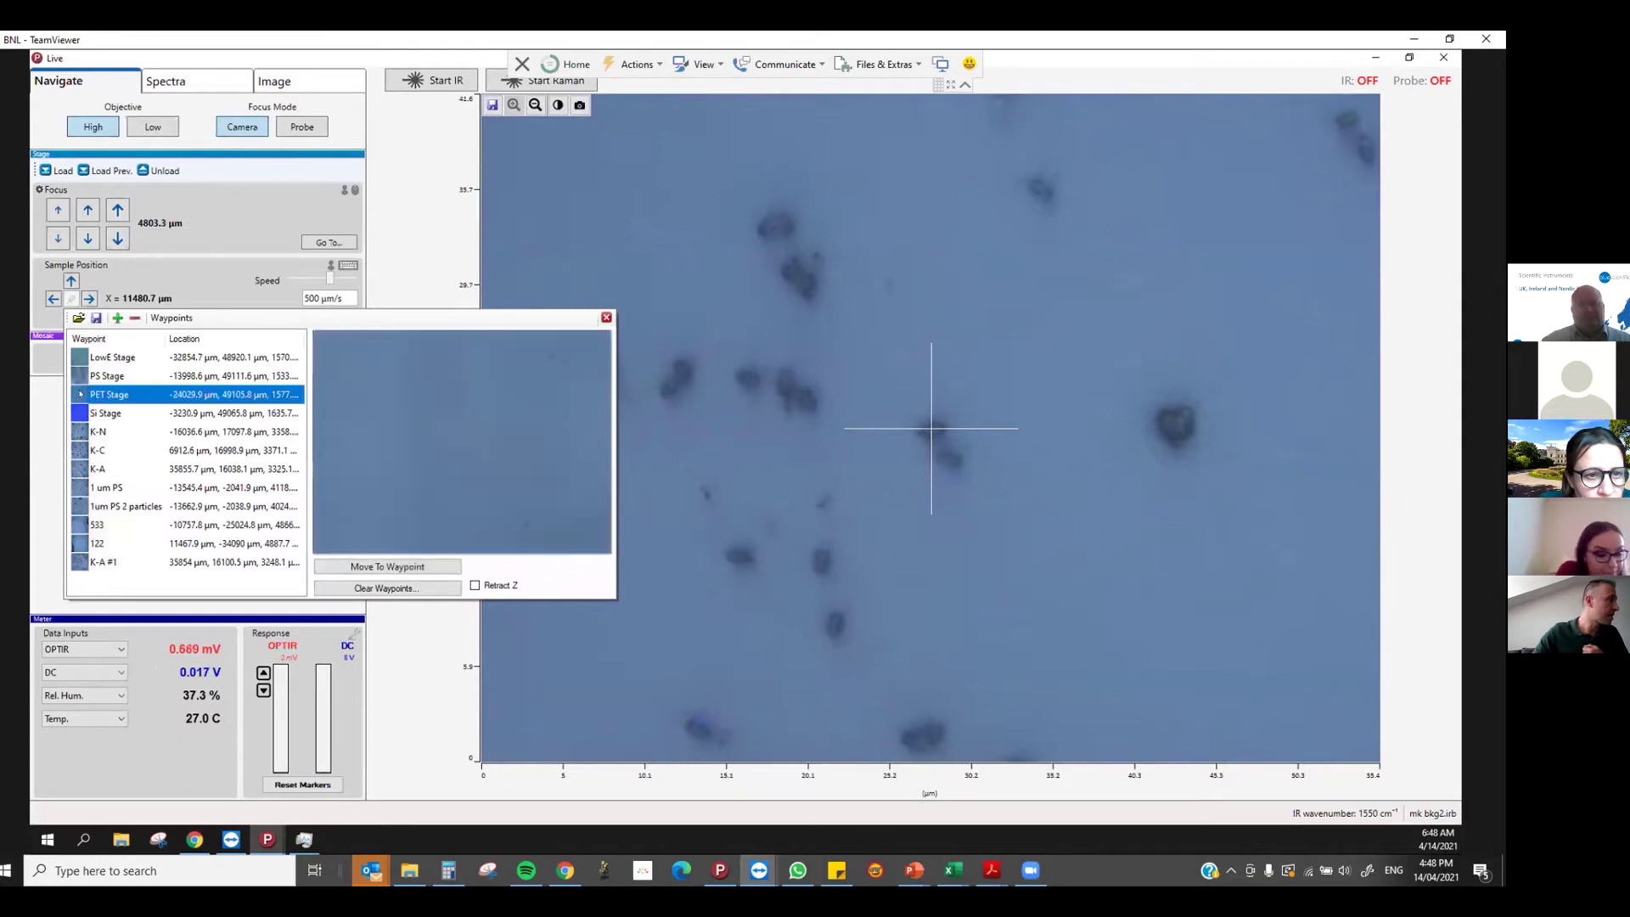
pyautogui.click(404, 567)
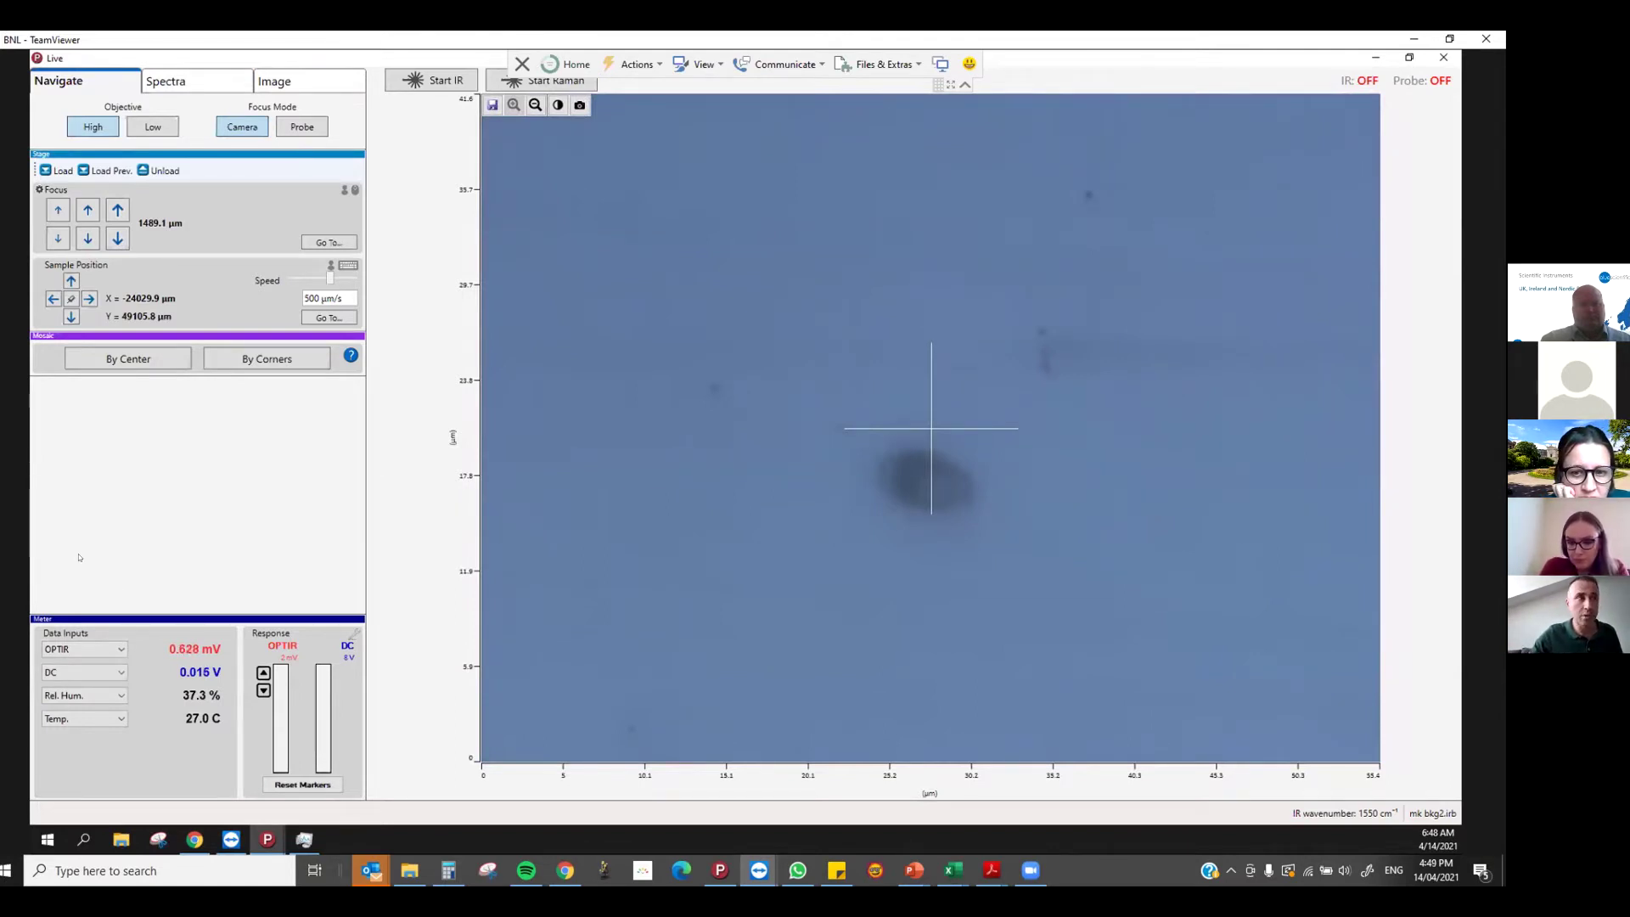
# Shift the sample to a clean area at about X -24037 µm, Y 49115 µm and refocus to about 1489 µm
pyautogui.doubleClick(812, 289)
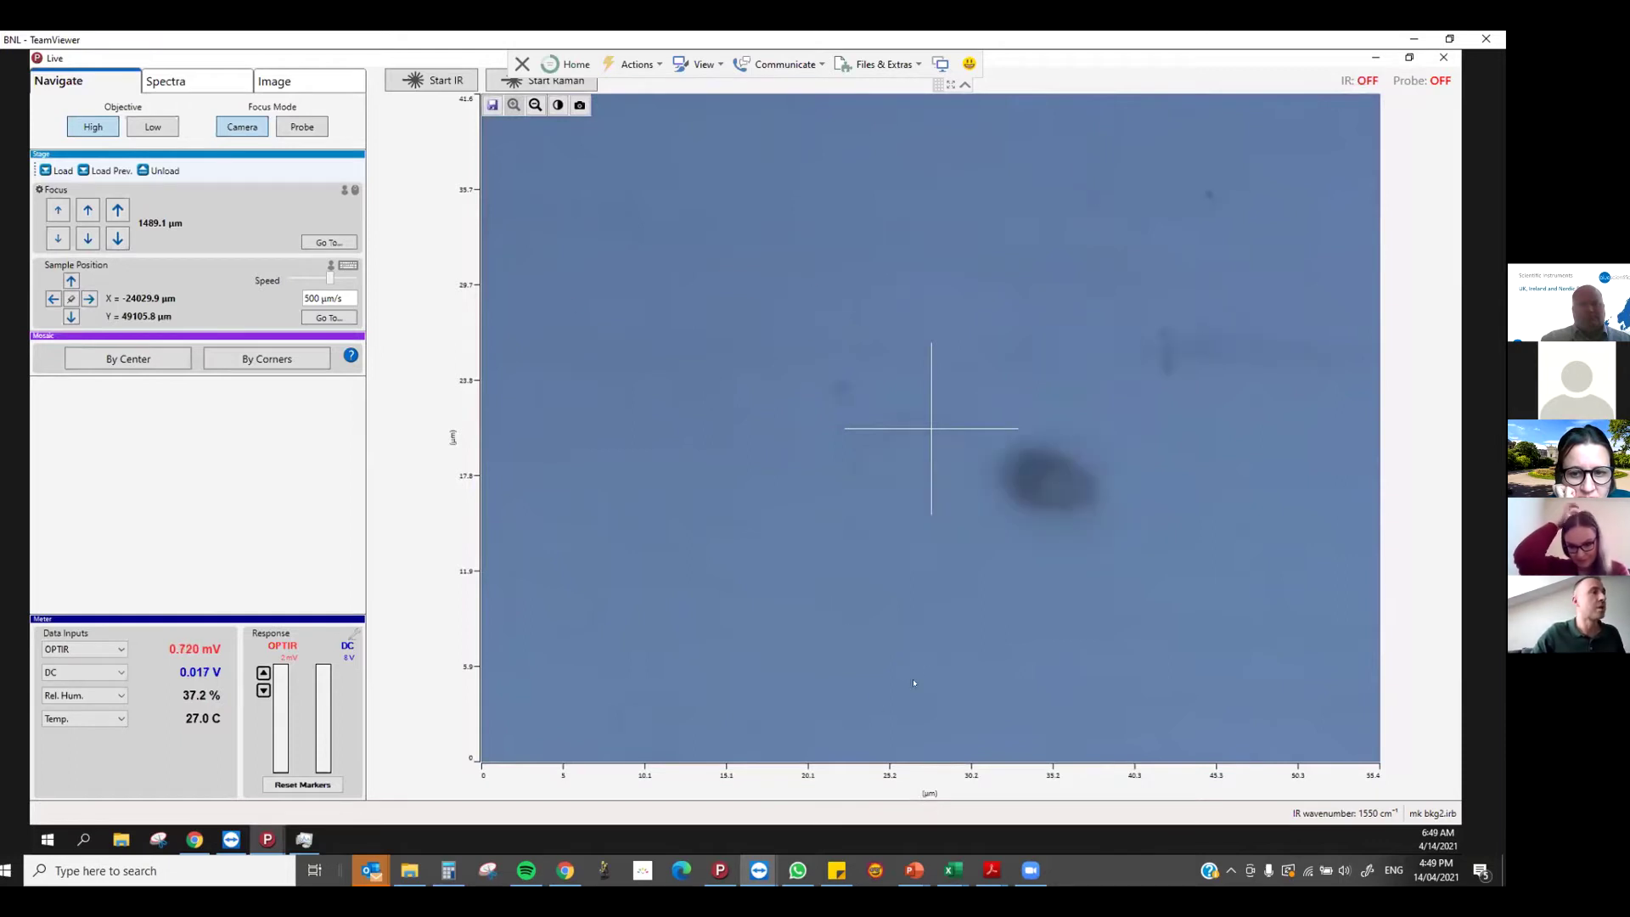
pyautogui.click(56, 211)
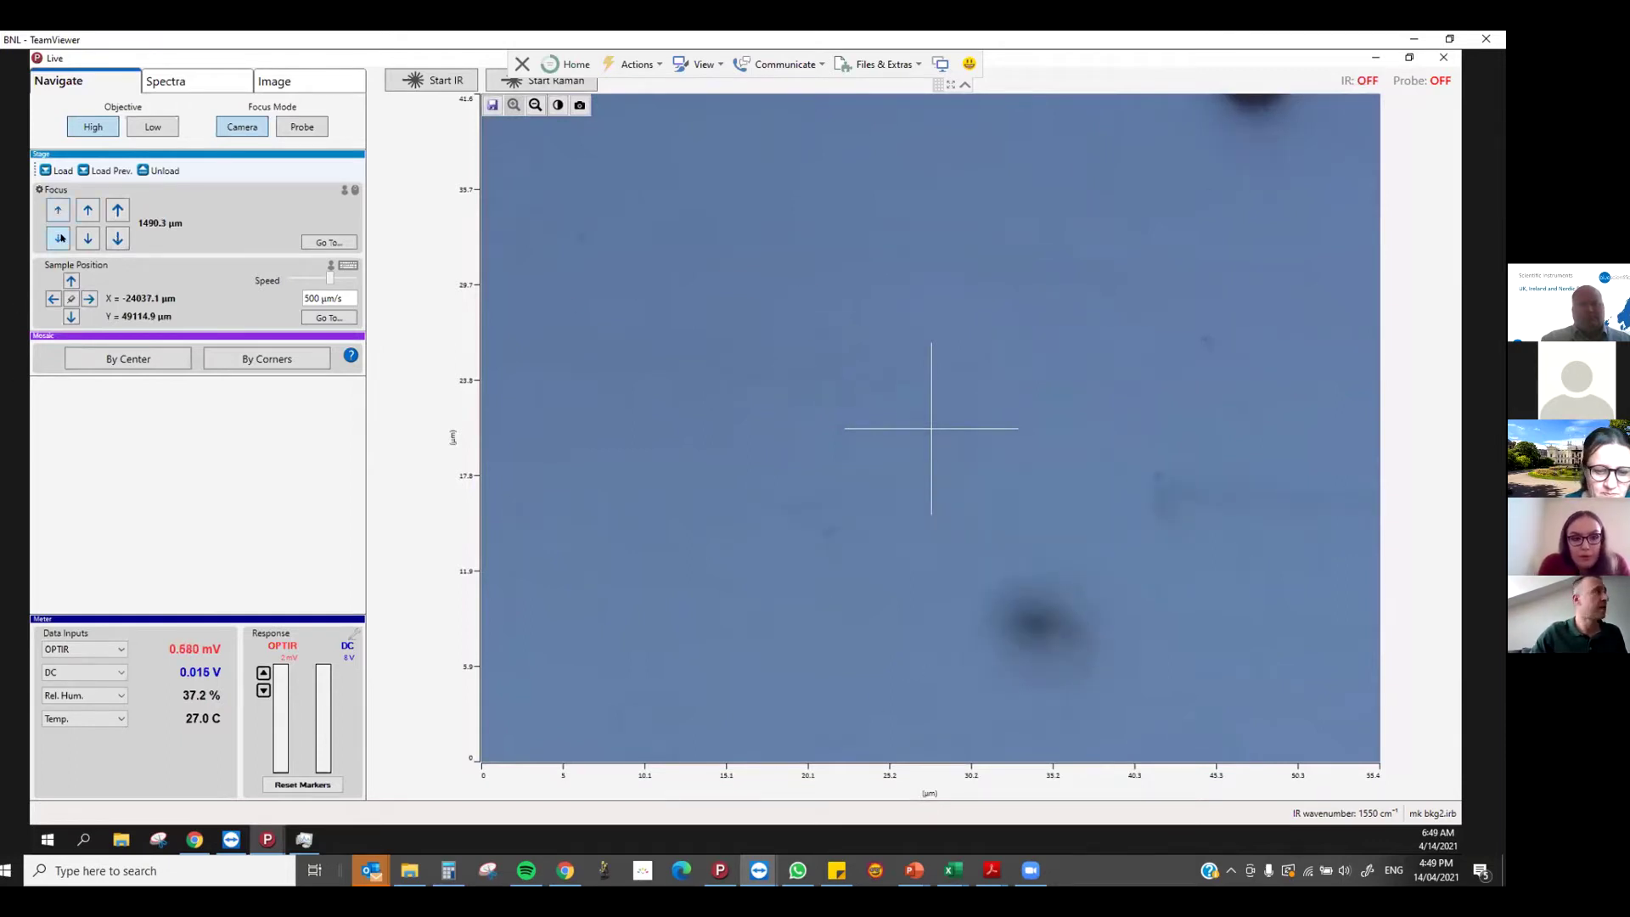
pyautogui.click(59, 239)
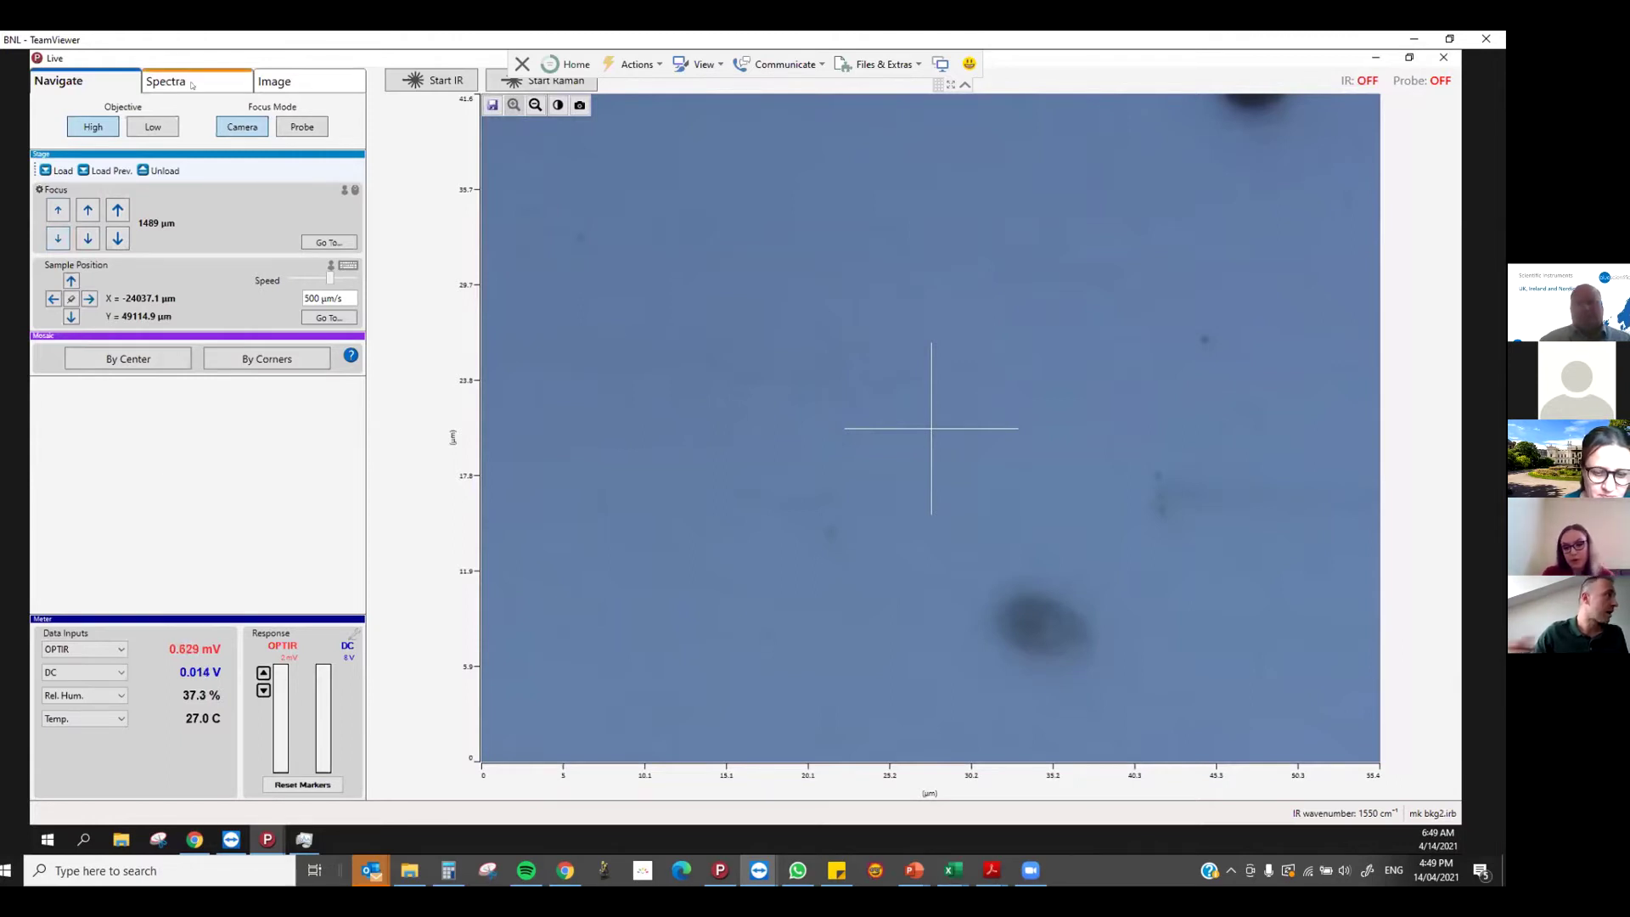
# Open the spectra settings and view the IR and Raman acquisition modes in turn, ending on IR + Raman
pyautogui.click(193, 83)
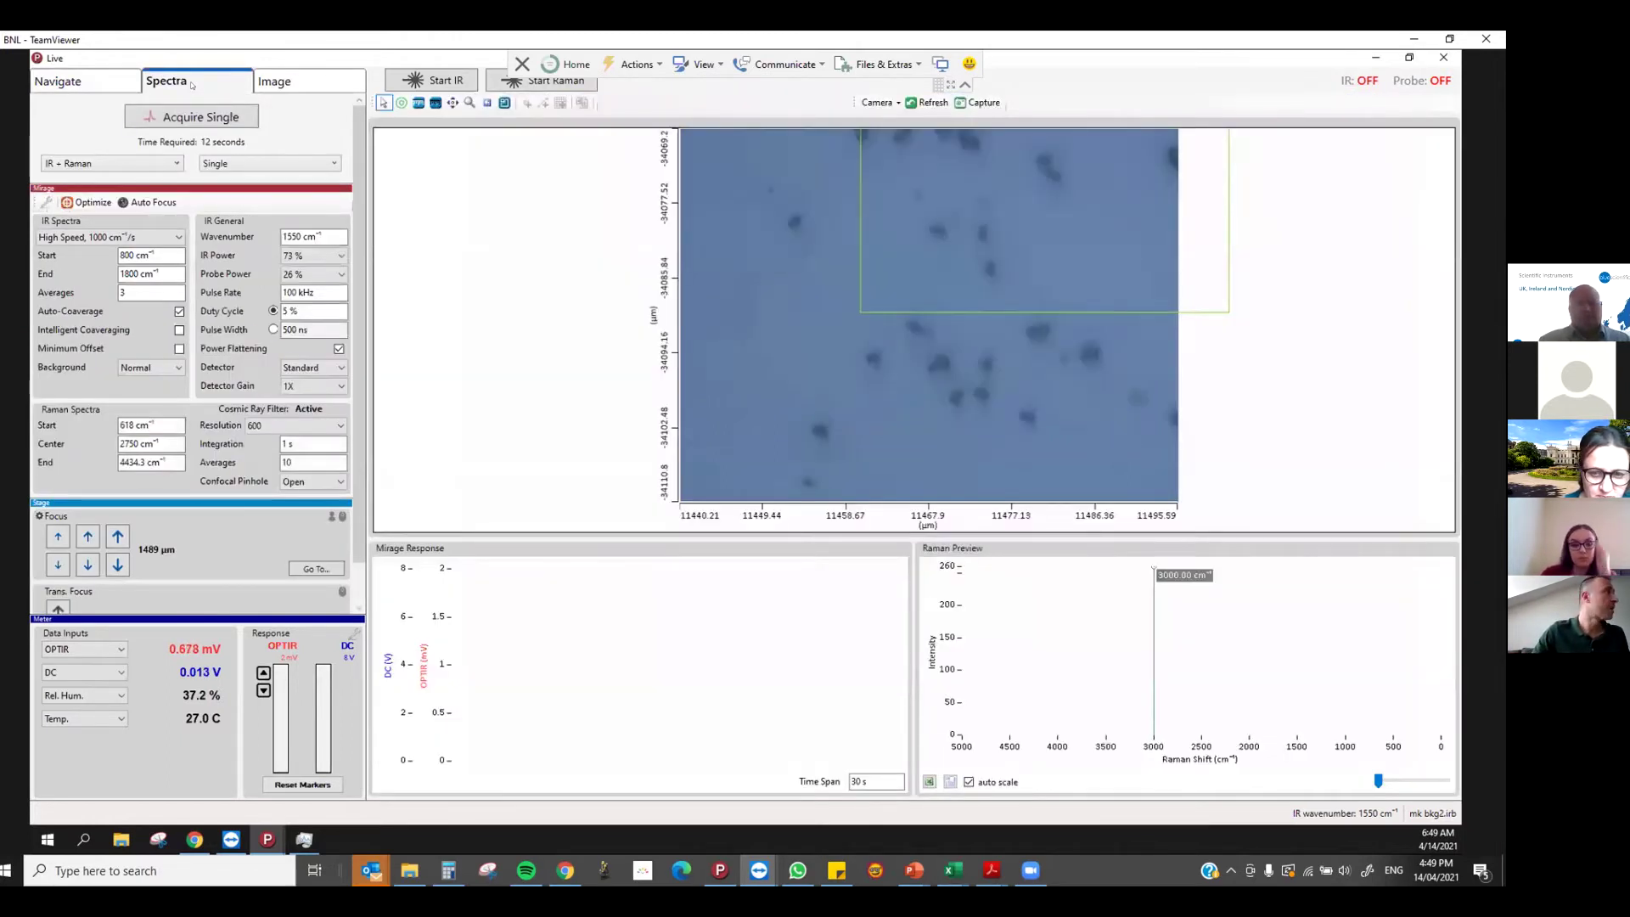
pyautogui.click(177, 163)
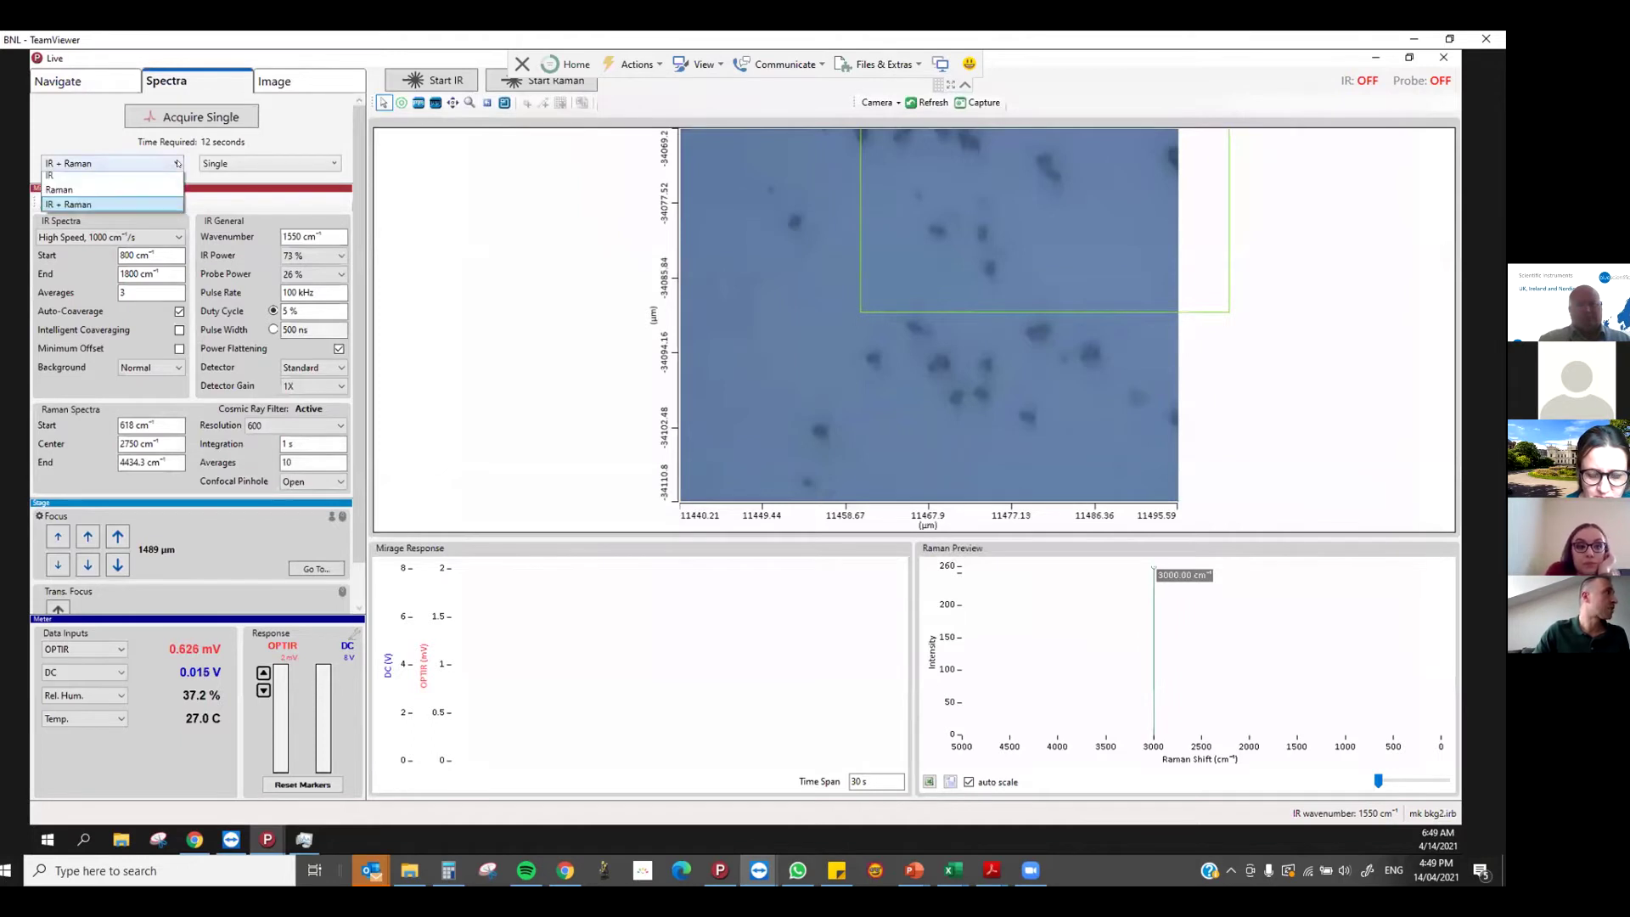
pyautogui.click(143, 181)
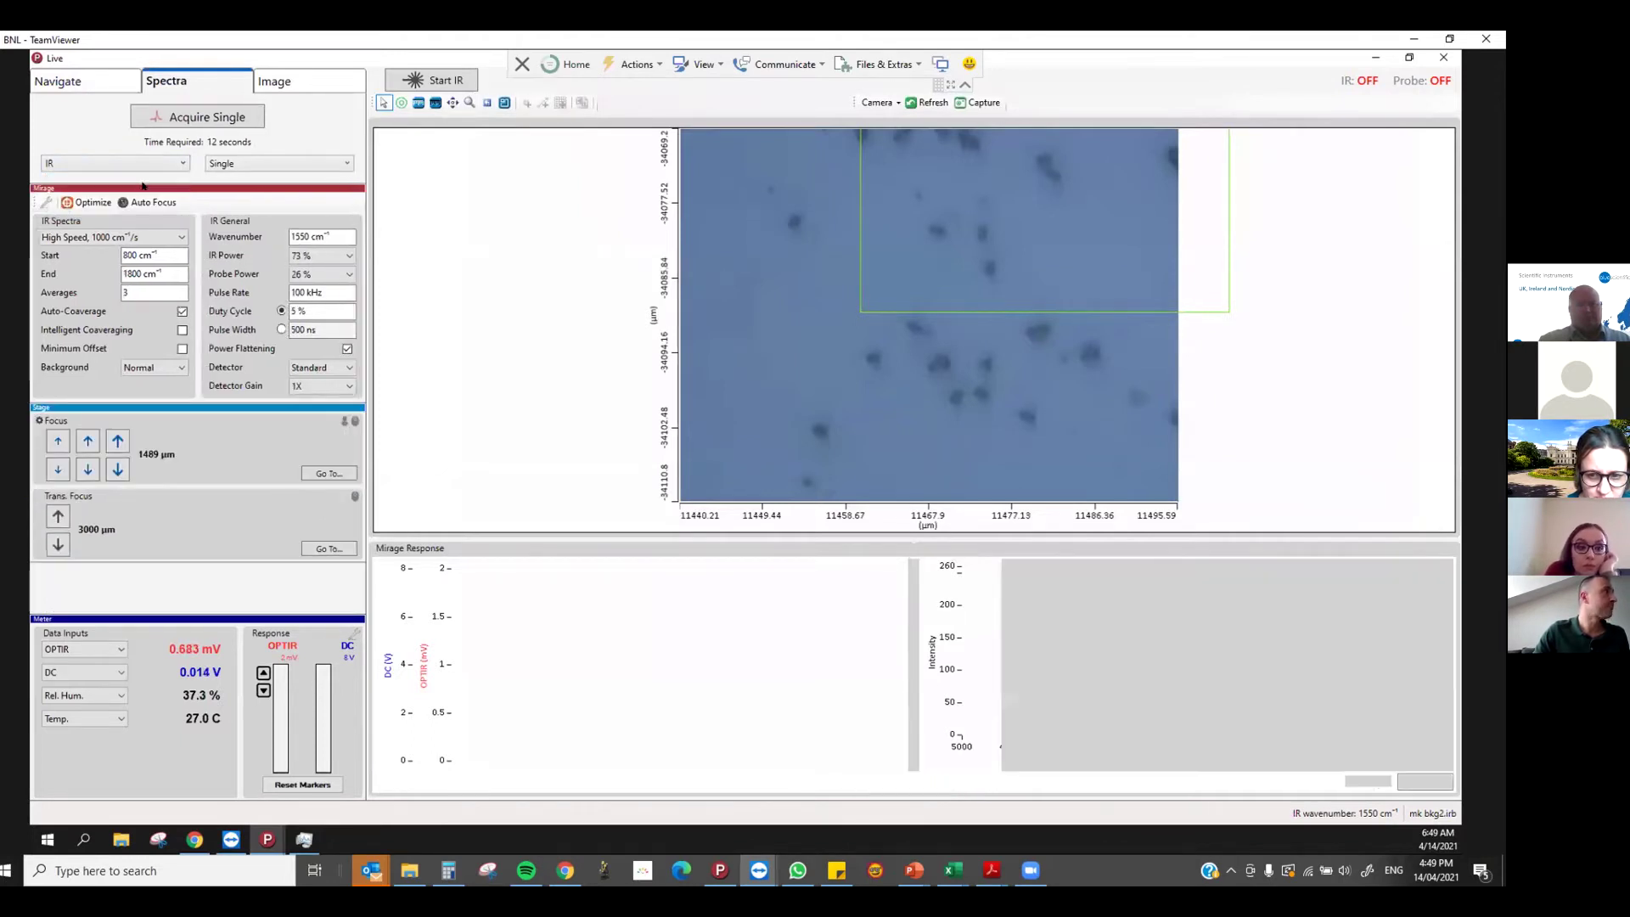
pyautogui.click(117, 163)
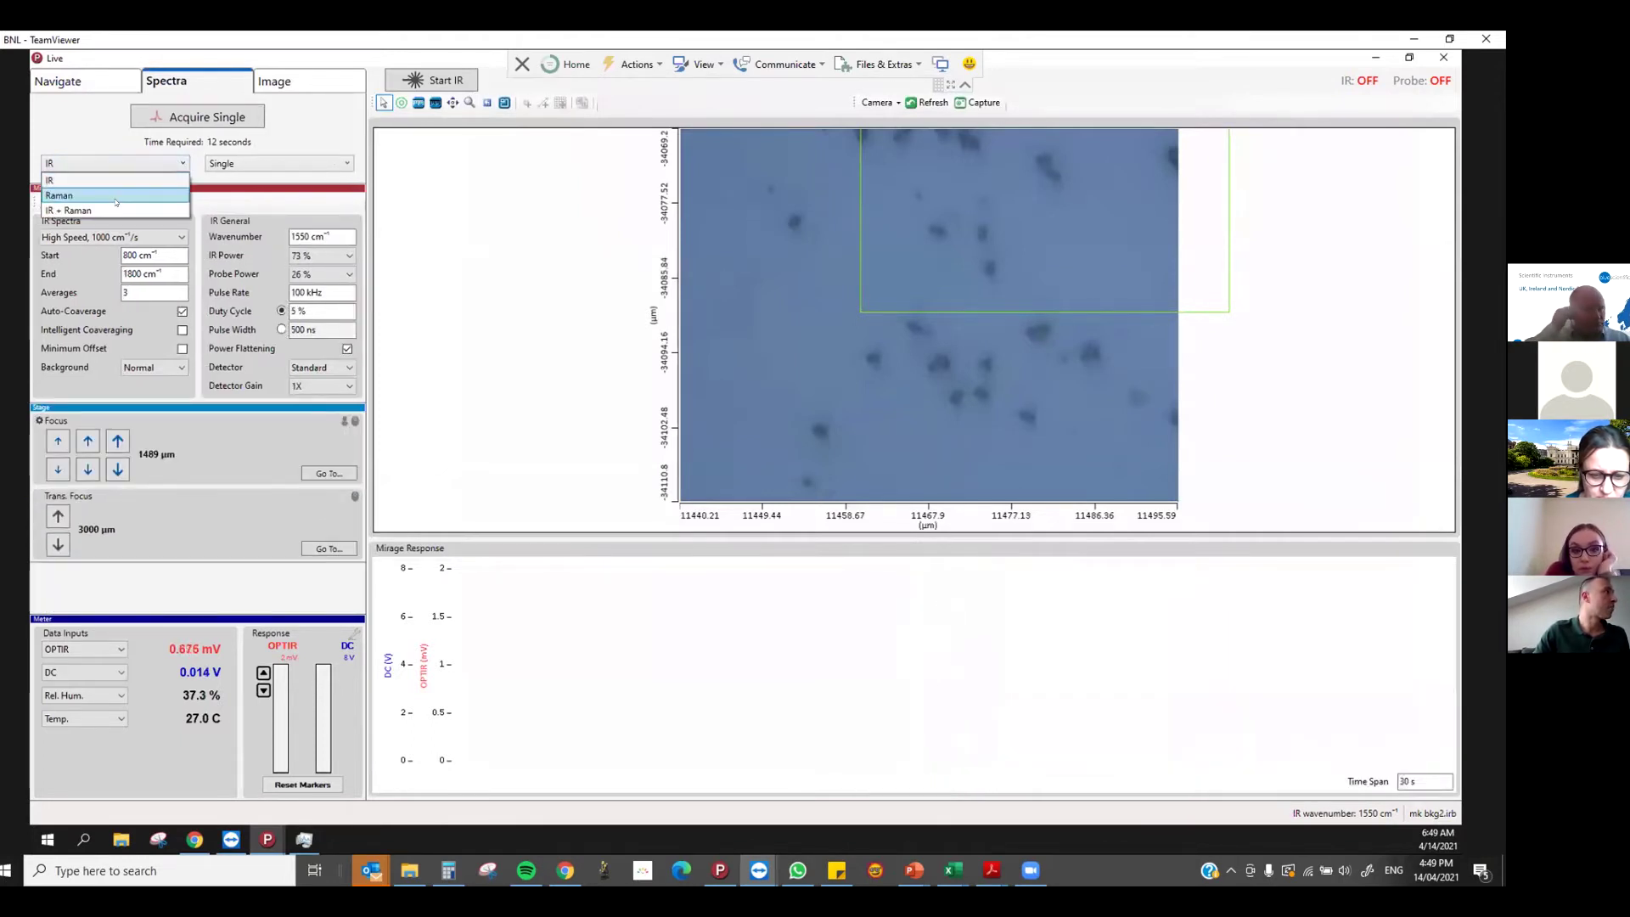
pyautogui.click(117, 196)
pyautogui.click(180, 163)
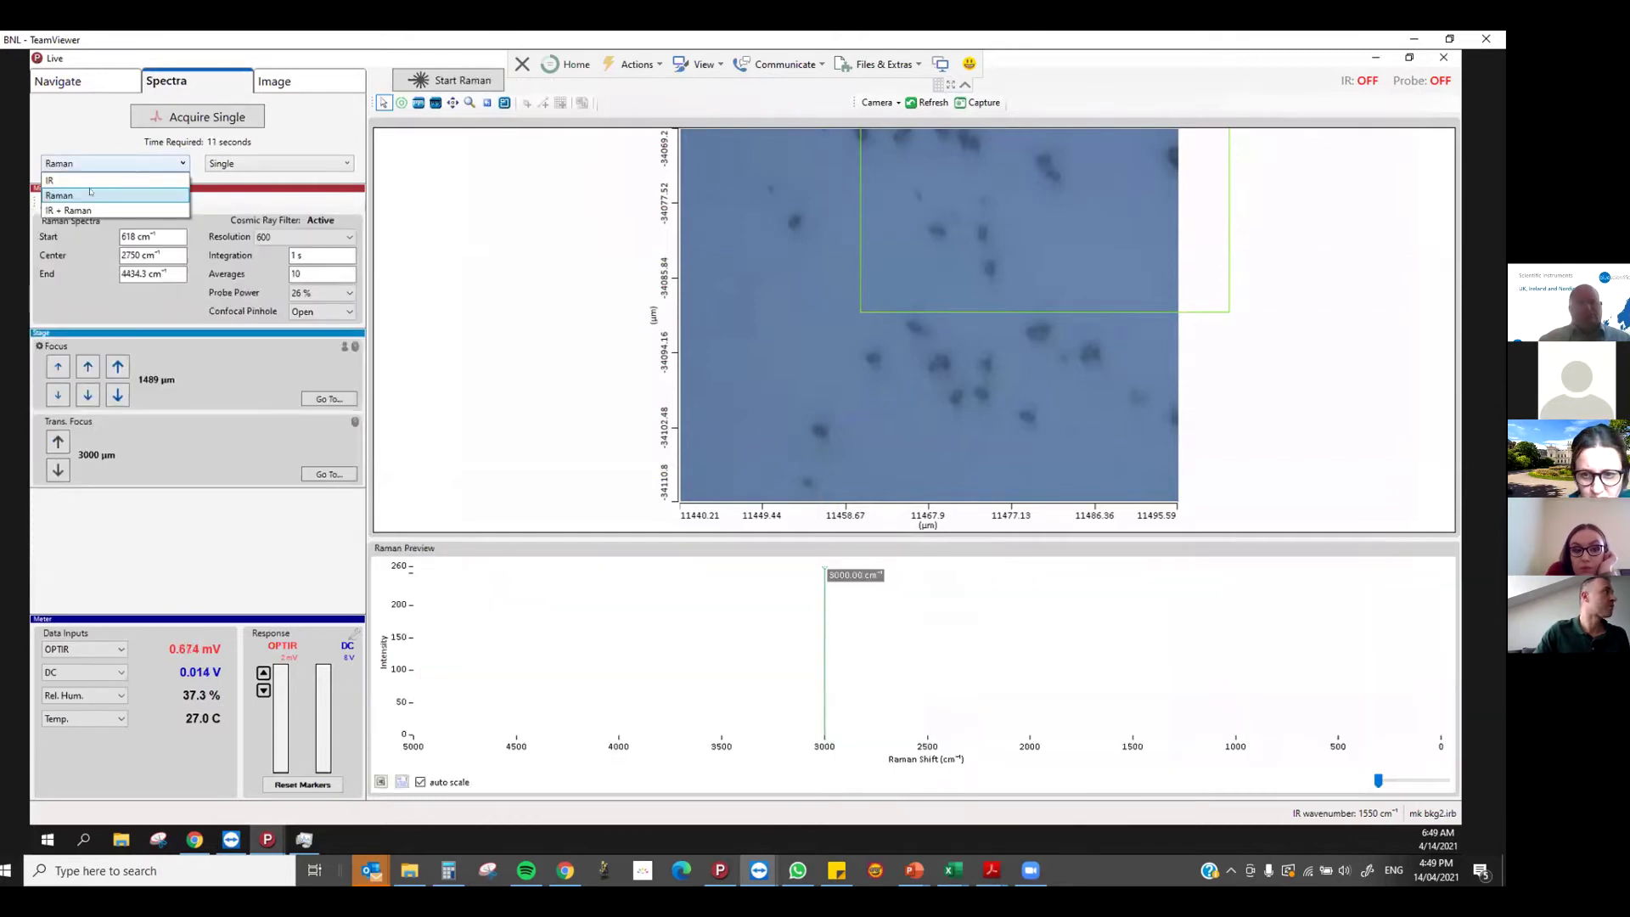
pyautogui.click(92, 210)
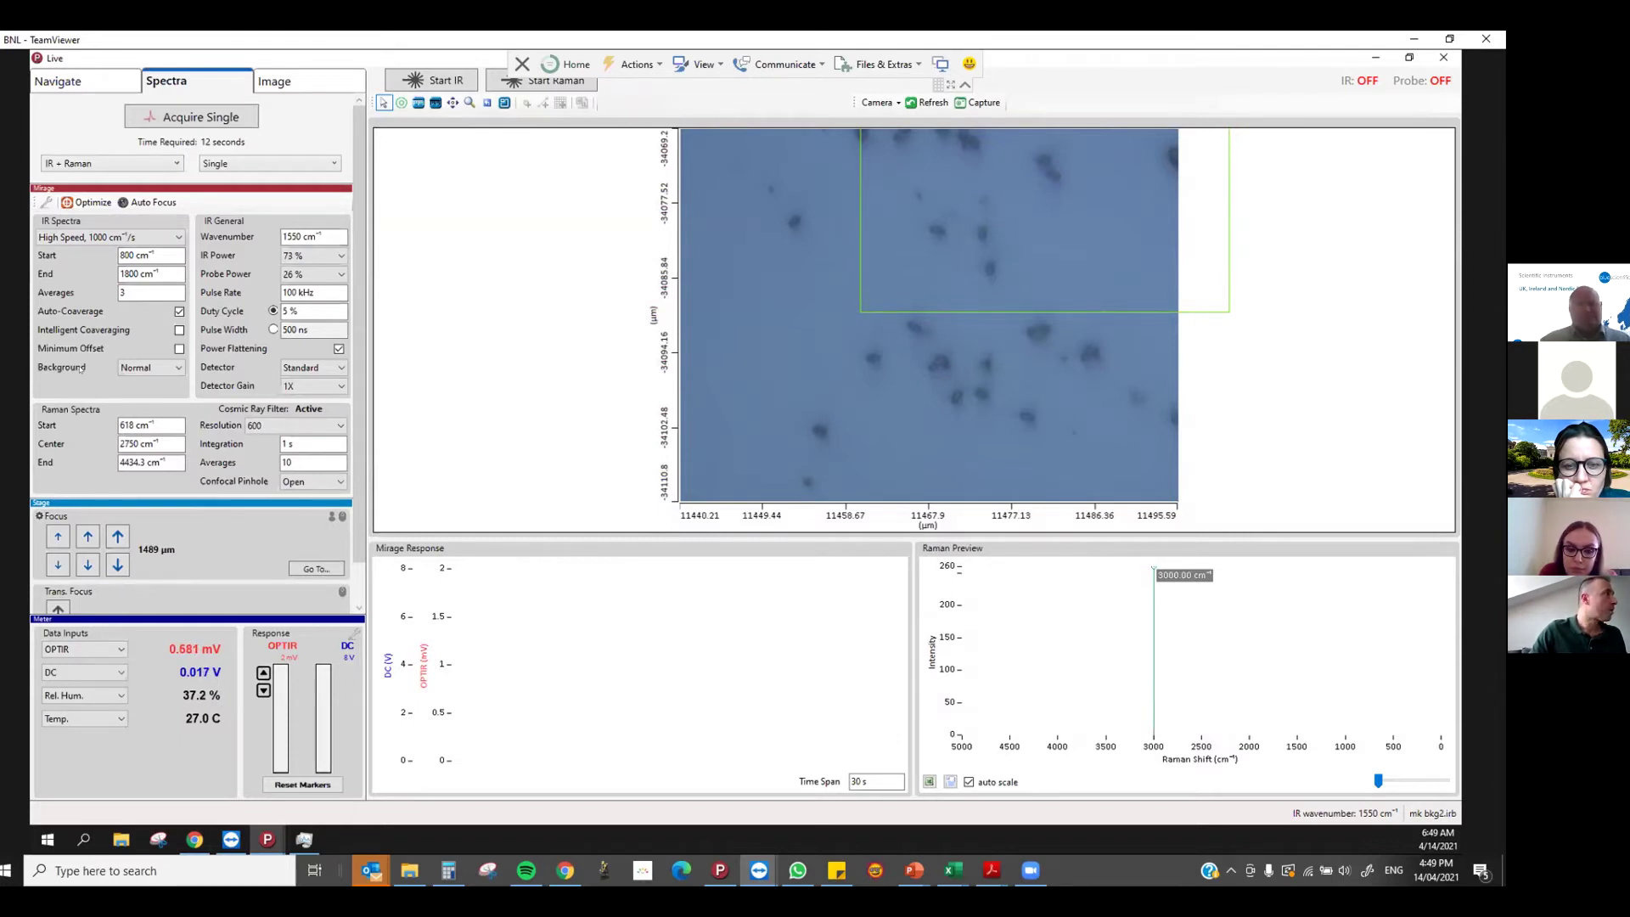
# Place a measurement point on a clear area of the camera image and set IR power to 10 % and probe power to 26 %
pyautogui.click(402, 103)
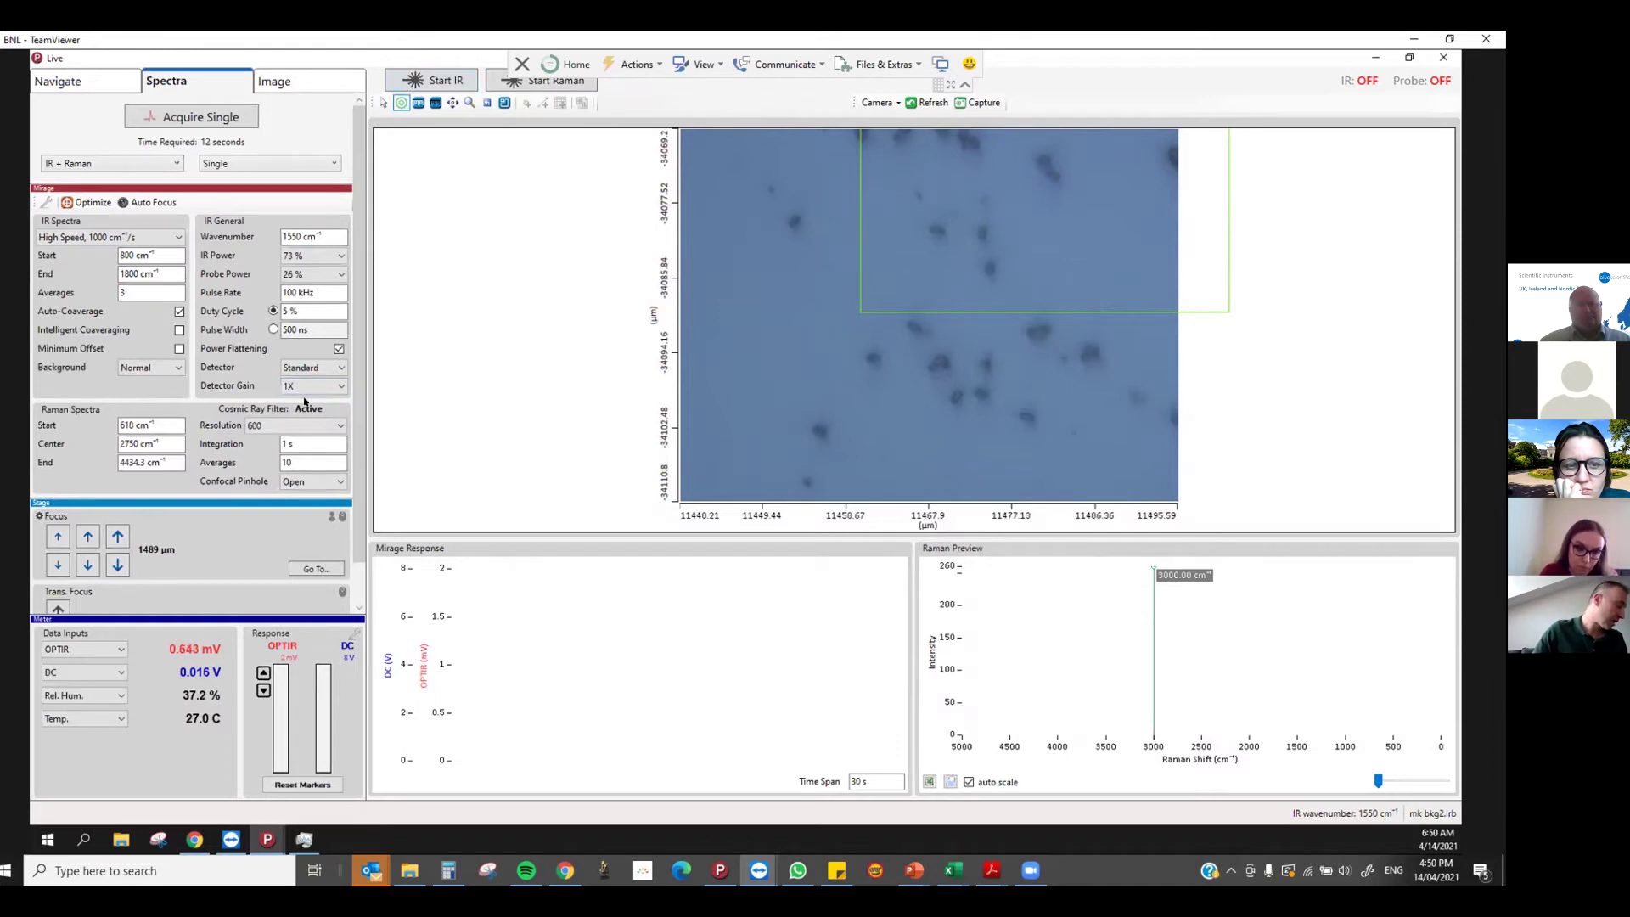
pyautogui.click(768, 285)
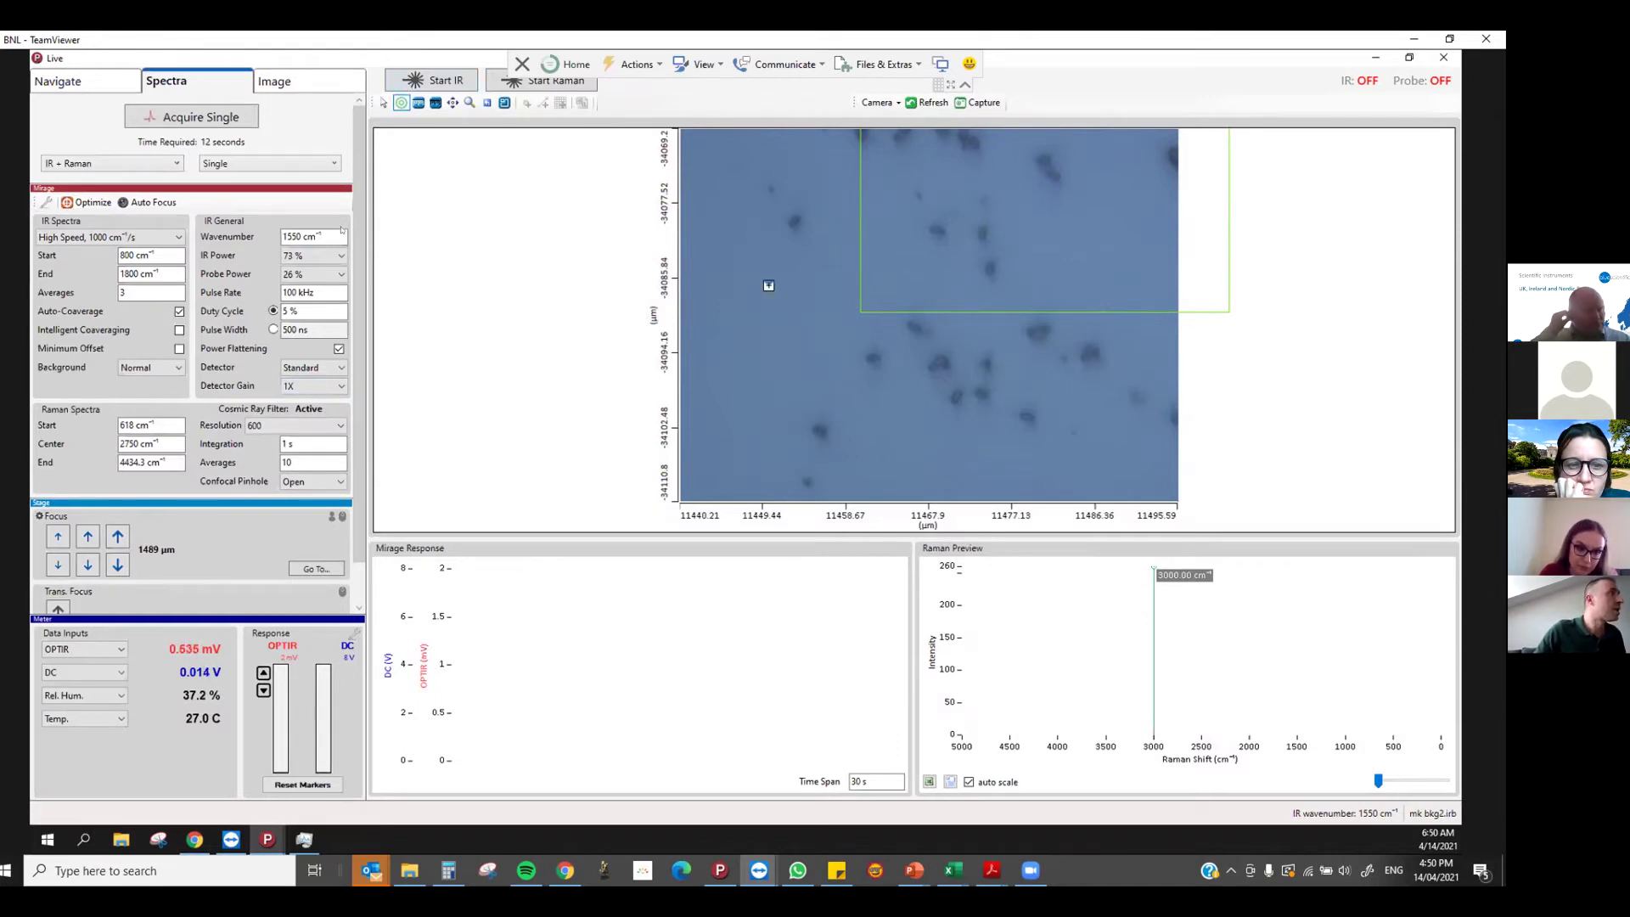
pyautogui.click(342, 254)
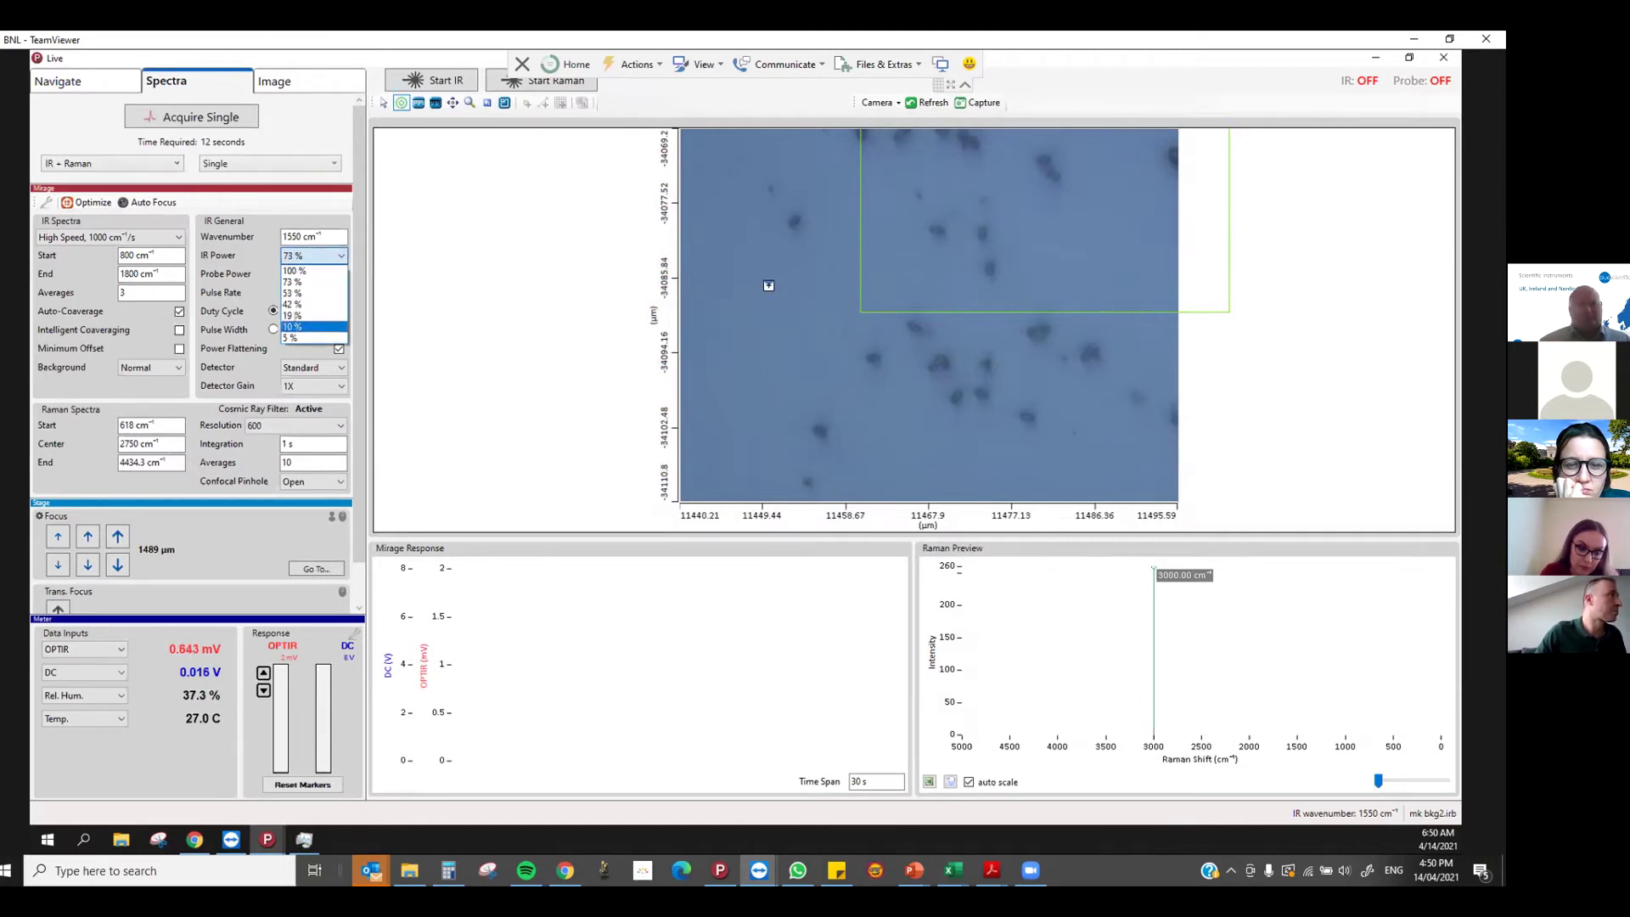
pyautogui.click(293, 326)
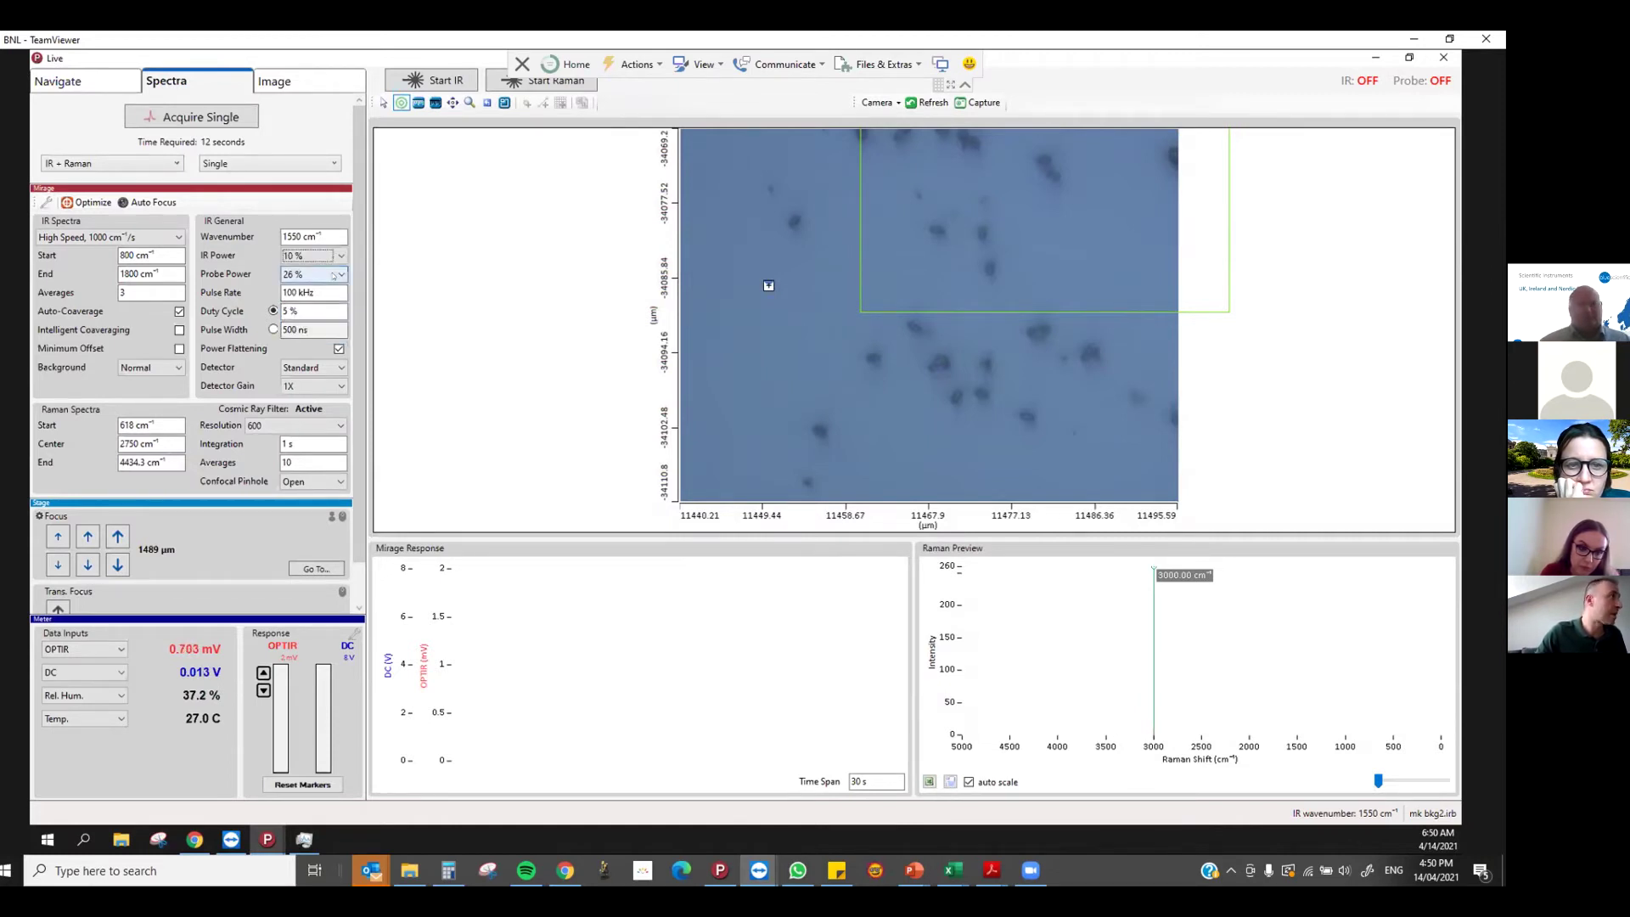
pyautogui.click(333, 275)
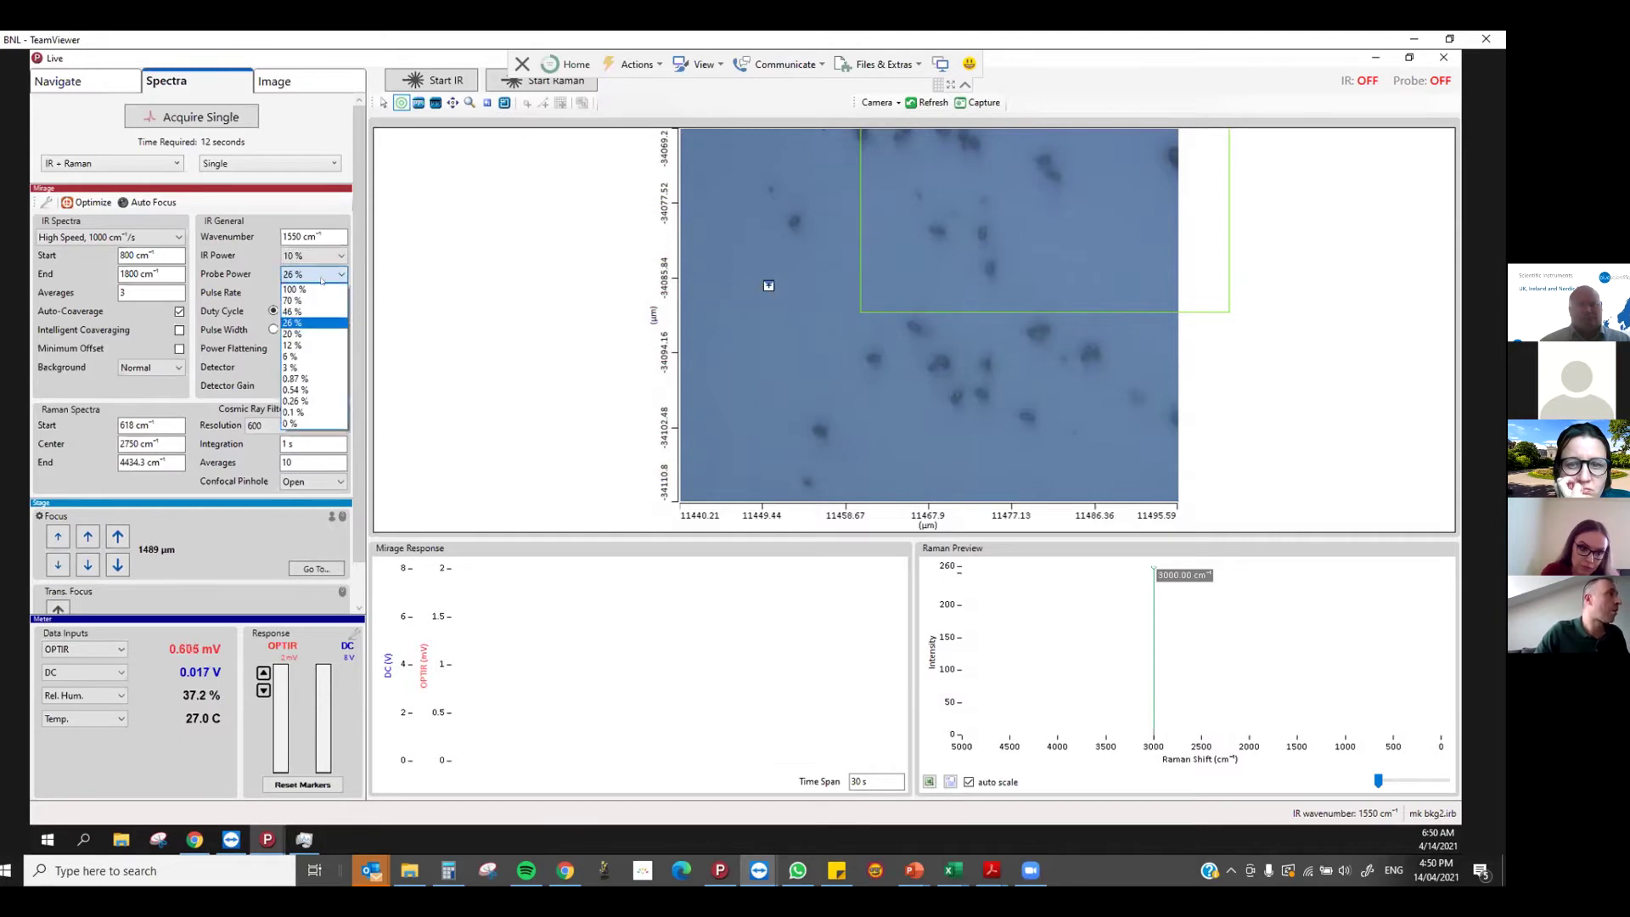
pyautogui.click(296, 323)
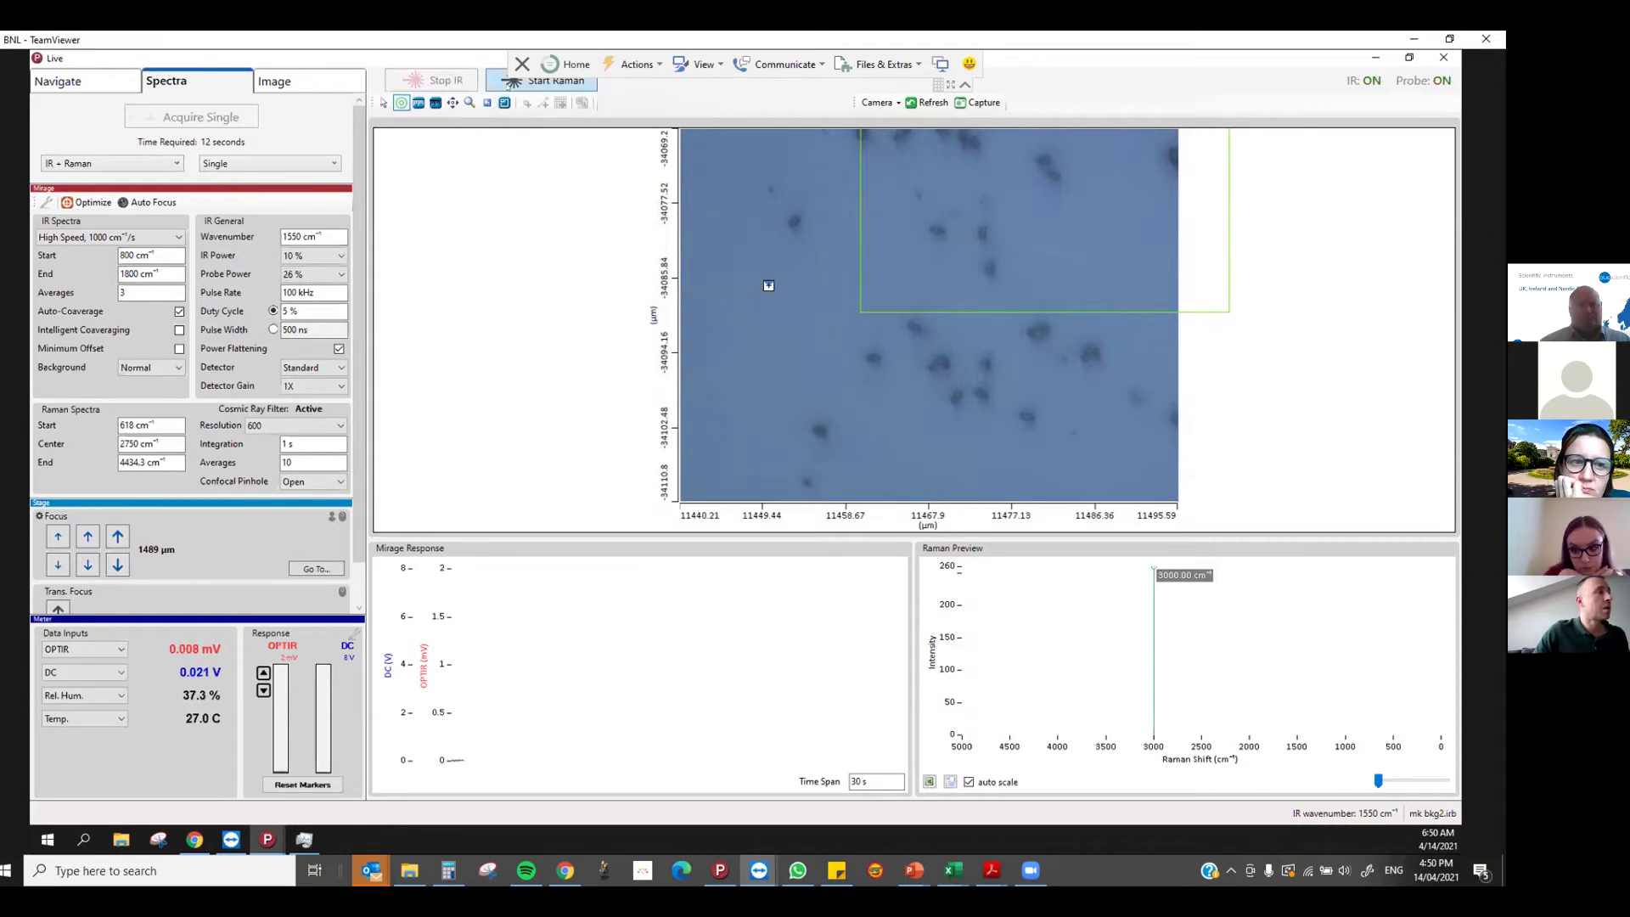
# Set the IR wavenumber to 1722 cm⁻¹ and start the live Raman preview
pyautogui.click(323, 236)
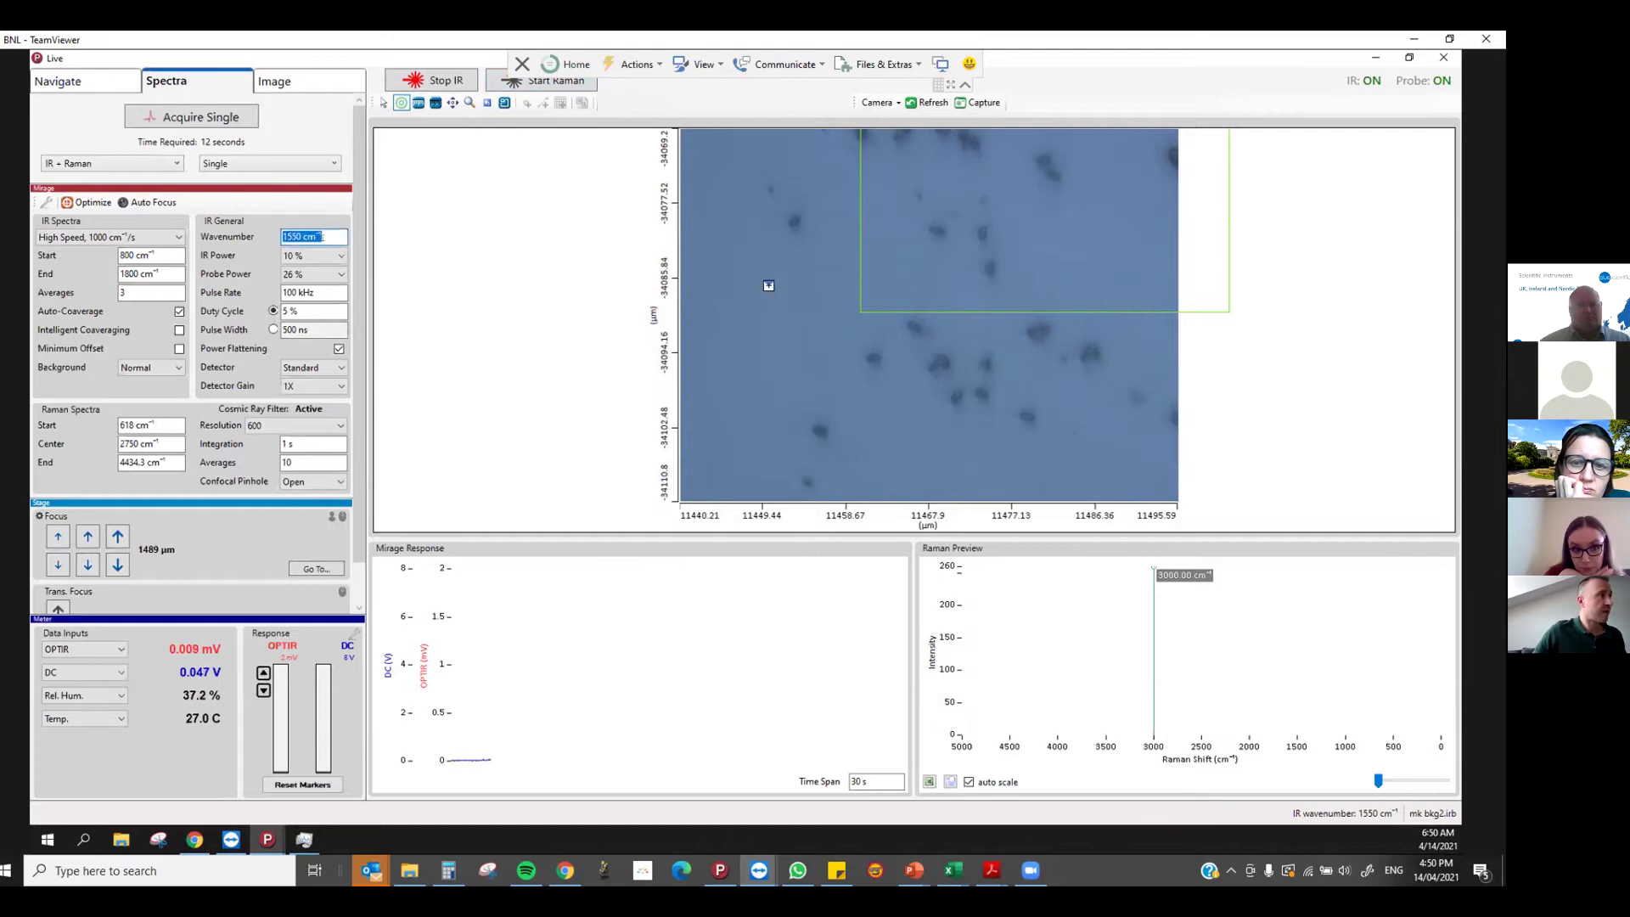
pyautogui.write('1722')
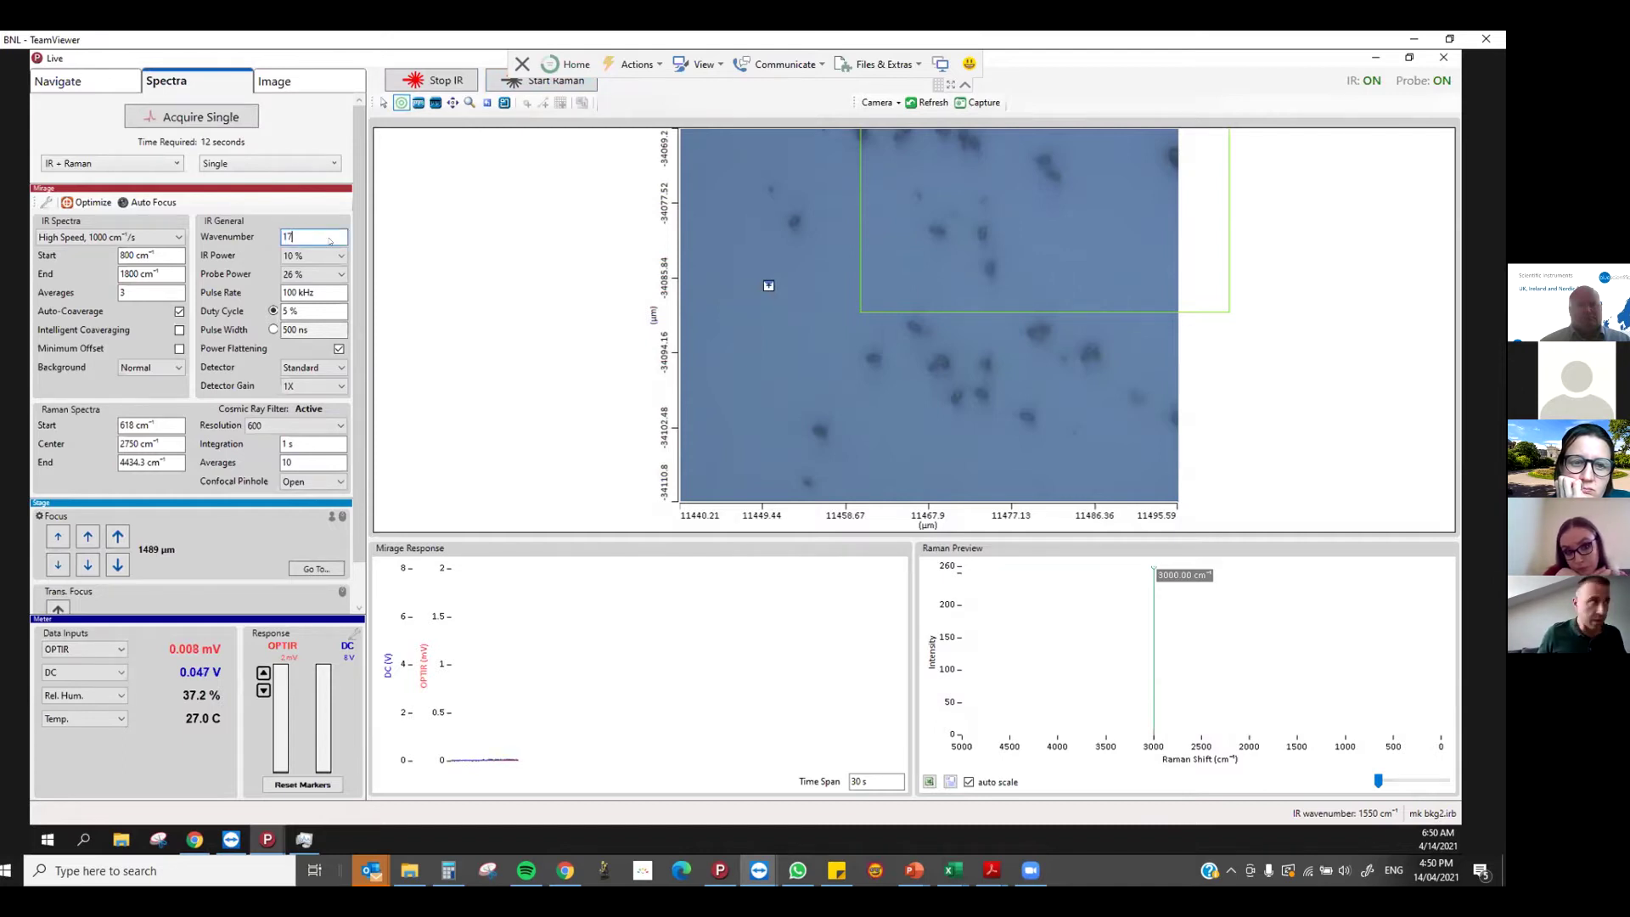
pyautogui.press('Return')
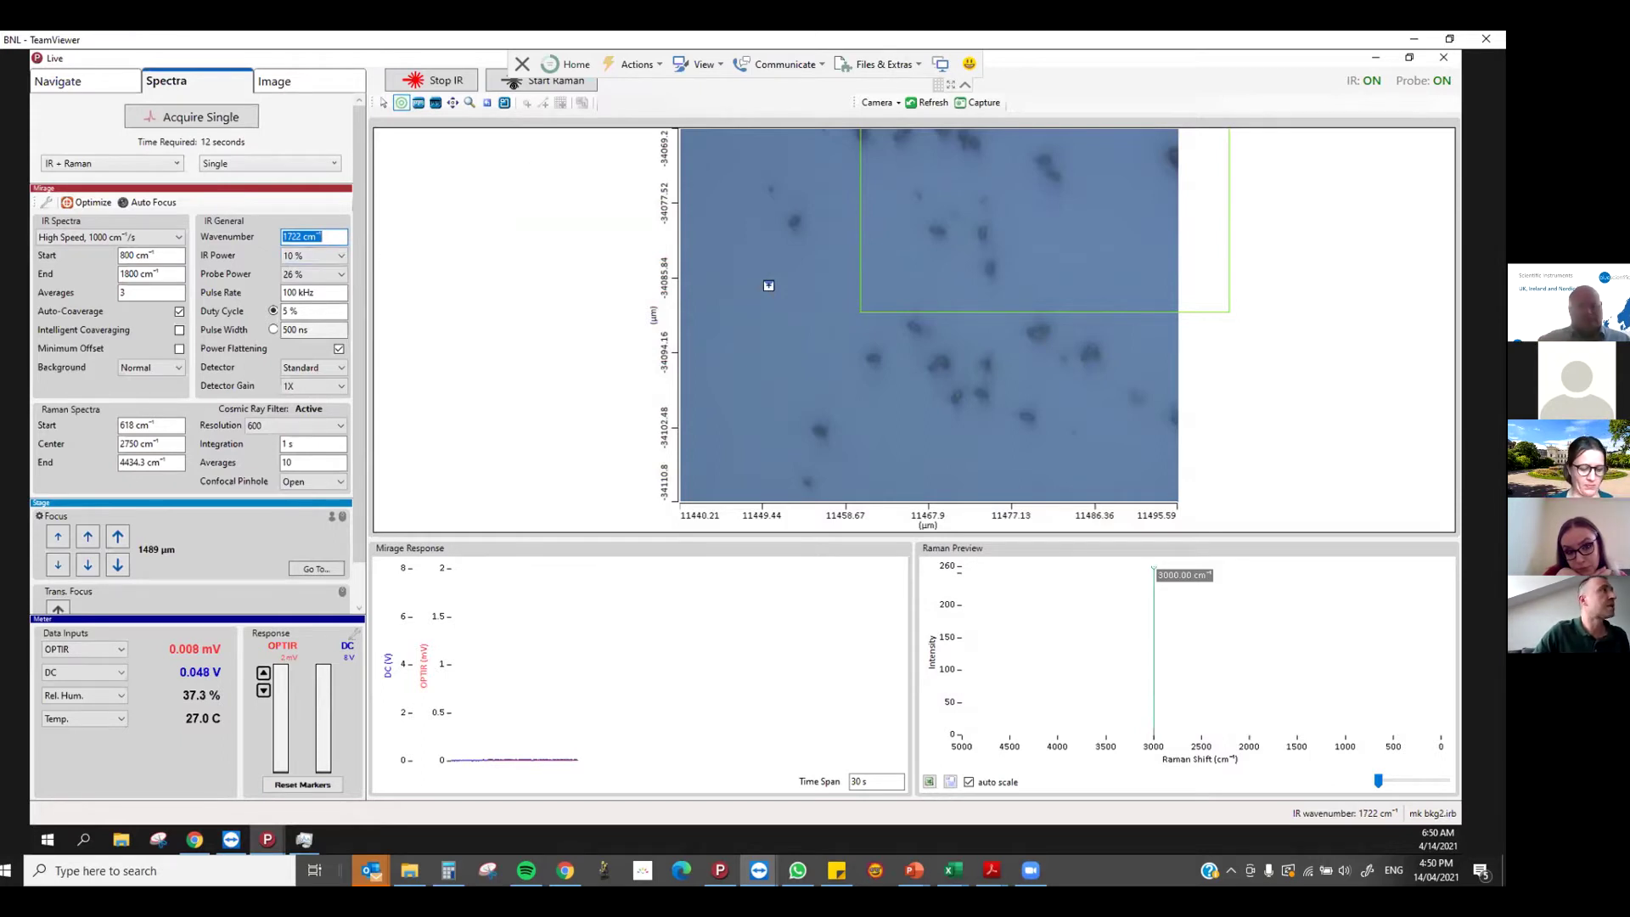
pyautogui.click(519, 86)
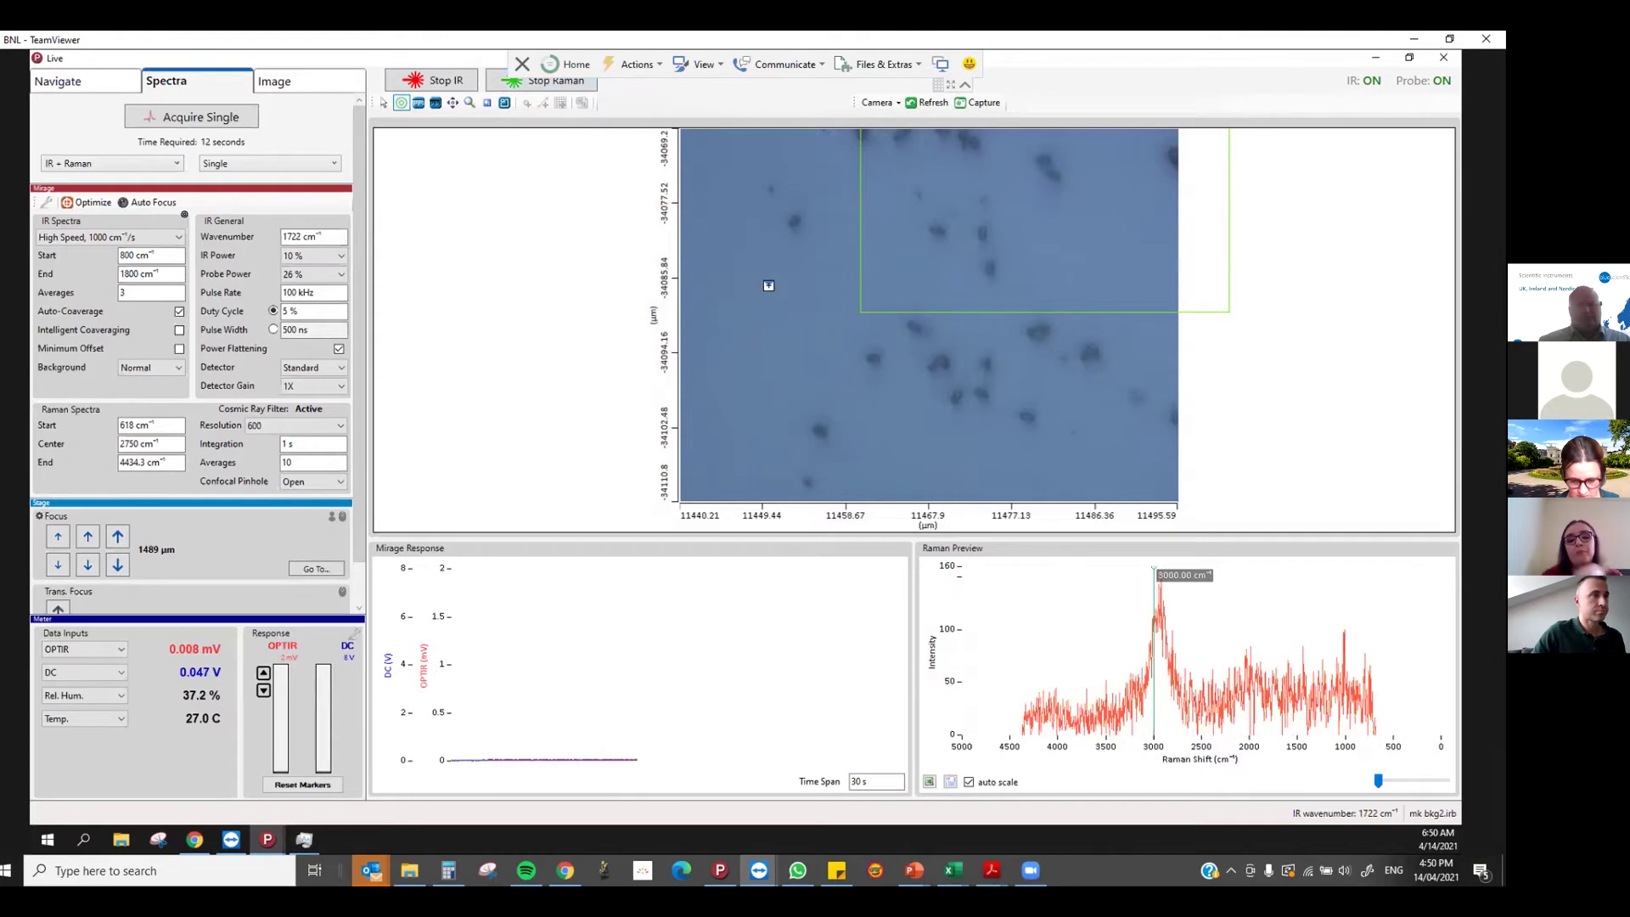
# Stop the lasers from the sample navigation view and raise the focus to about 1507.5 µm
pyautogui.click(95, 82)
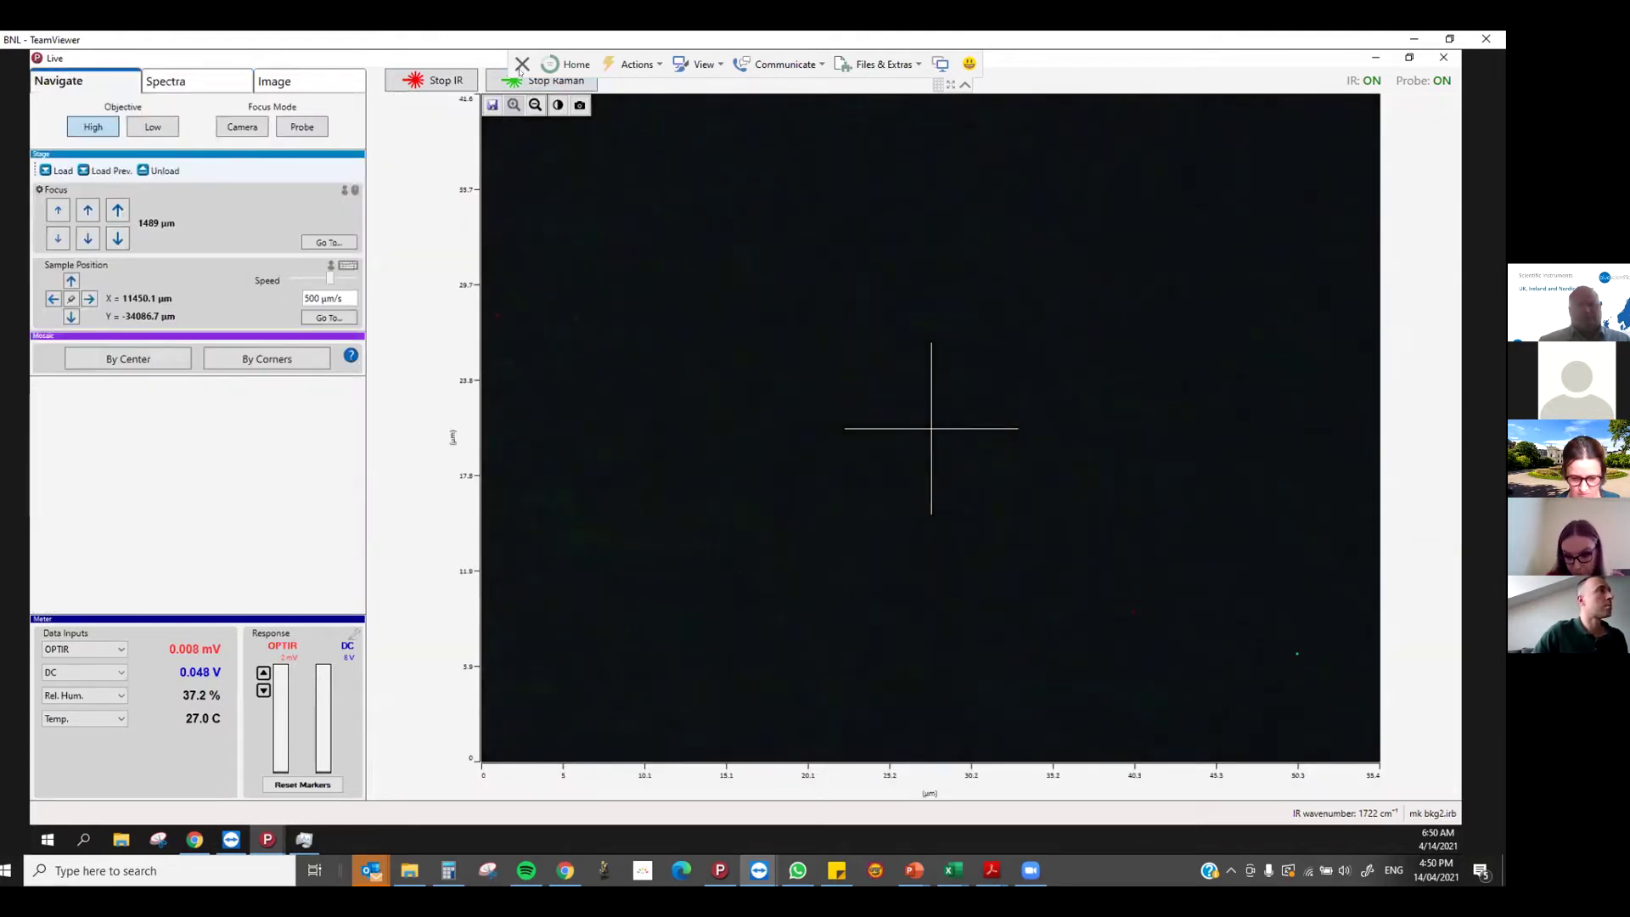
pyautogui.click(442, 81)
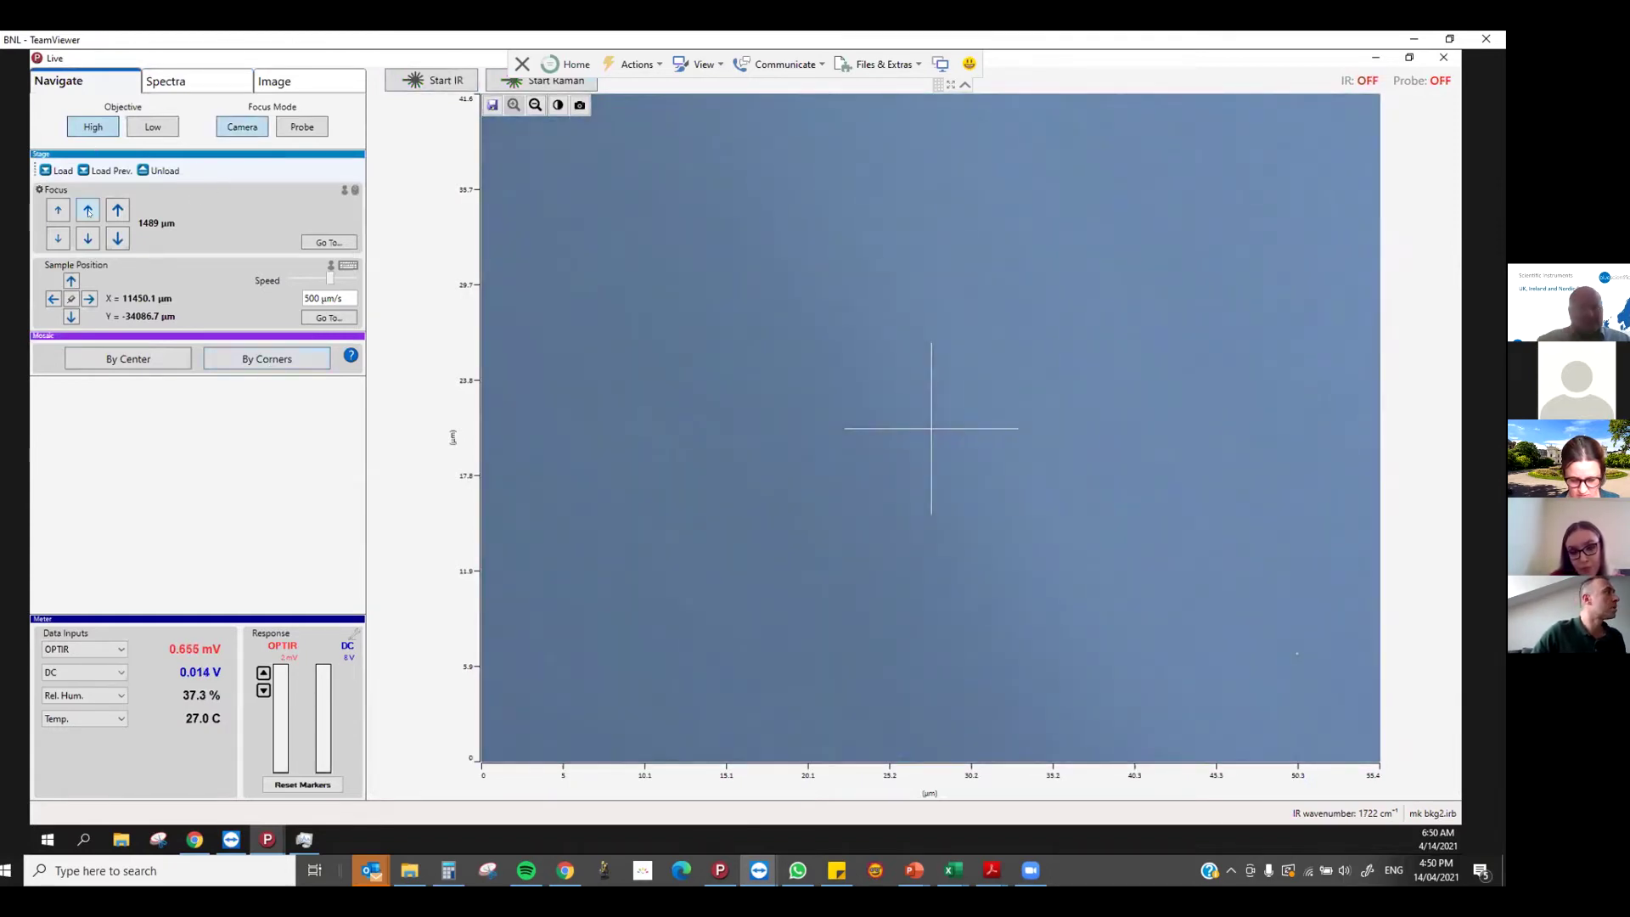
pyautogui.click(88, 209)
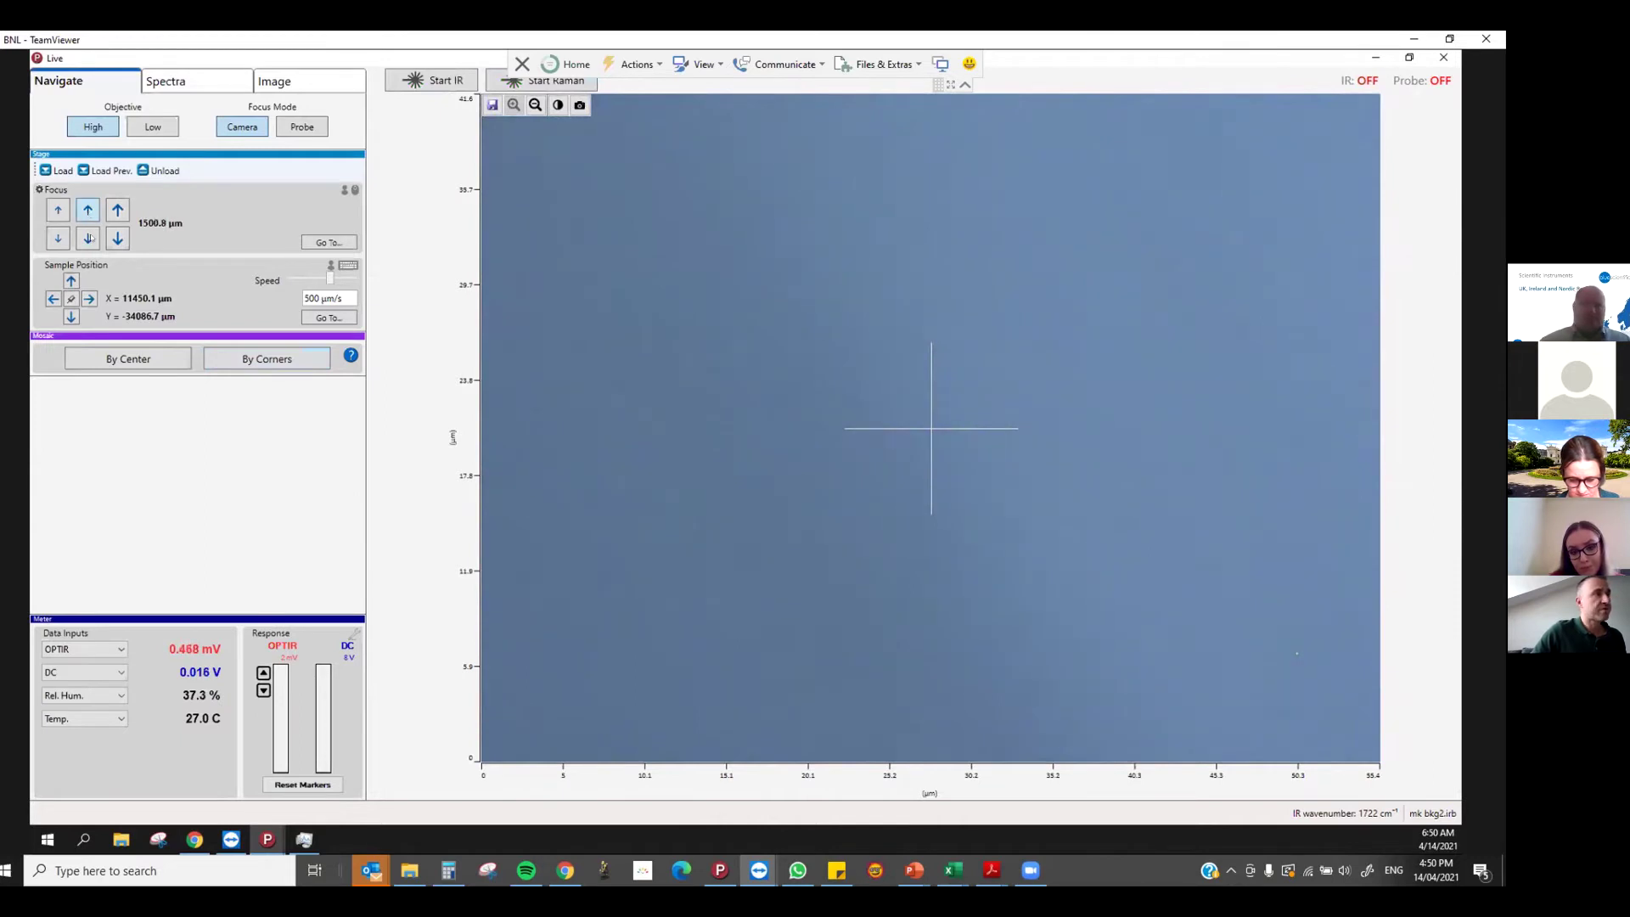
# Send the stage back to the "PET Stage" waypoint and close the waypoint list
pyautogui.click(72, 298)
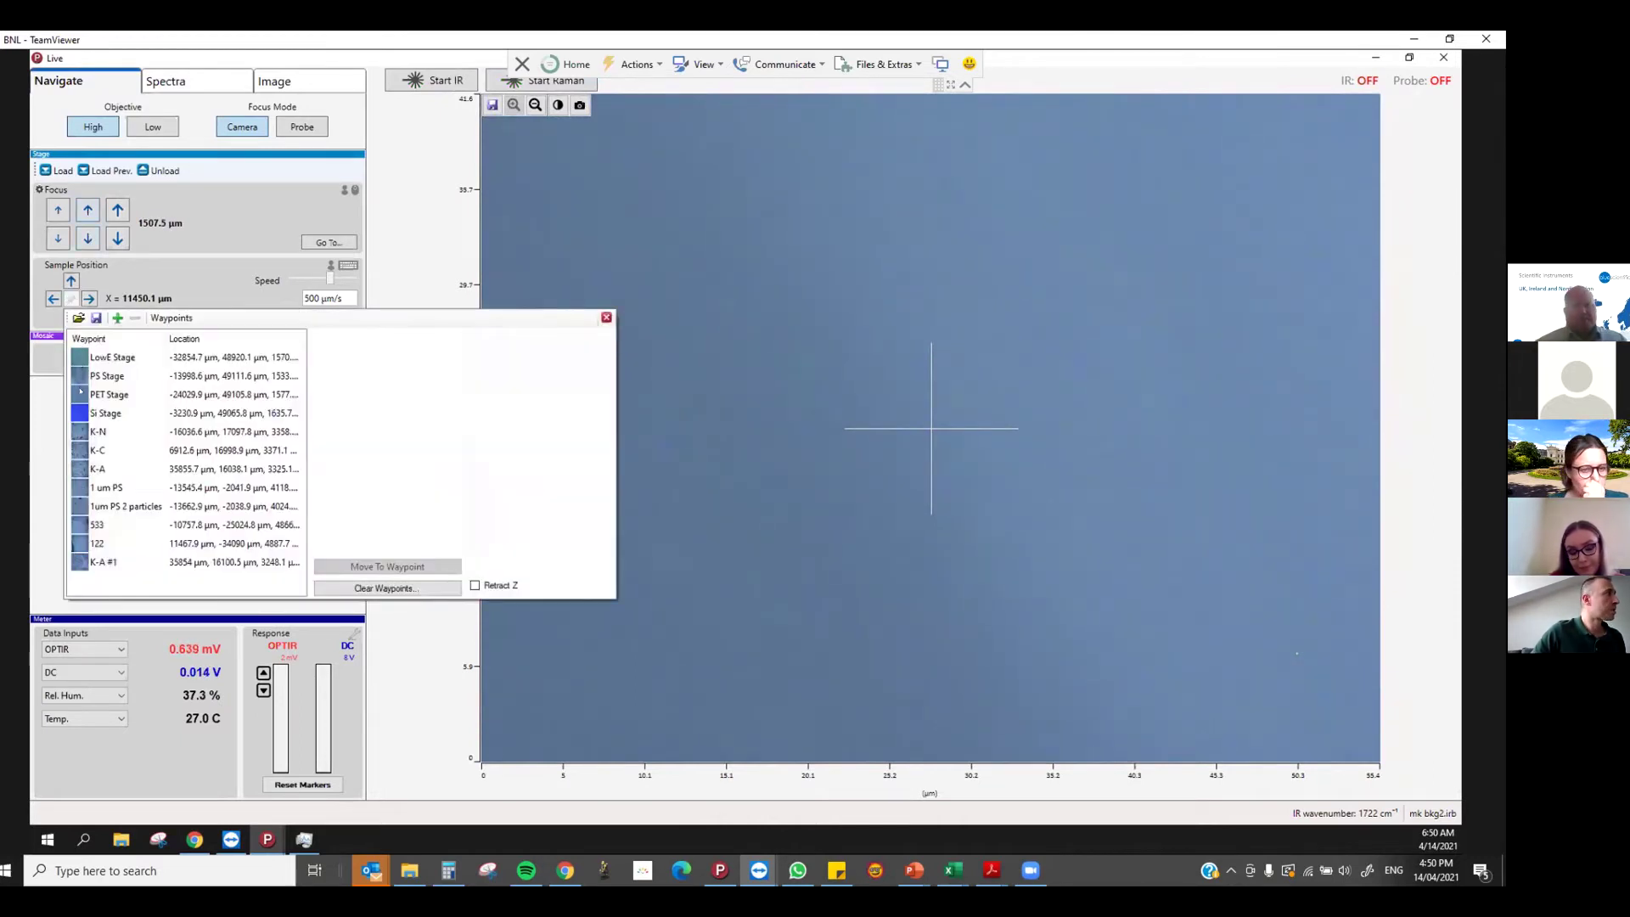
pyautogui.click(109, 395)
pyautogui.click(406, 567)
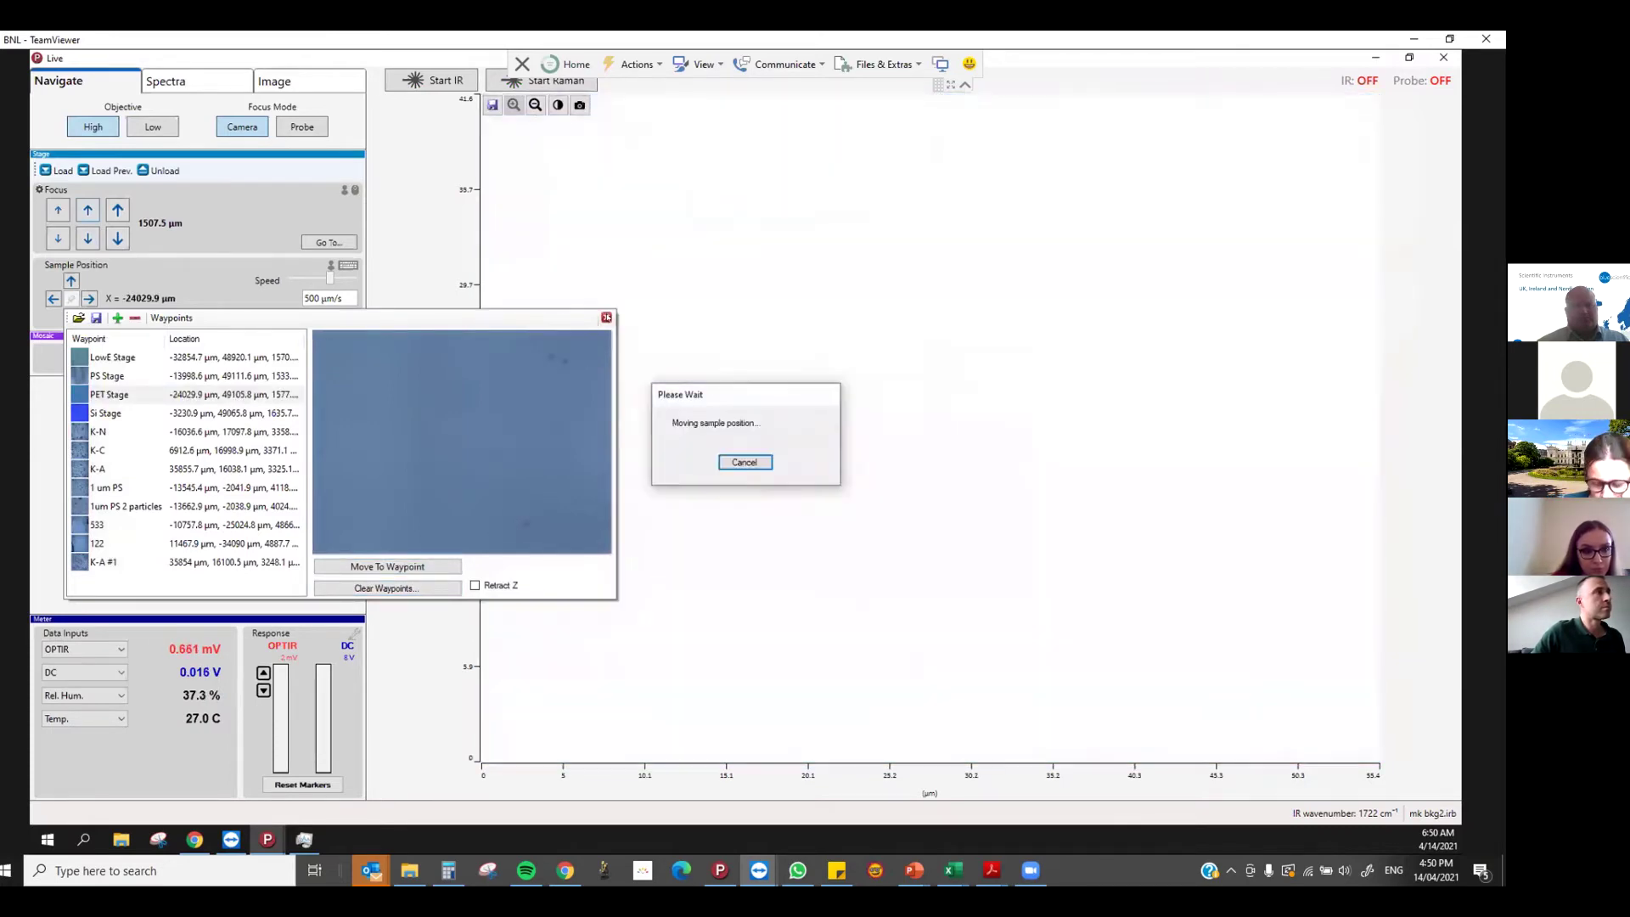
pyautogui.click(606, 318)
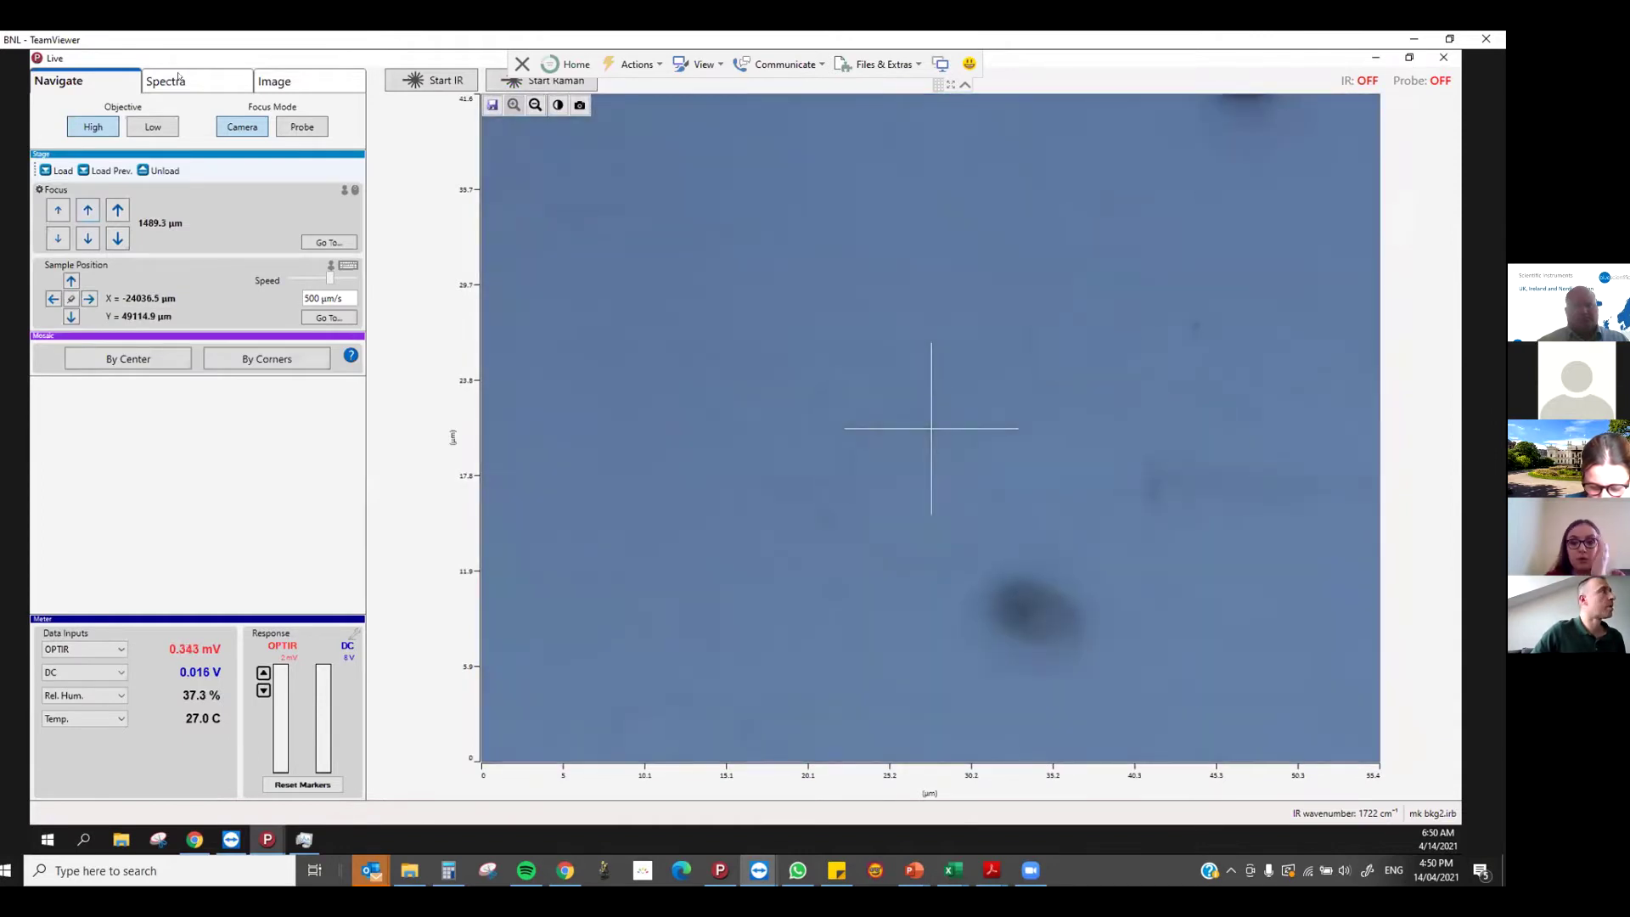
pyautogui.click(180, 79)
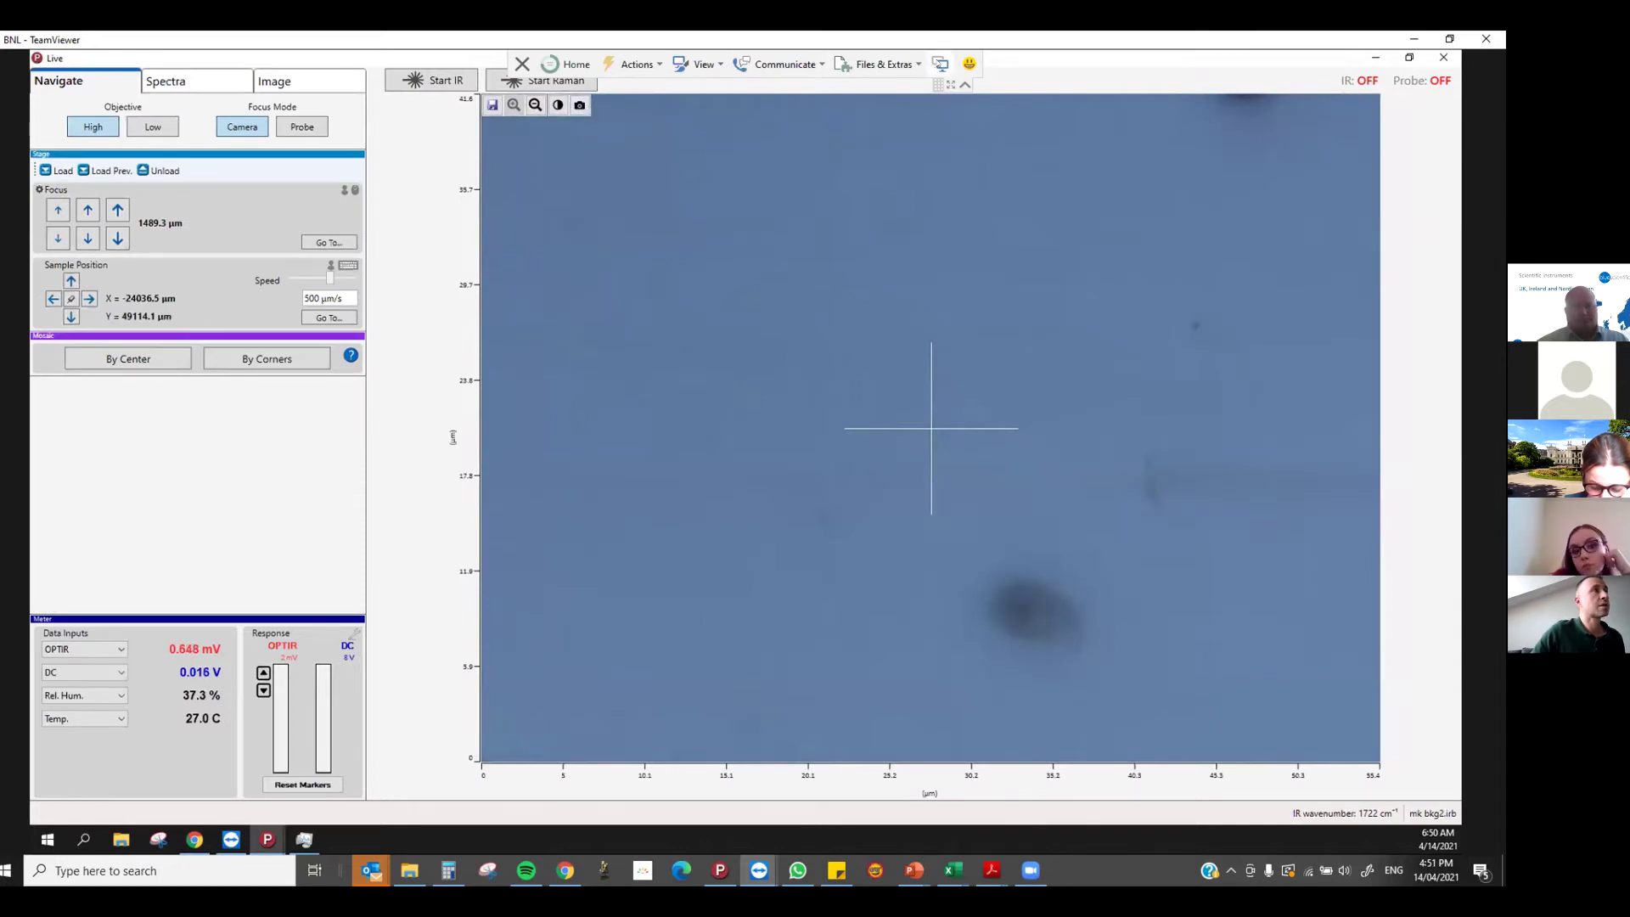
pyautogui.click(456, 78)
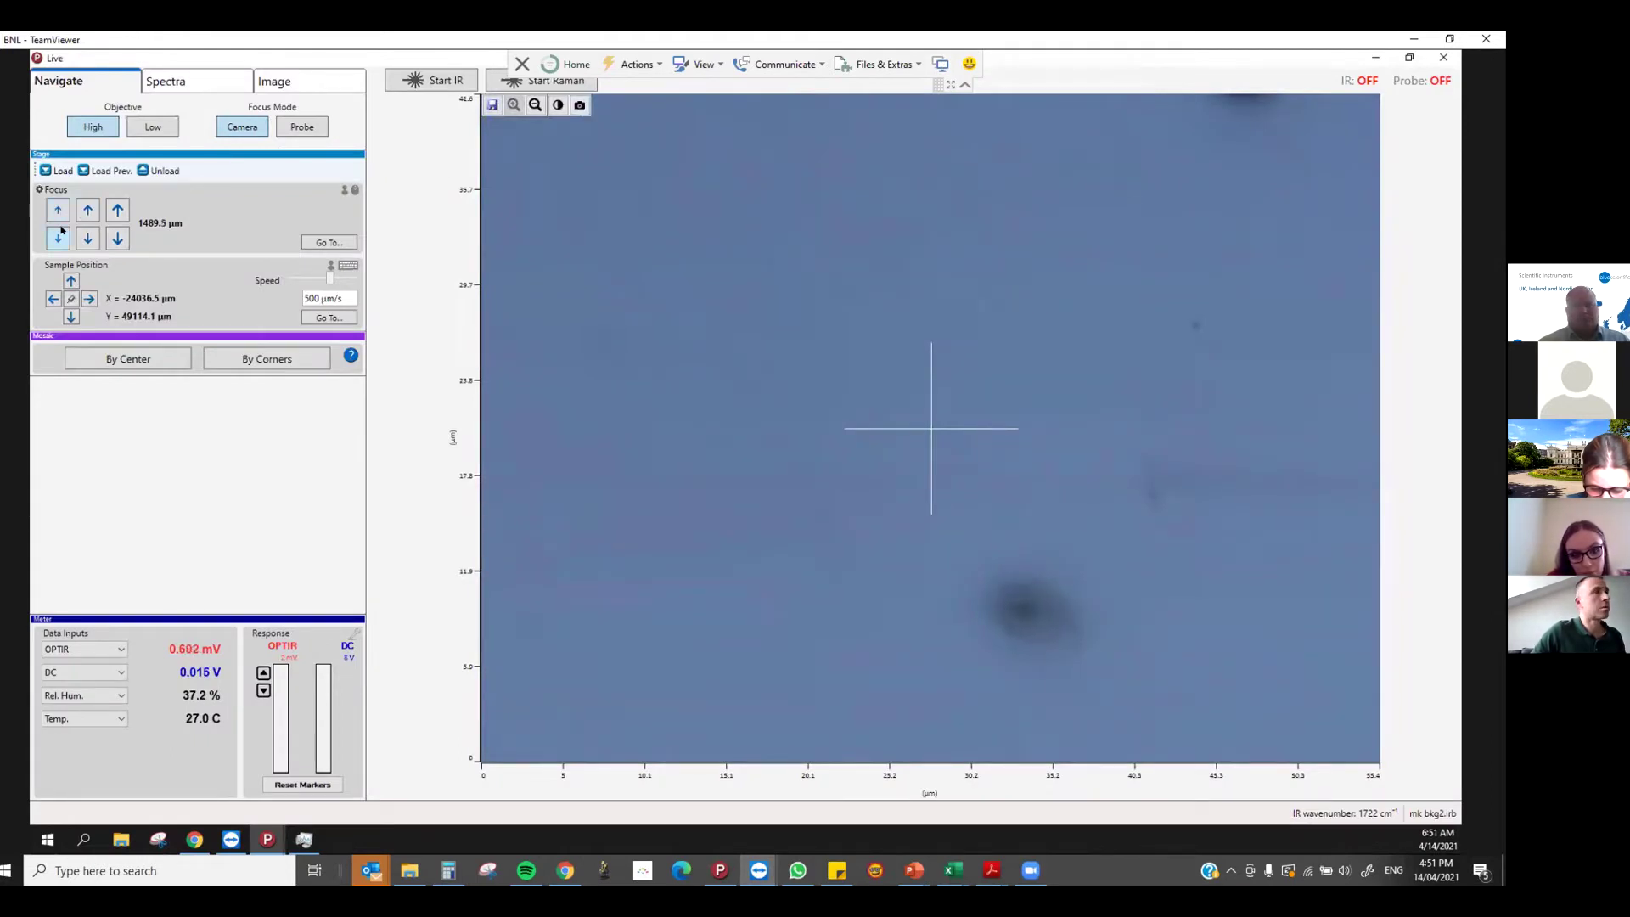
# Lower the focus to 1489 µm and place the spectrum measurement point on a clear area above the dark spot
pyautogui.click(60, 231)
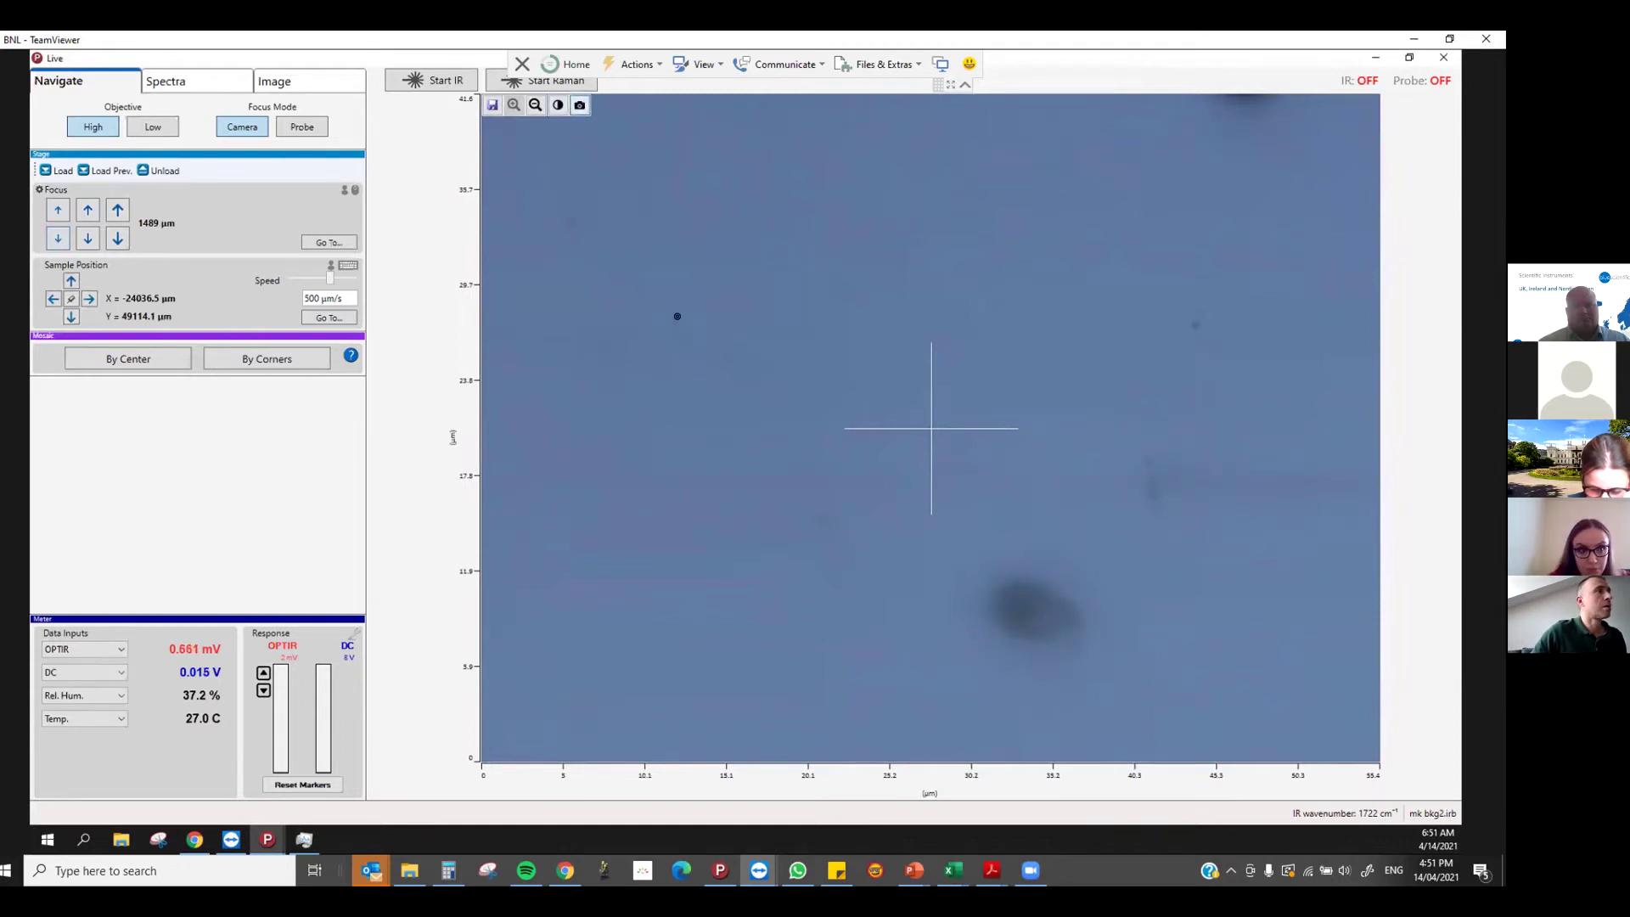
pyautogui.hotkey('ctrl', 'Tab')
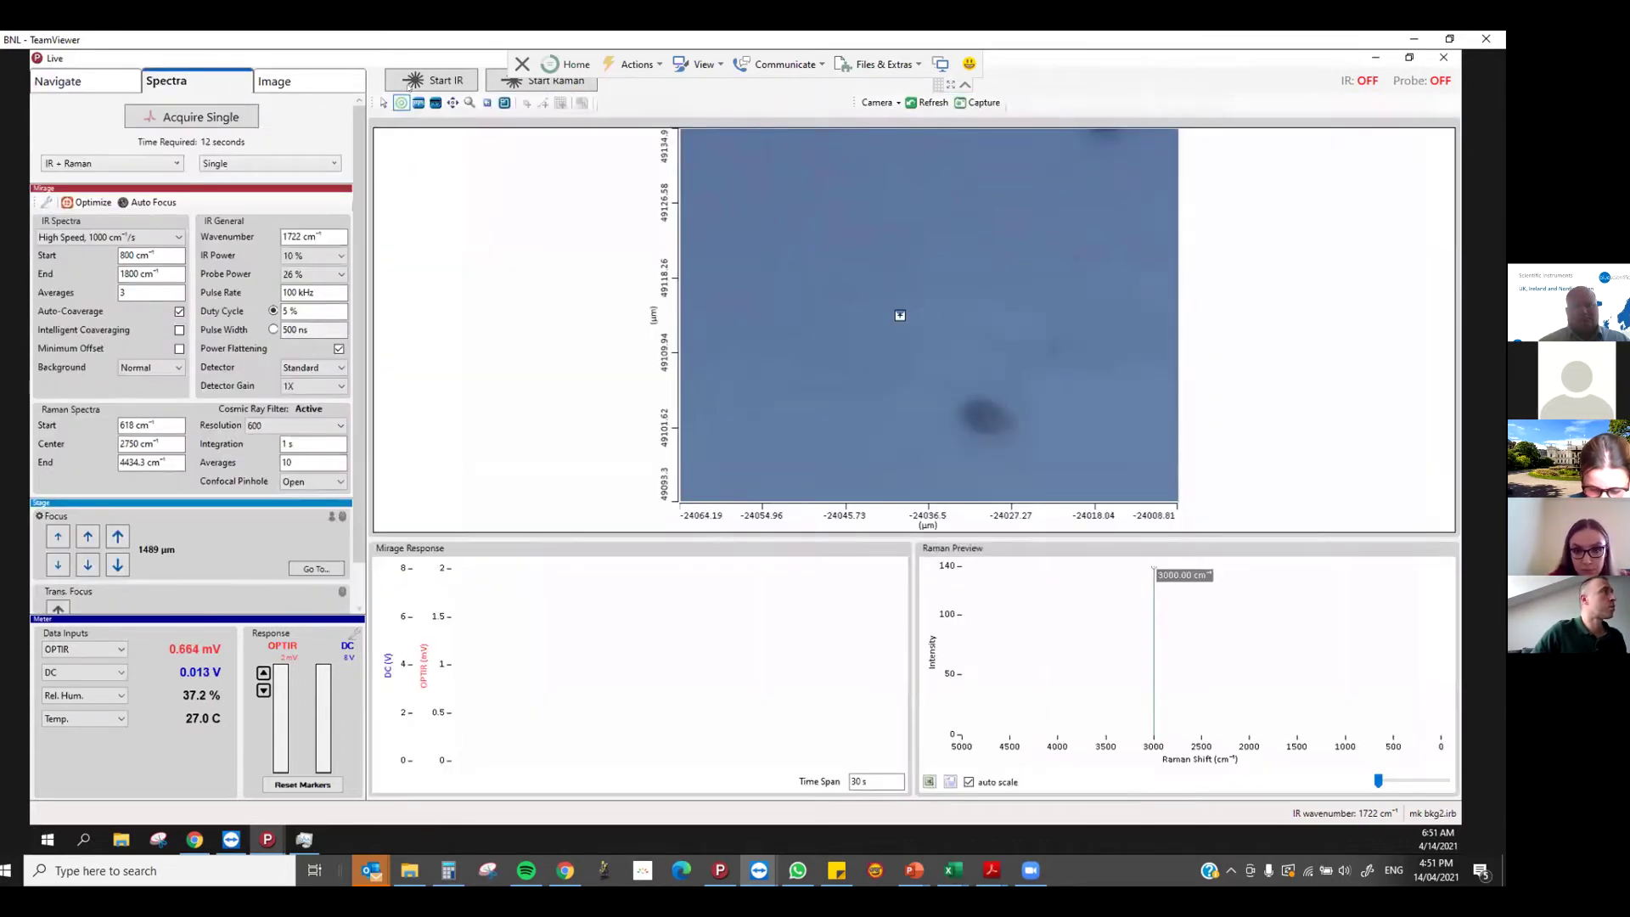
pyautogui.click(808, 242)
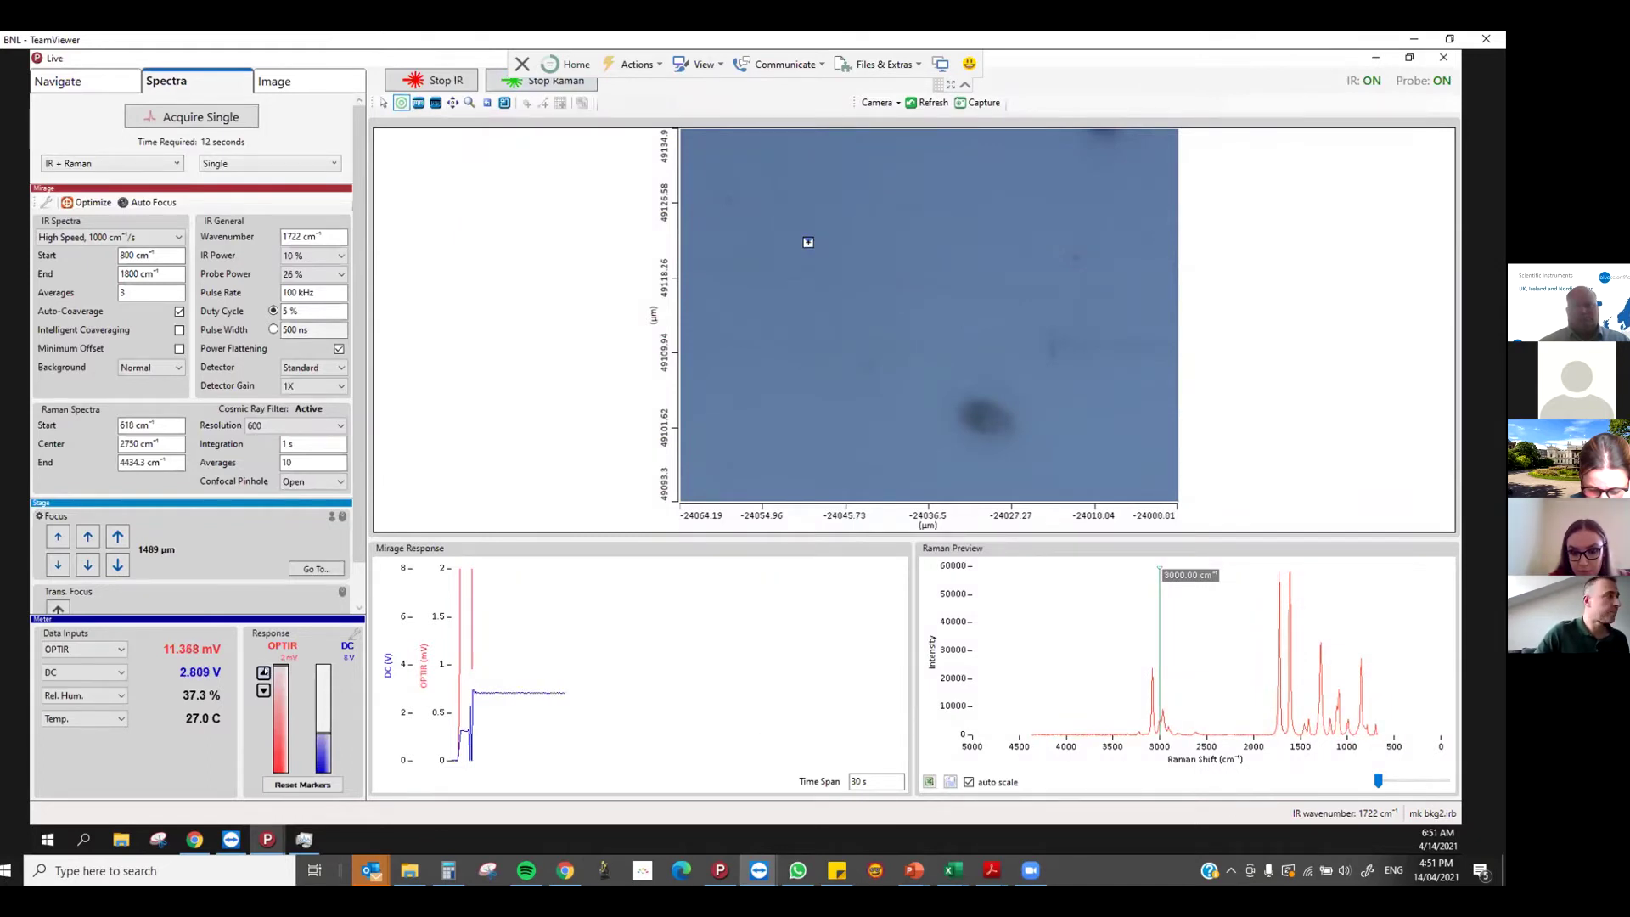
# Adjust the OPTIR response range to 20 mV
pyautogui.click(263, 690)
pyautogui.click(263, 690)
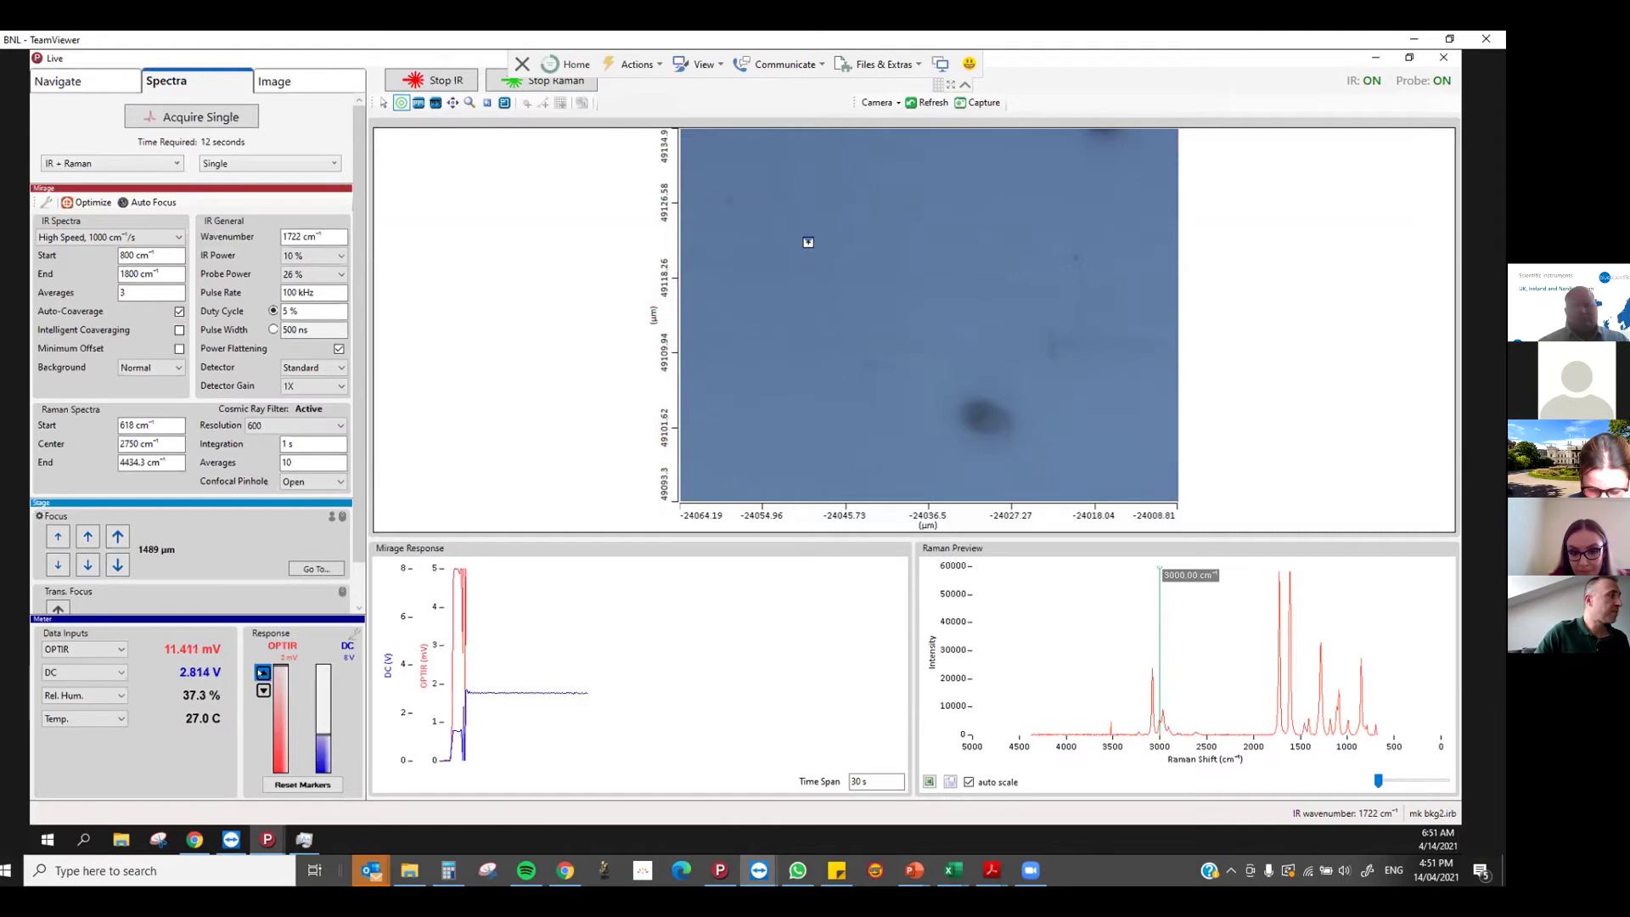
pyautogui.click(262, 672)
pyautogui.click(263, 672)
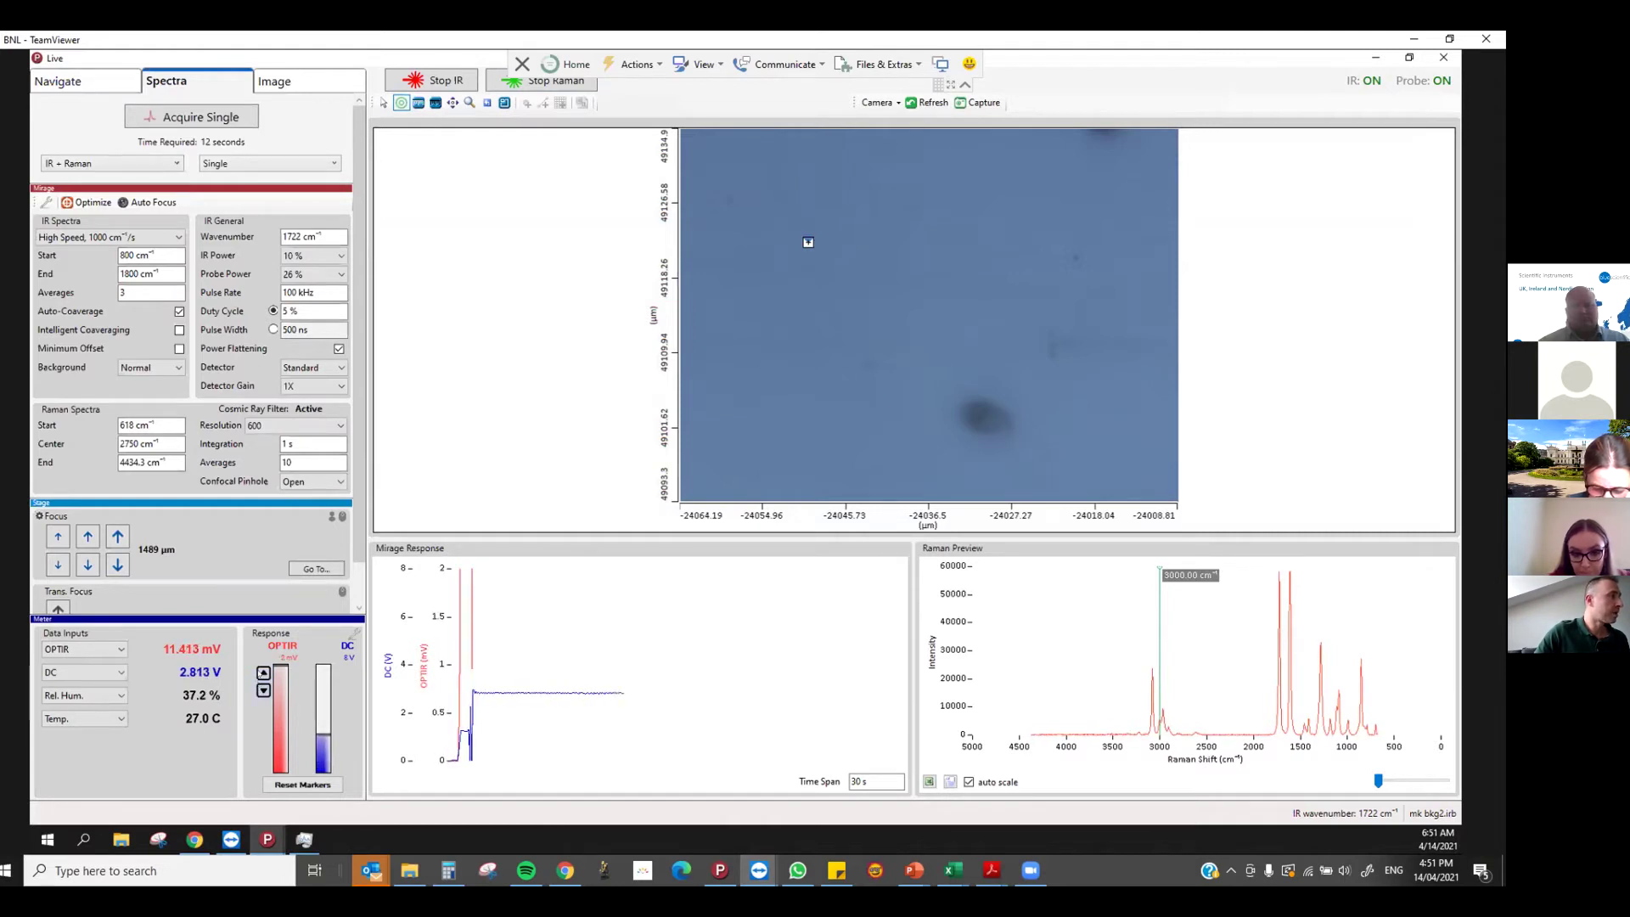
pyautogui.click(262, 672)
pyautogui.click(263, 673)
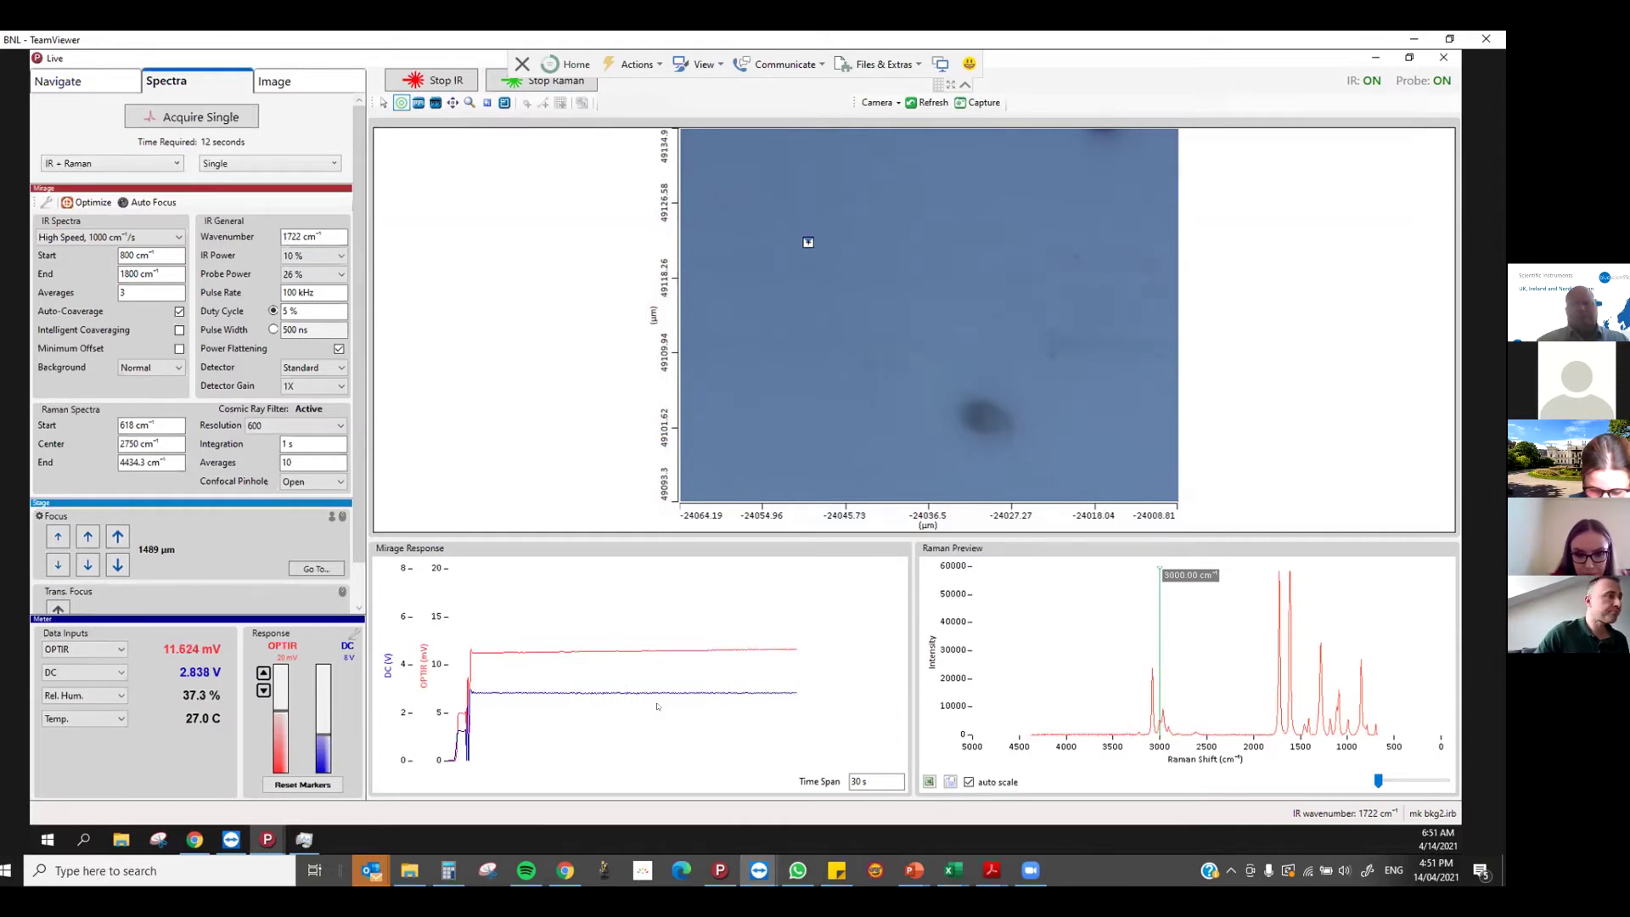
# Set the IR averages to 1 and the Raman spectrum to 1 average with 0.1 s integration
pyautogui.doubleClick(125, 292)
pyautogui.write('1')
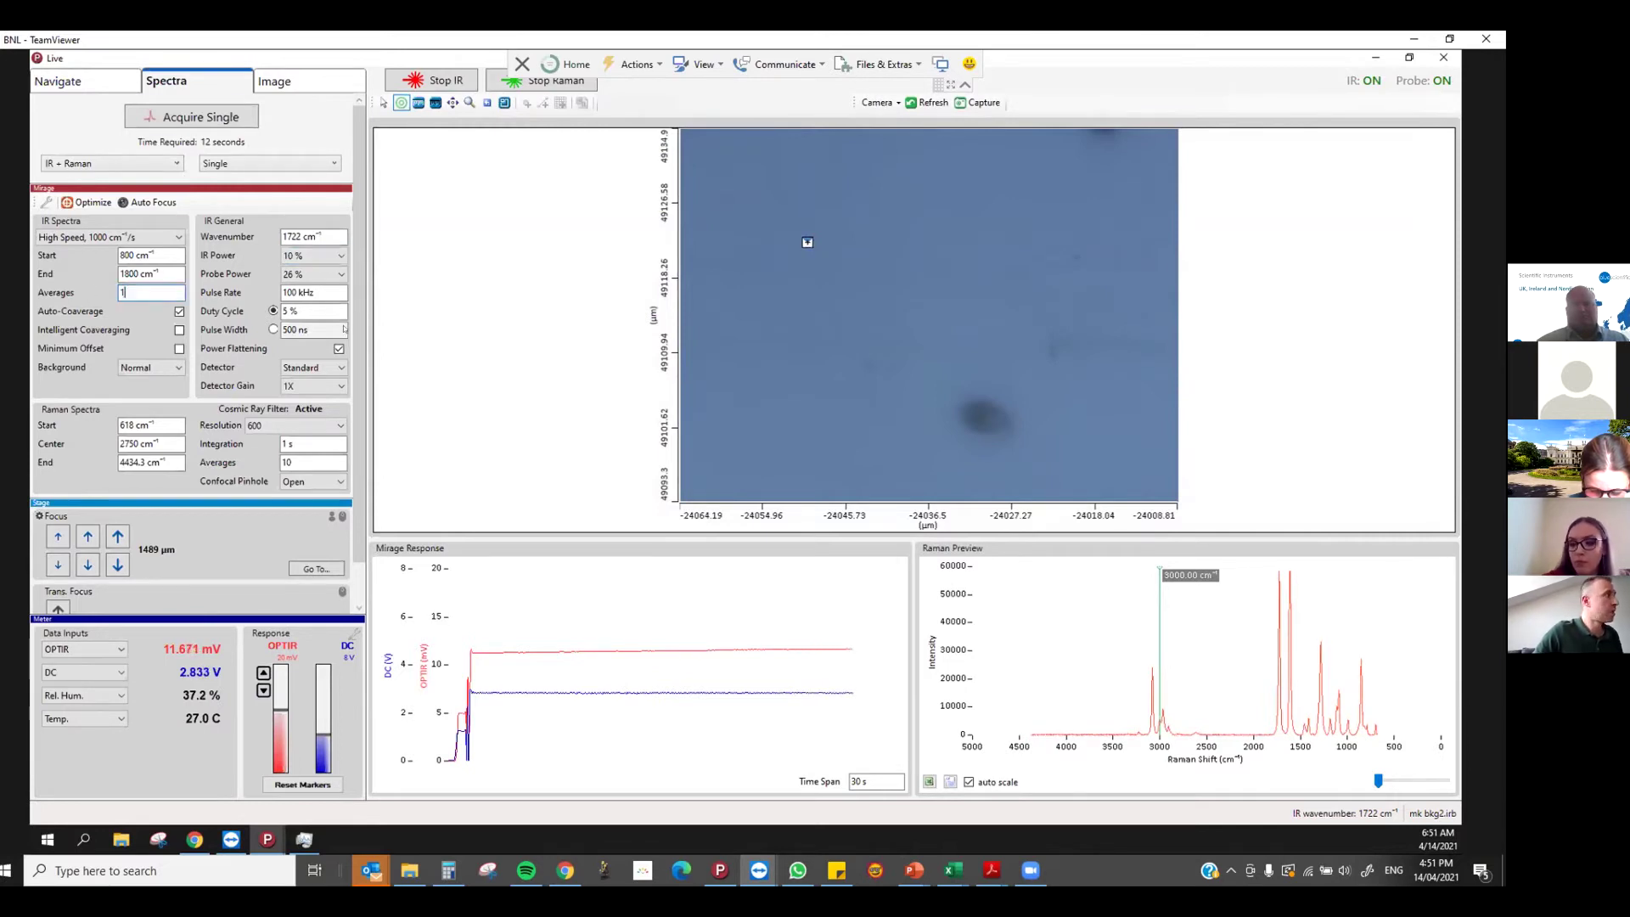
pyautogui.click(320, 442)
pyautogui.doubleClick(288, 462)
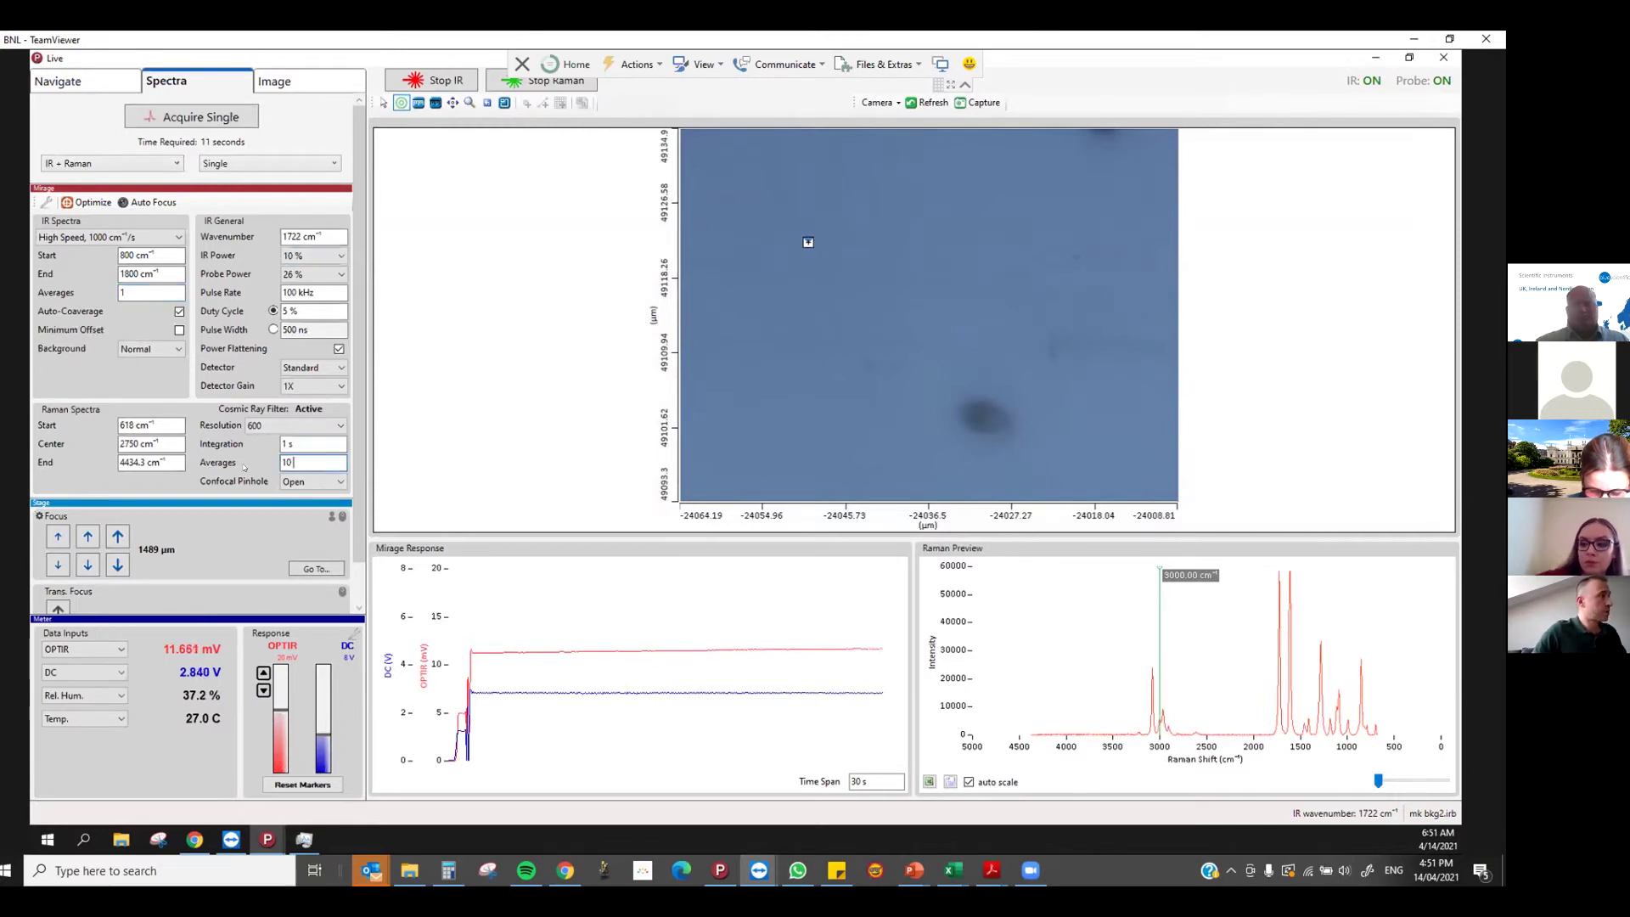
pyautogui.write('1')
pyautogui.hotkey('shift', 'Tab')
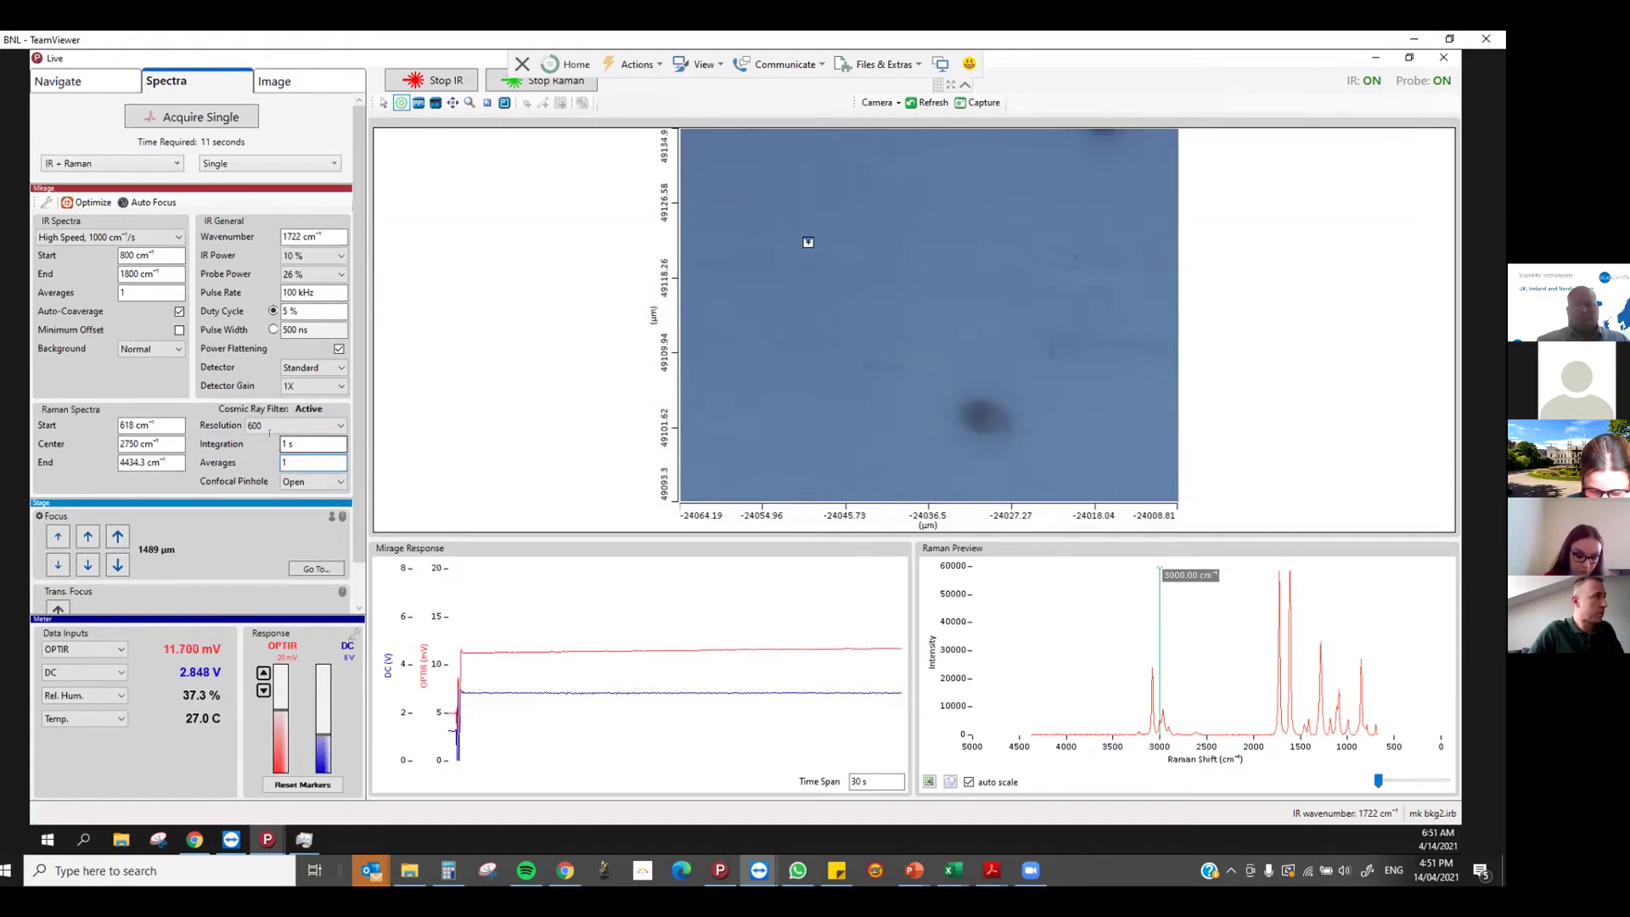
pyautogui.write('0.1')
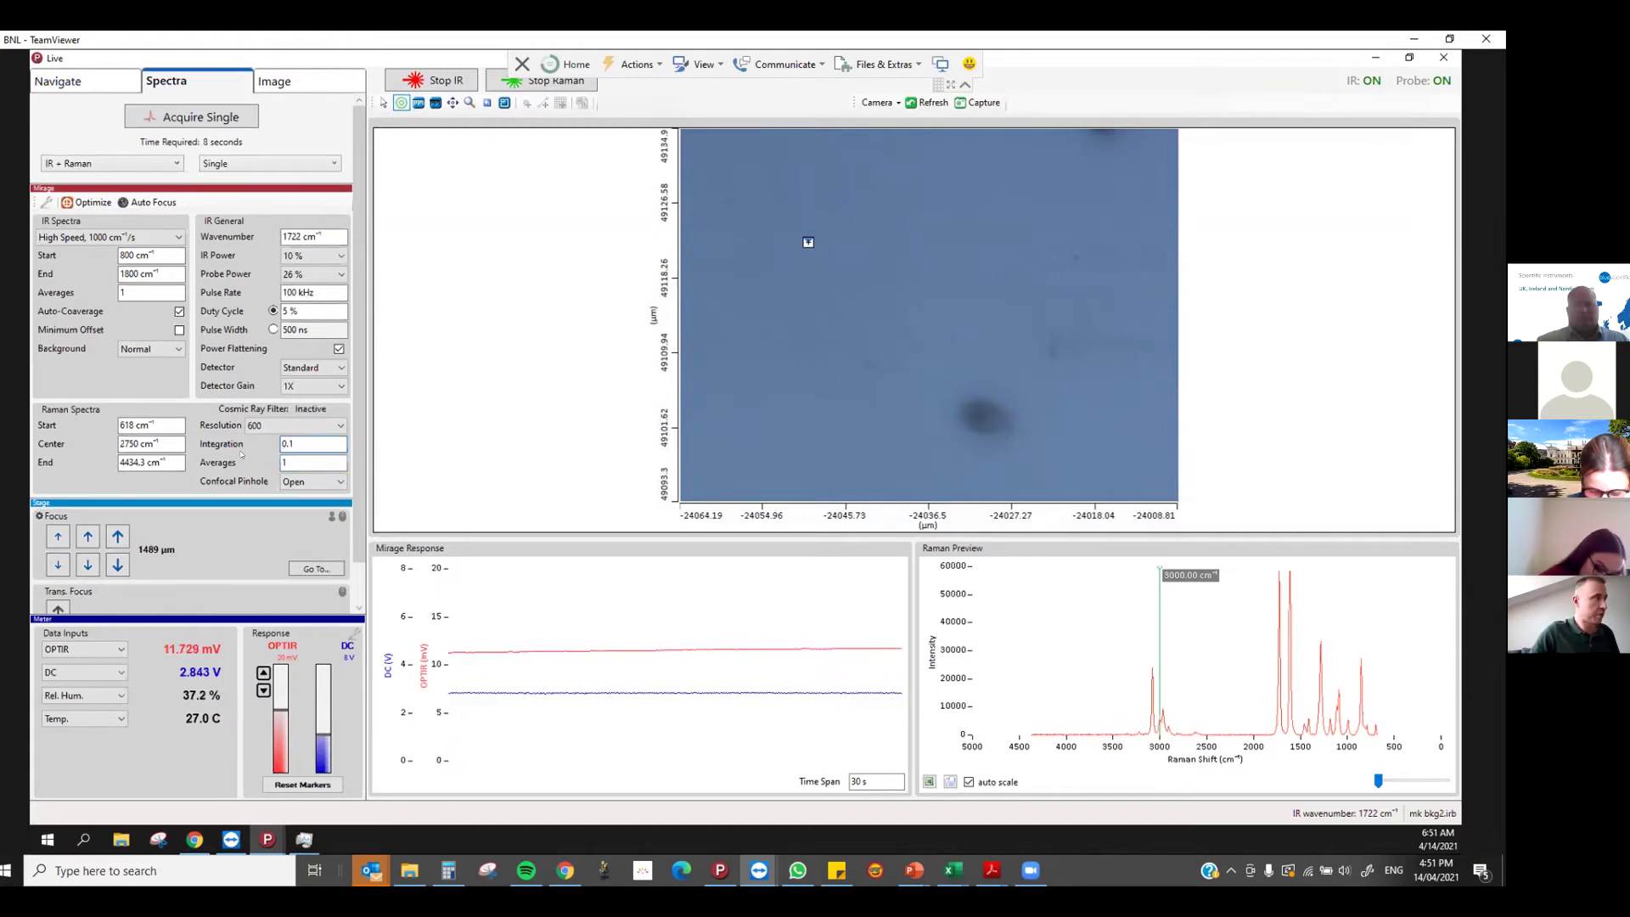
pyautogui.press('Tab')
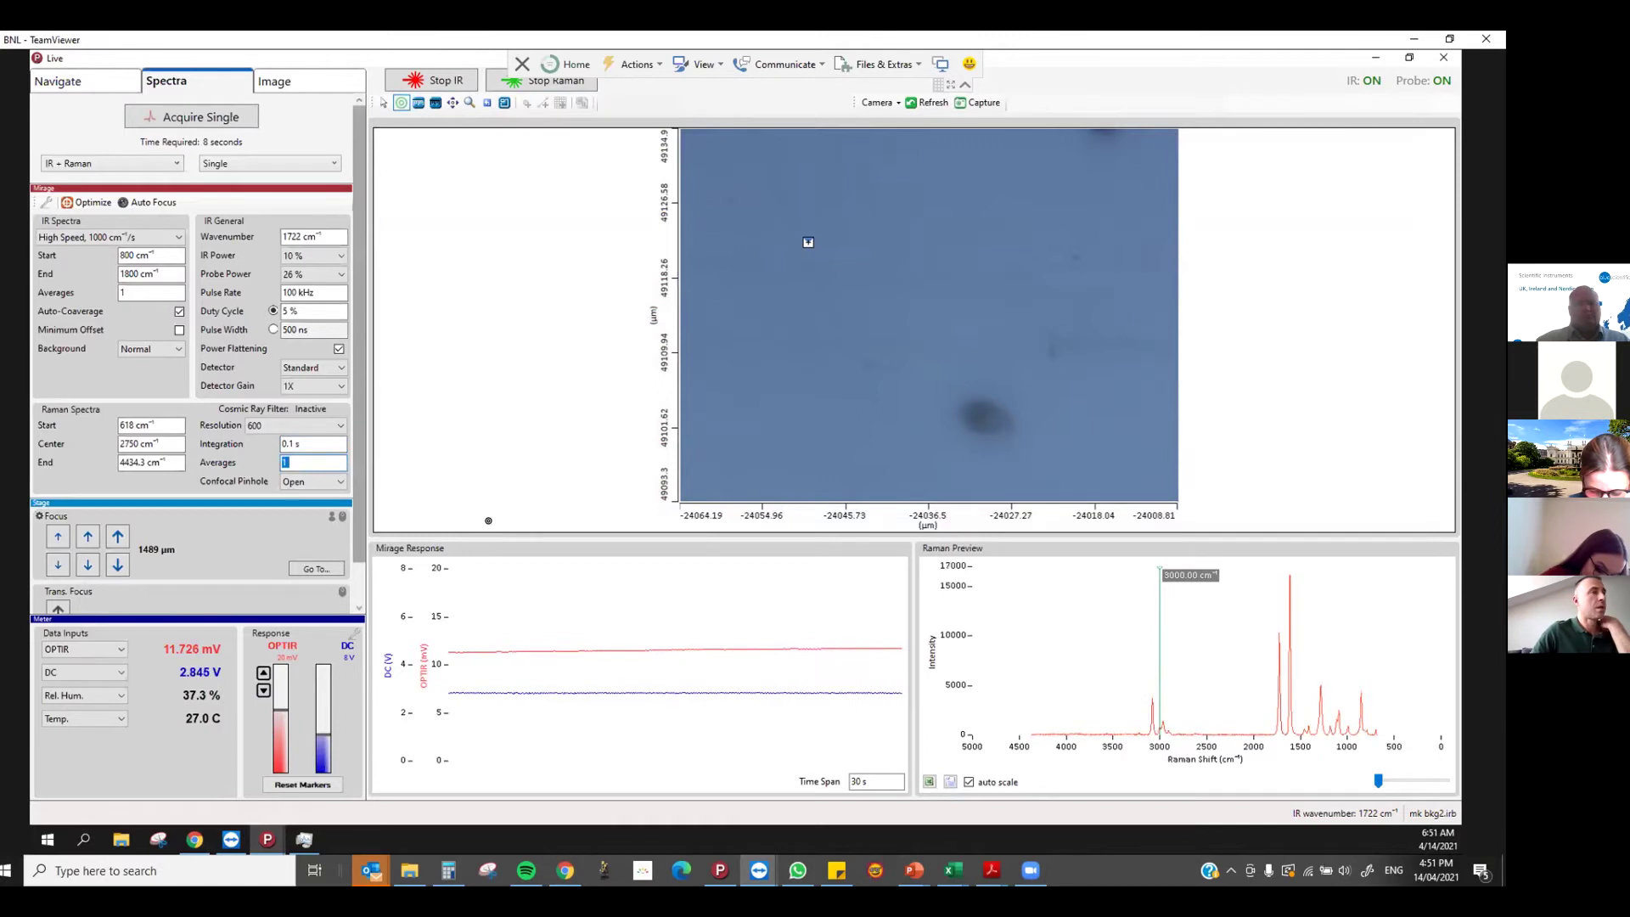
# Acquire a single IR + Raman spectrum at the measurement point and review the available spectrum type options
pyautogui.click(252, 112)
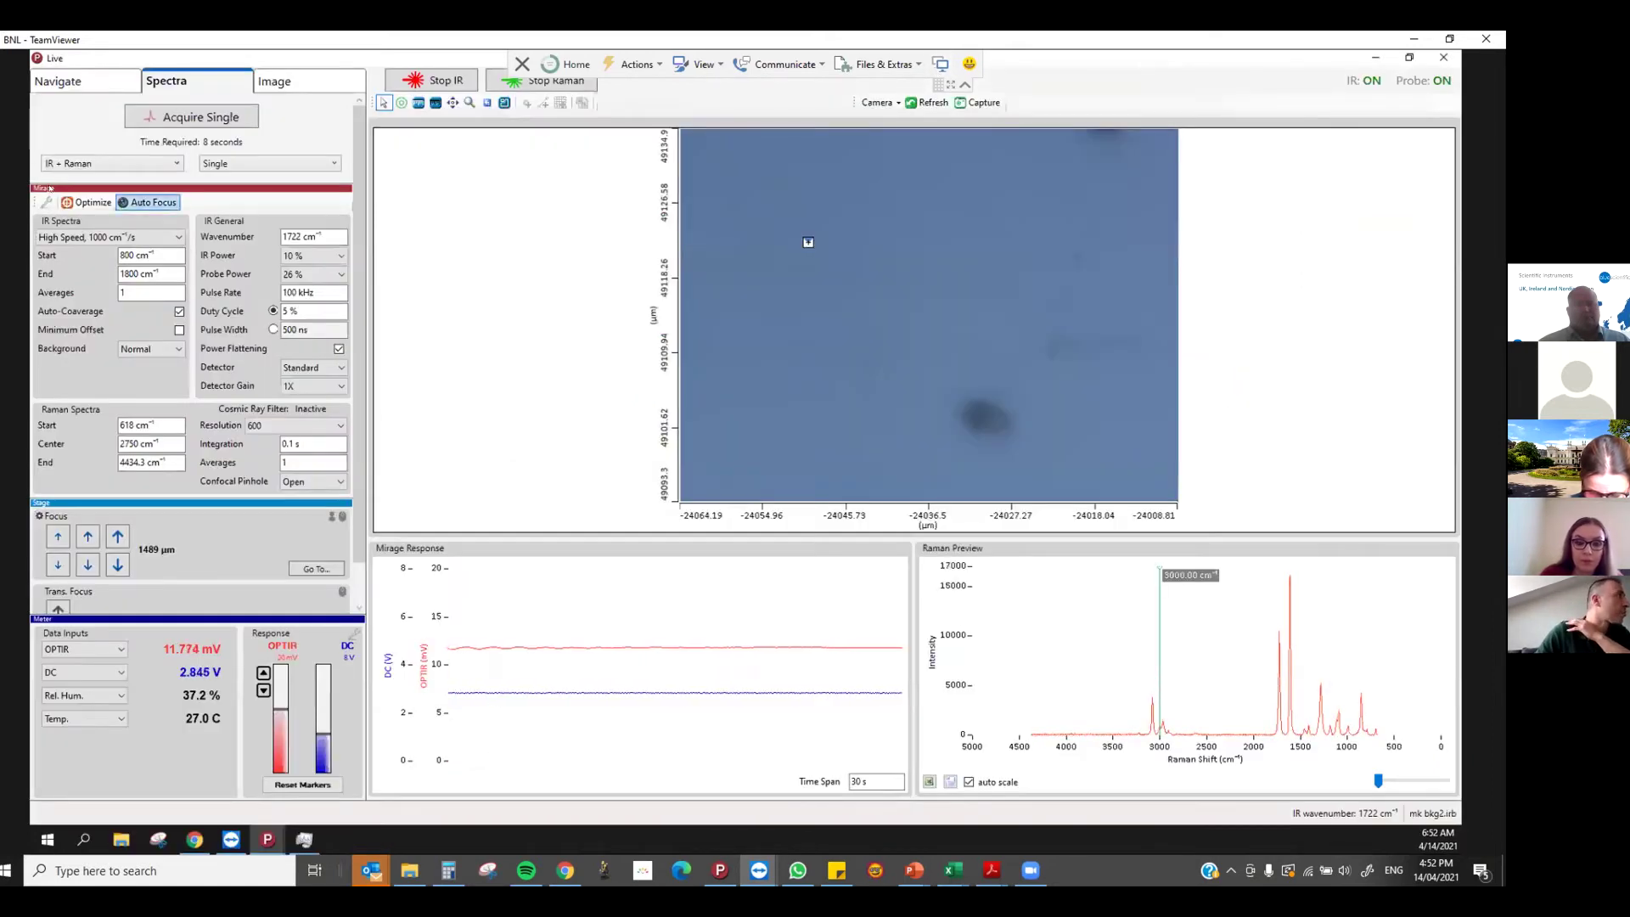
pyautogui.click(168, 163)
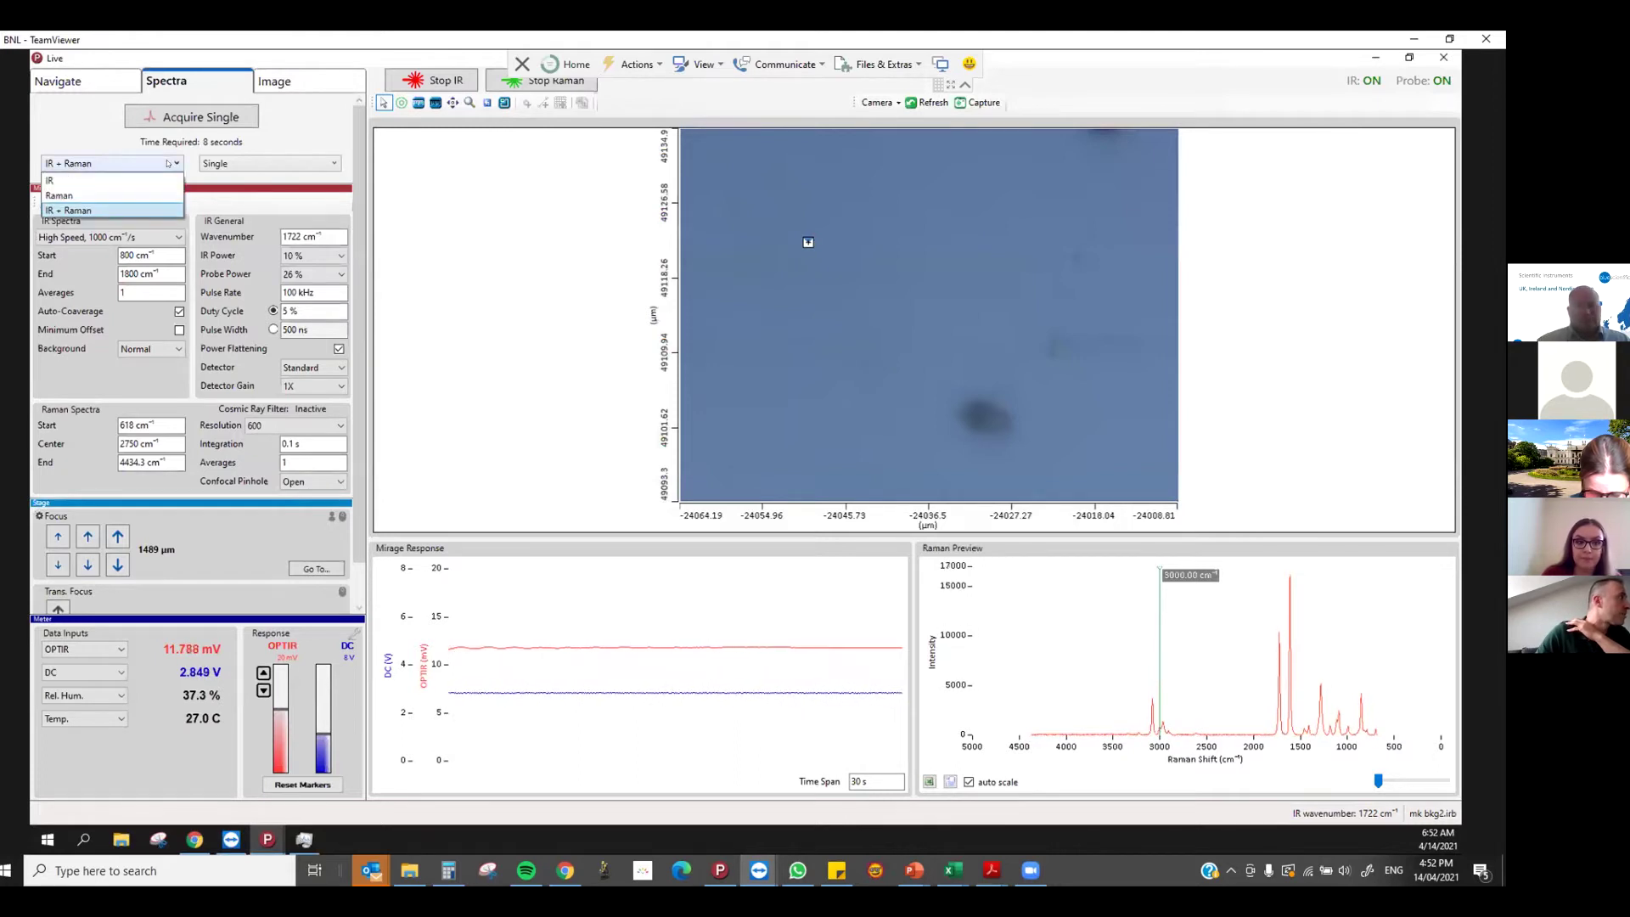
pyautogui.click(168, 163)
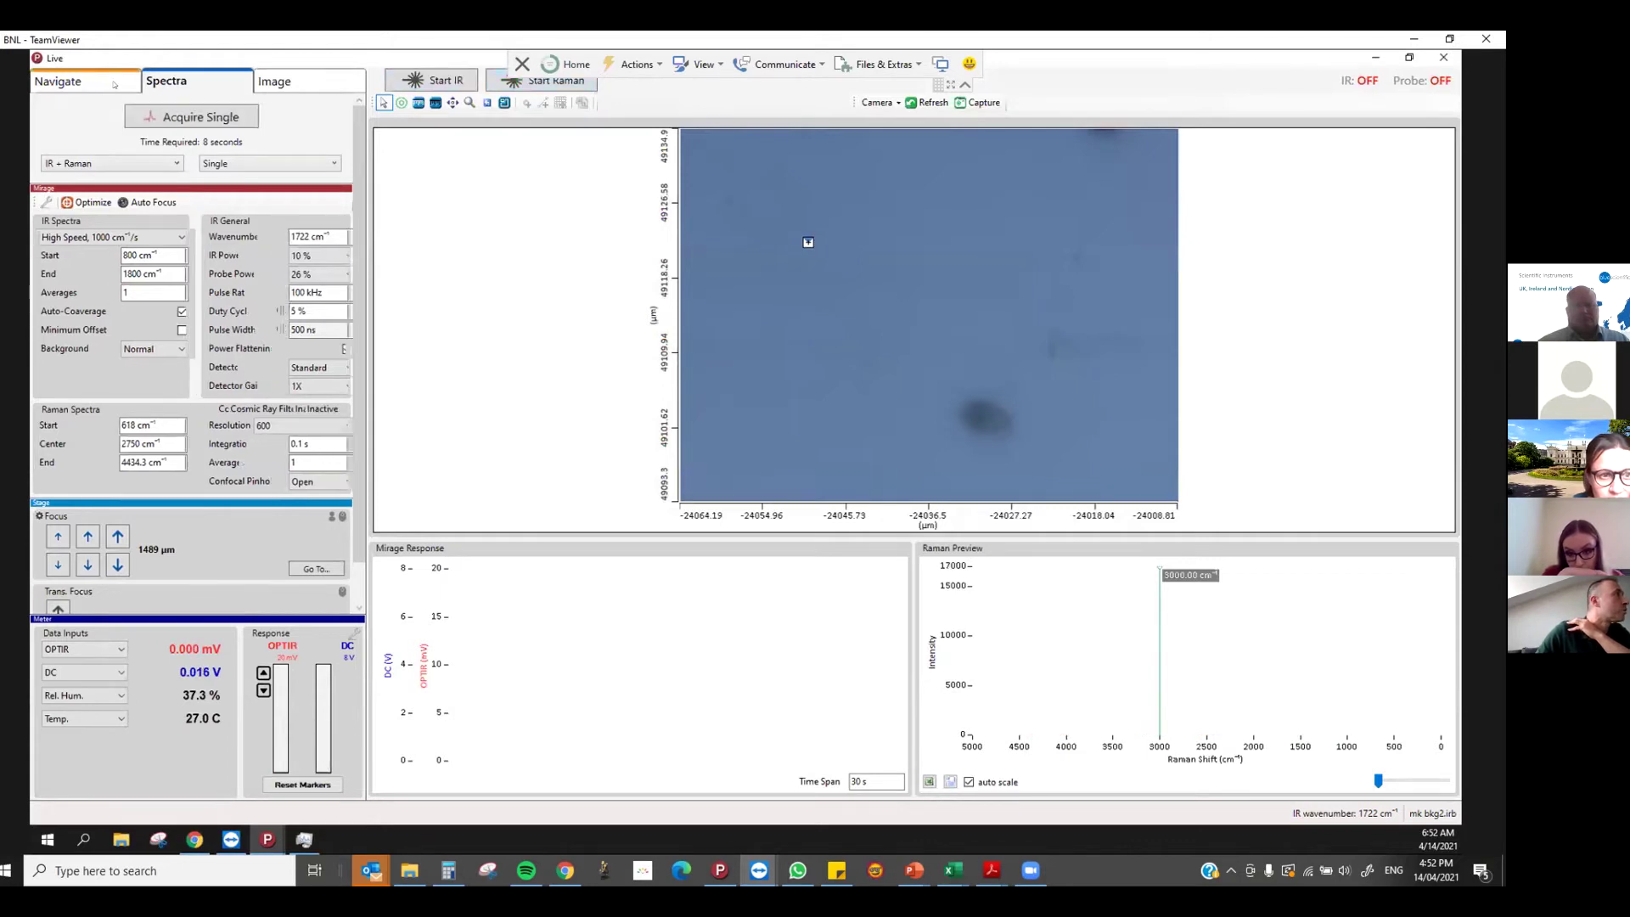
# Move the stage to the "K-A #1" waypoint from the sample navigation view
pyautogui.click(114, 82)
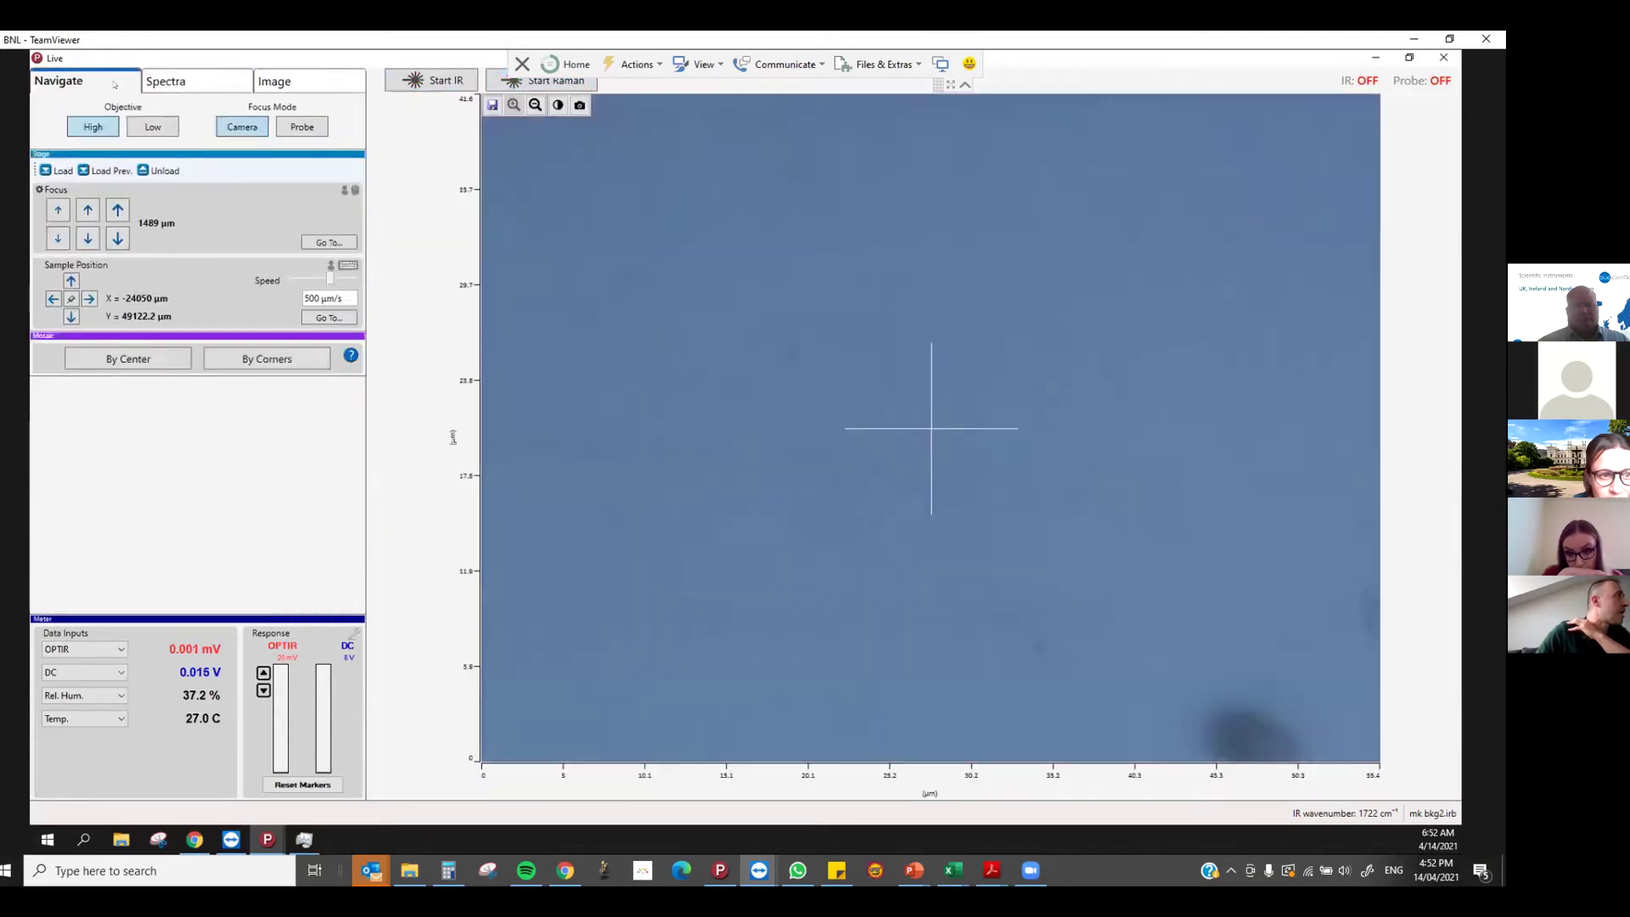
pyautogui.click(70, 299)
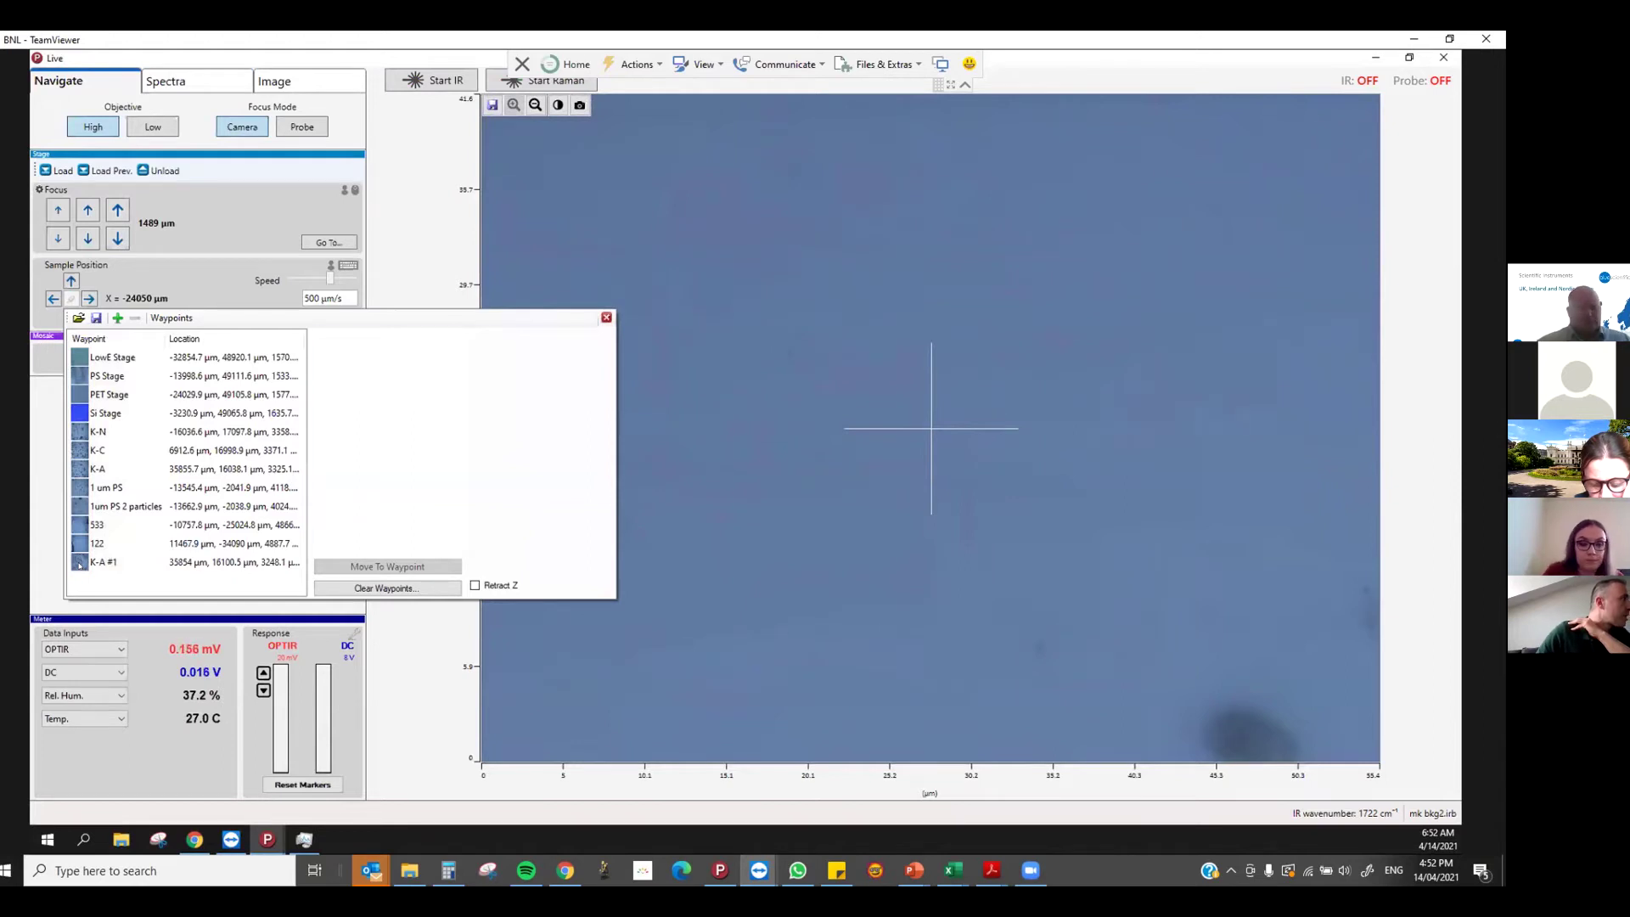
pyautogui.click(81, 562)
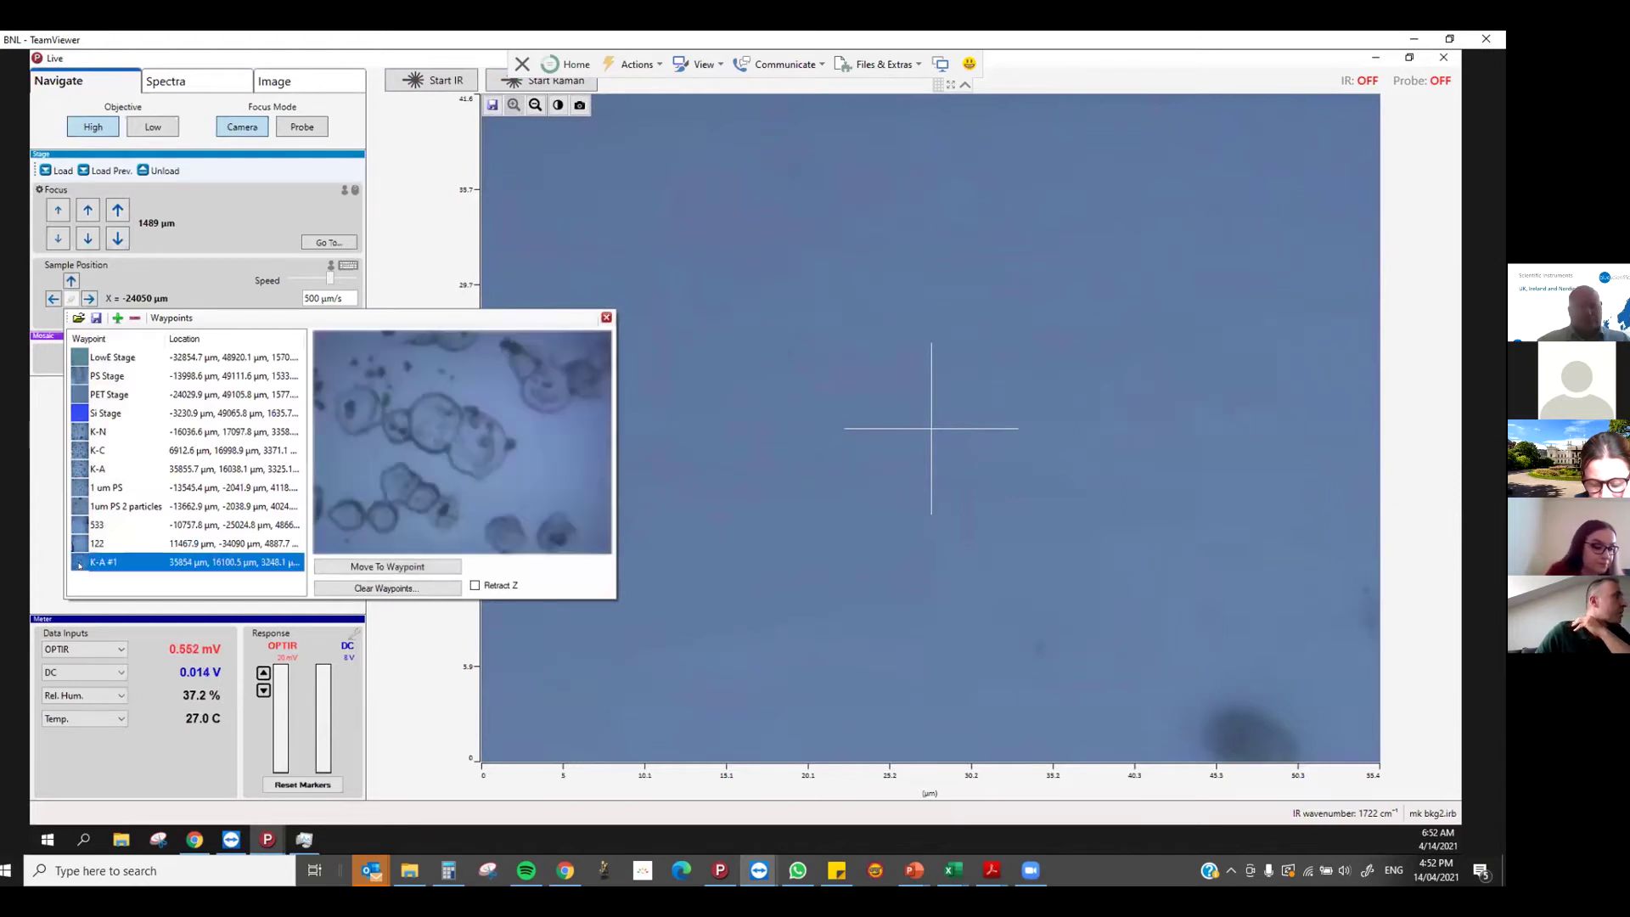
pyautogui.click(359, 566)
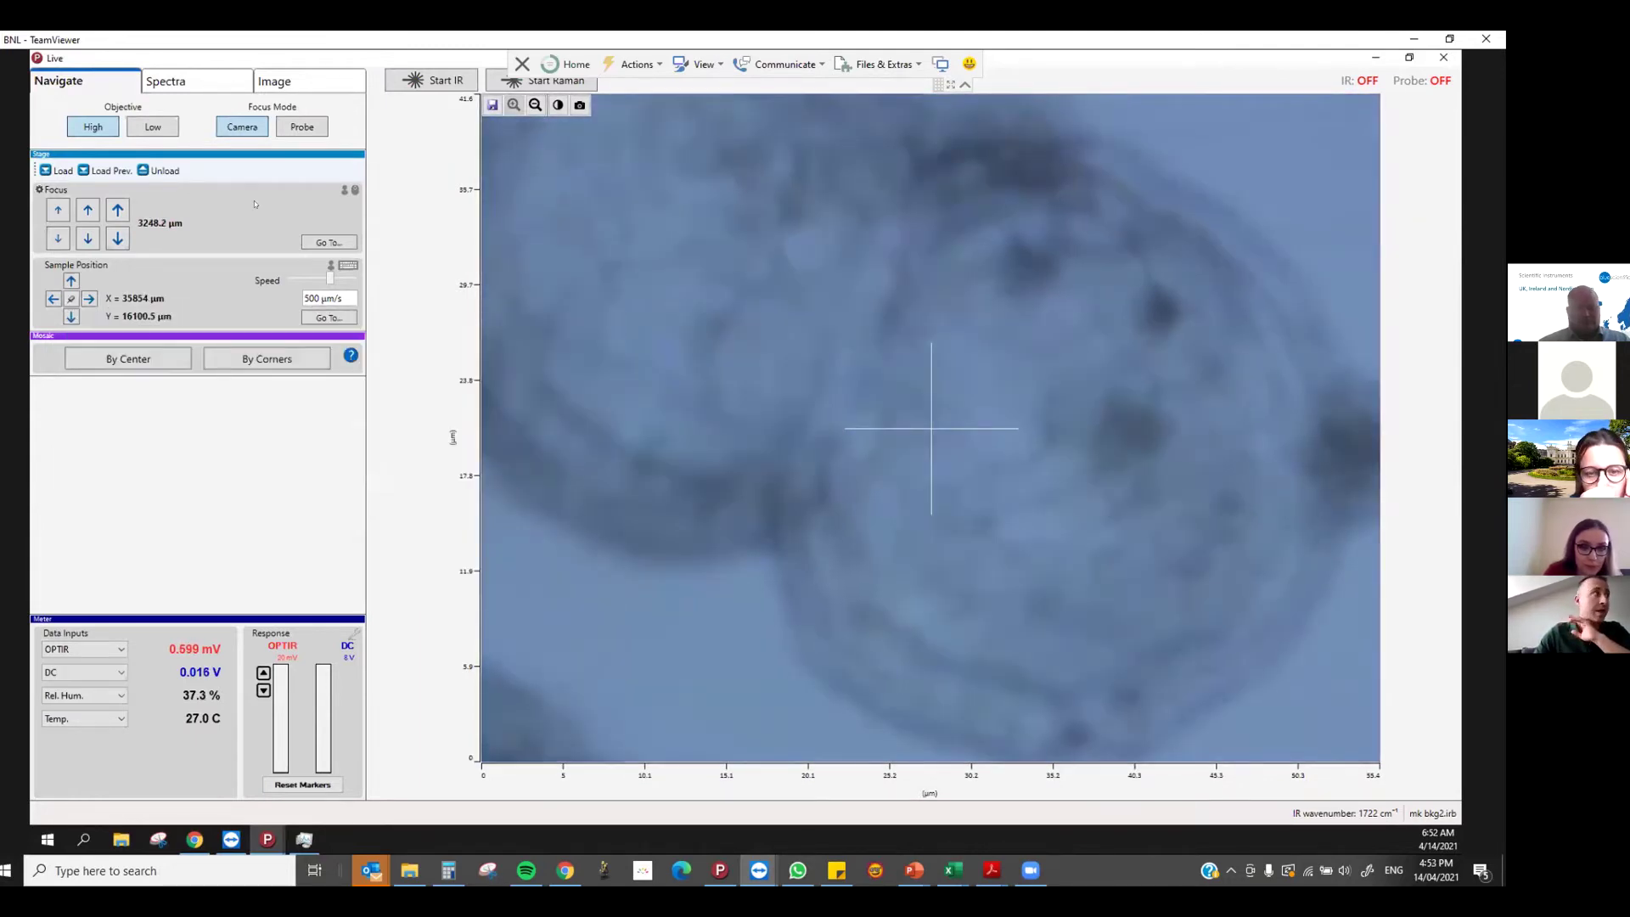
# Switch to the low objective, enable arrow-key stage control and center the stage on a particle cluster near X 35774.6 µm, Y 15988.3 µm
pyautogui.click(167, 128)
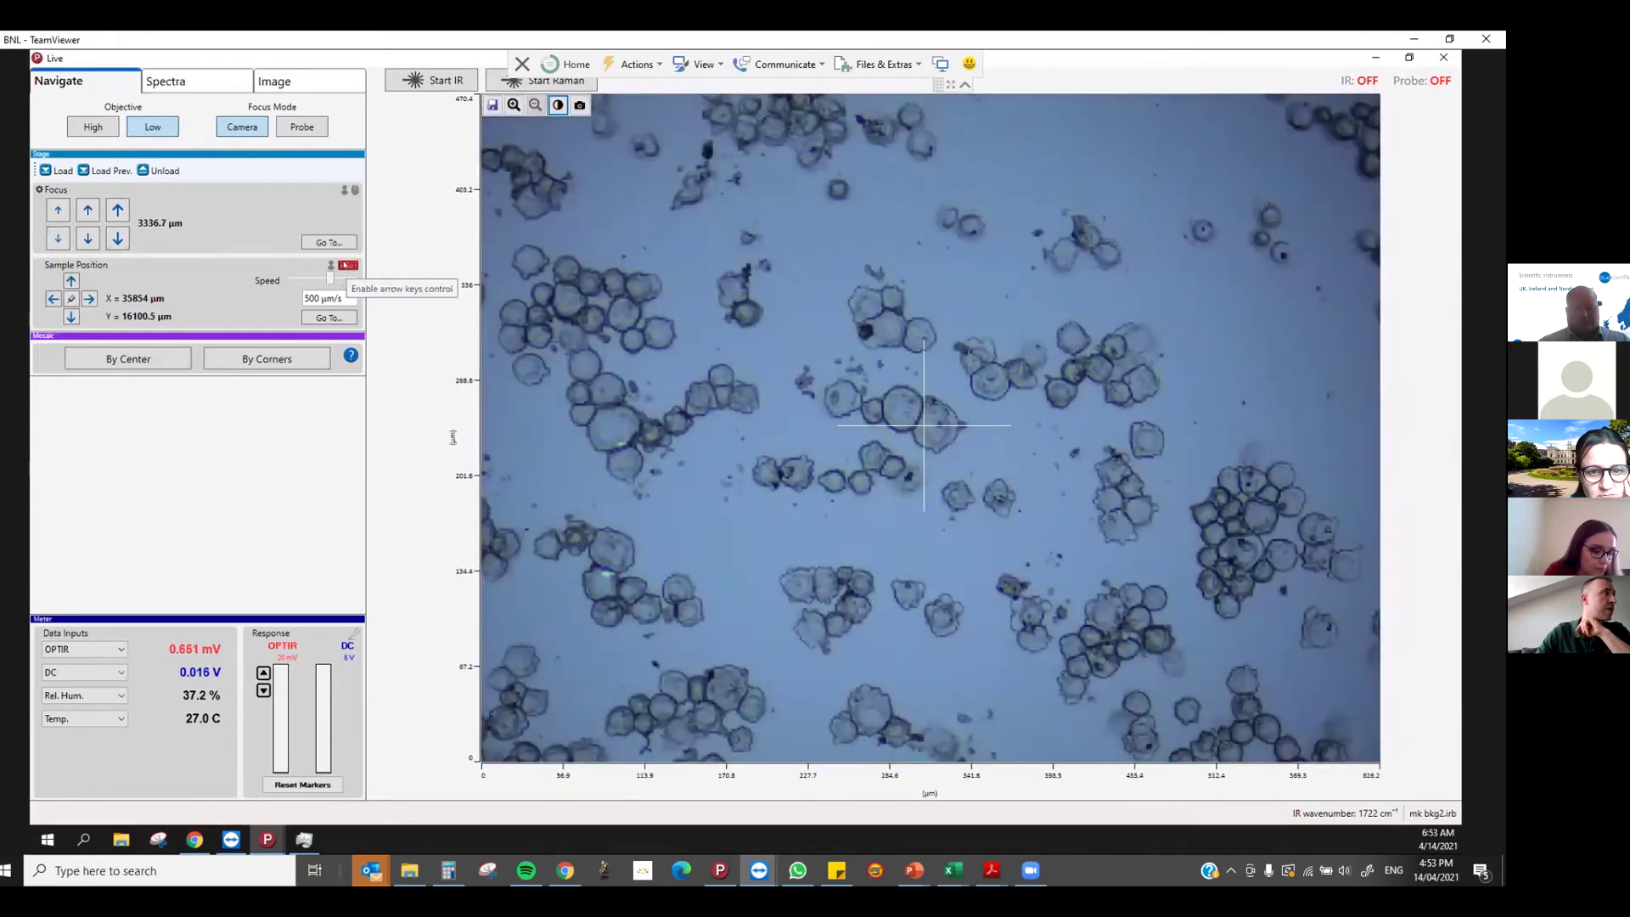
pyautogui.click(345, 266)
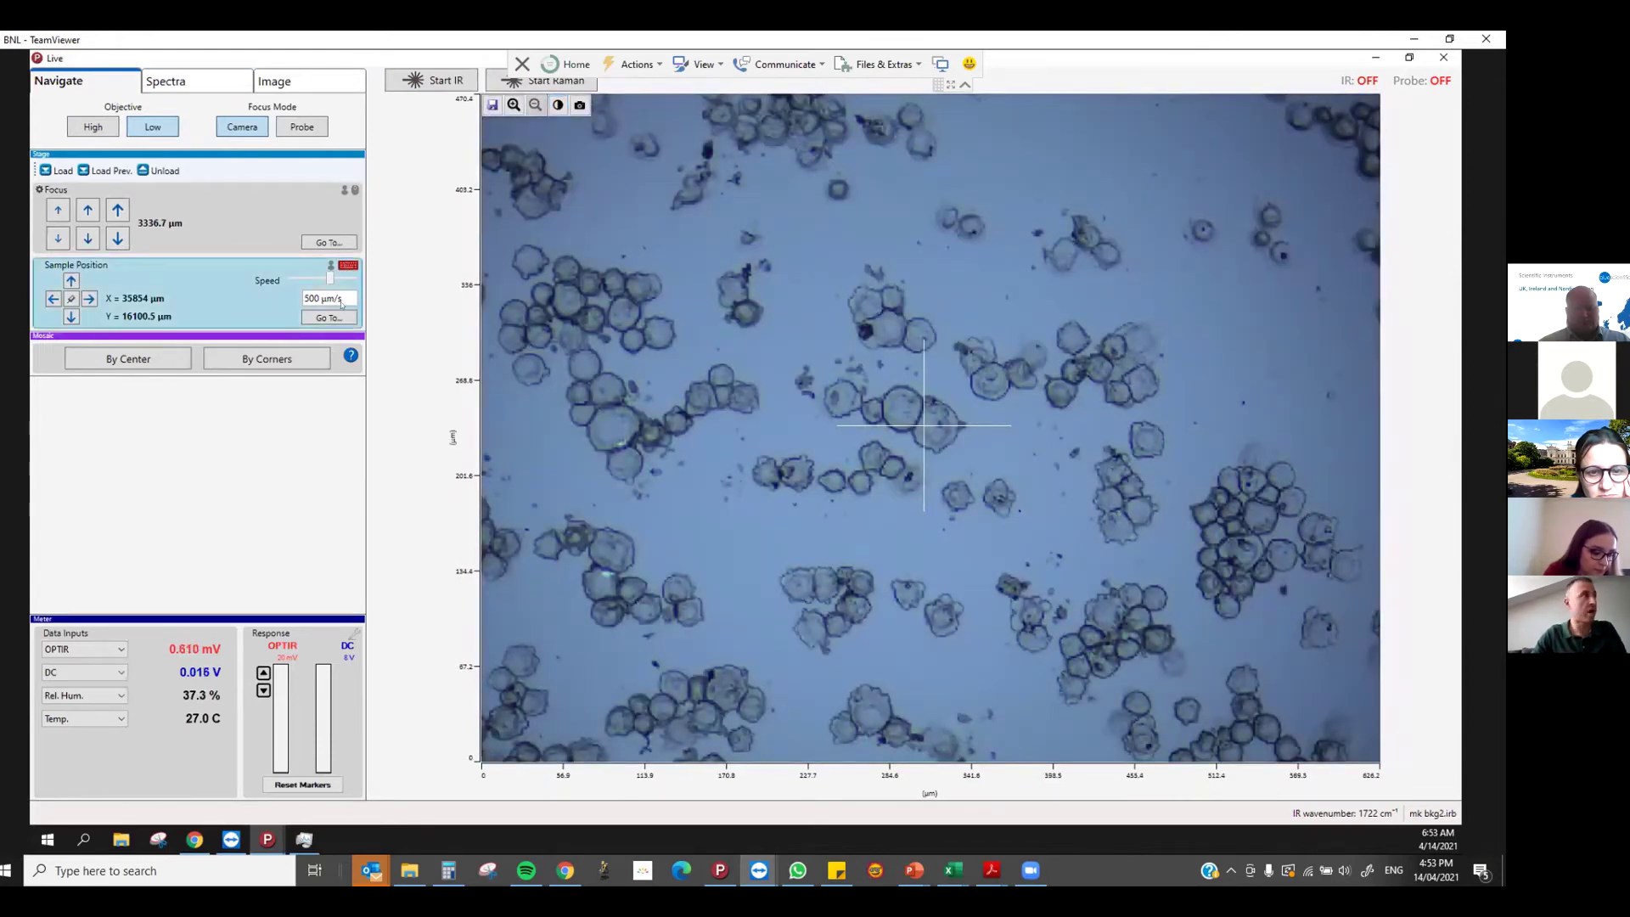
pyautogui.press('Right')
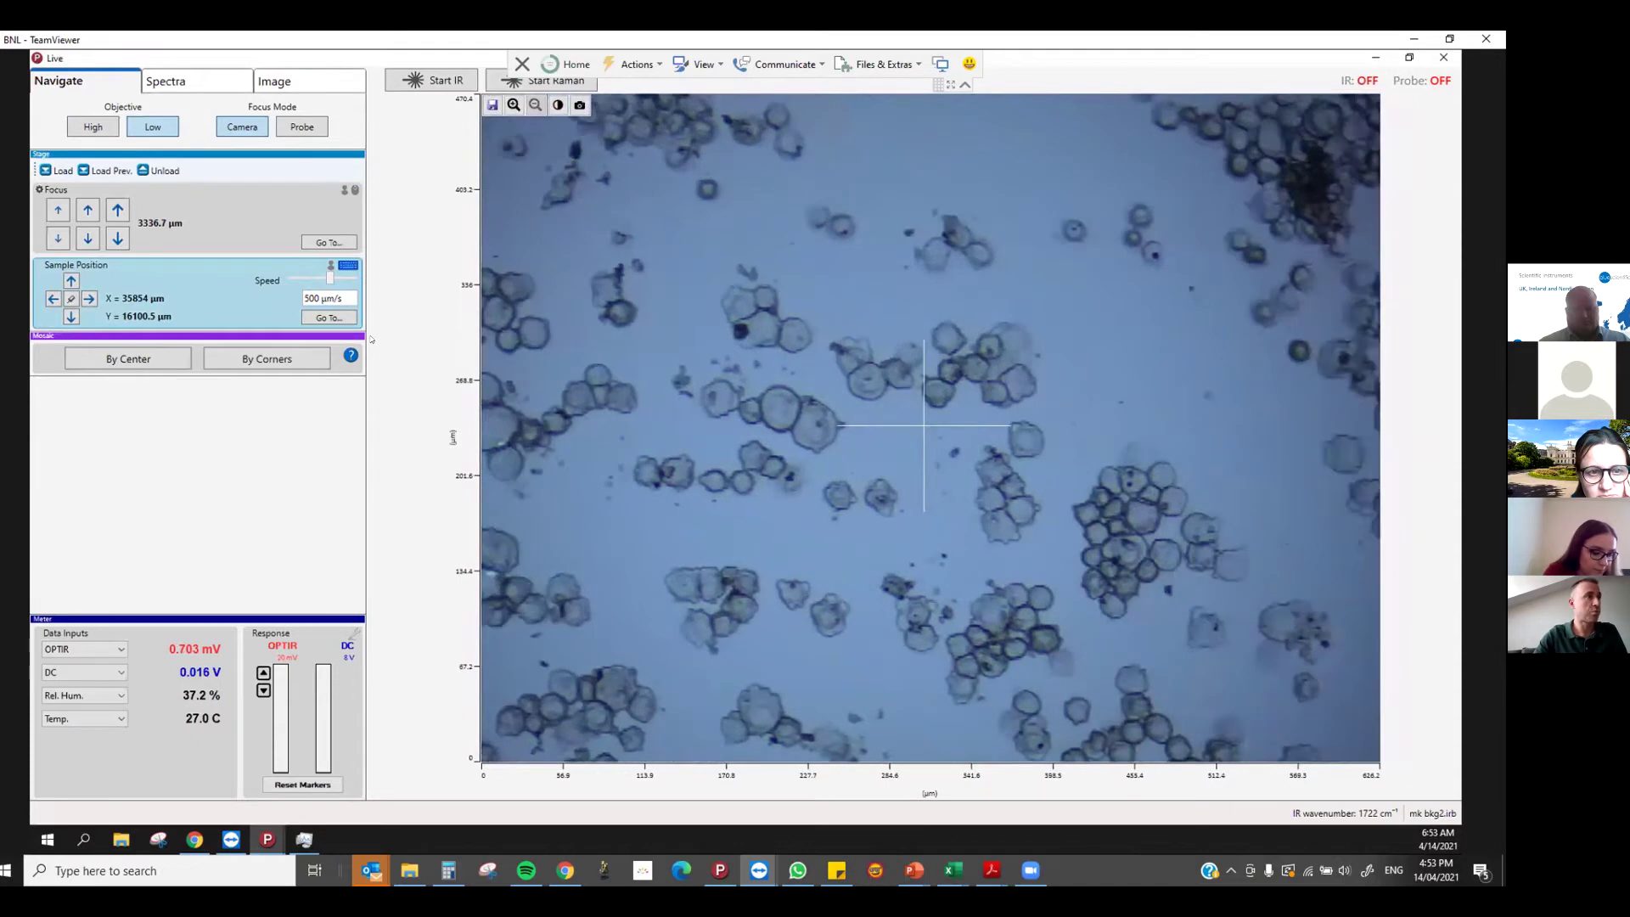
pyautogui.press('Left')
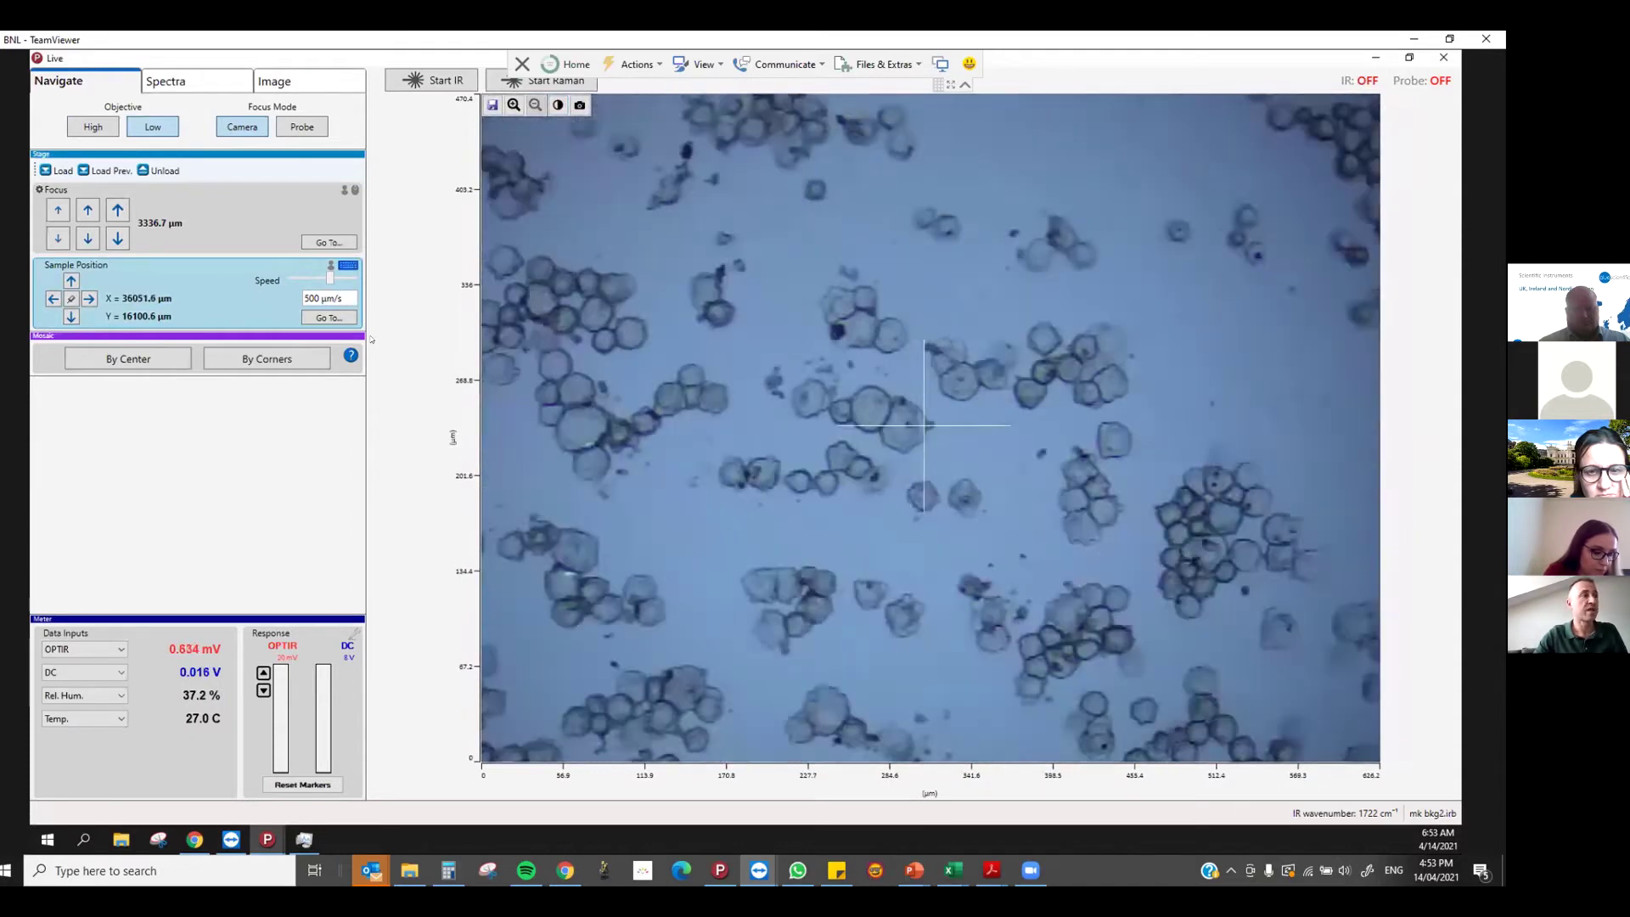
pyautogui.press('Down')
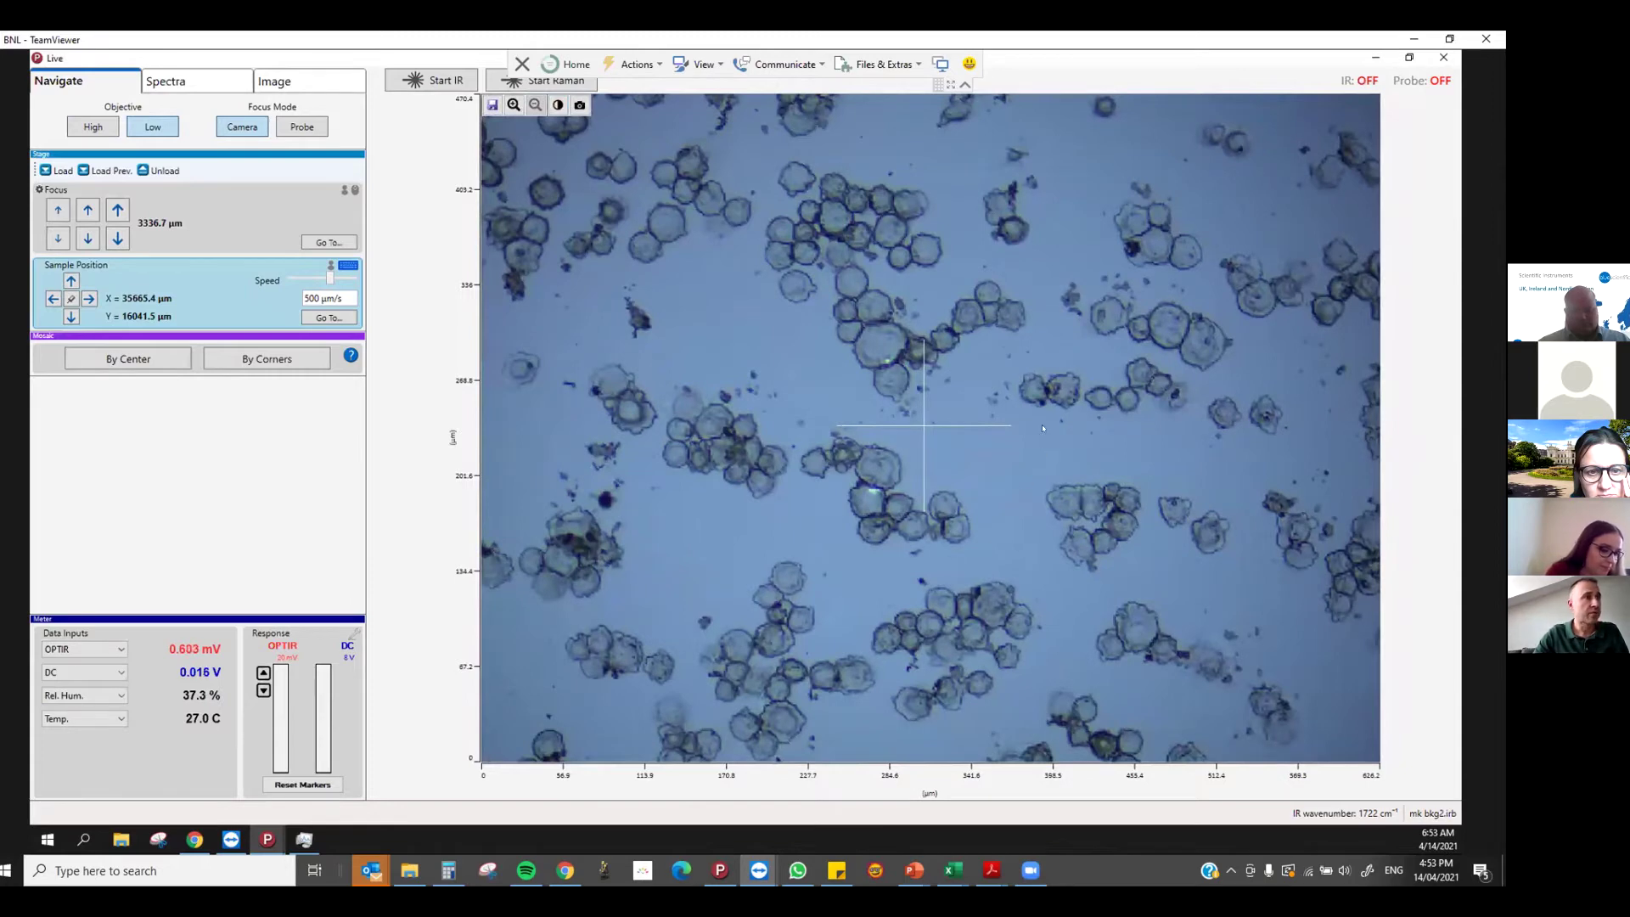
pyautogui.doubleClick(1077, 504)
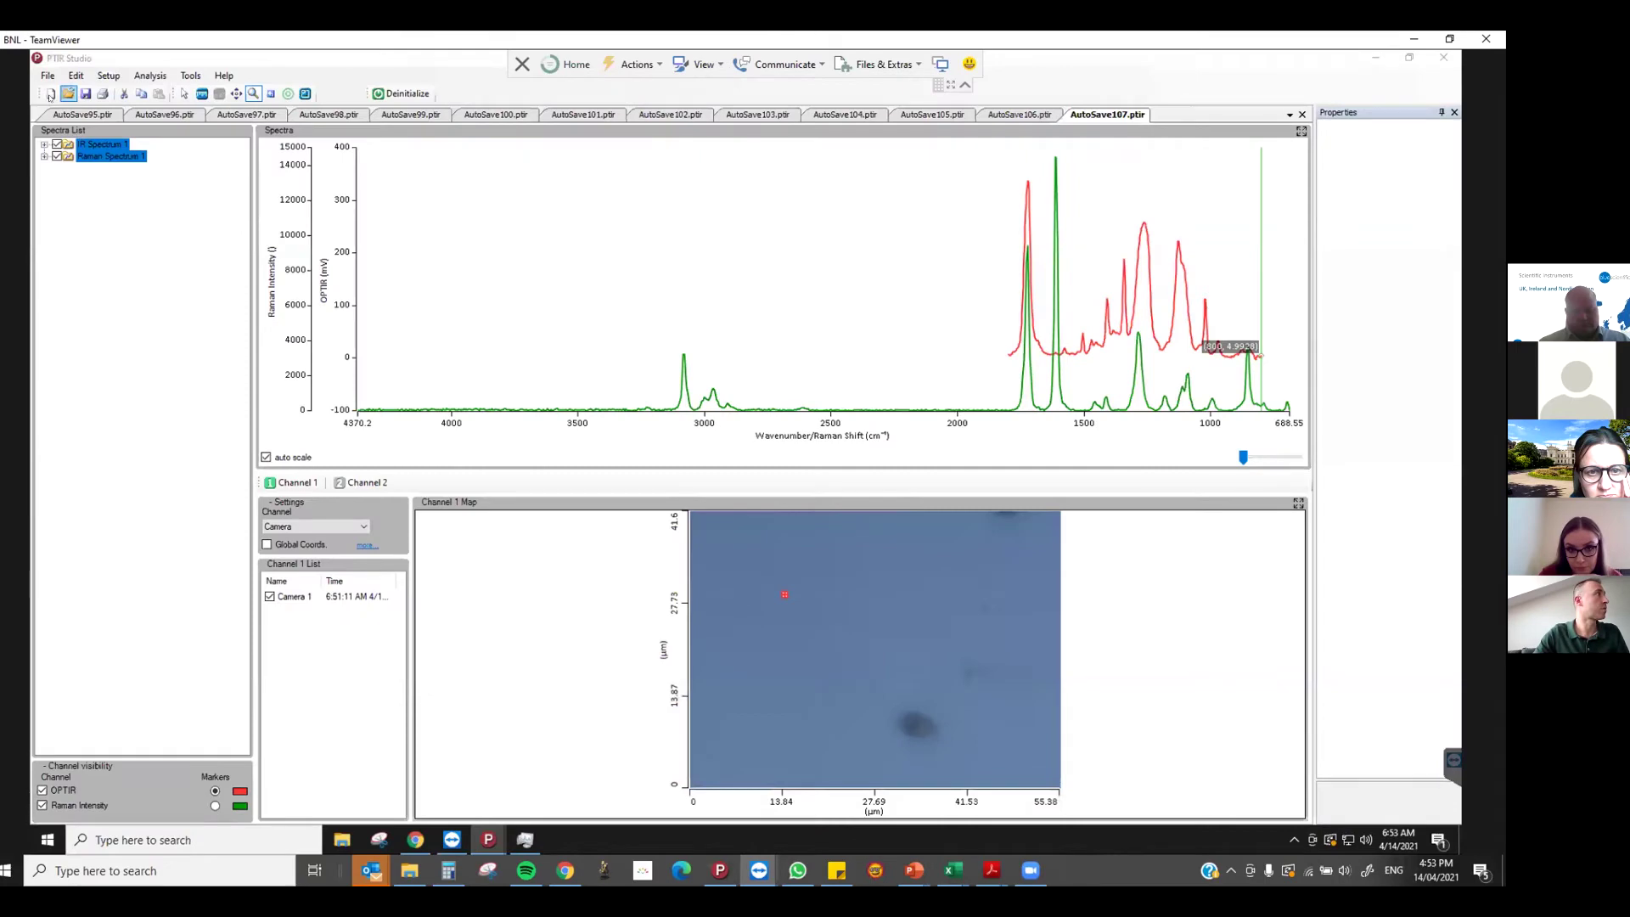
# Create a new document and focus the high objective on the particle cluster at about 3251.7 µm
pyautogui.click(51, 94)
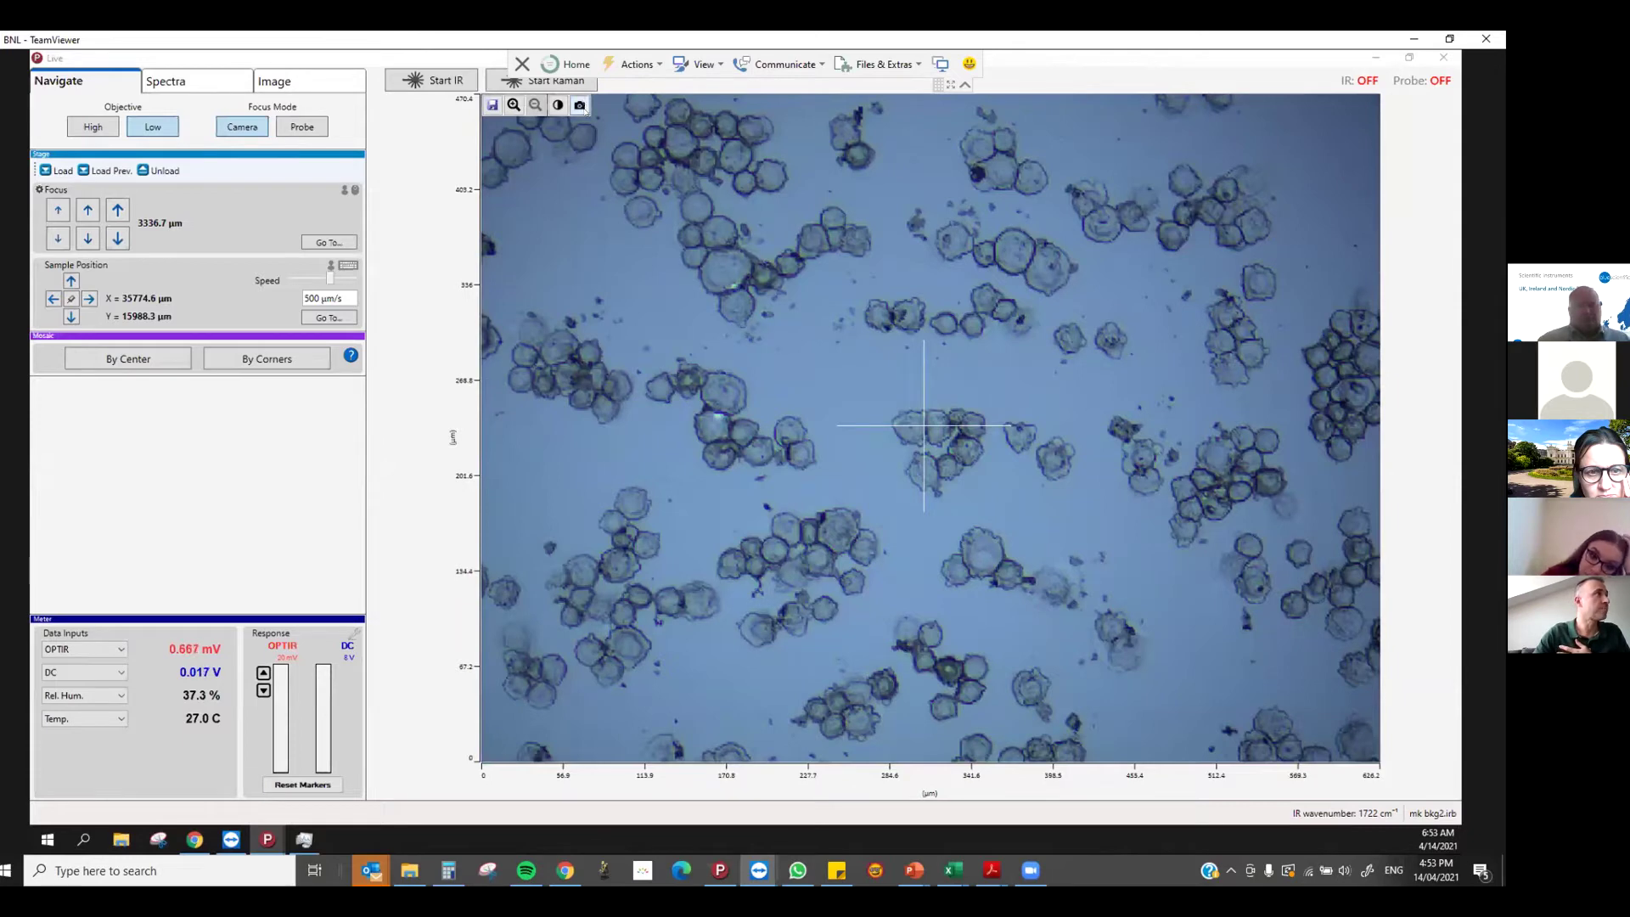
pyautogui.click(91, 127)
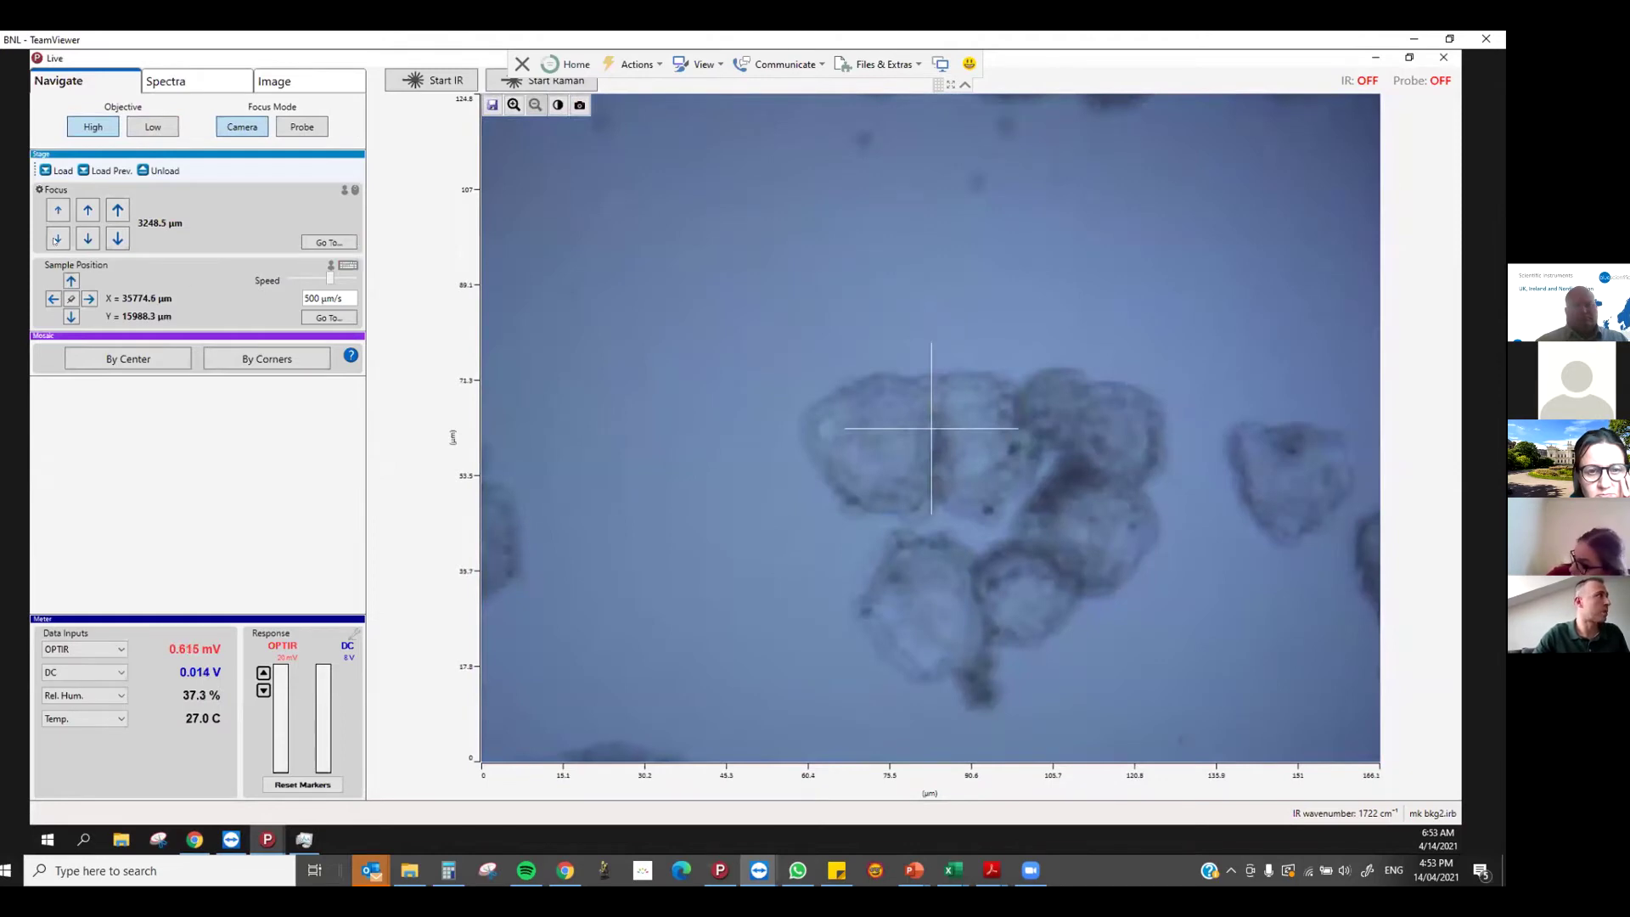
pyautogui.click(59, 239)
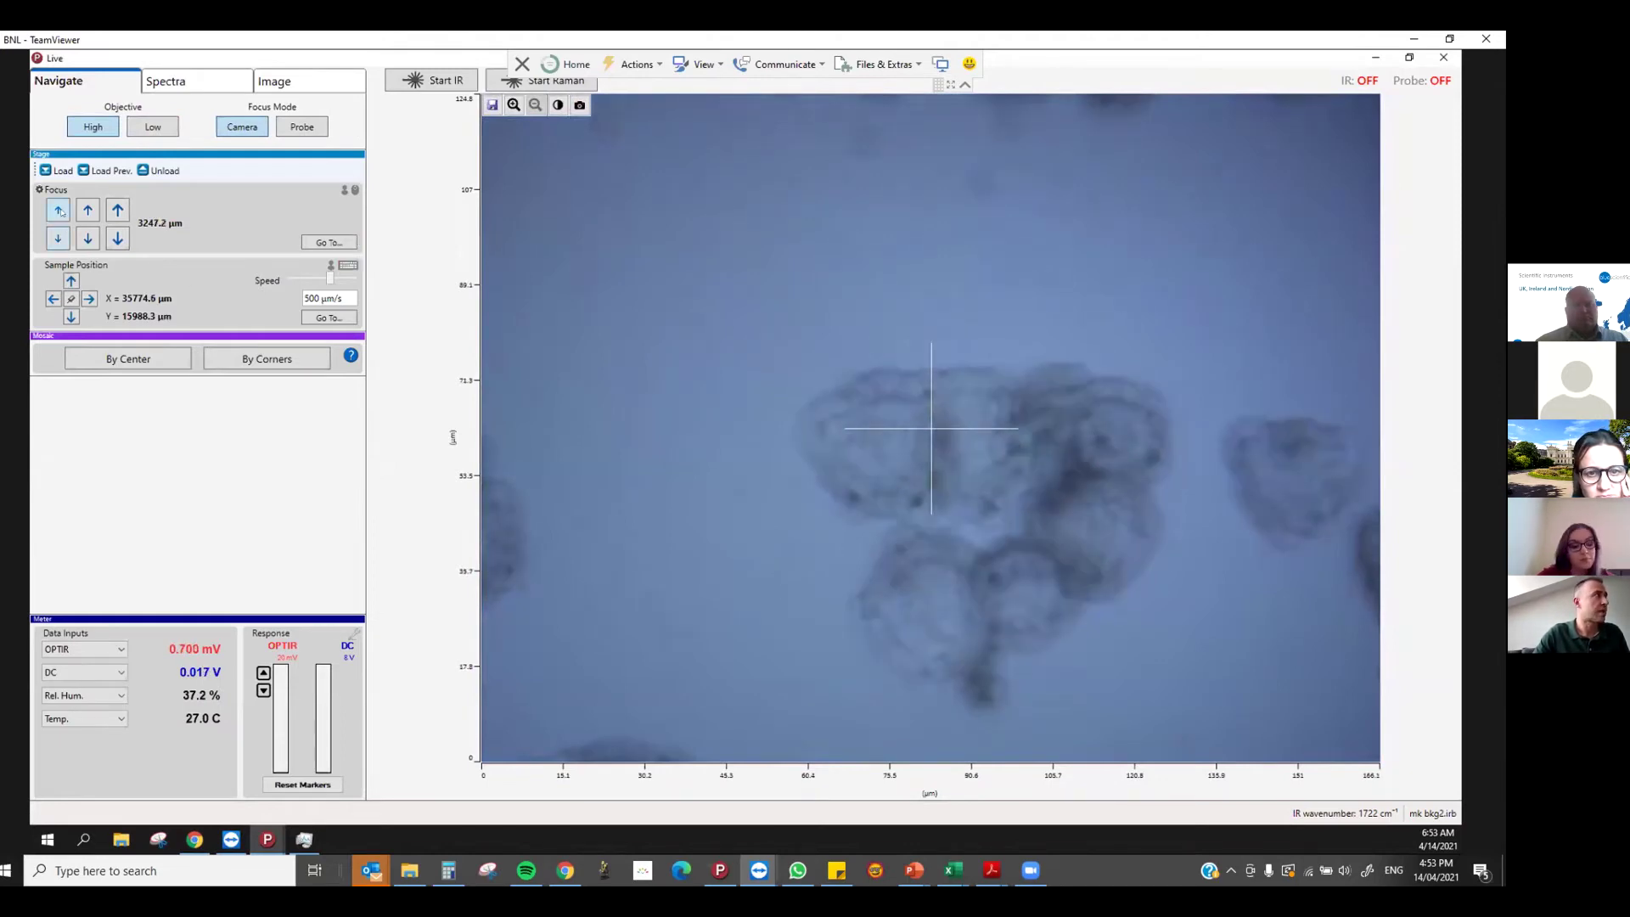
pyautogui.click(59, 211)
pyautogui.click(60, 212)
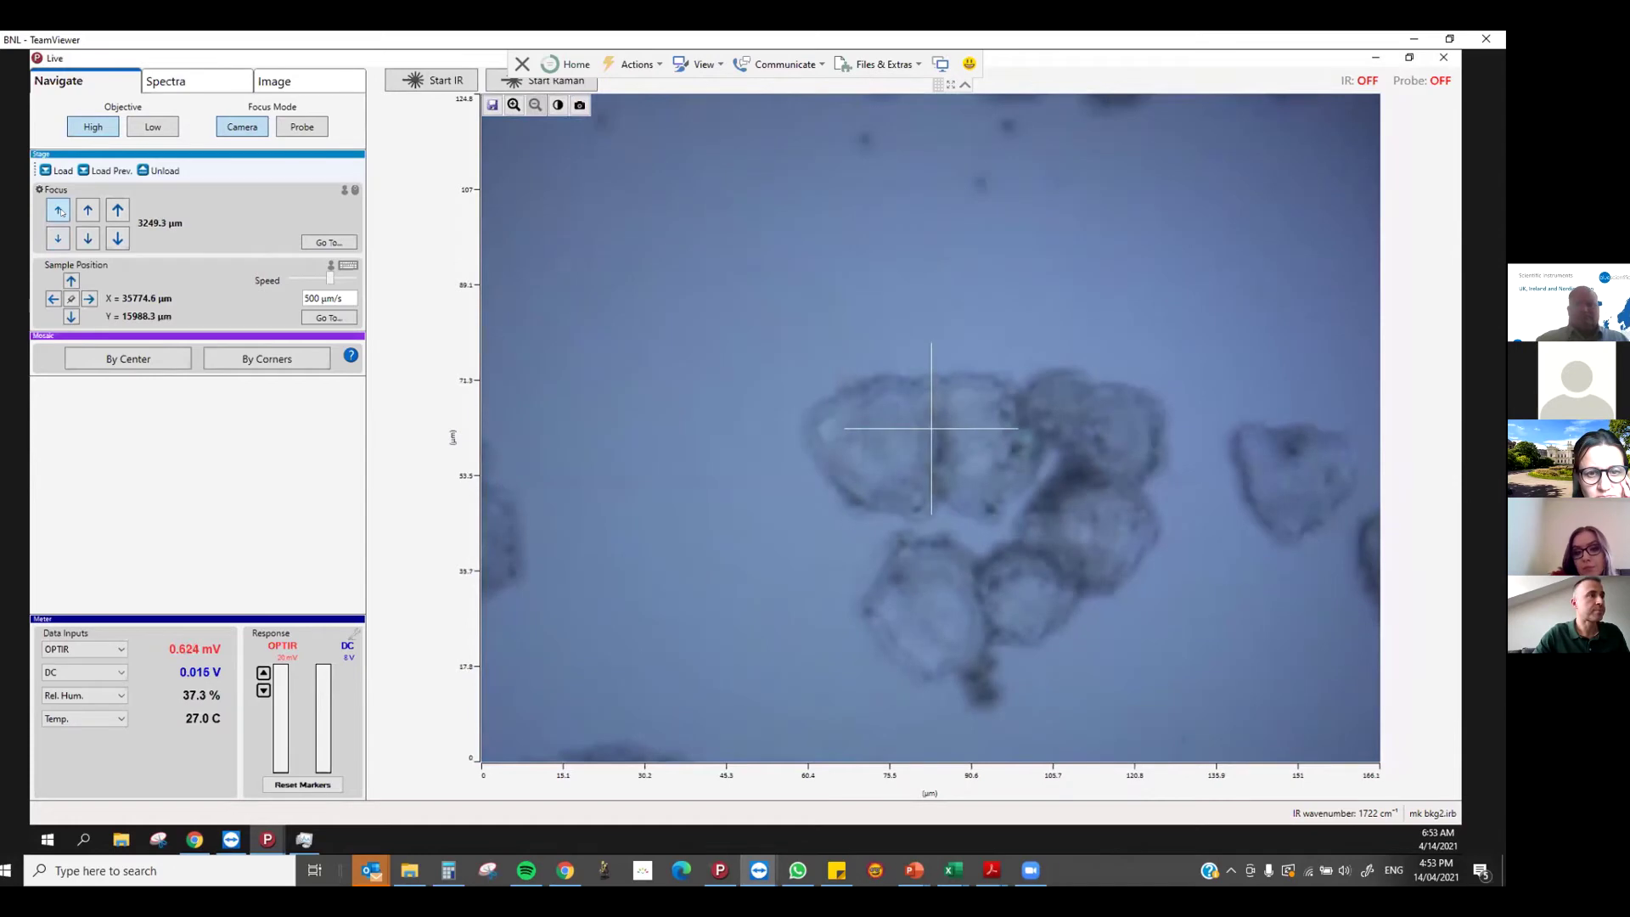
pyautogui.click(60, 211)
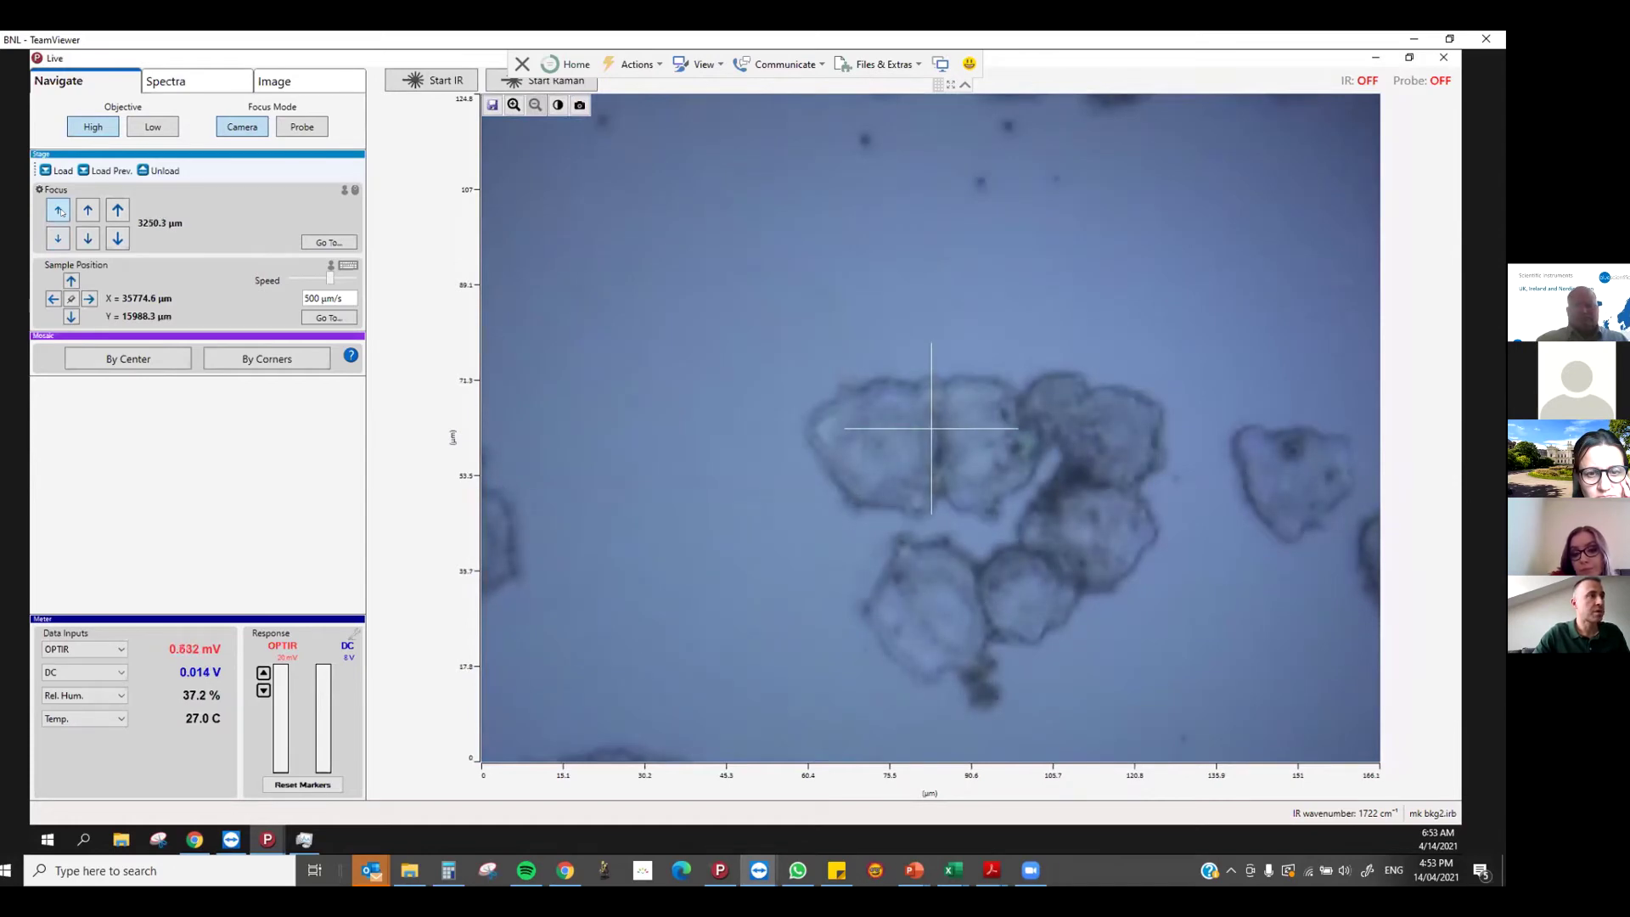
pyautogui.click(60, 212)
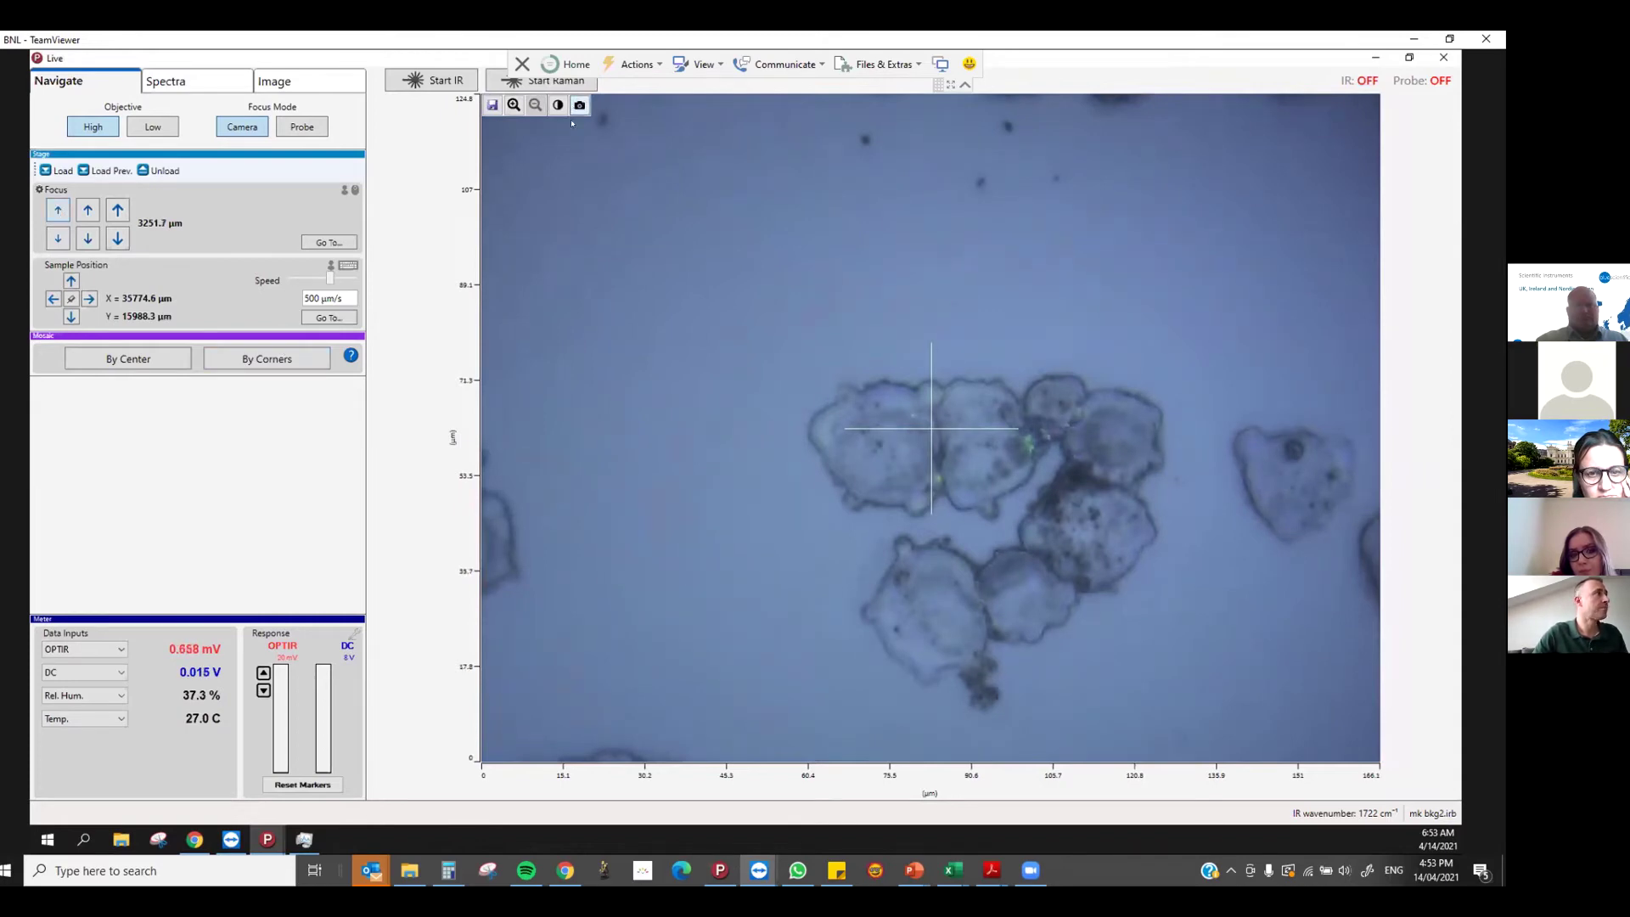
# Activate measurement point placement for the spectra and set IR power to 19 % and probe power to 100 %
pyautogui.click(166, 81)
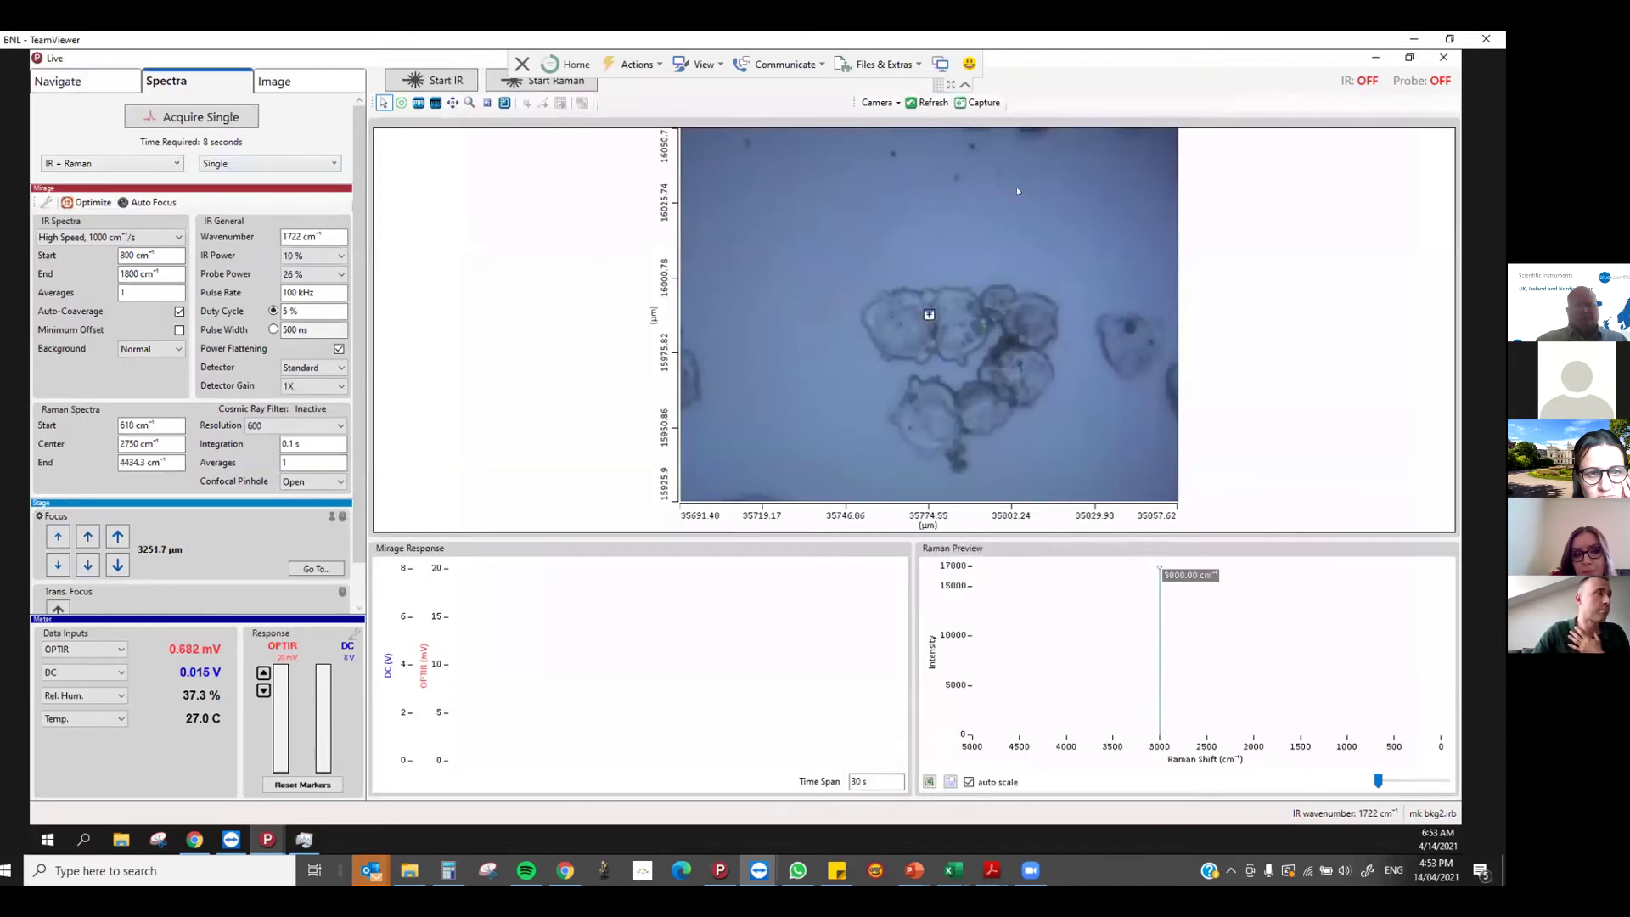
pyautogui.click(402, 103)
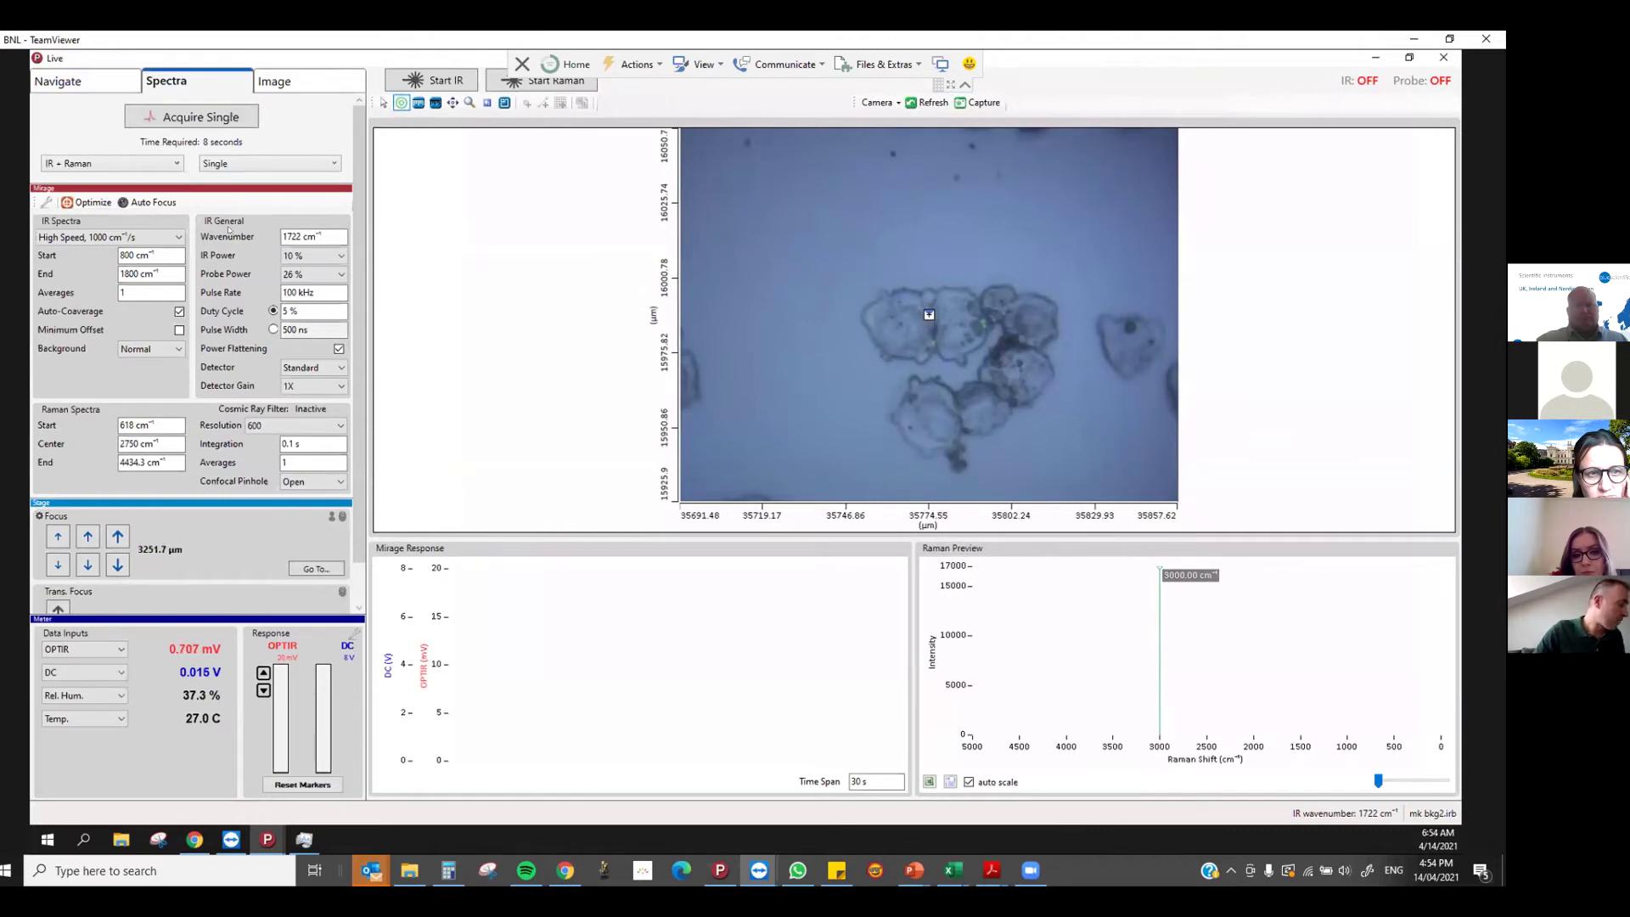
pyautogui.click(331, 255)
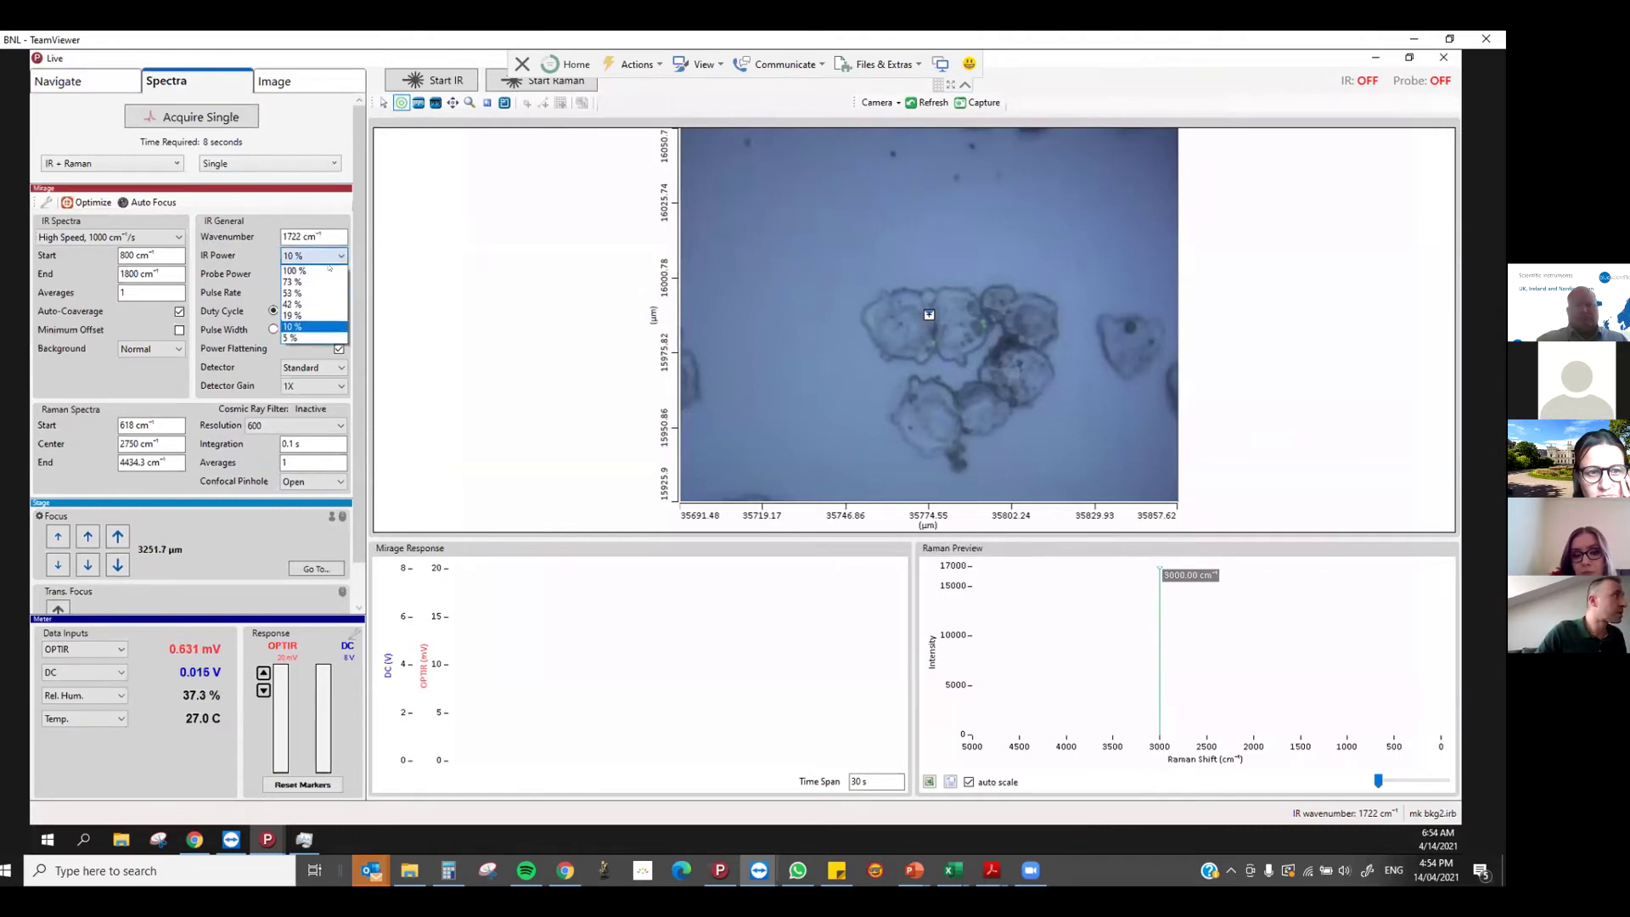
pyautogui.click(299, 315)
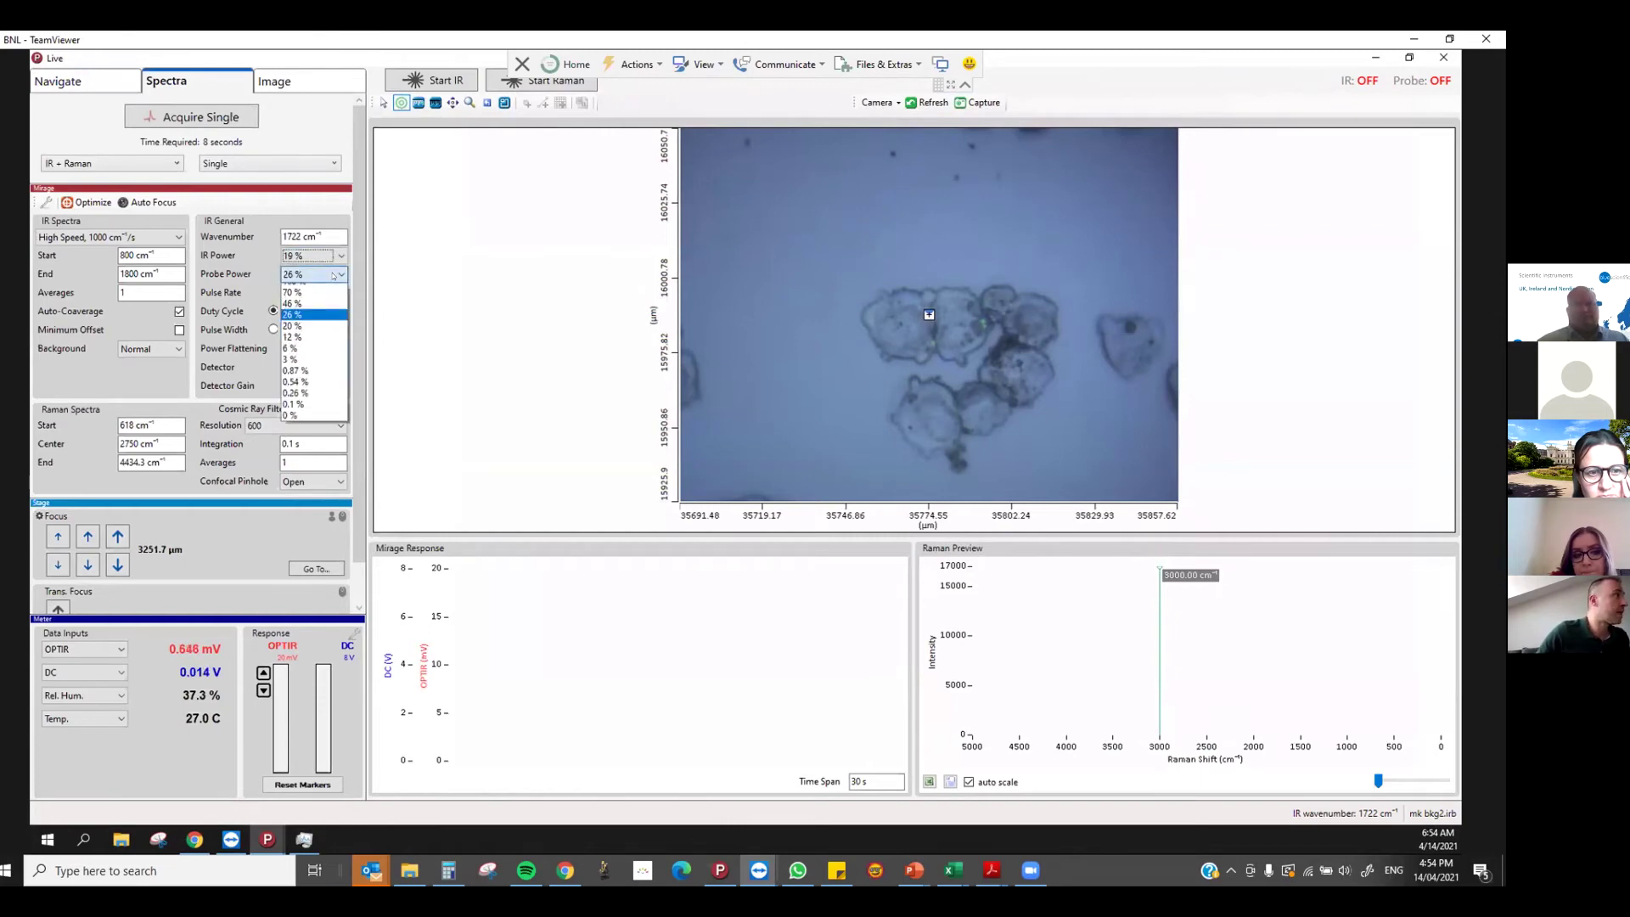
pyautogui.click(302, 285)
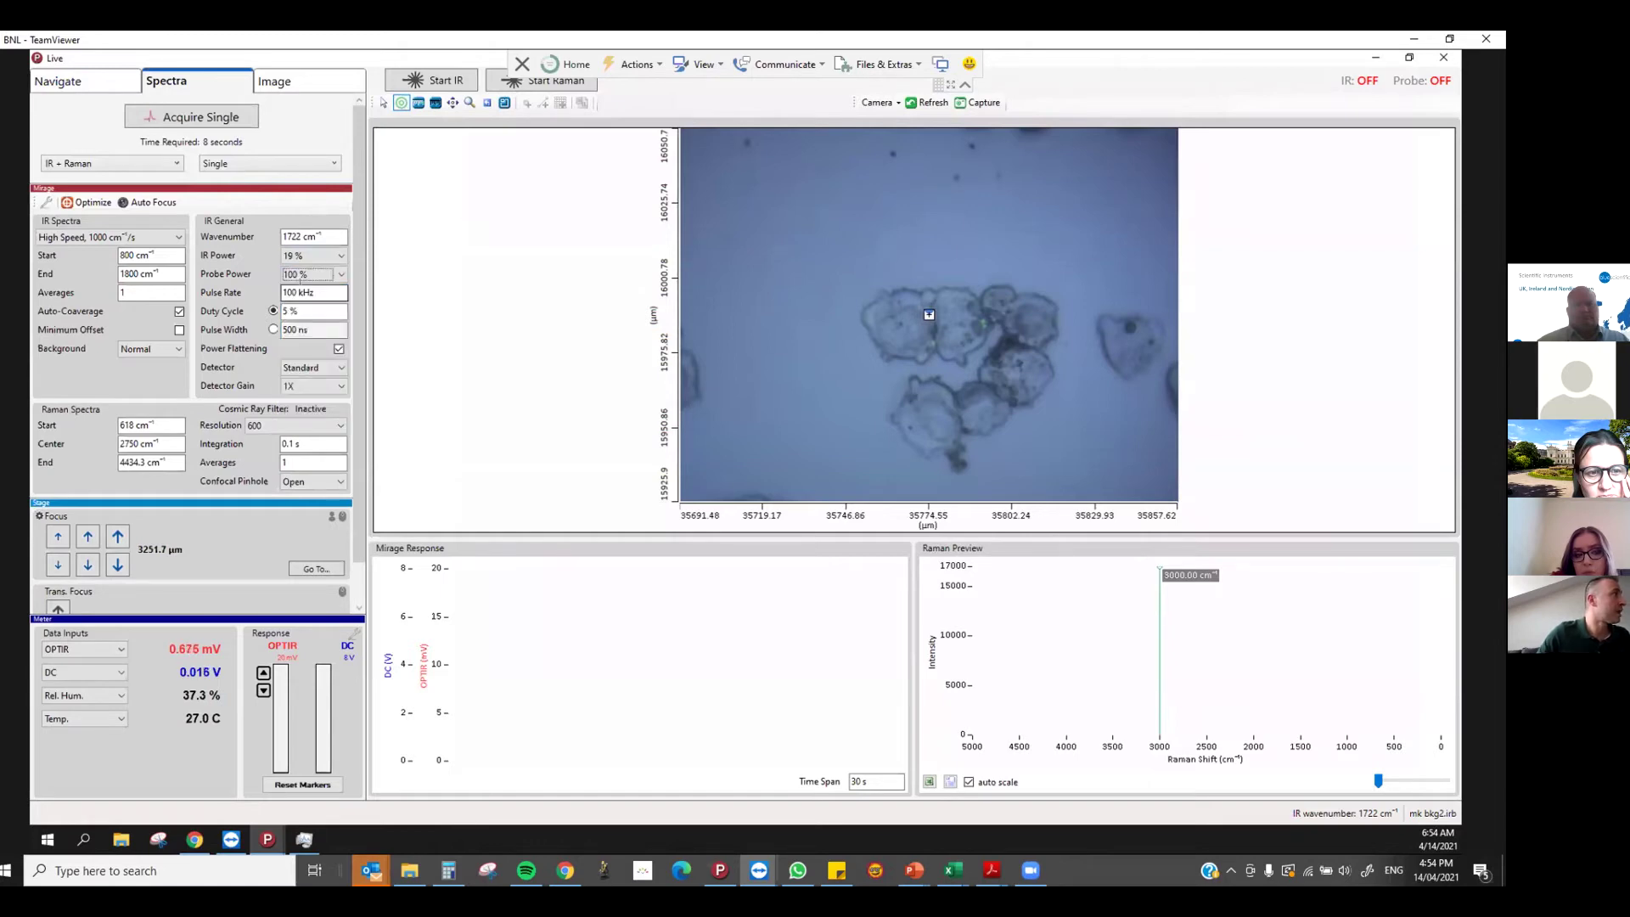
# Set the Raman integration to 1 s and the Raman averages to 10
pyautogui.click(143, 293)
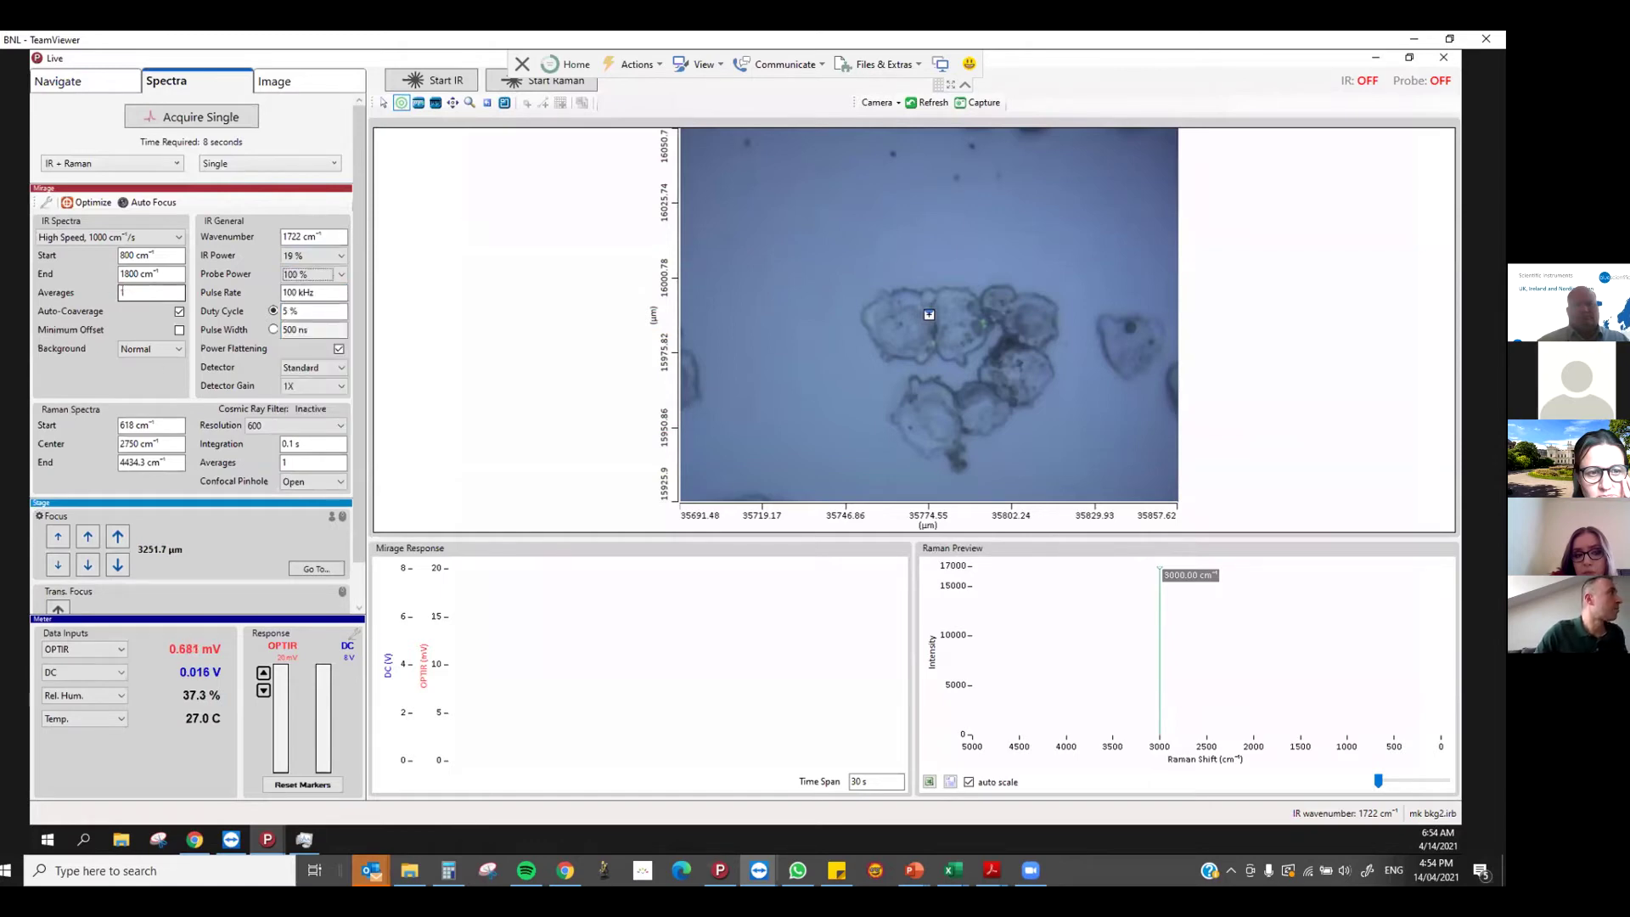
pyautogui.click(297, 443)
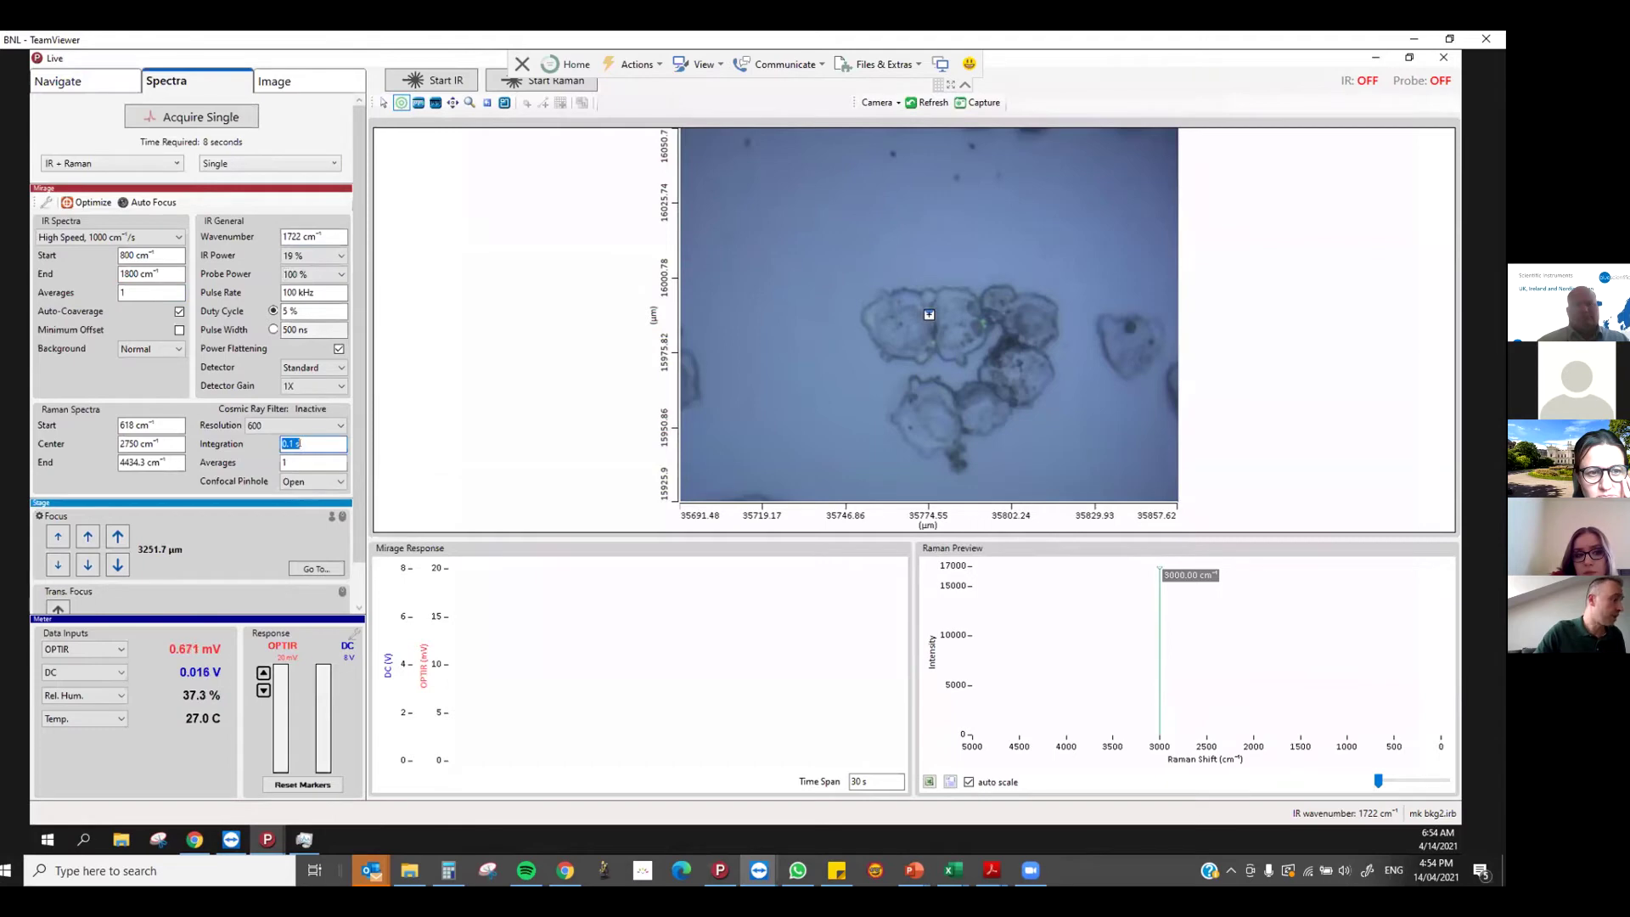
pyautogui.write('1')
pyautogui.press('Tab')
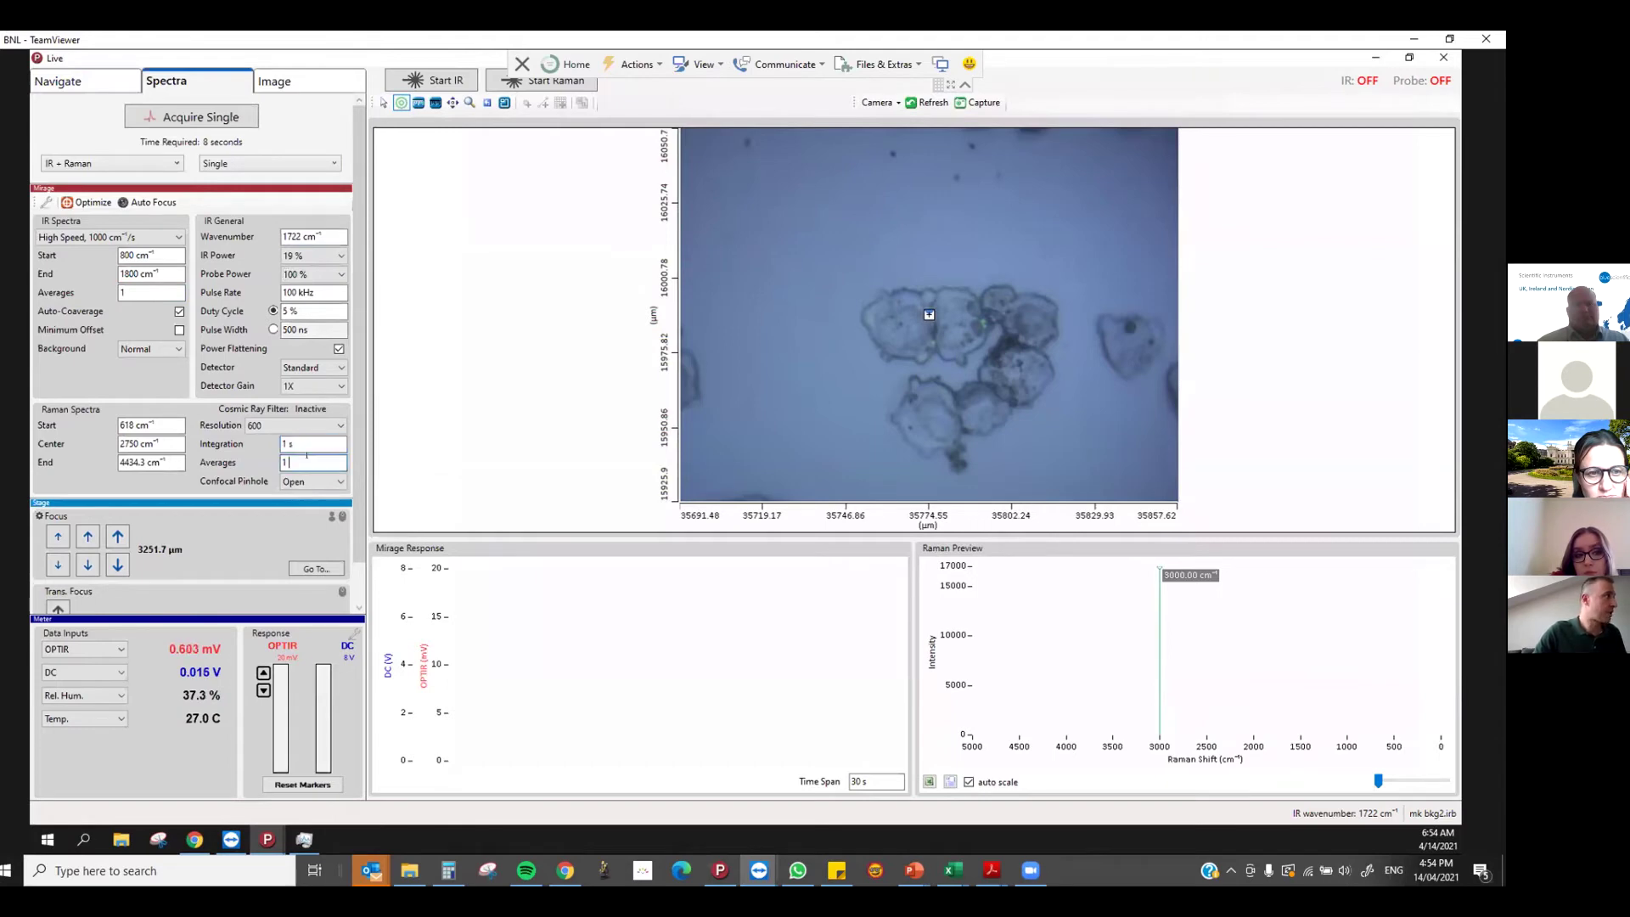
pyautogui.write('10')
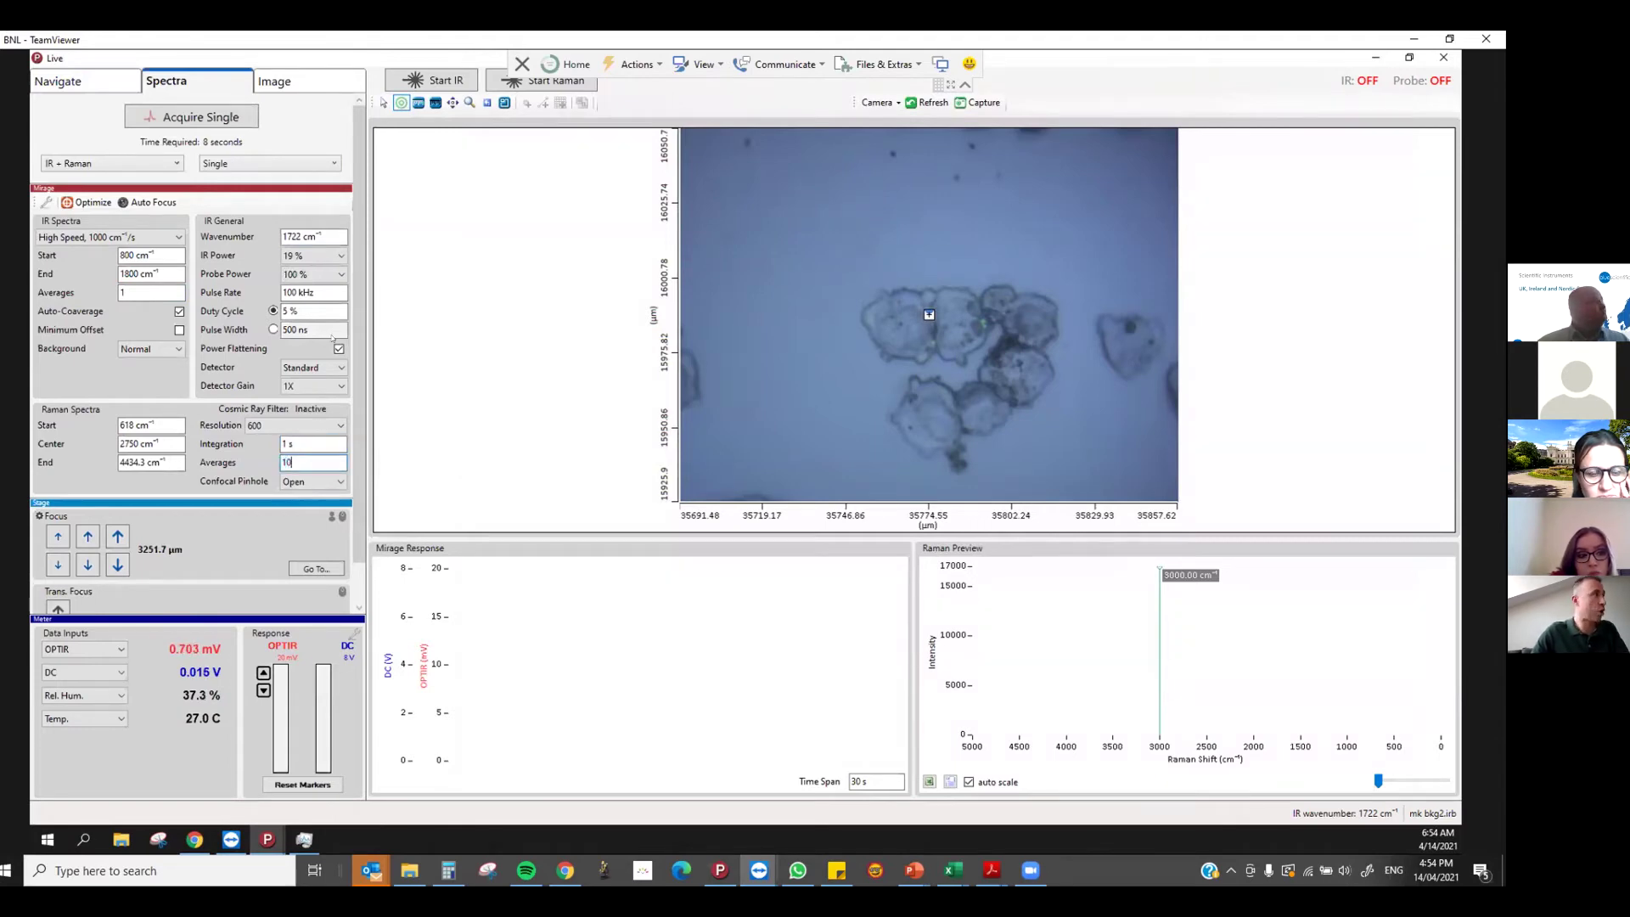
# Set the IR wavenumber to 1550 cm⁻¹
pyautogui.click(325, 228)
pyautogui.write('1')
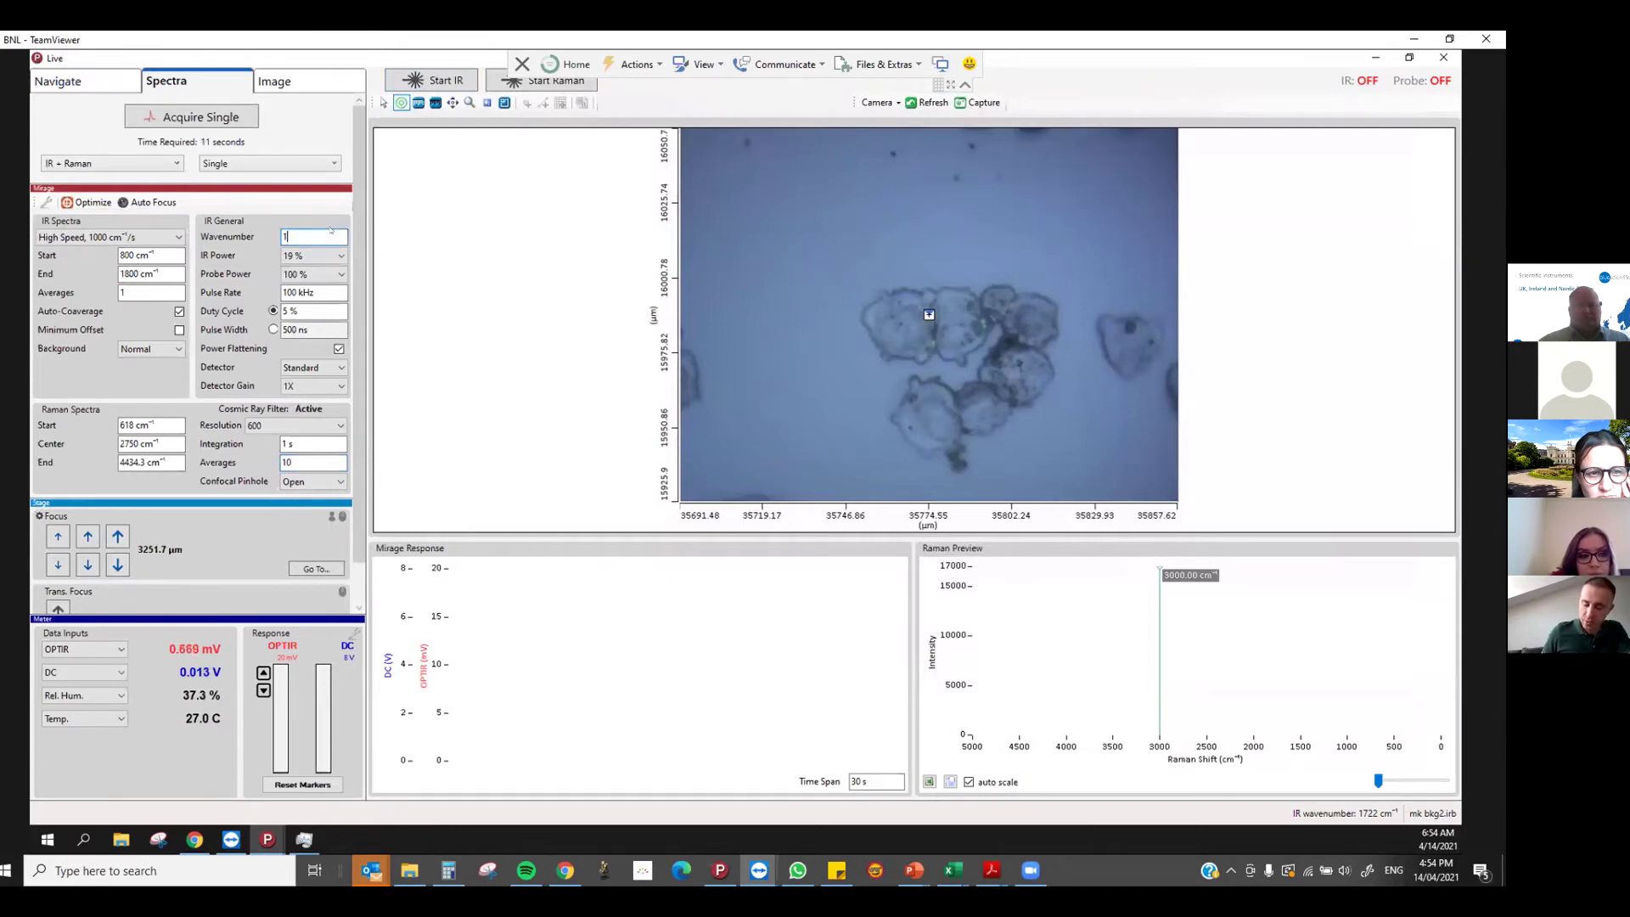
pyautogui.write('550')
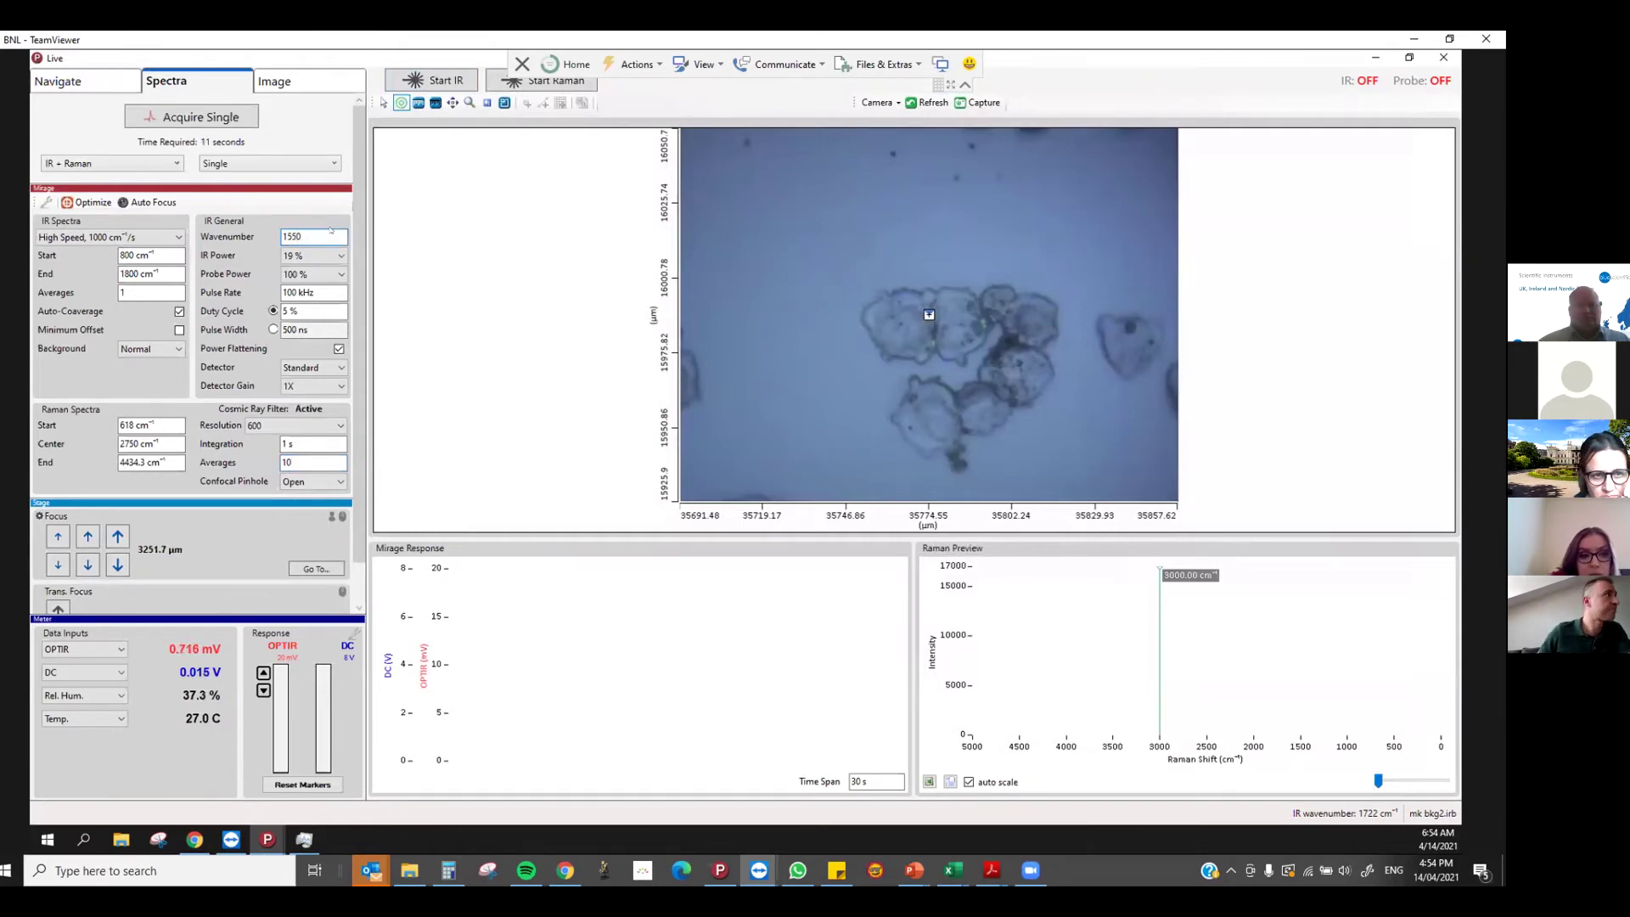
pyautogui.press('Return')
# Start the live Raman preview, sample the bare background and the leftmost particle of the cluster, and reduce the OPTIR meter range
pyautogui.click(550, 81)
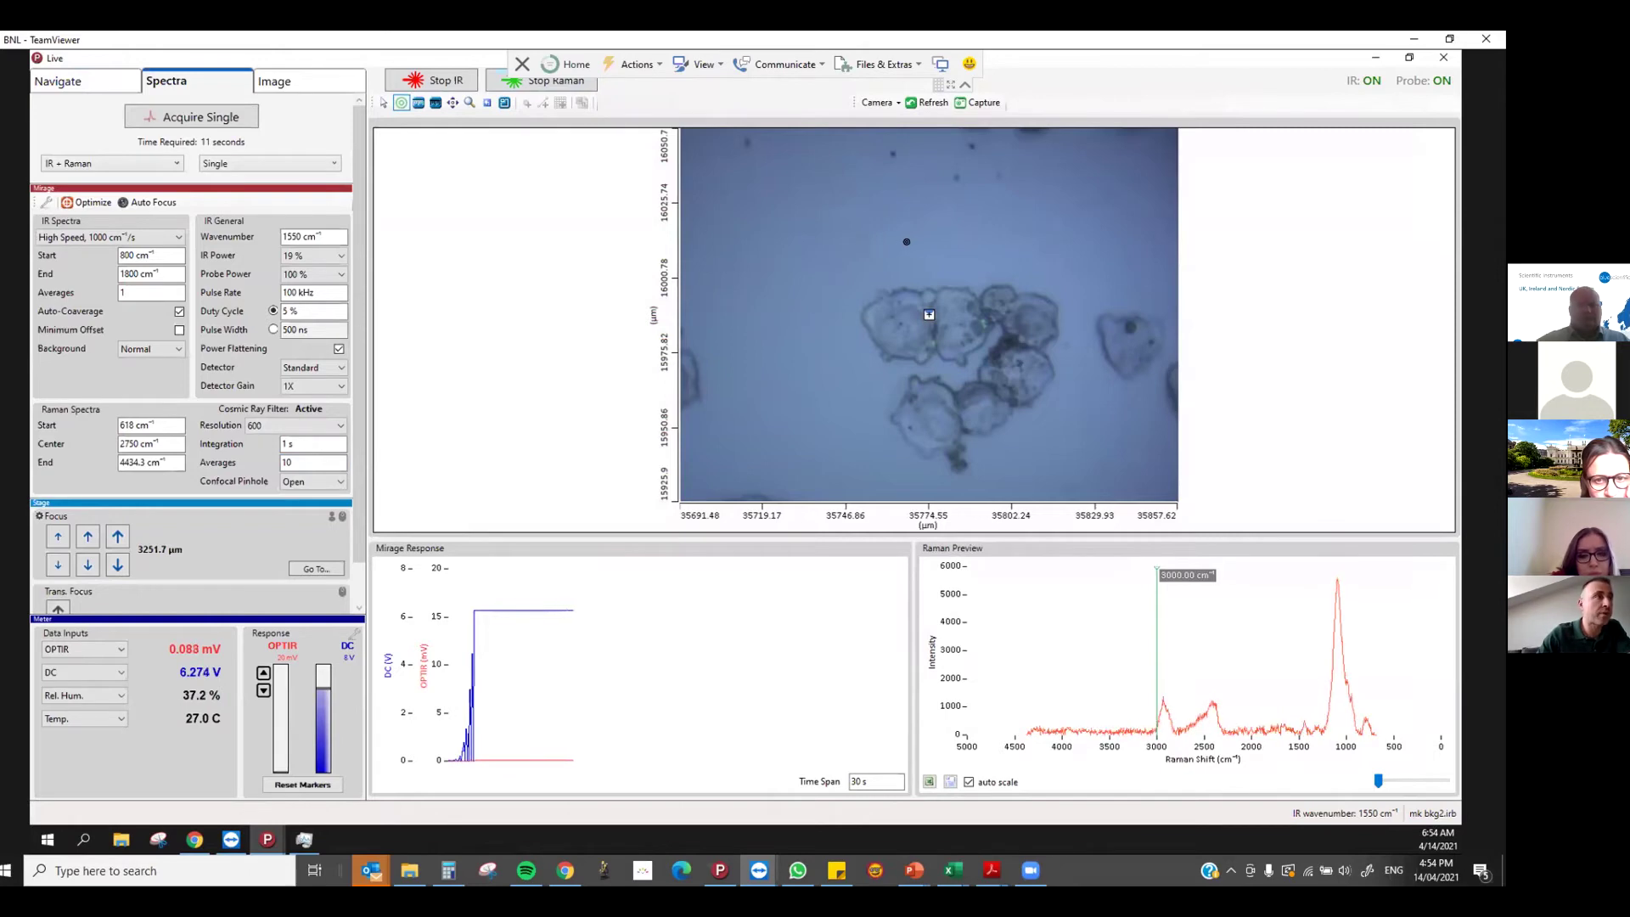
pyautogui.click(838, 244)
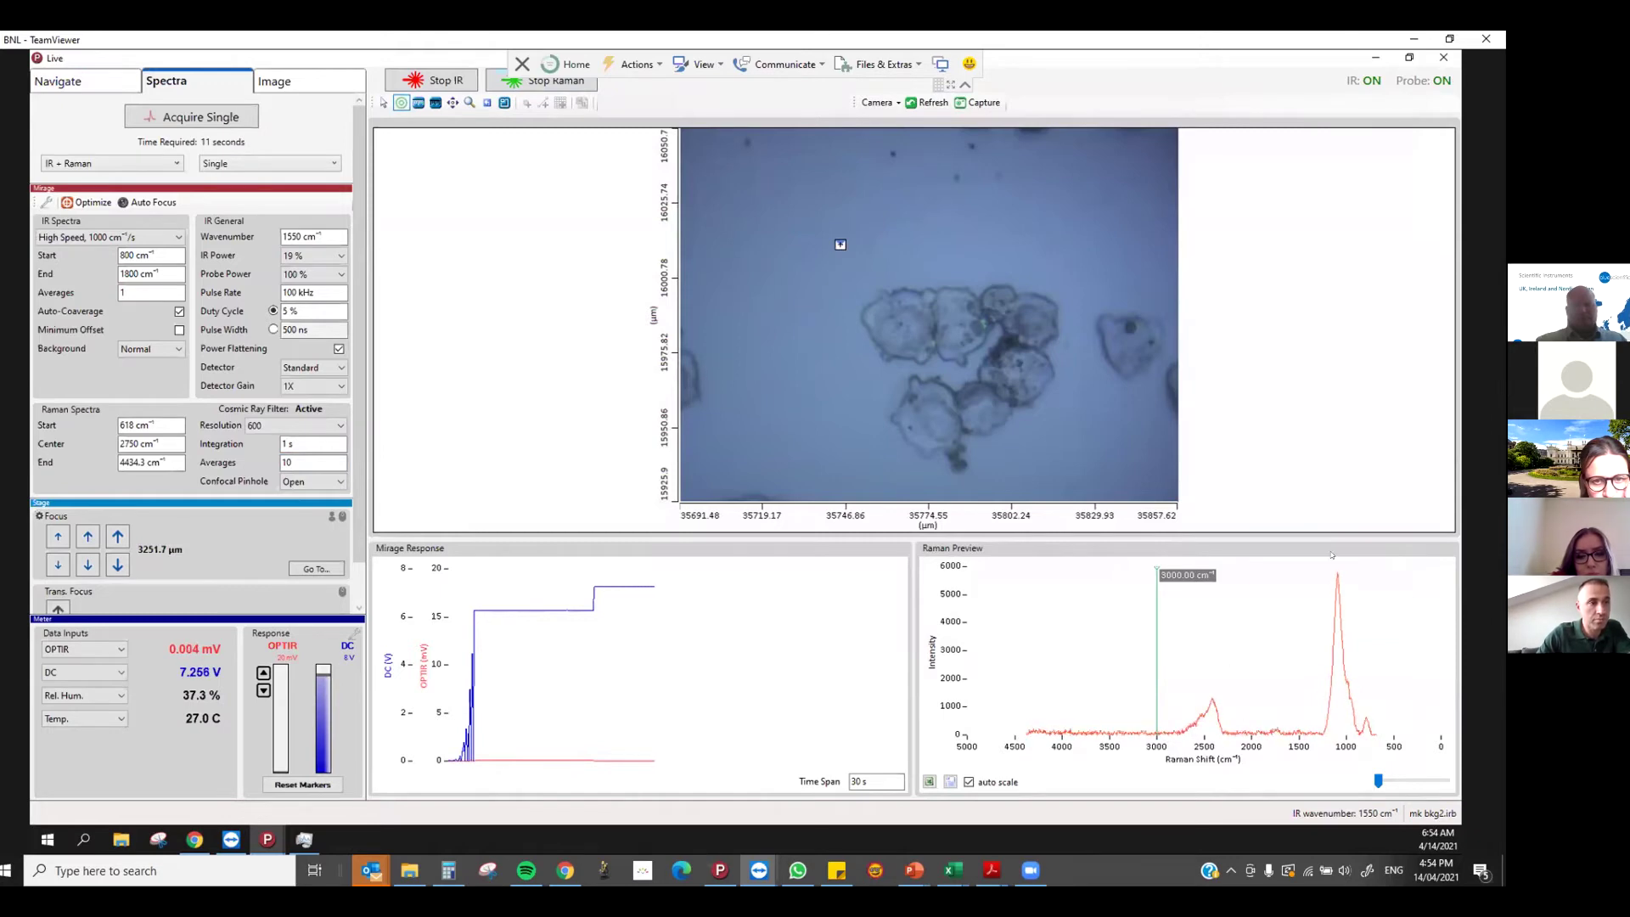
pyautogui.click(905, 324)
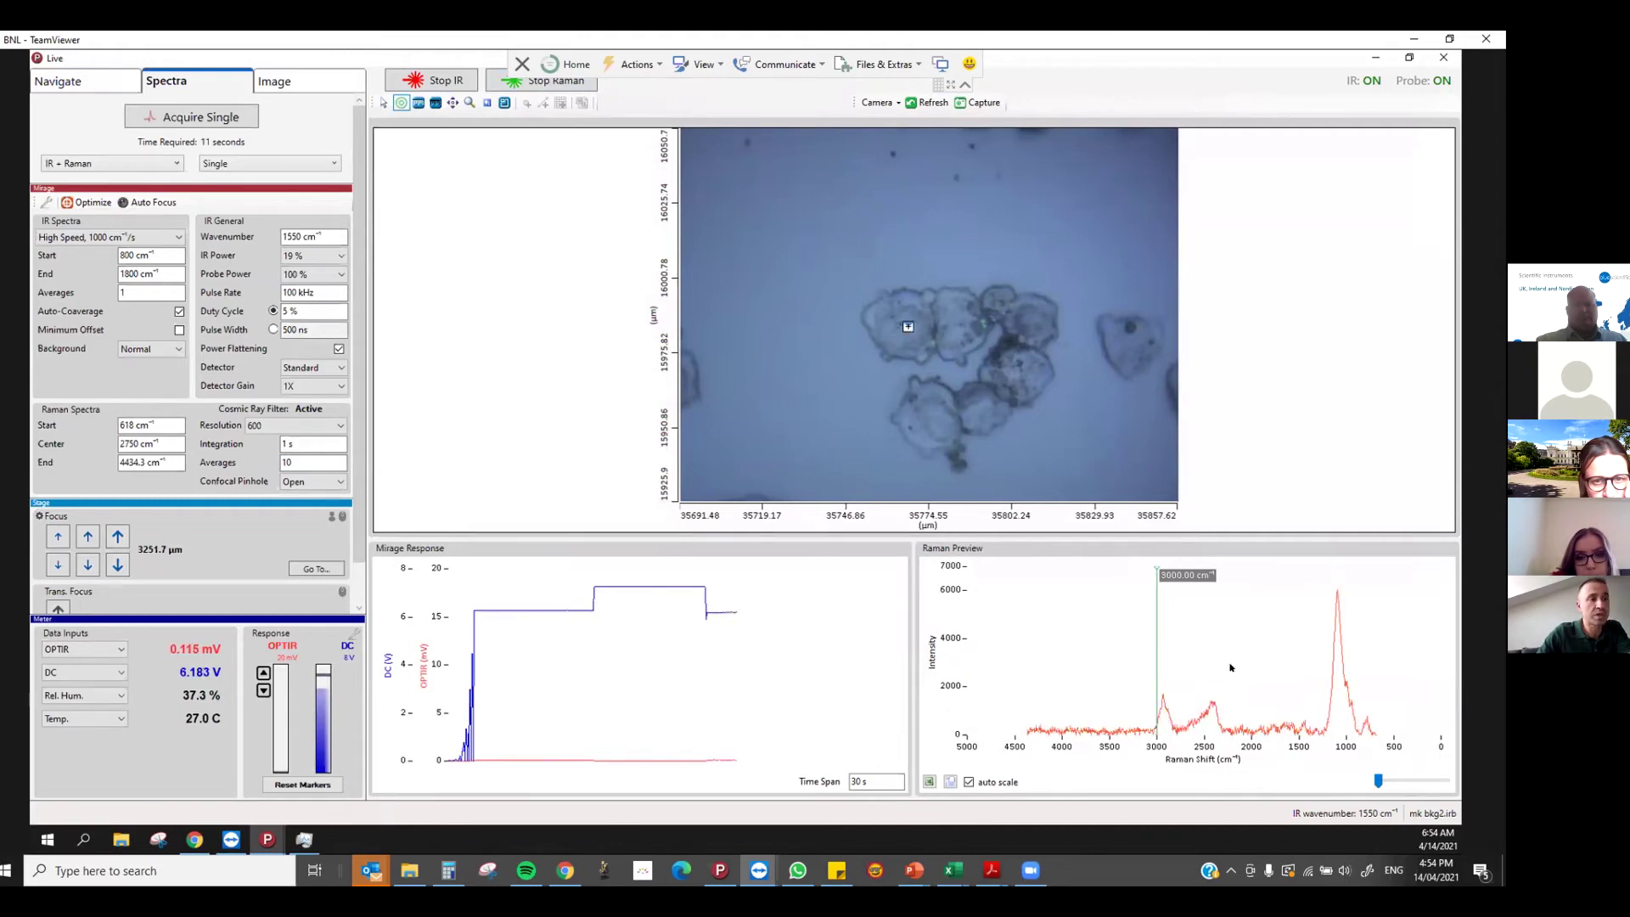
pyautogui.click(263, 690)
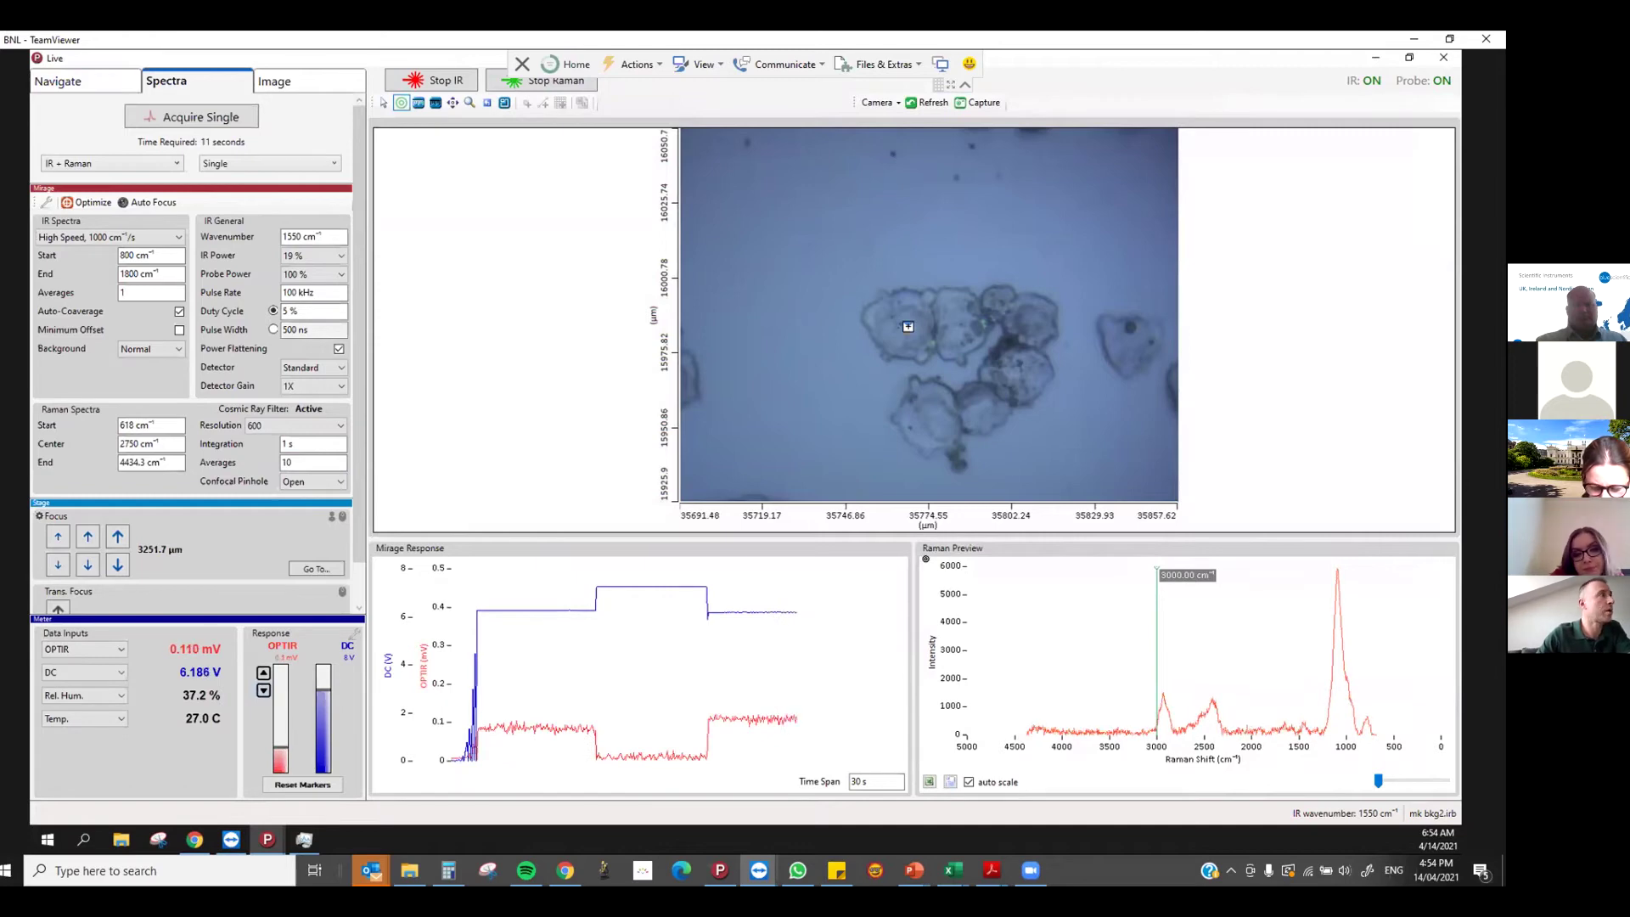
# Acquire a single IR + Raman spectrum on the leftmost particle, view it in PTIR Studio and return to the live window
pyautogui.click(216, 119)
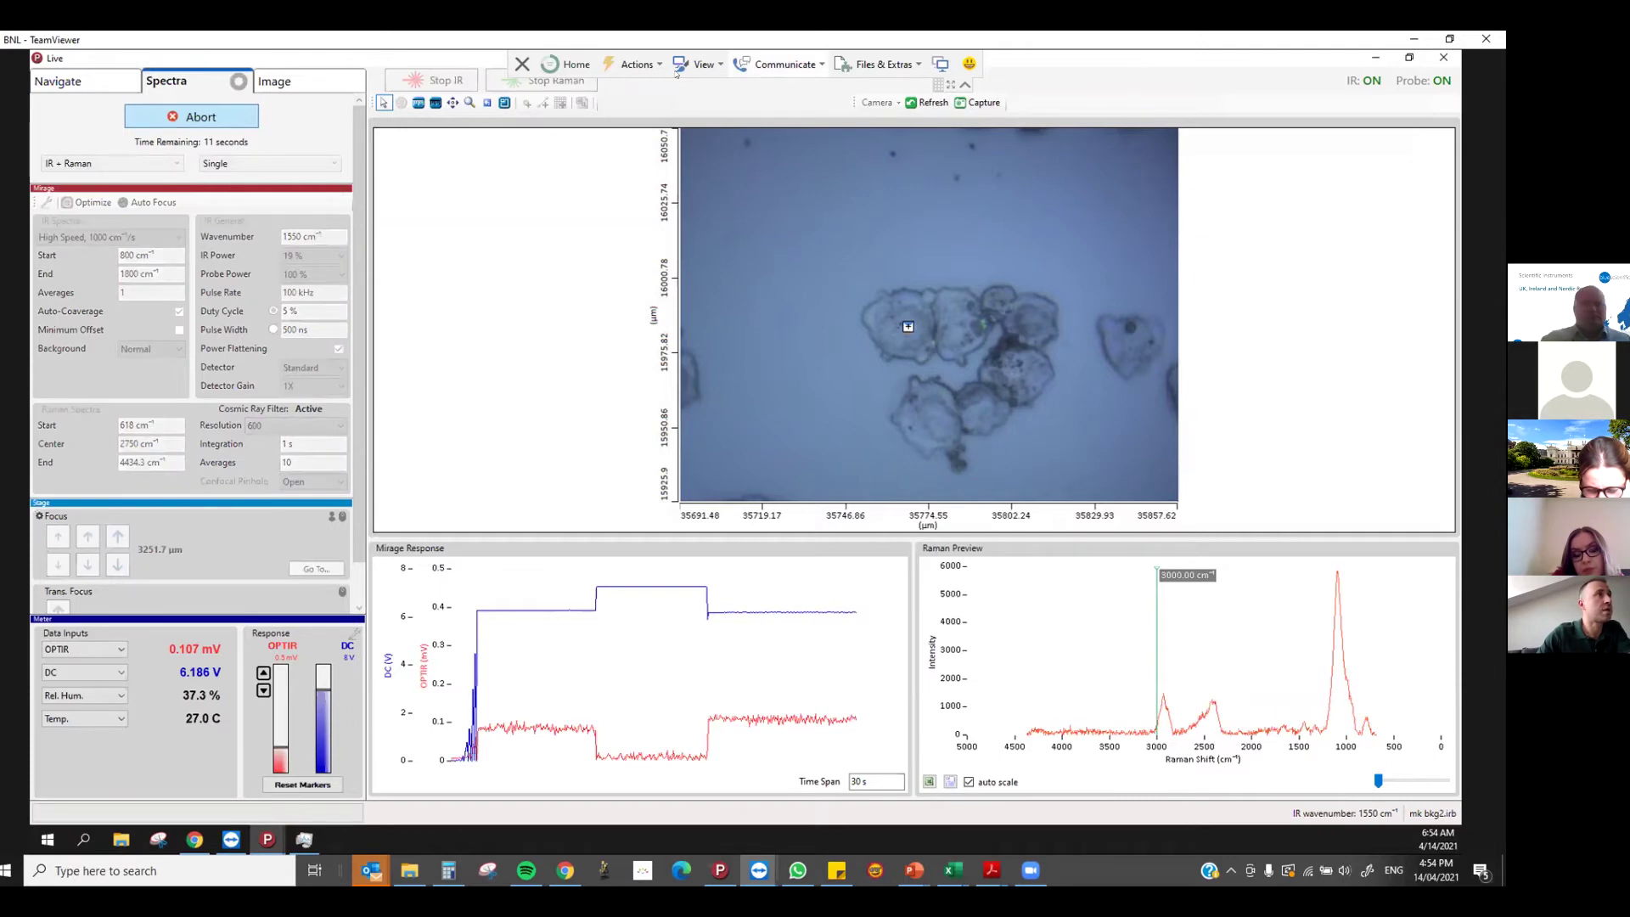
pyautogui.click(939, 68)
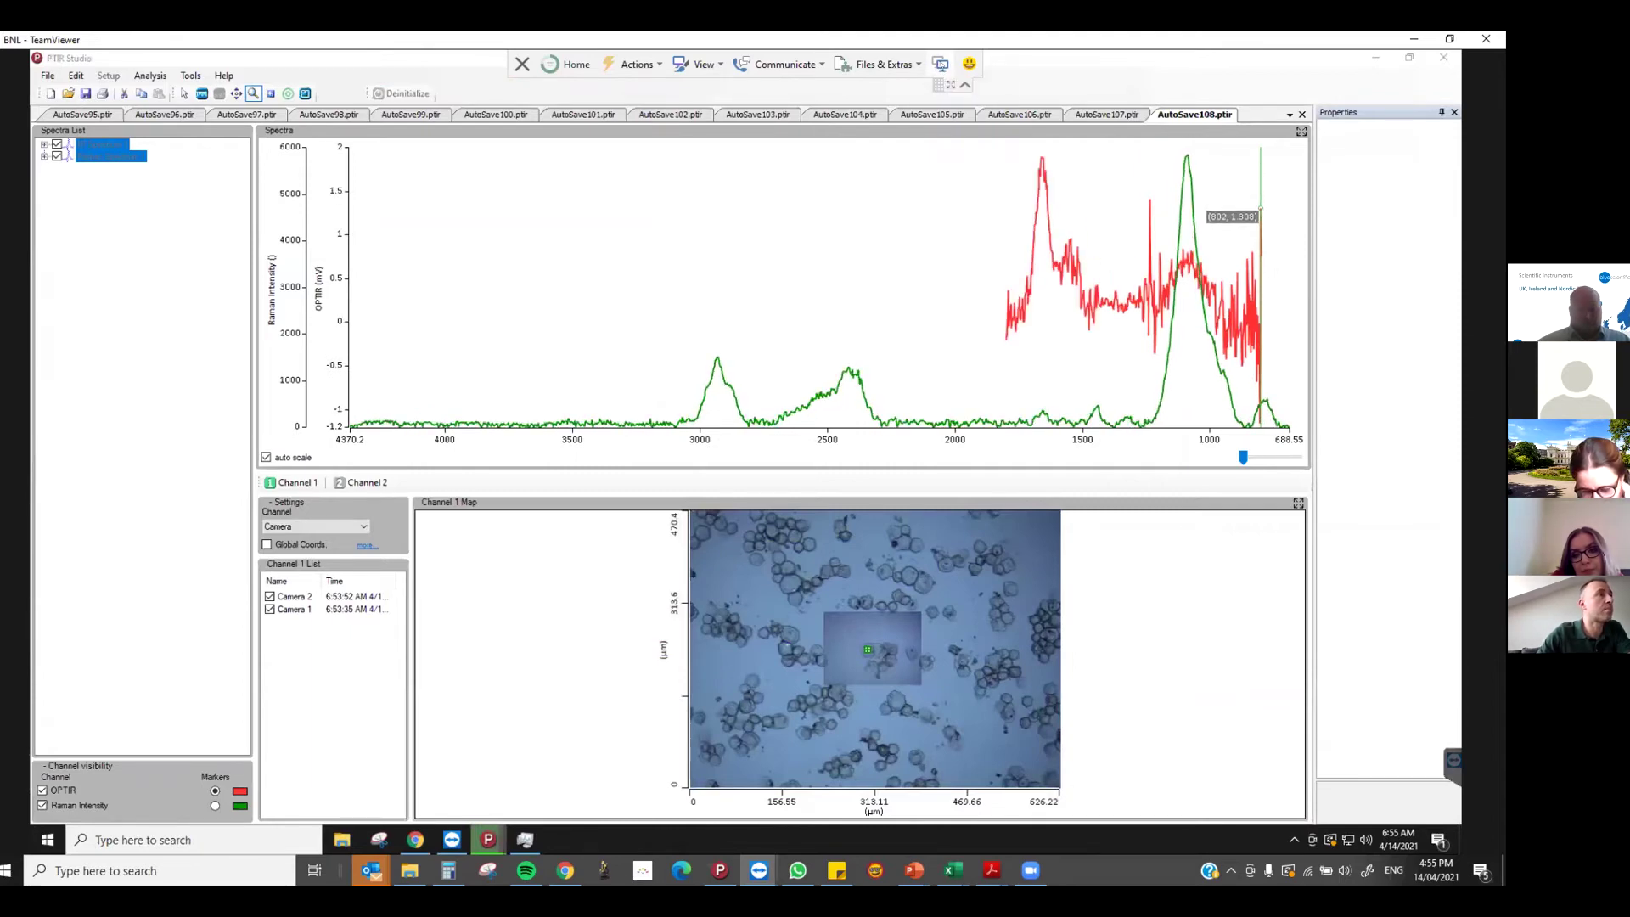
pyautogui.click(941, 64)
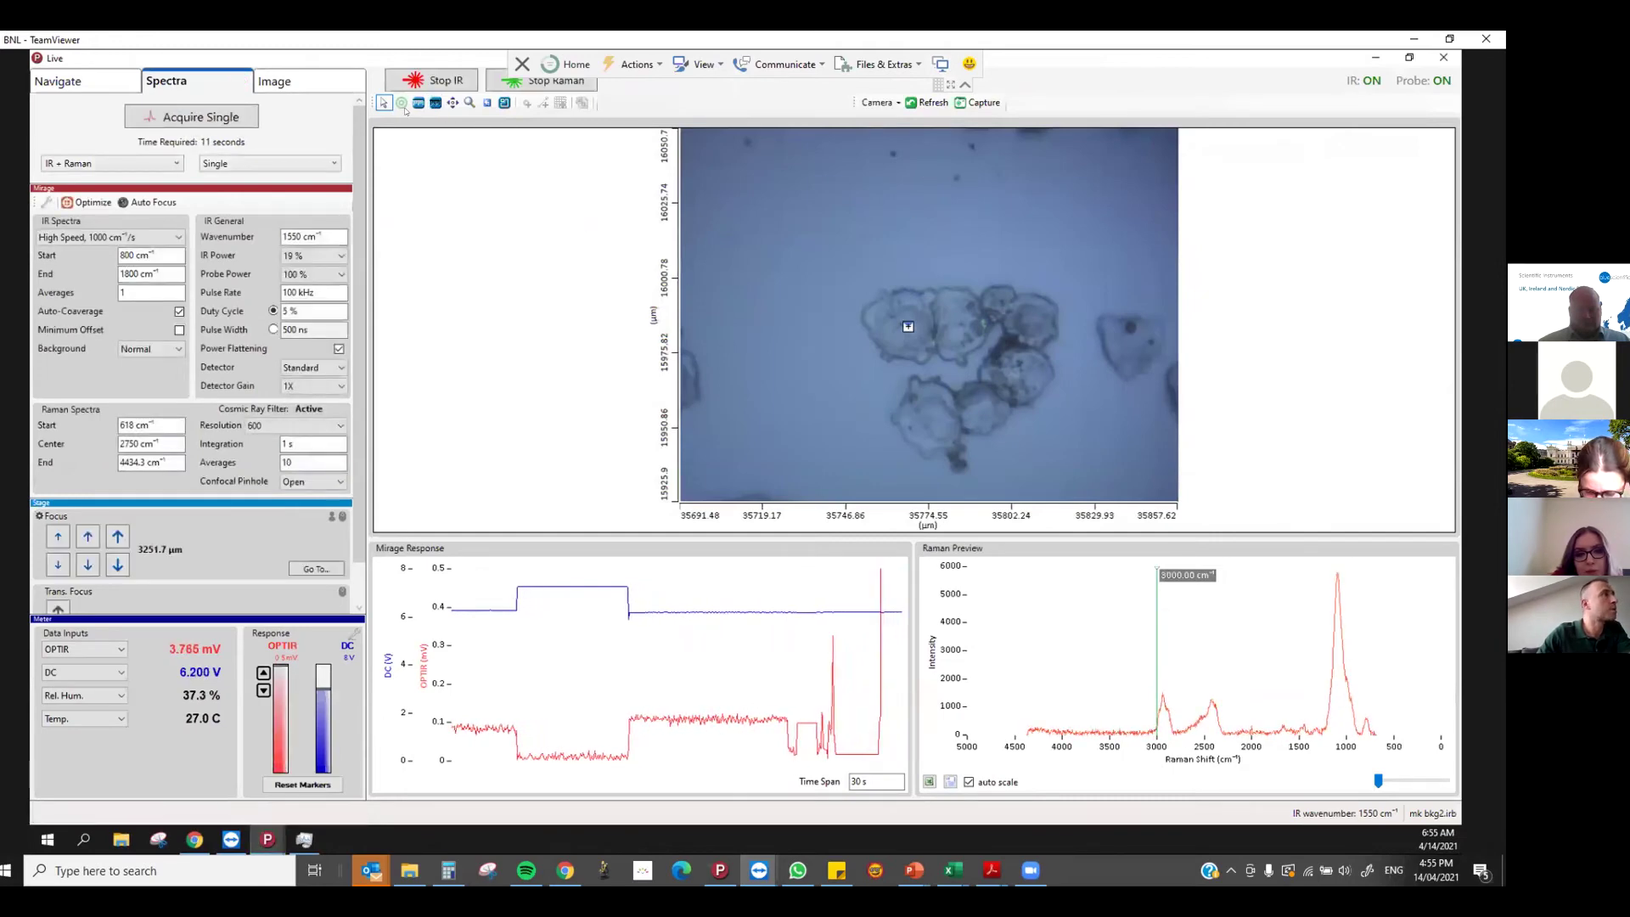
# Place the measurement point on the neighbouring particle, acquire a single IR + Raman spectrum there and view the result on the other monitor
pyautogui.click(402, 105)
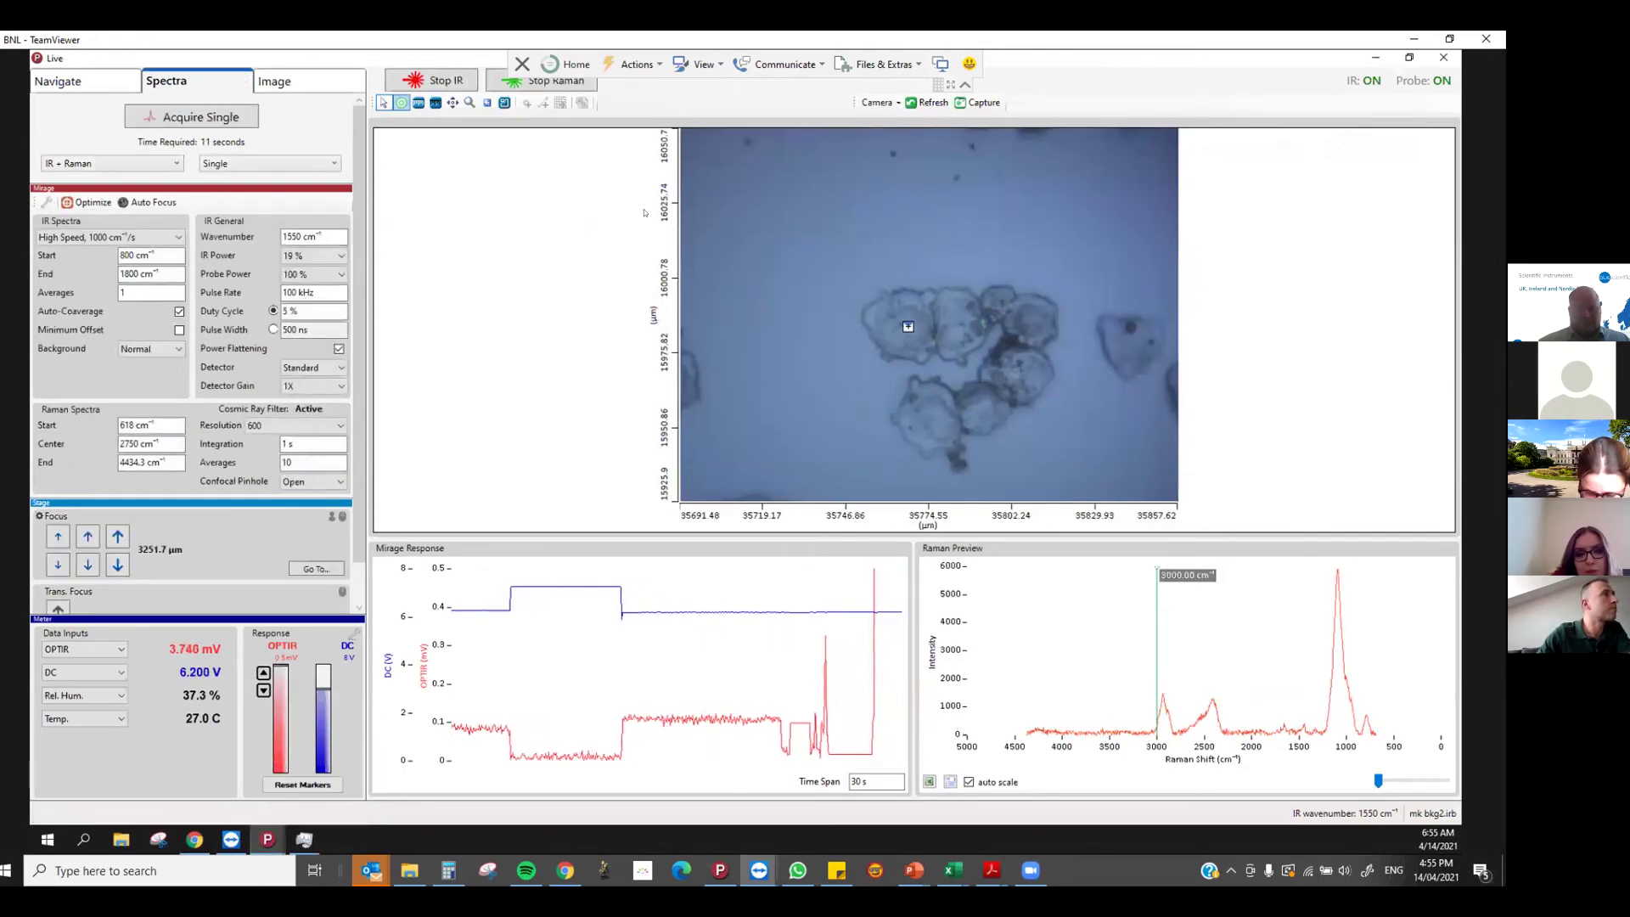
pyautogui.click(944, 319)
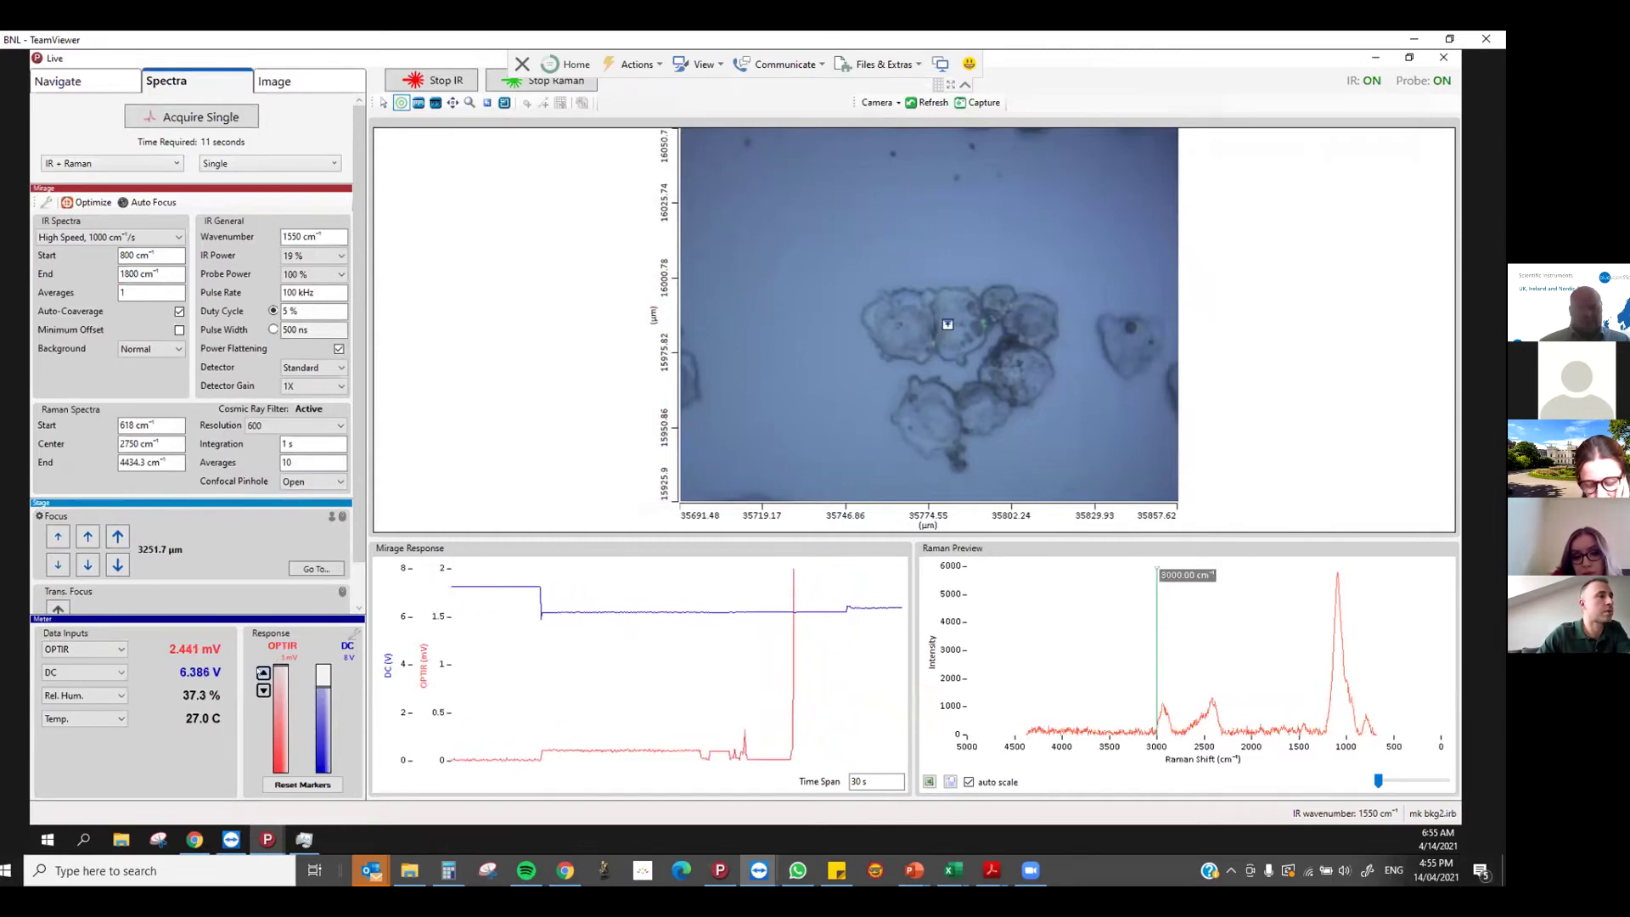
pyautogui.click(220, 119)
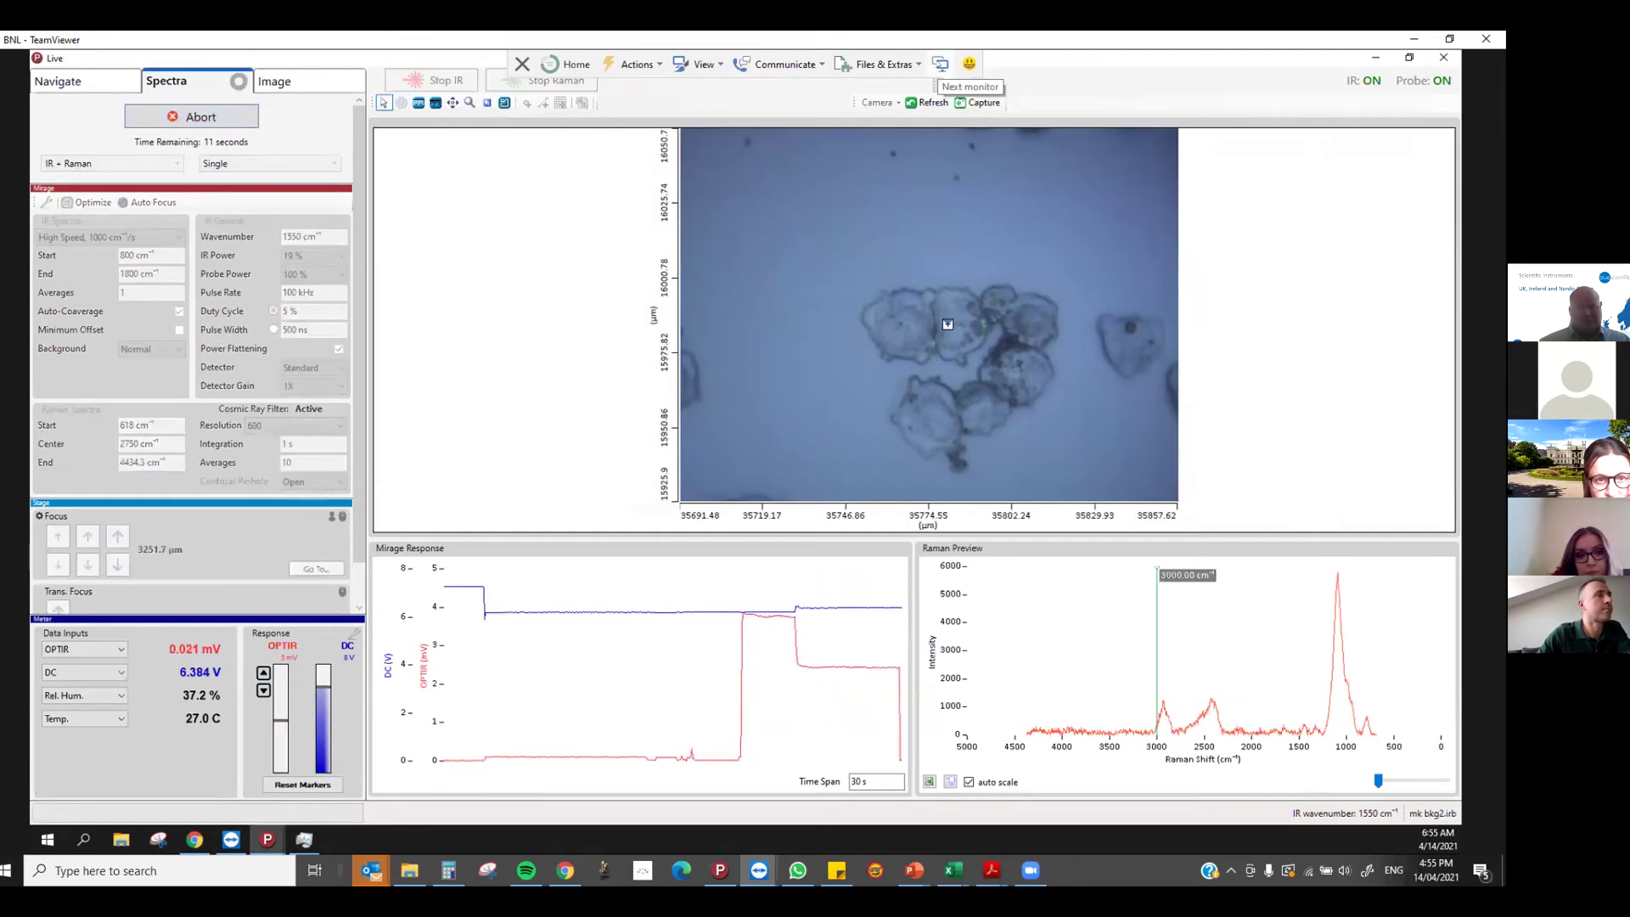
pyautogui.click(940, 63)
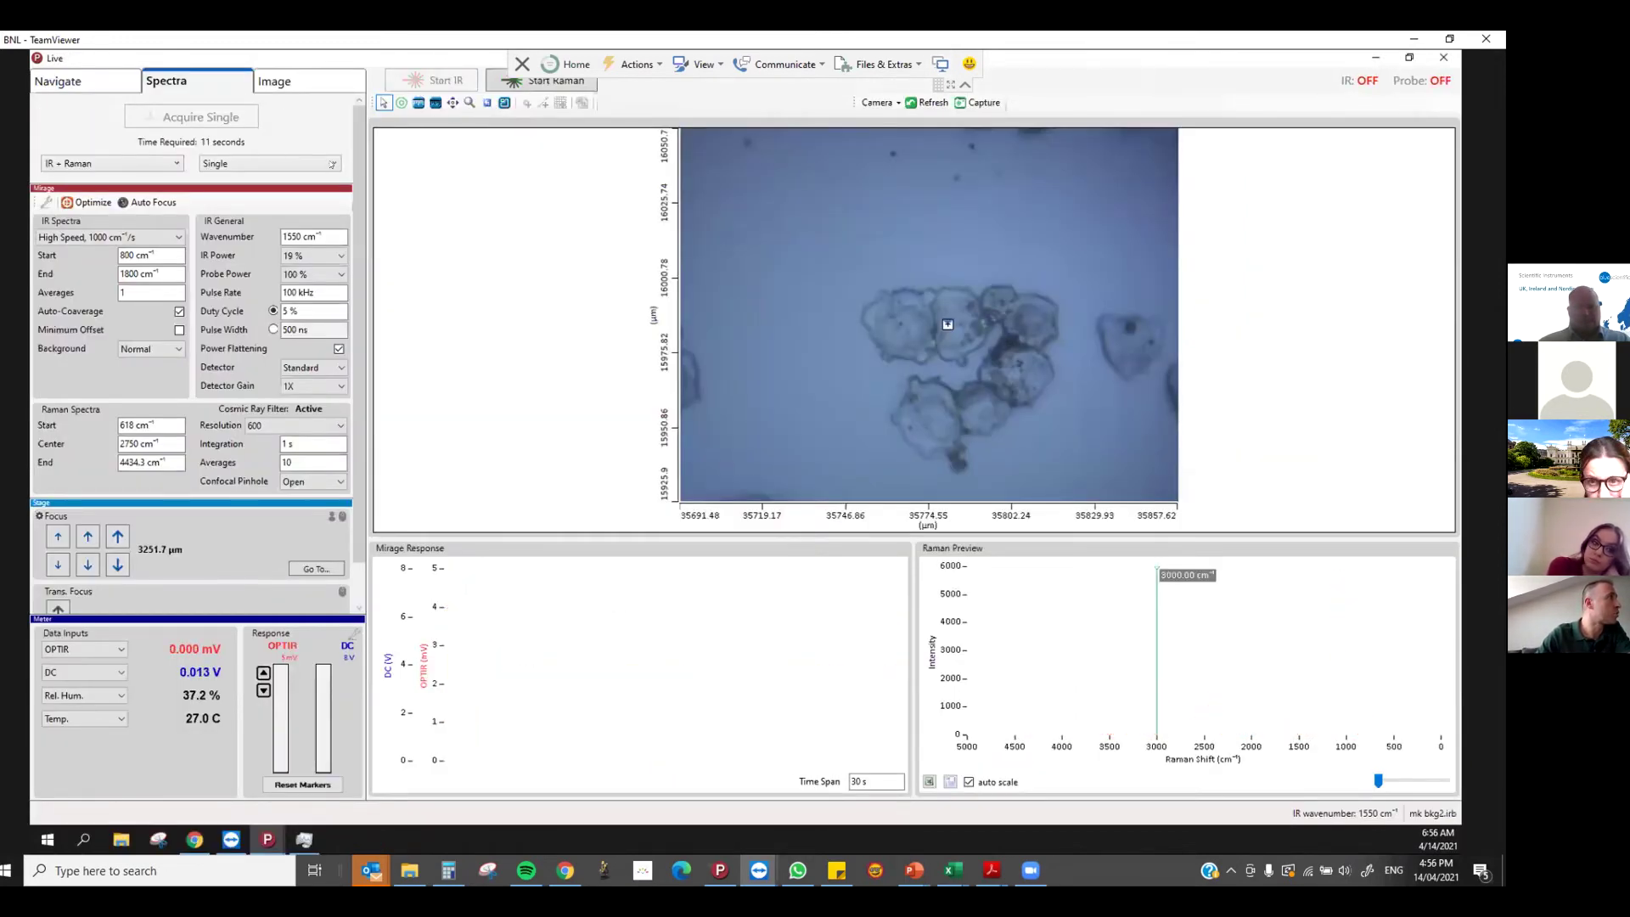
# Change the acquisition mode from Single to Array and clear the existing measurement points
pyautogui.click(332, 164)
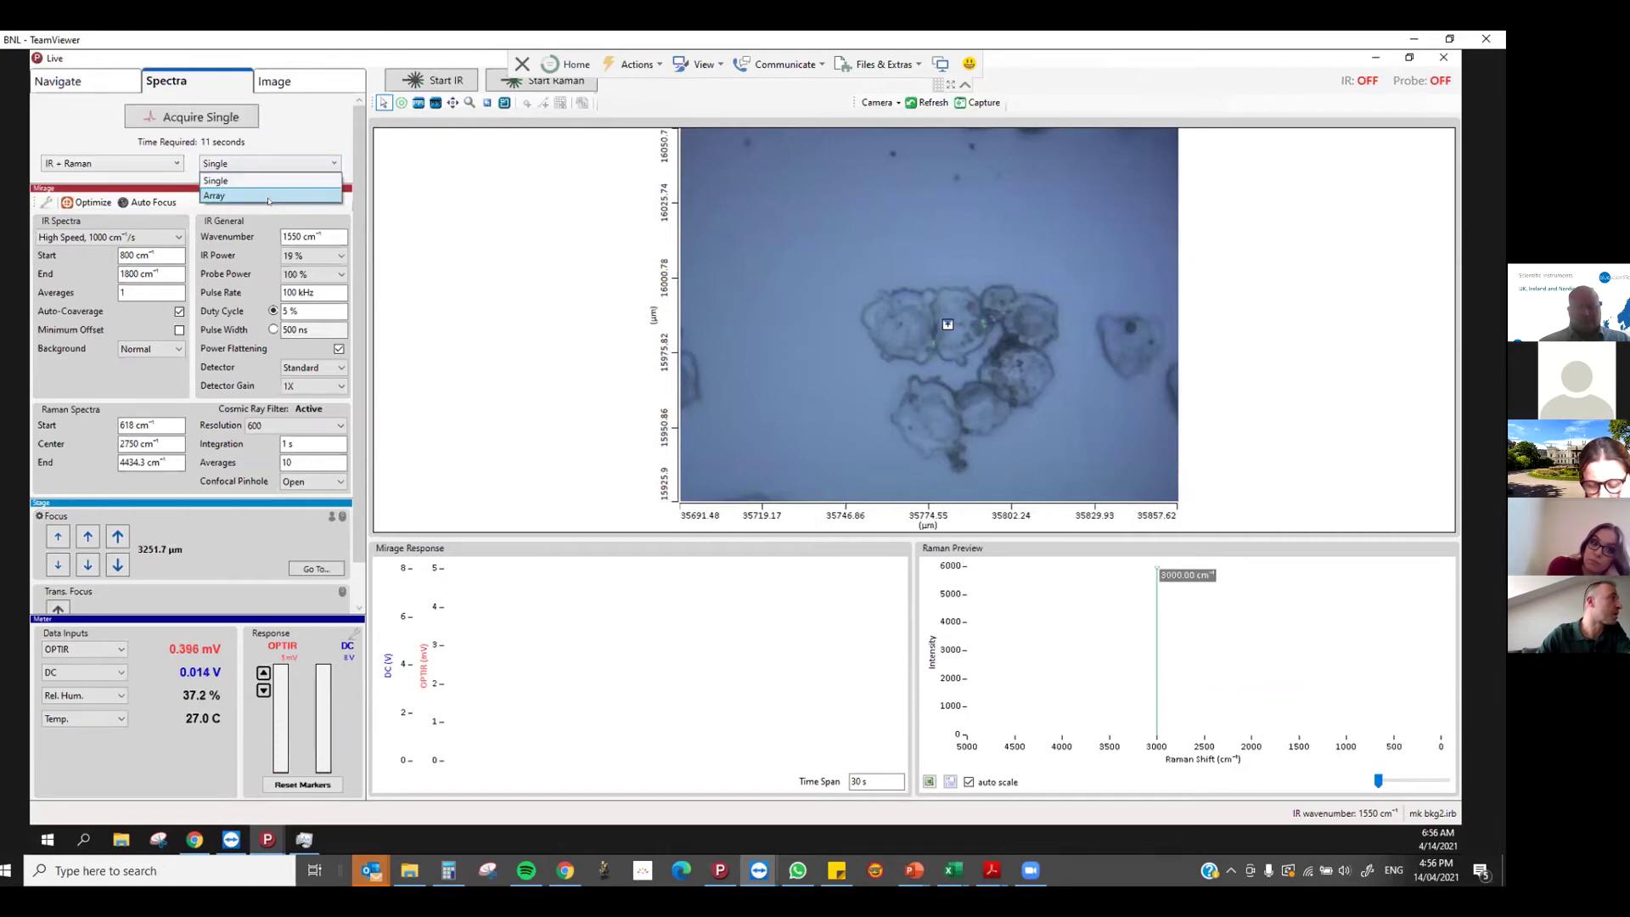
pyautogui.click(268, 197)
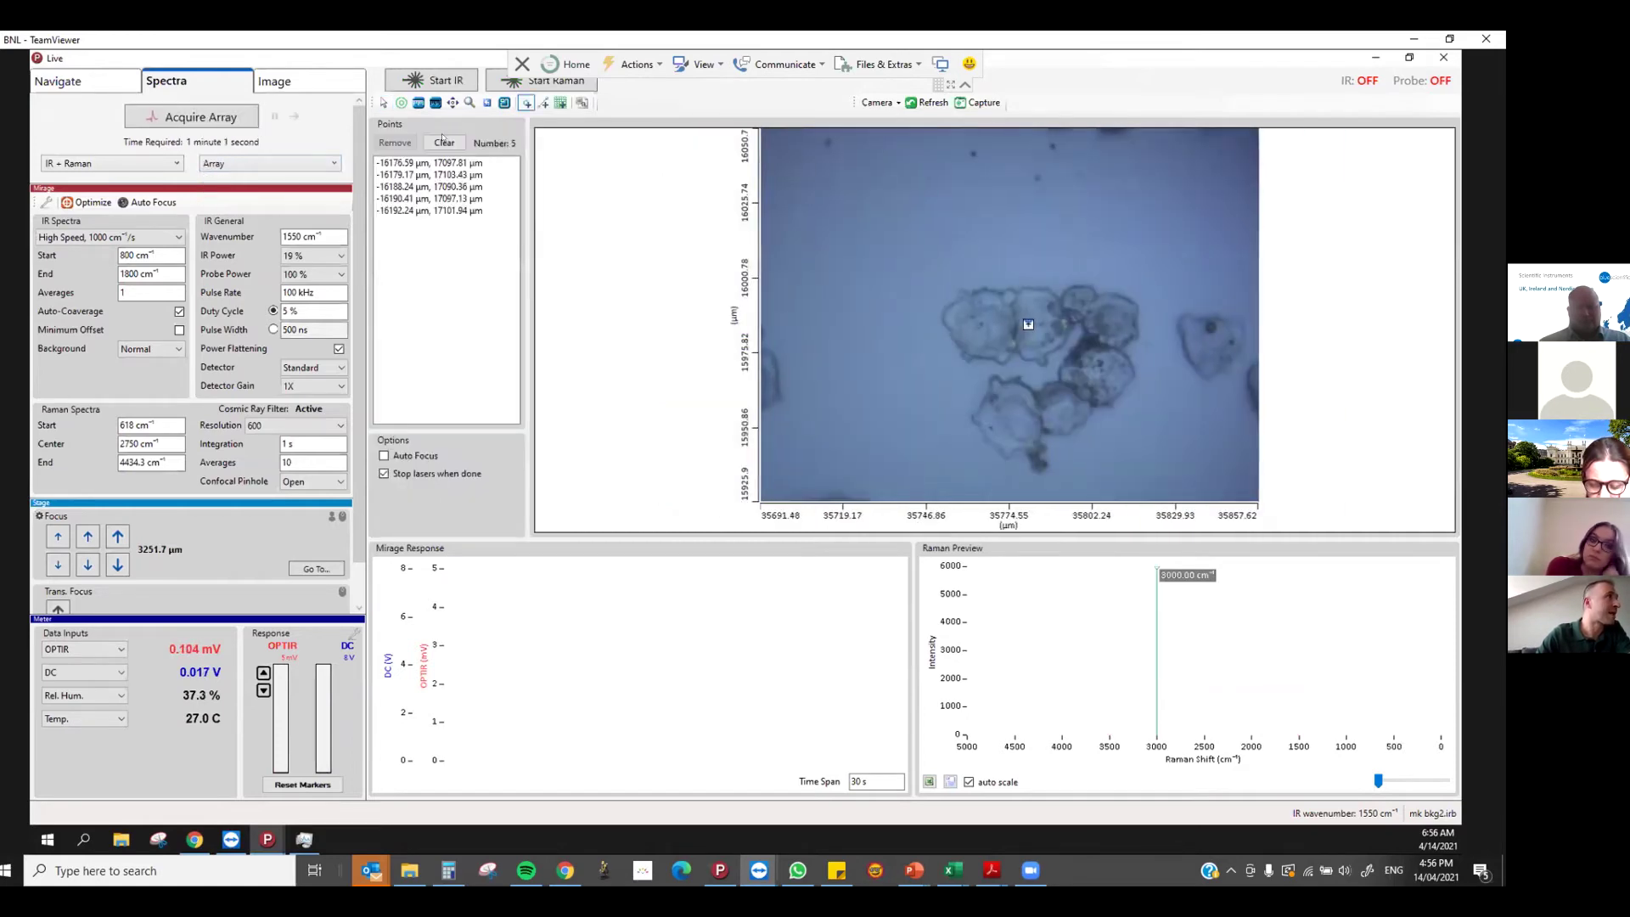
pyautogui.click(443, 140)
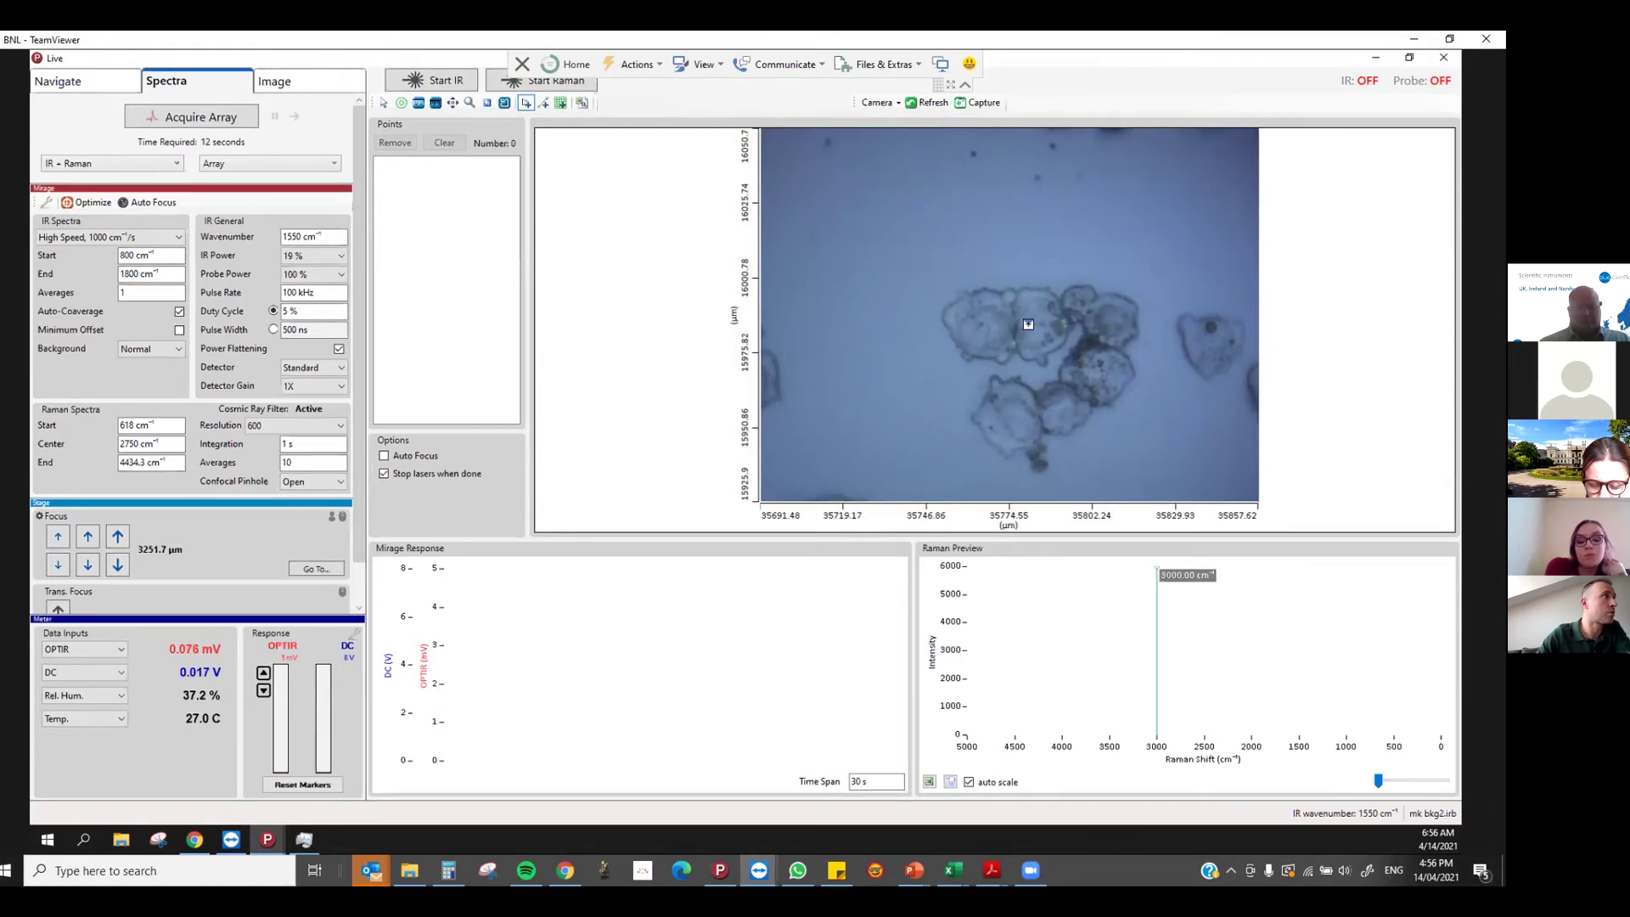
# Place seven array measurement points: six on particles in the cluster and one on the isolated particle beside it
pyautogui.click(988, 326)
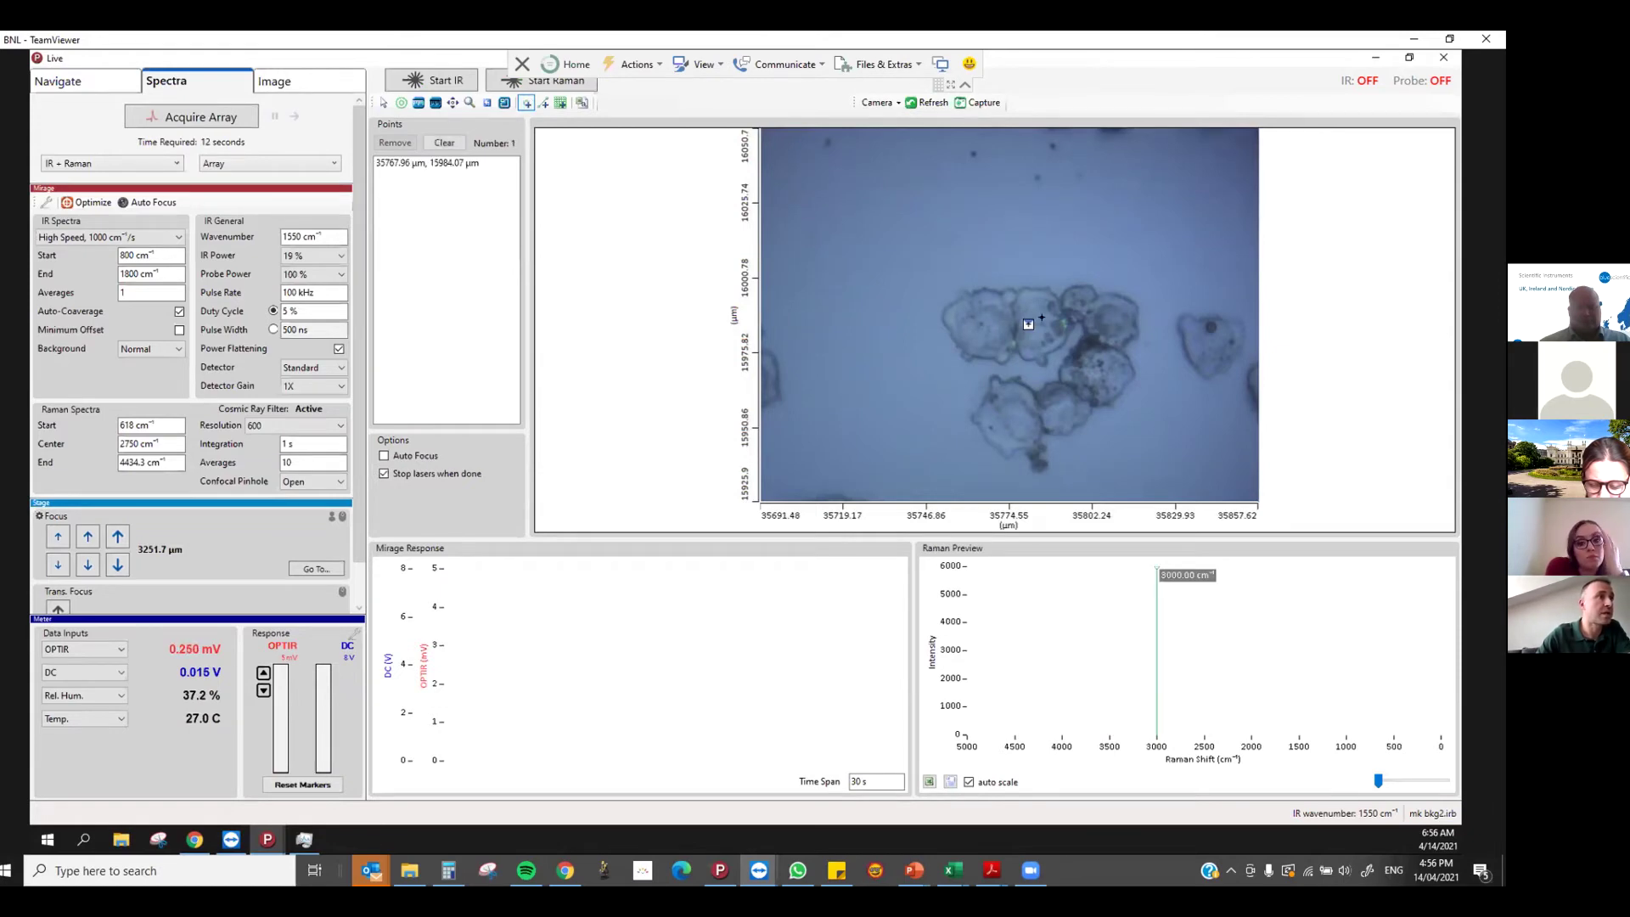
pyautogui.click(1045, 324)
pyautogui.click(1021, 418)
pyautogui.click(1059, 405)
pyautogui.click(1099, 374)
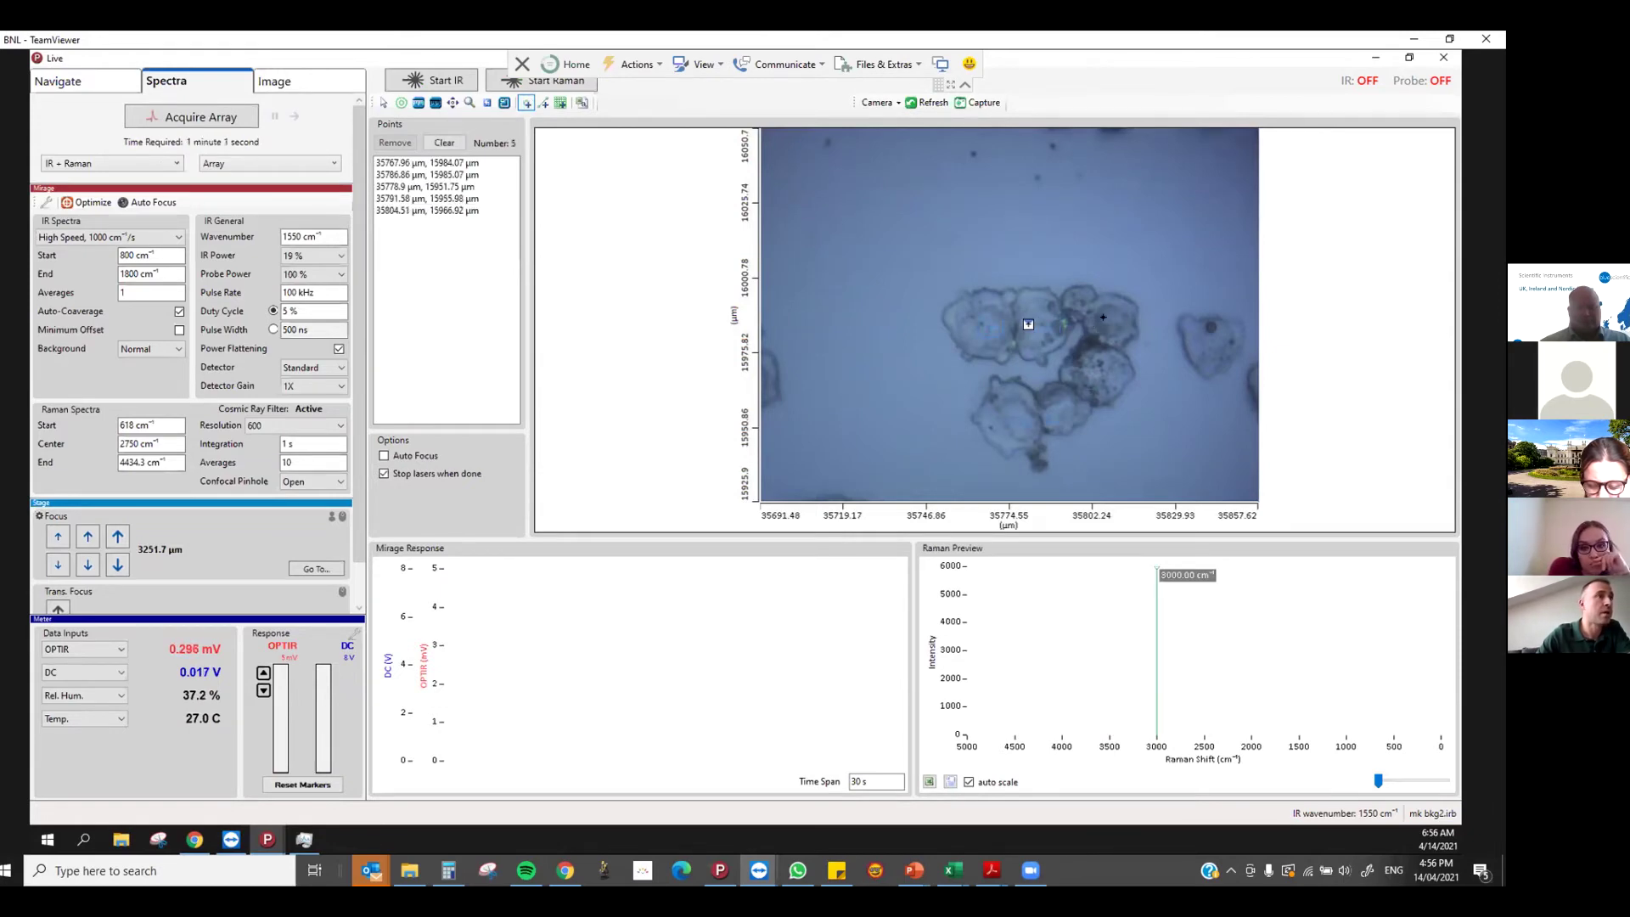
pyautogui.click(1102, 323)
pyautogui.click(1186, 342)
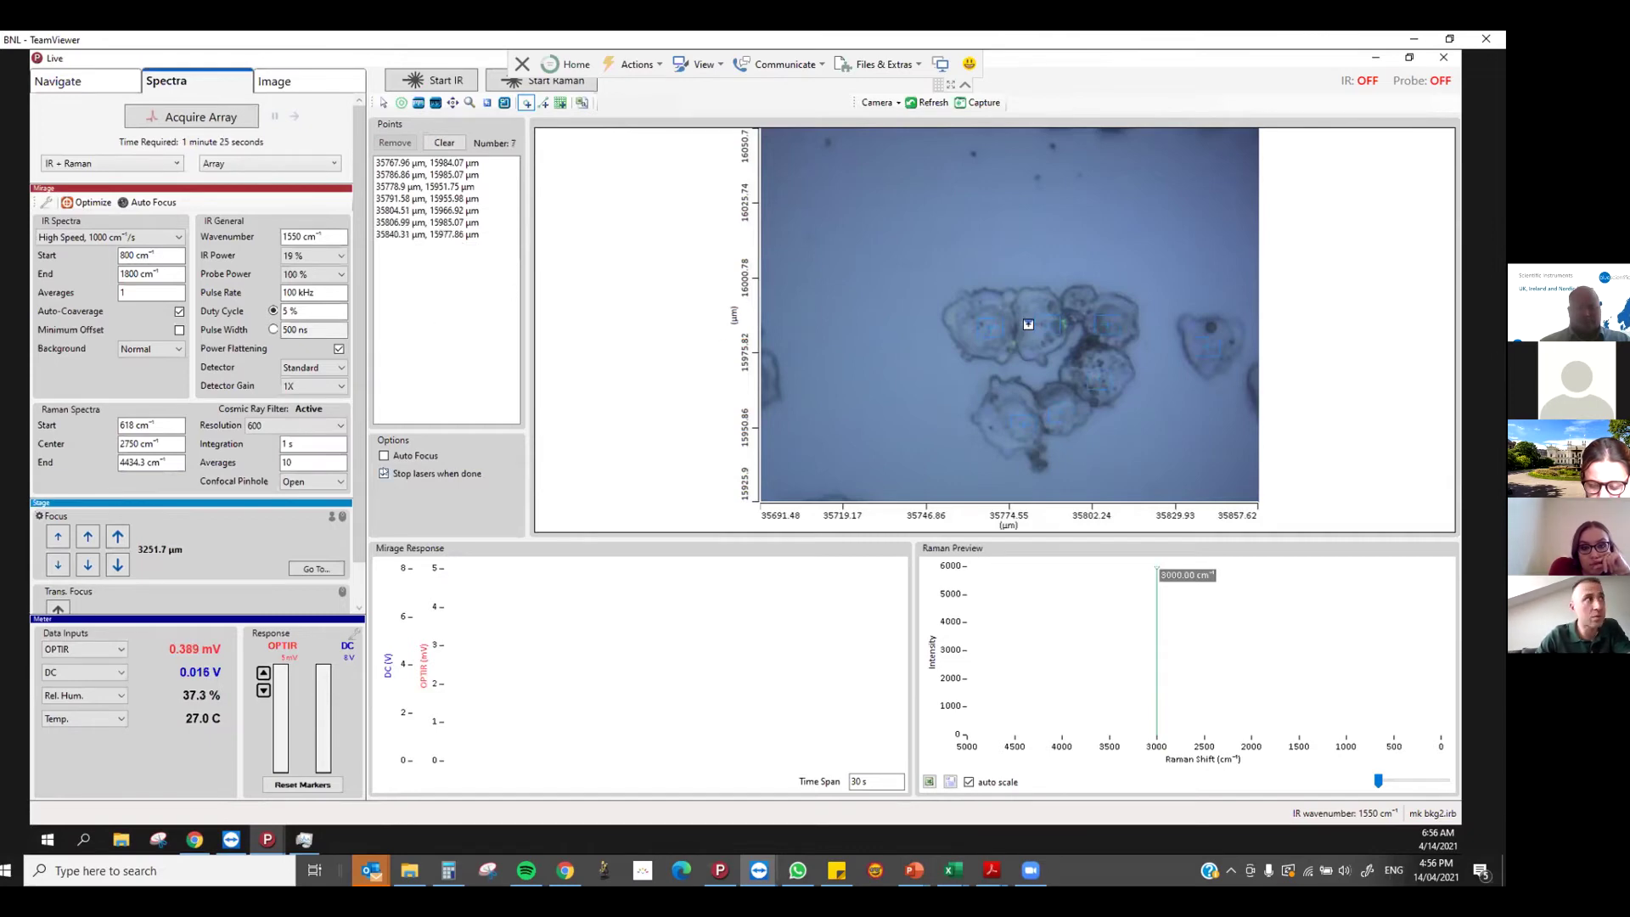
# Clear the array points and draw a line array about 45 µm long across the leftmost particle with 1 µm spacing
pyautogui.click(444, 143)
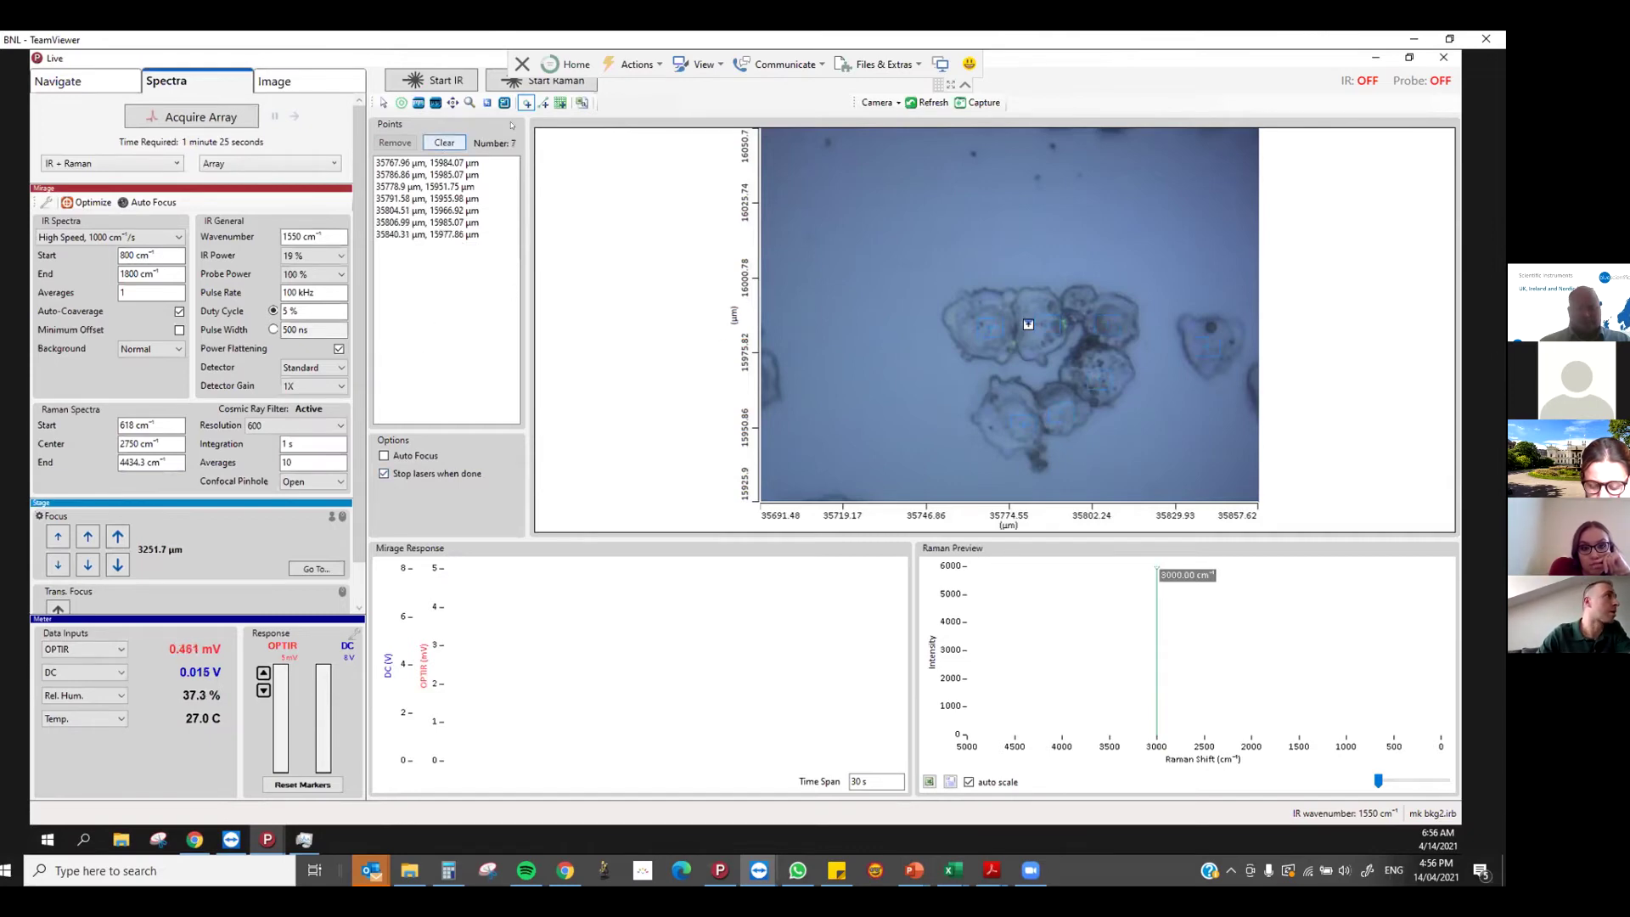
pyautogui.click(540, 102)
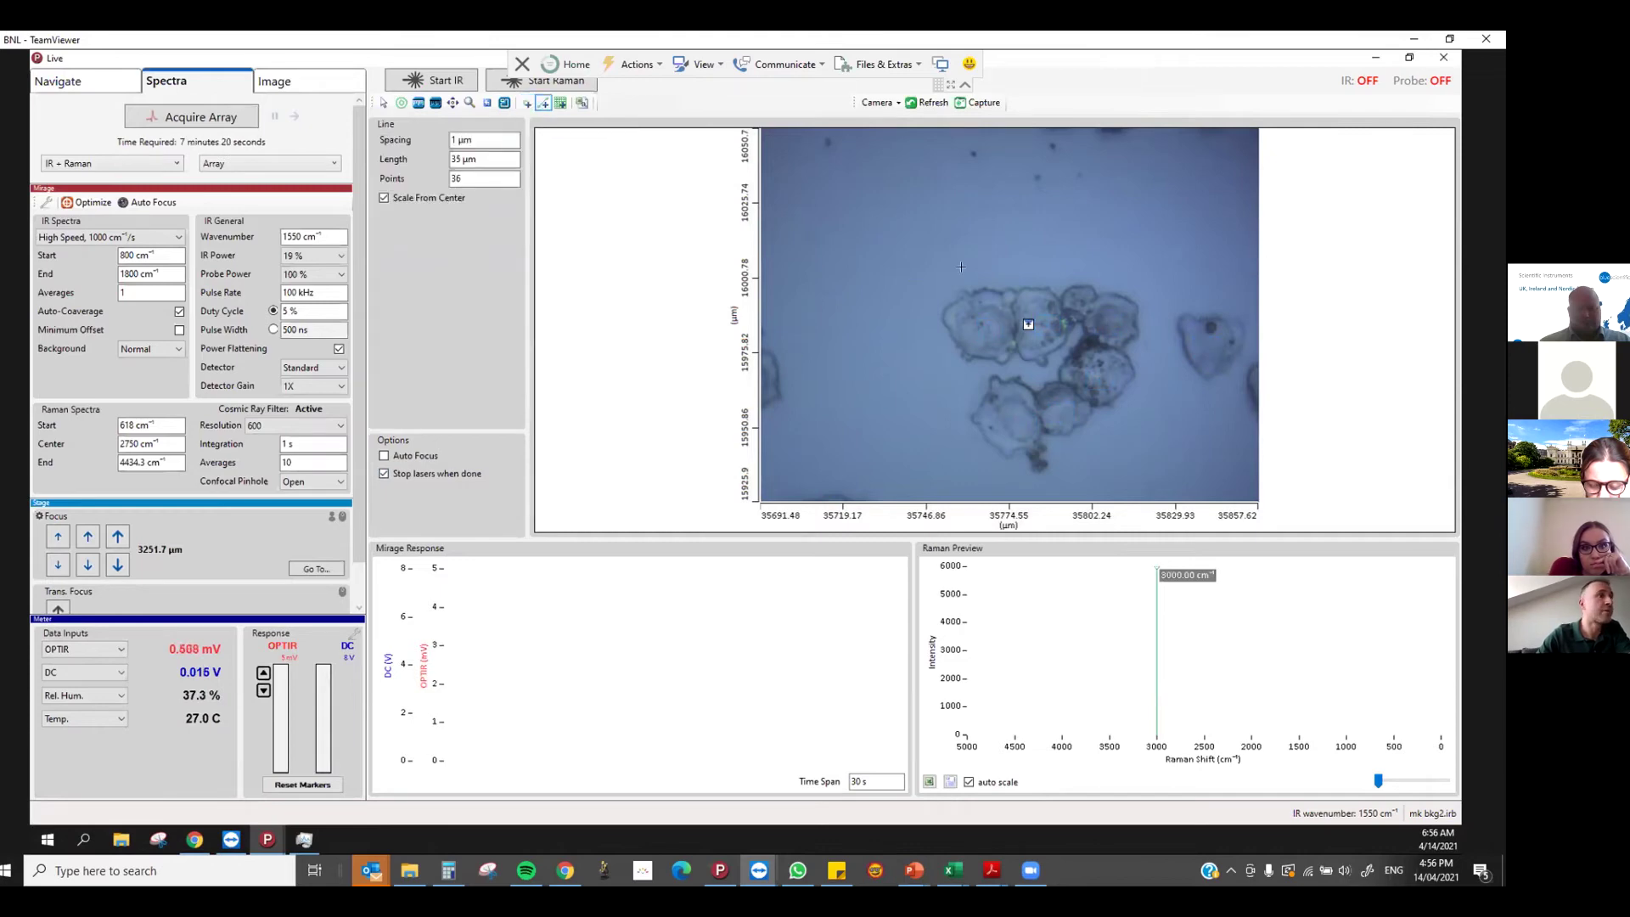
pyautogui.moveTo(994, 292); pyautogui.dragTo(934, 407)
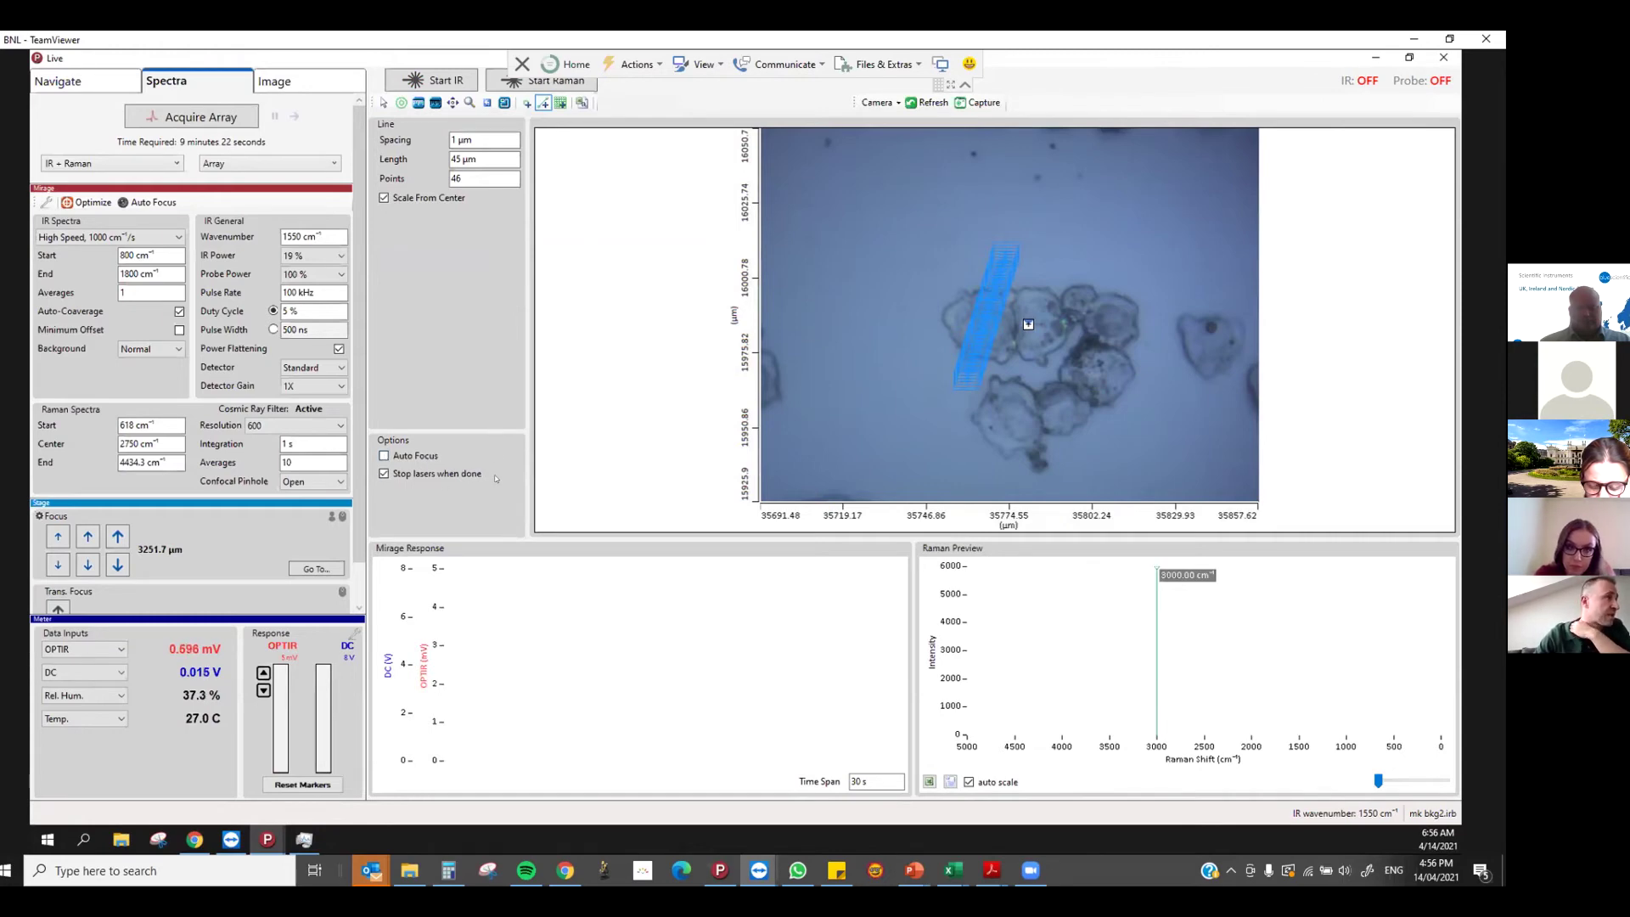
# Draw a grid array about 30 by 35 µm over the leftmost particle and set its horizontal and vertical spacing to 1 µm
pyautogui.click(560, 103)
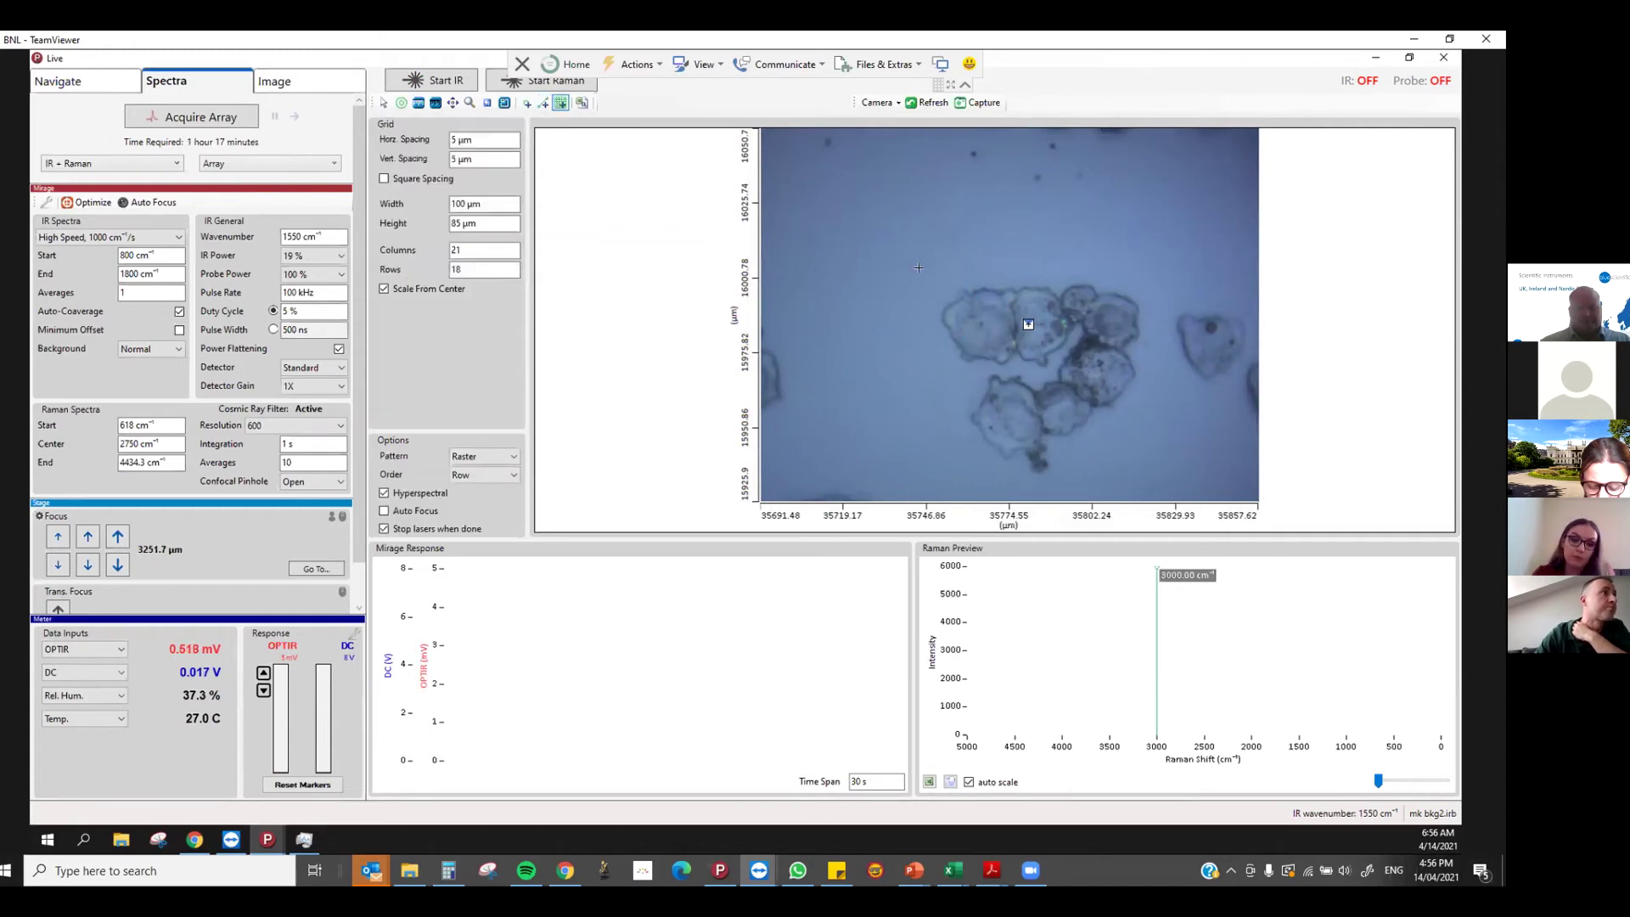
pyautogui.moveTo(929, 268); pyautogui.dragTo(1010, 356)
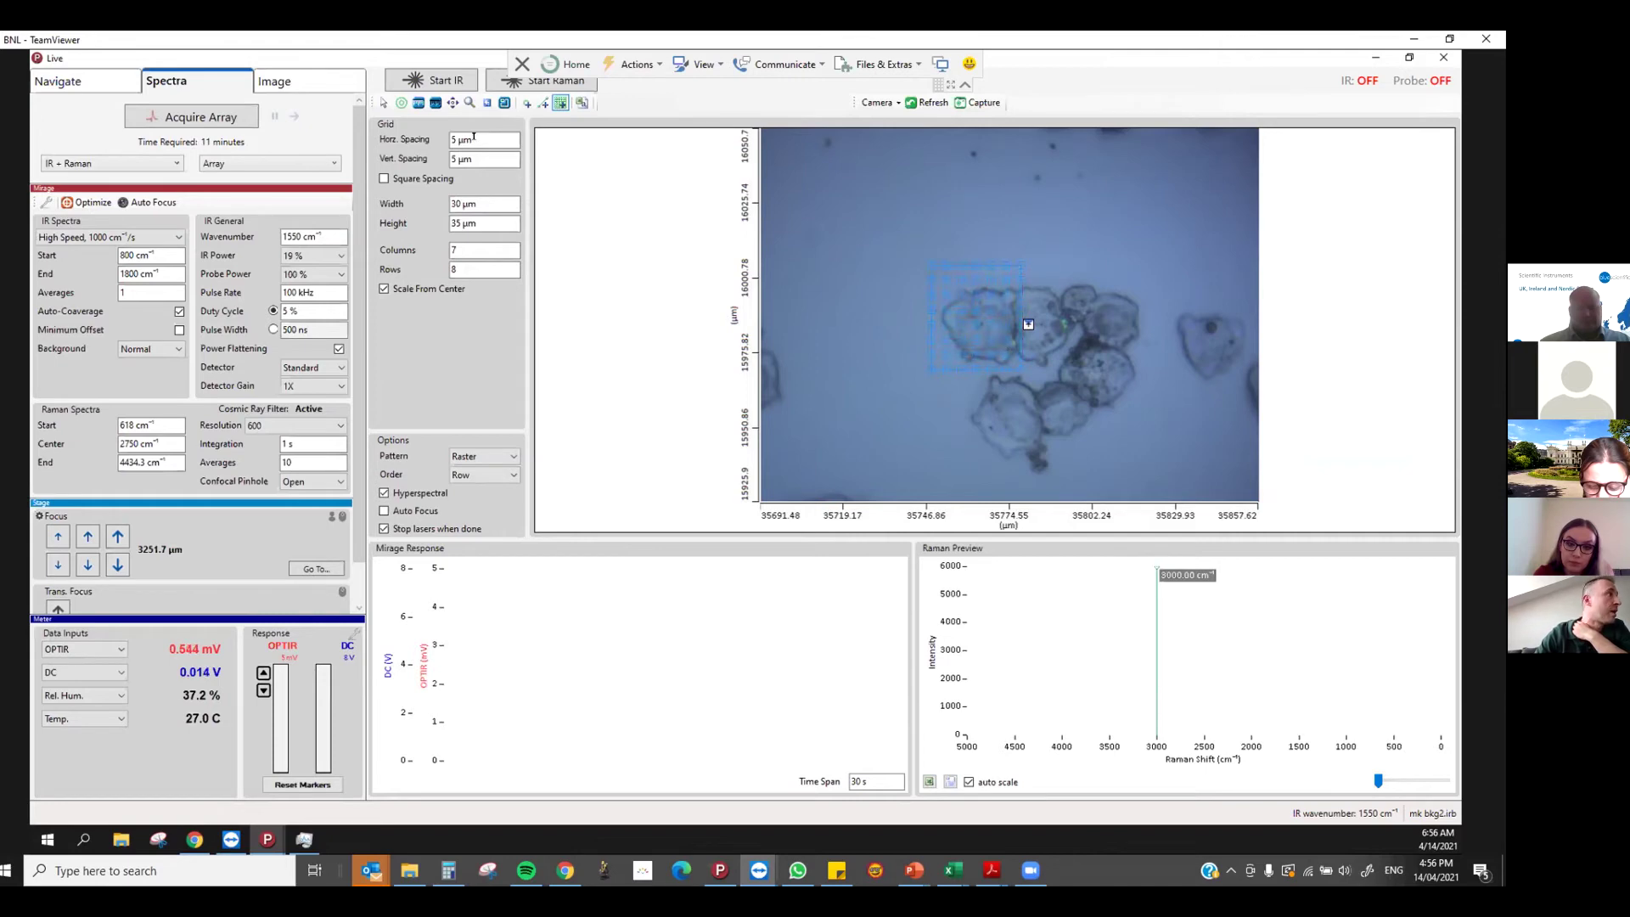
pyautogui.doubleClick(472, 138)
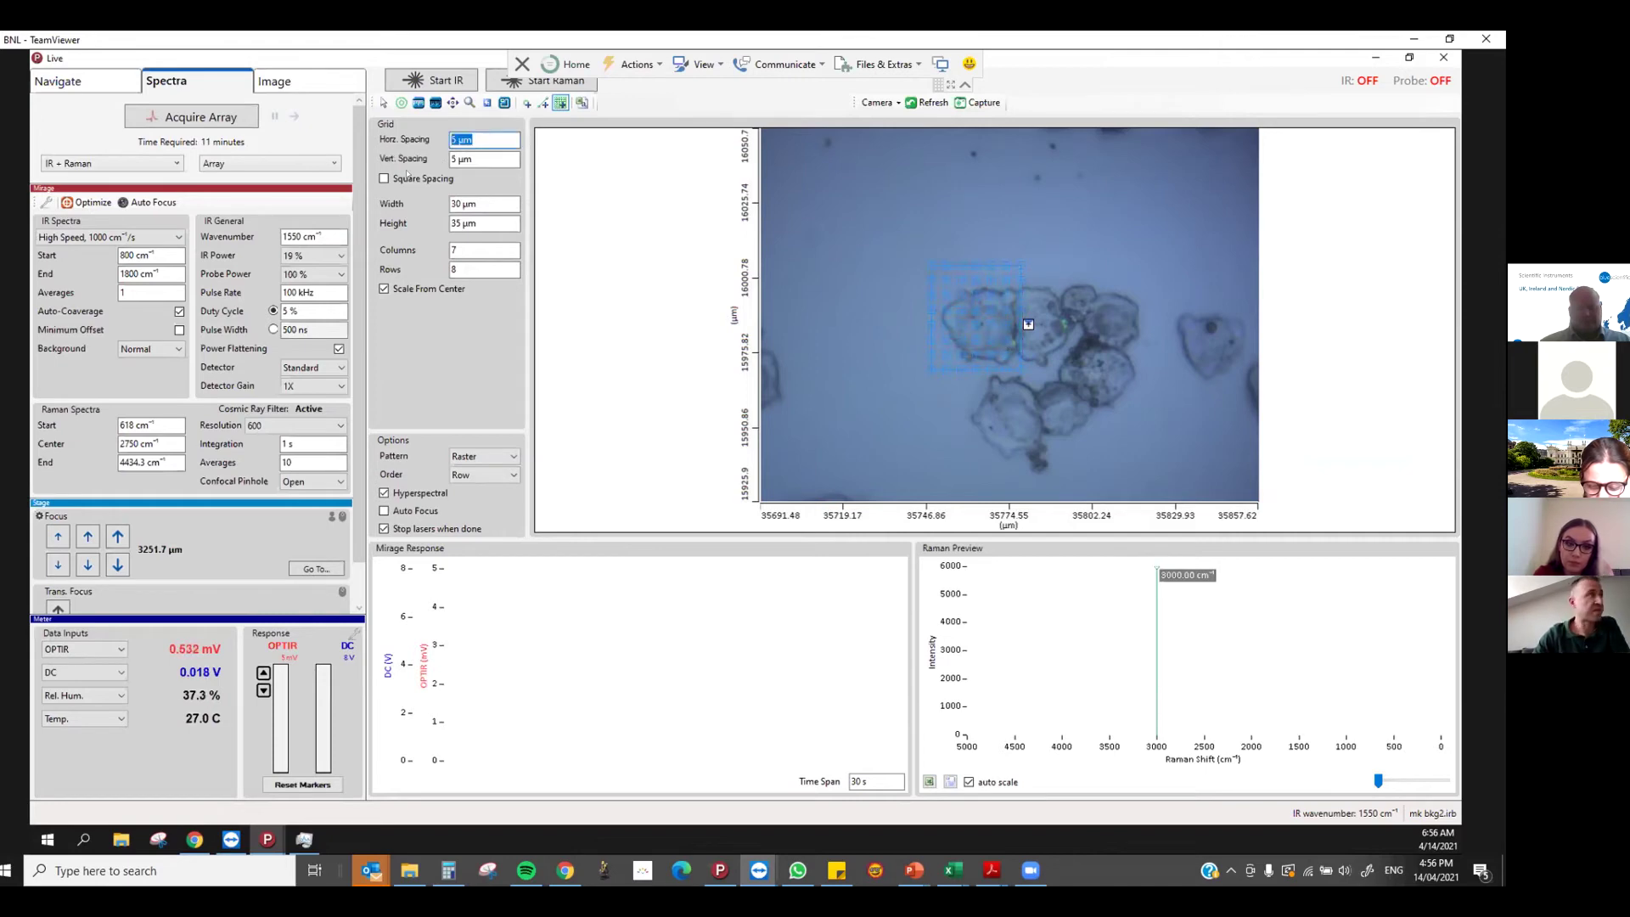
pyautogui.write('1')
pyautogui.press('Tab')
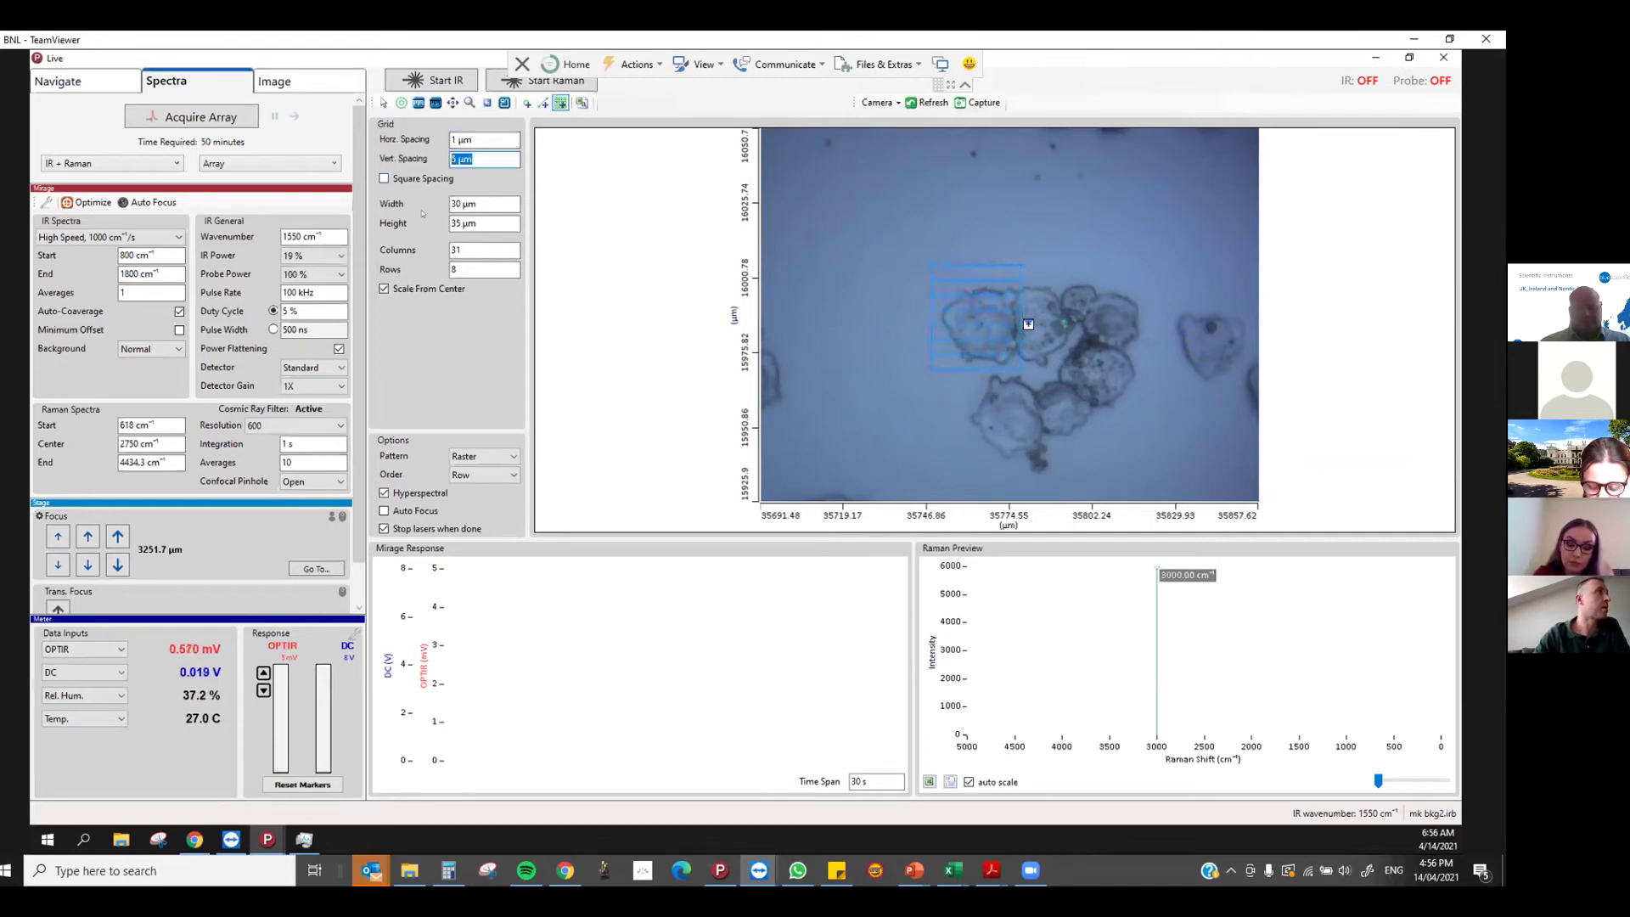
pyautogui.write('1')
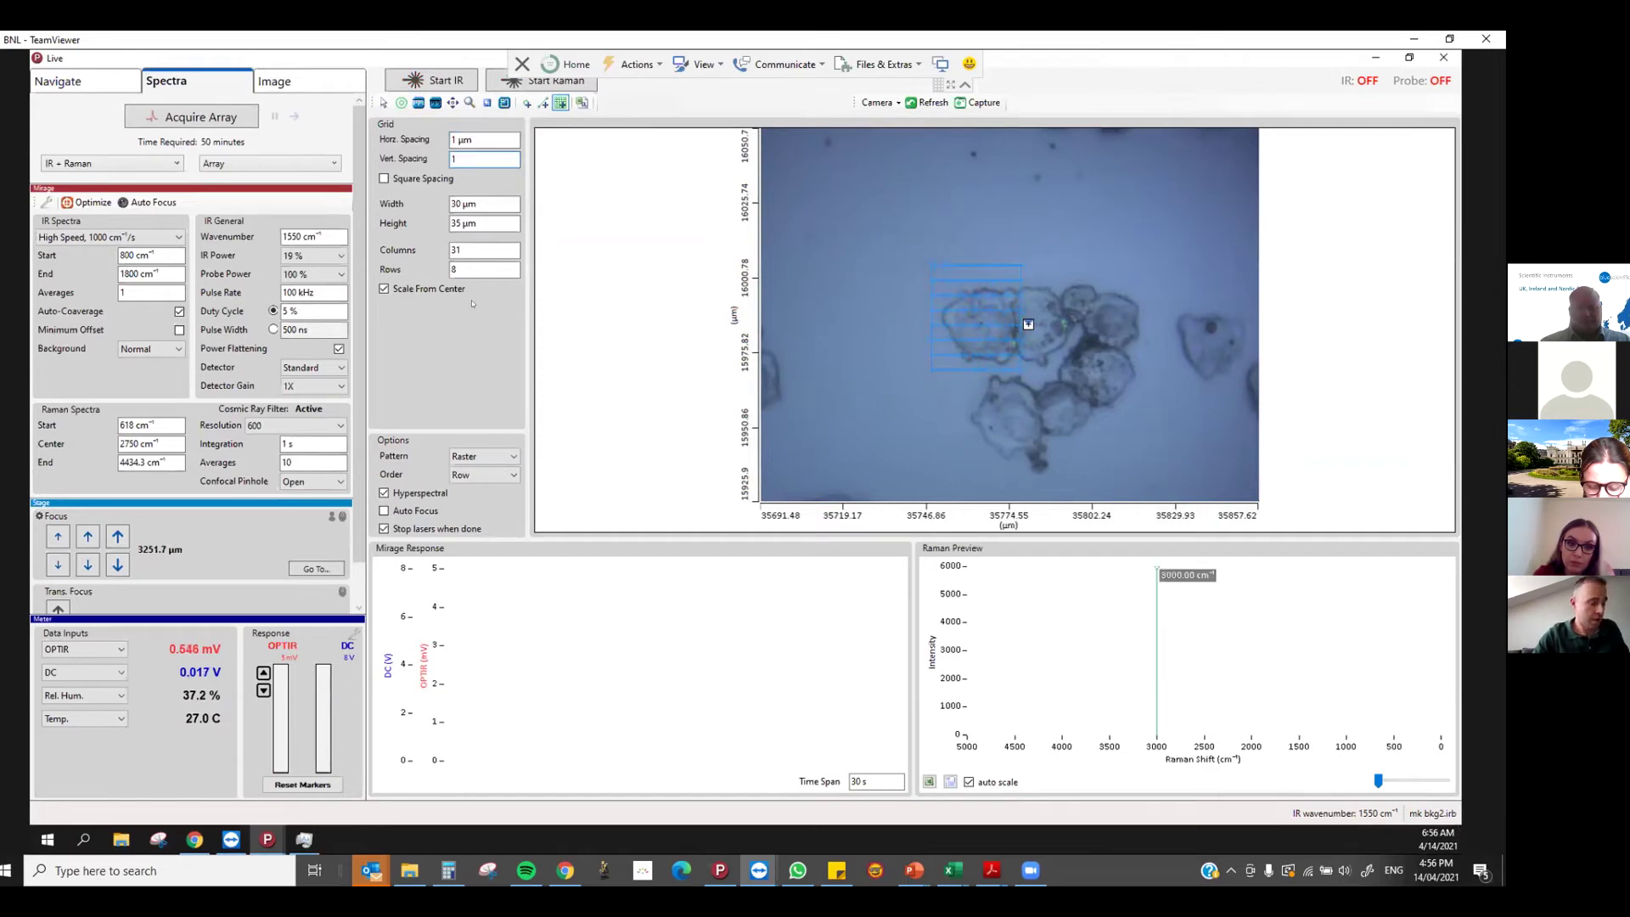
pyautogui.press('Tab')
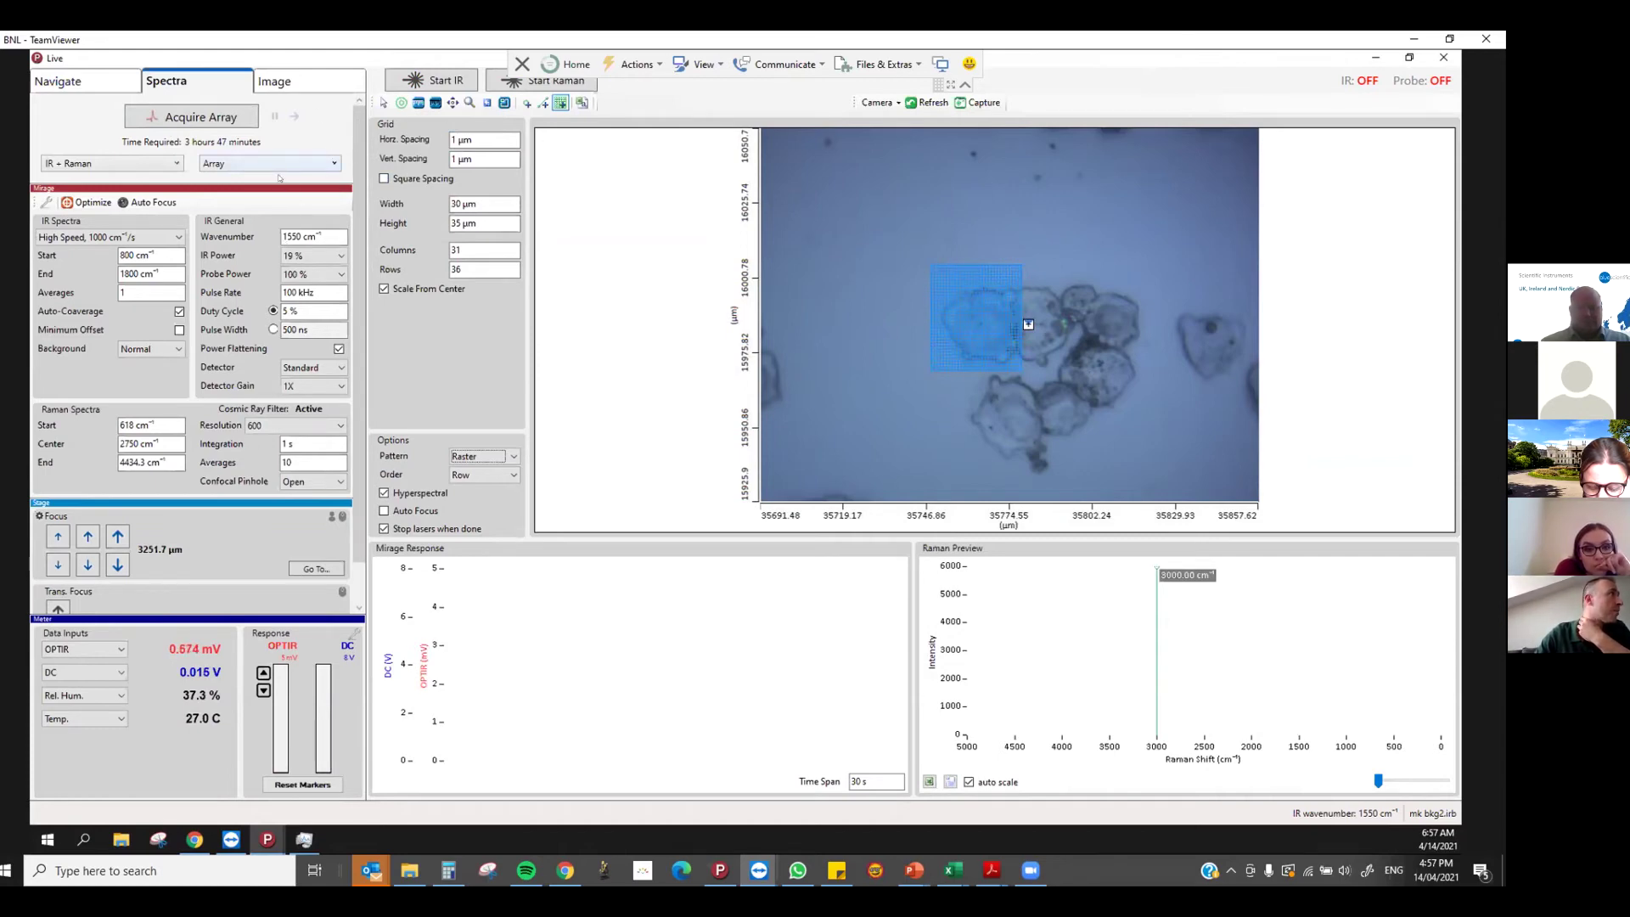
# Return the acquisition mode to Single and reactivate measurement point placement
pyautogui.click(272, 167)
pyautogui.click(265, 179)
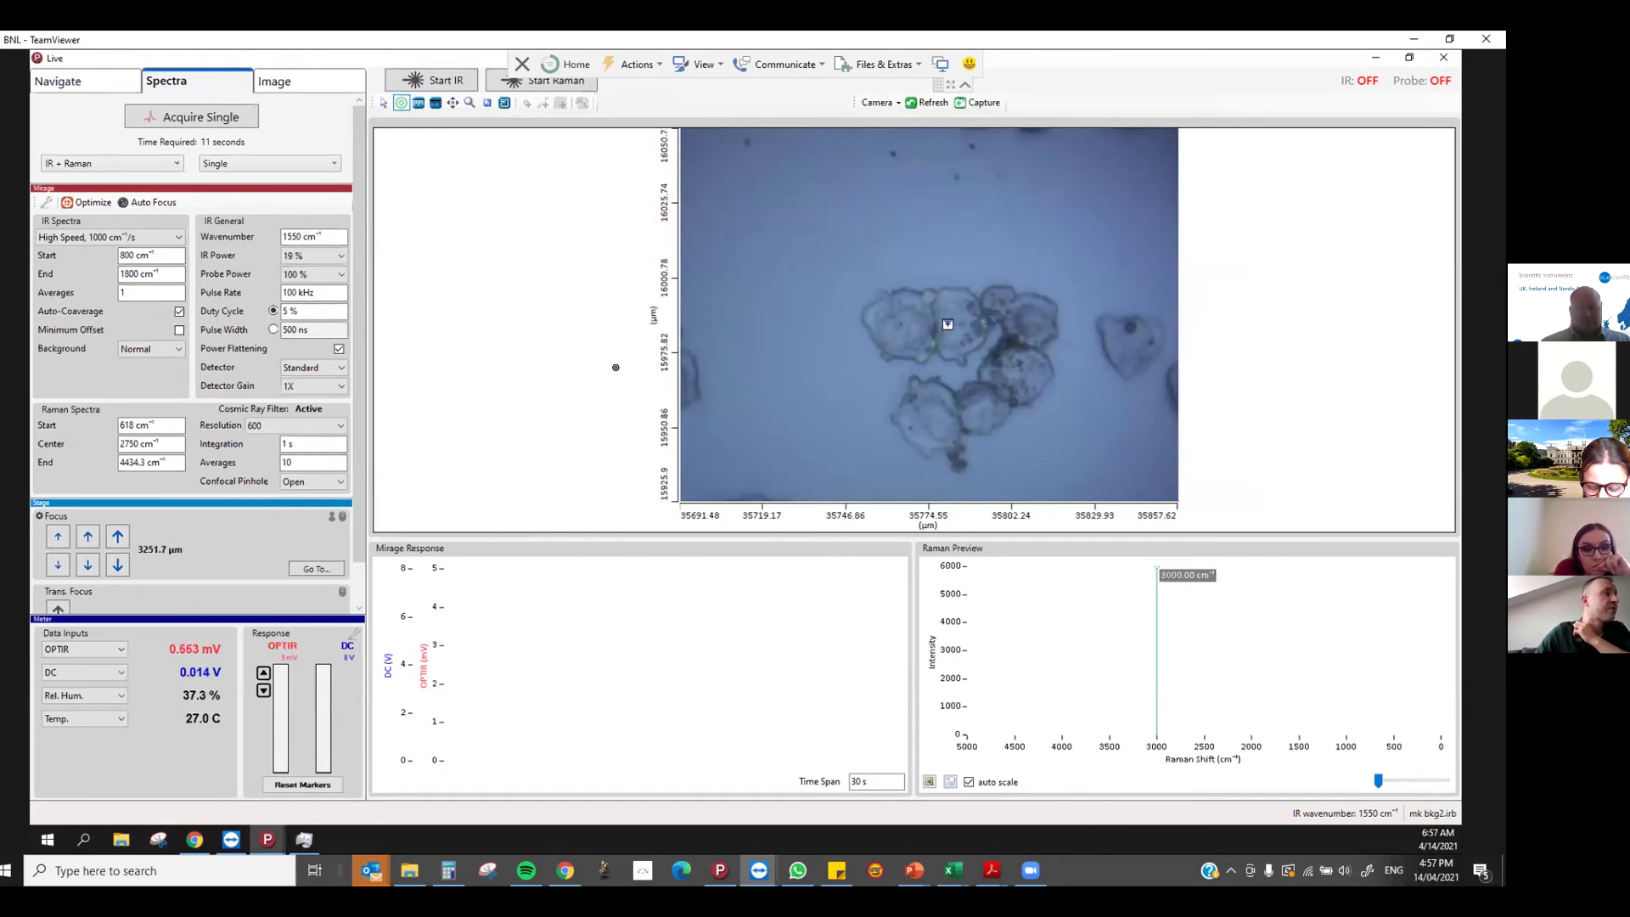
pyautogui.click(505, 102)
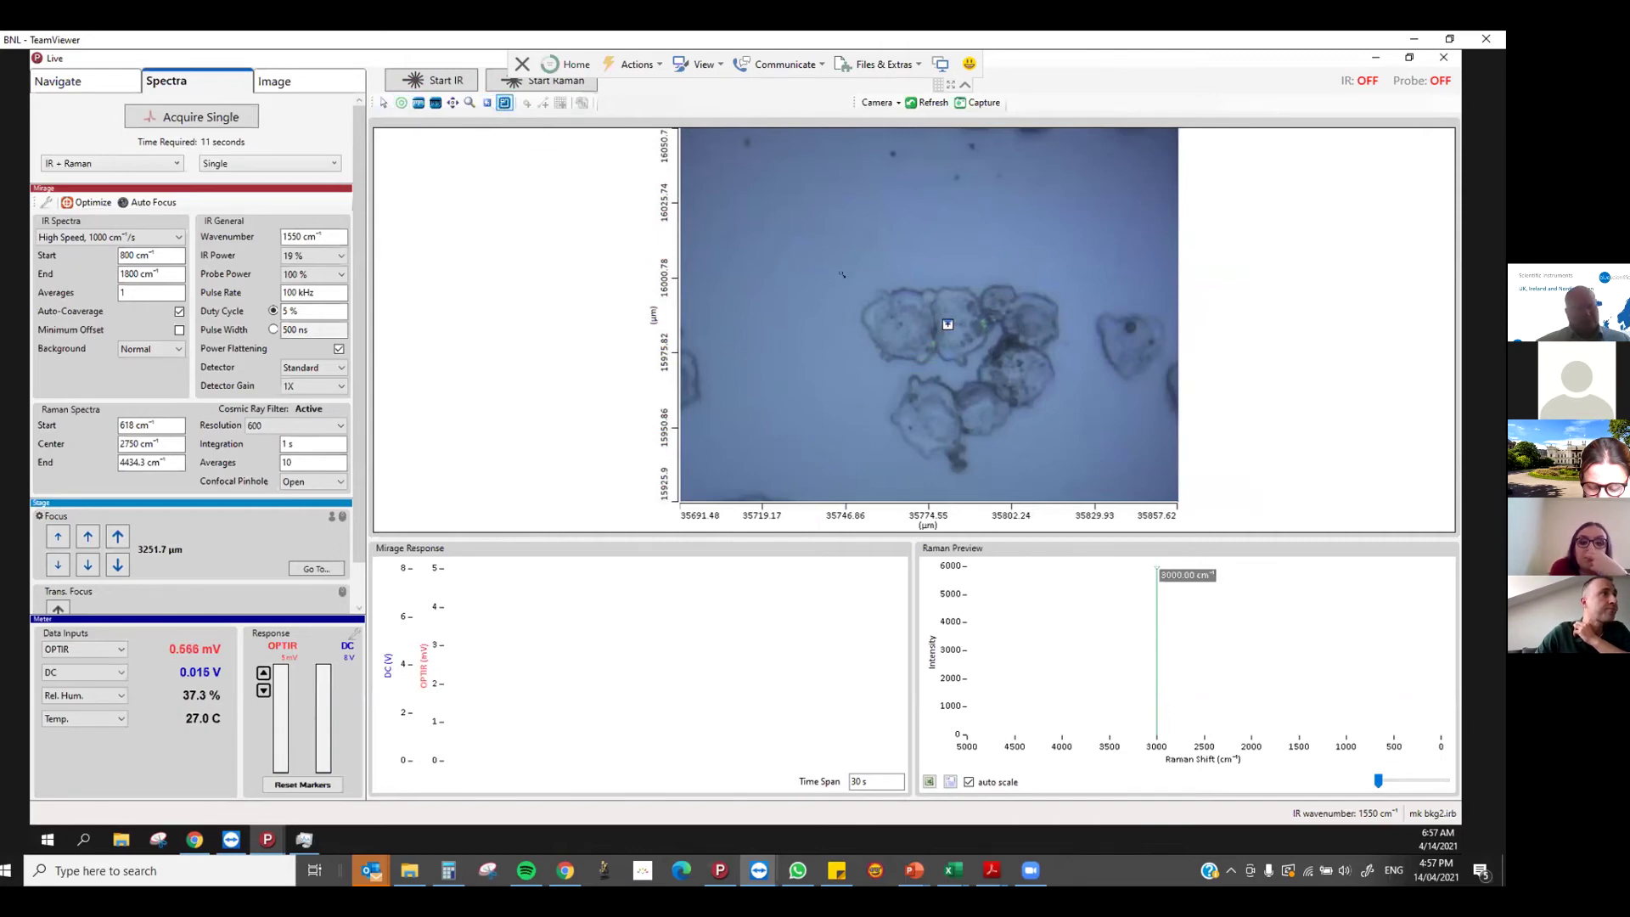
pyautogui.click(401, 102)
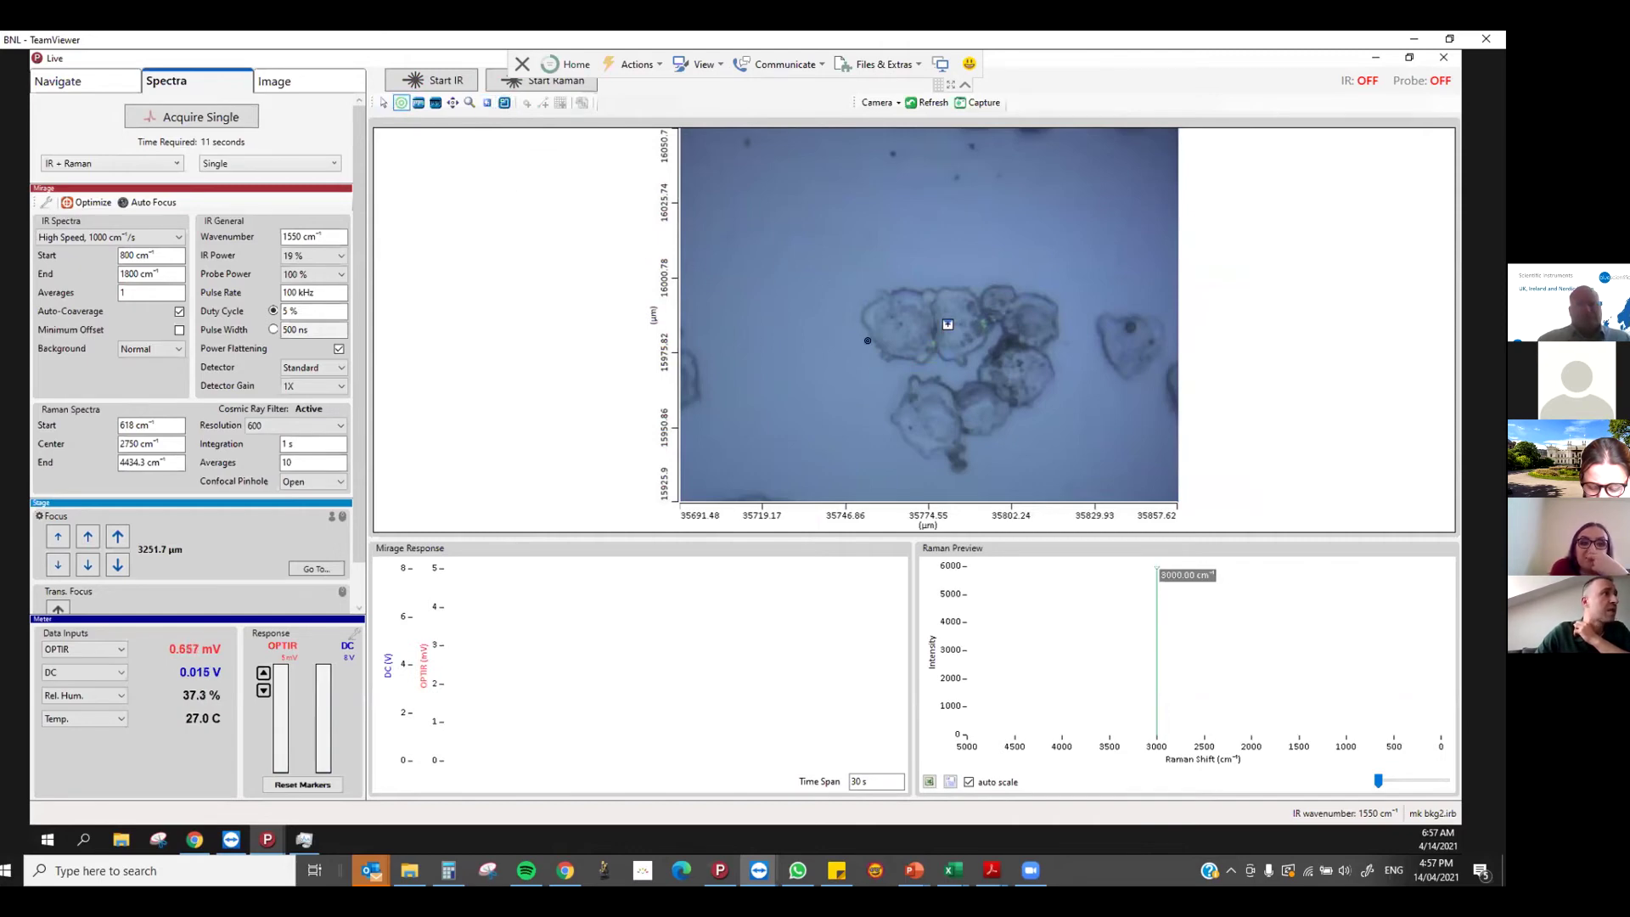
# Turn on the IR laser, raise the focus to about 3252.6 µm while viewing the probe spot, and stop the laser
pyautogui.click(433, 82)
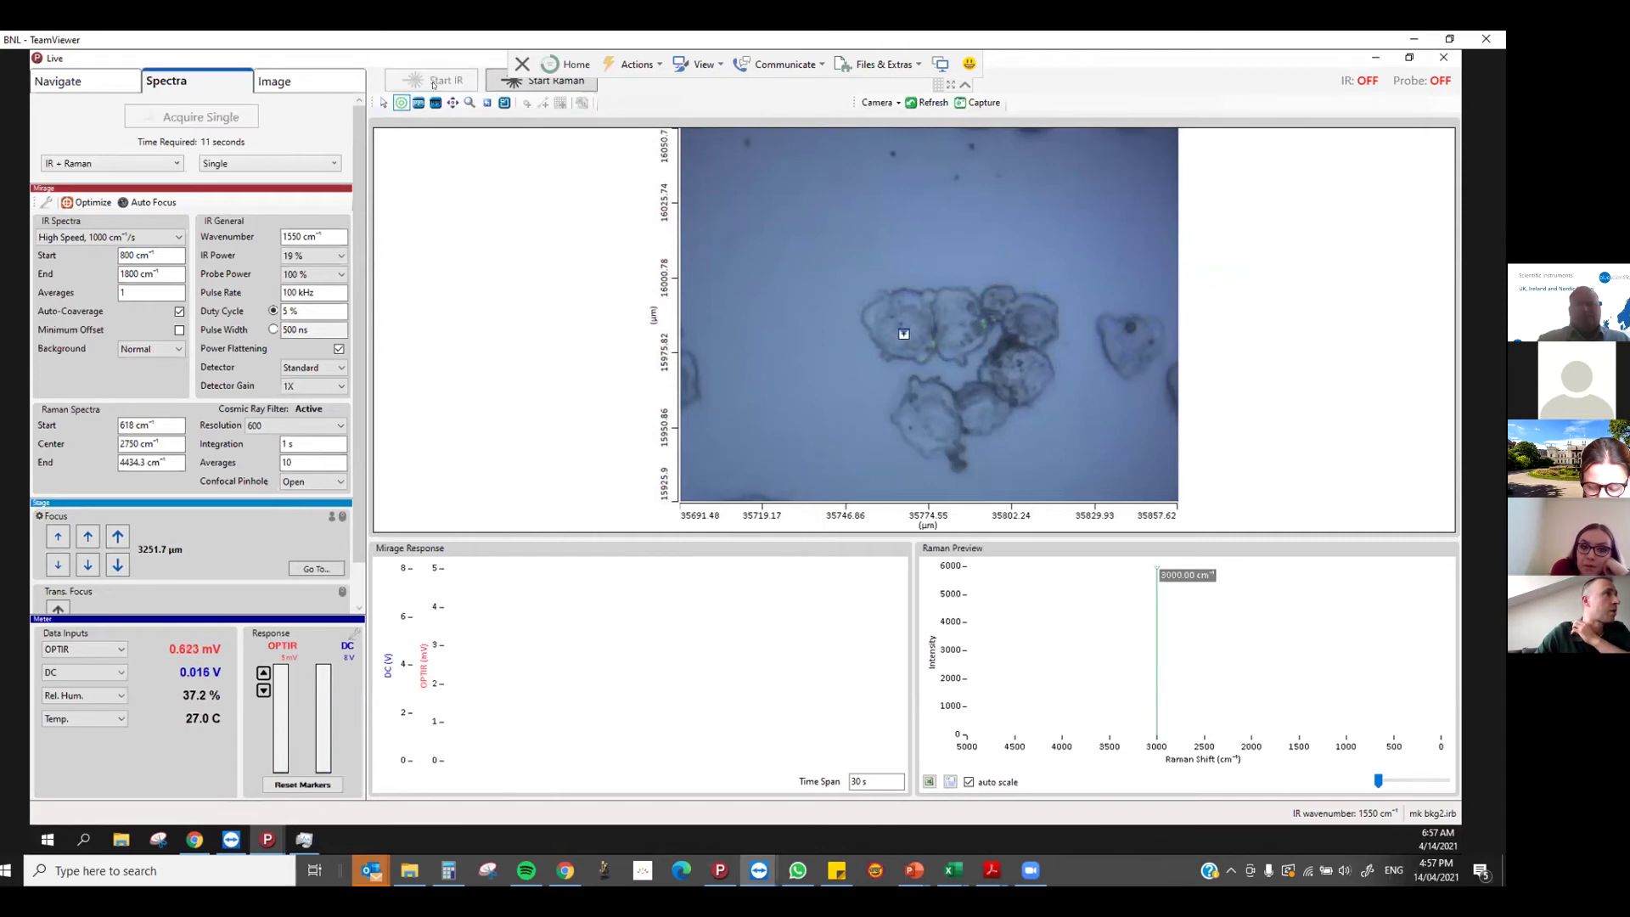
pyautogui.click(118, 85)
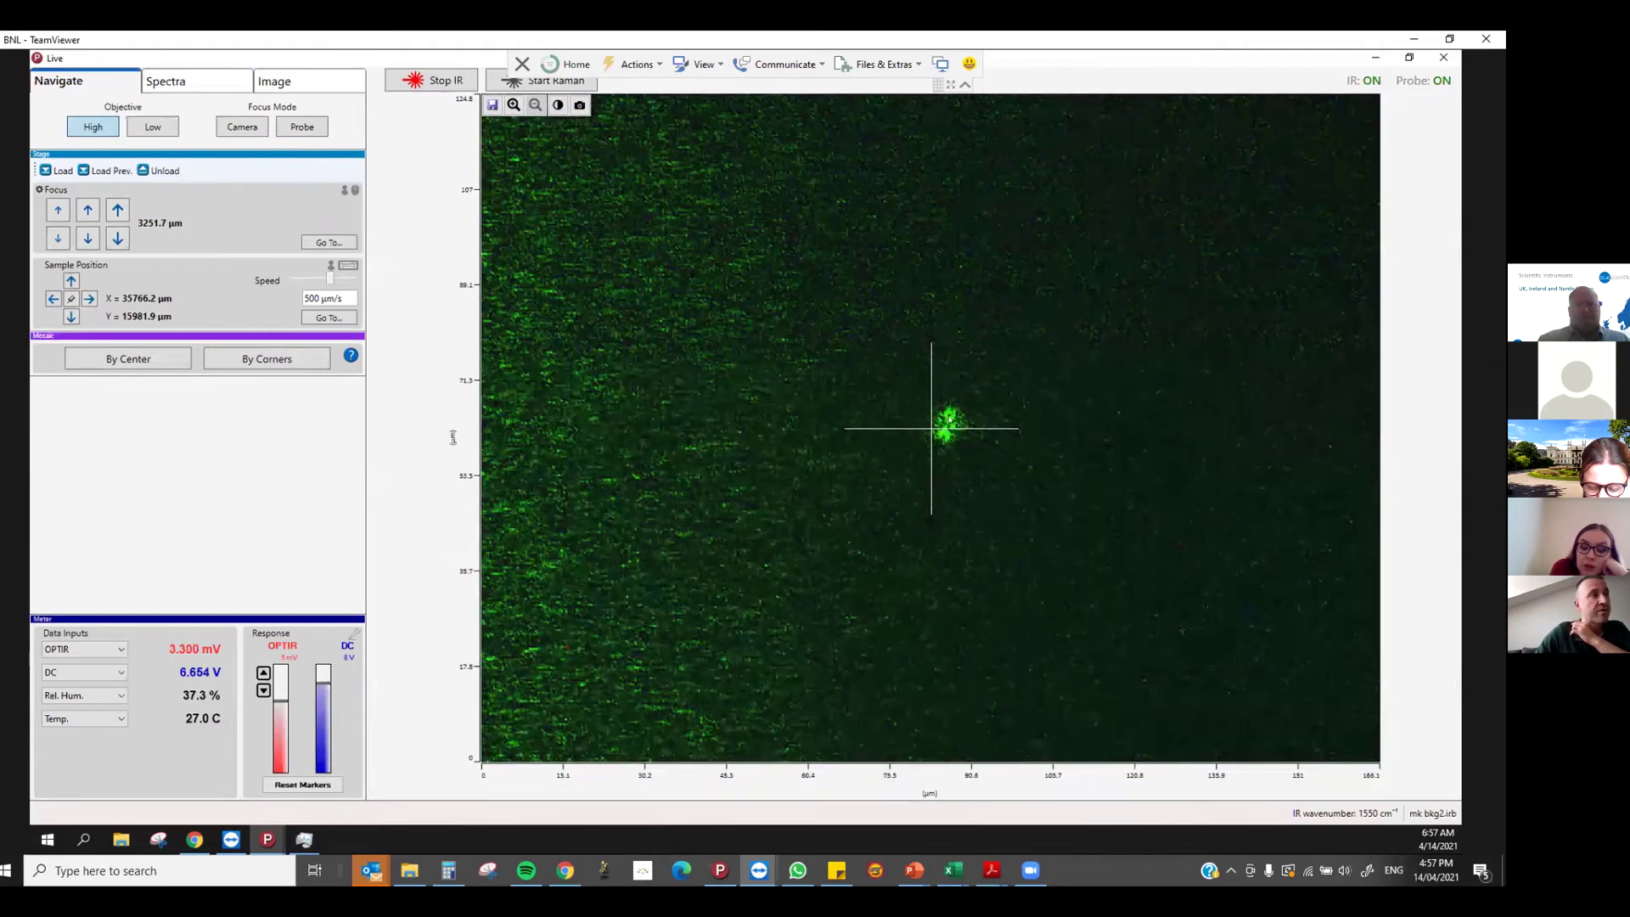
pyautogui.click(56, 209)
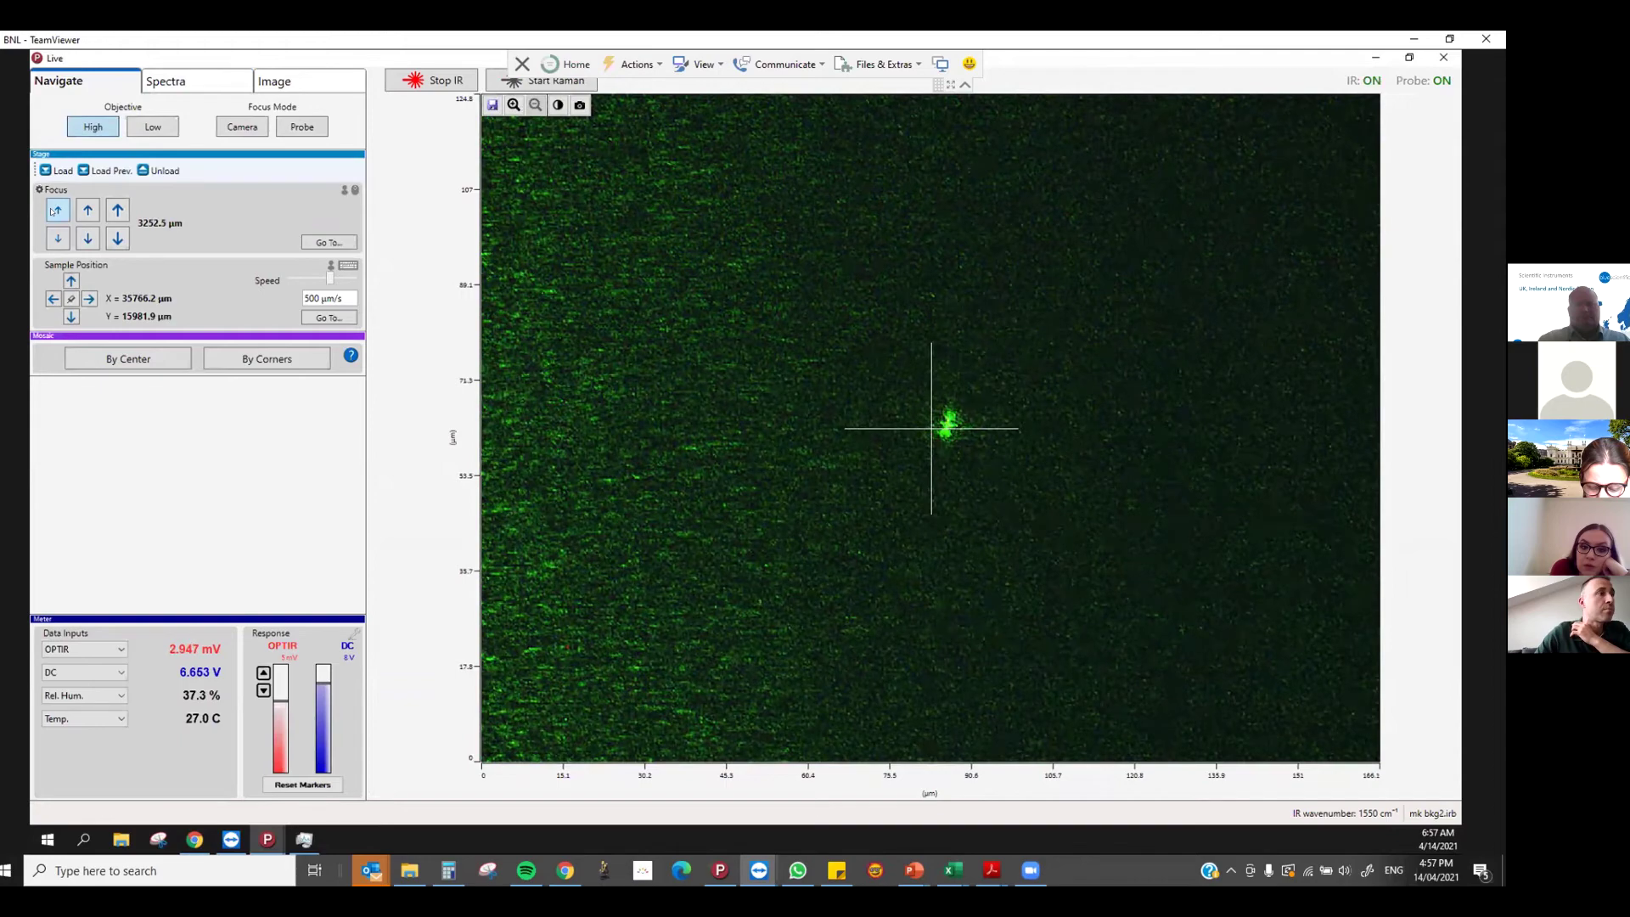
pyautogui.click(167, 82)
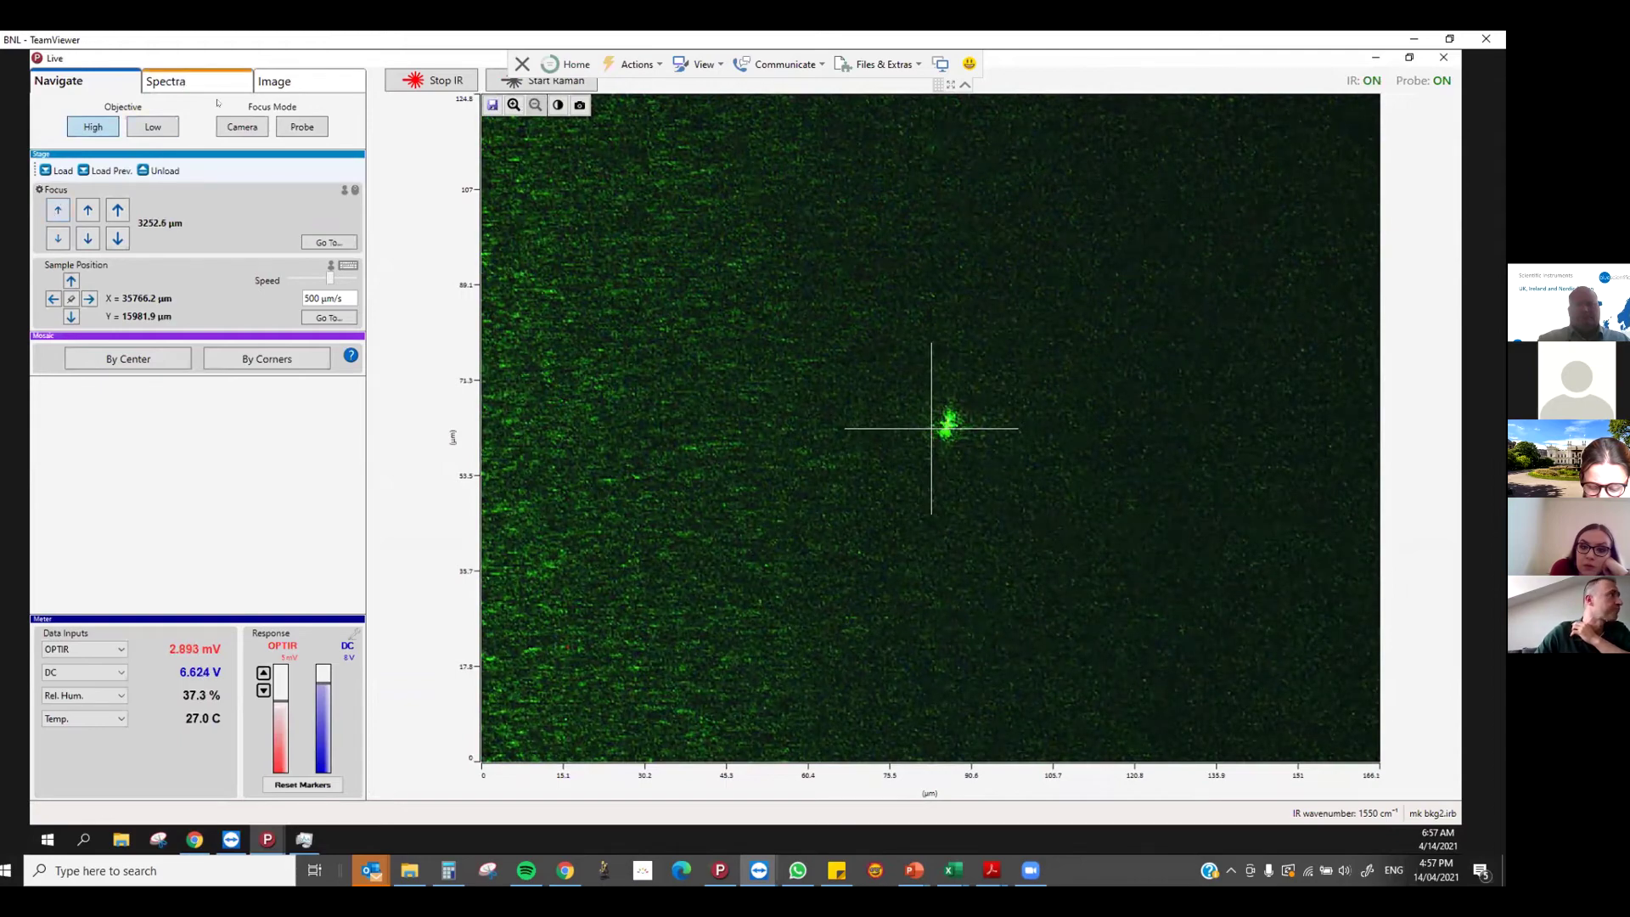
pyautogui.click(443, 80)
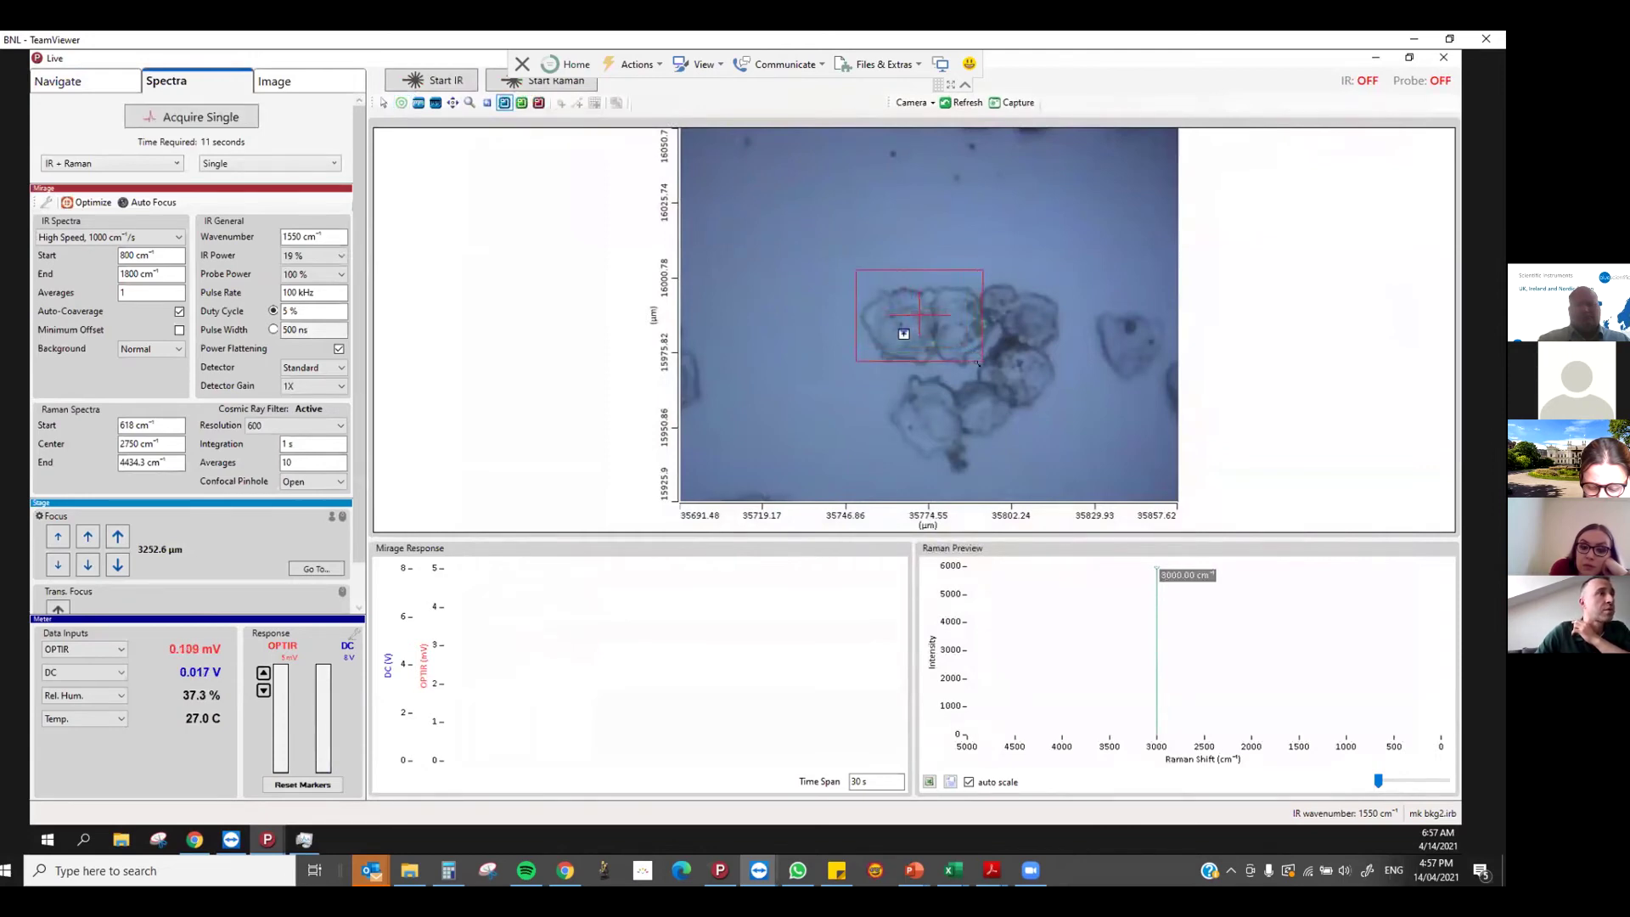
# Set an imaging area about 42.3 by 32.6 µm around the two leftmost particles and switch to image acquisition
pyautogui.moveTo(978, 363); pyautogui.dragTo(978, 366)
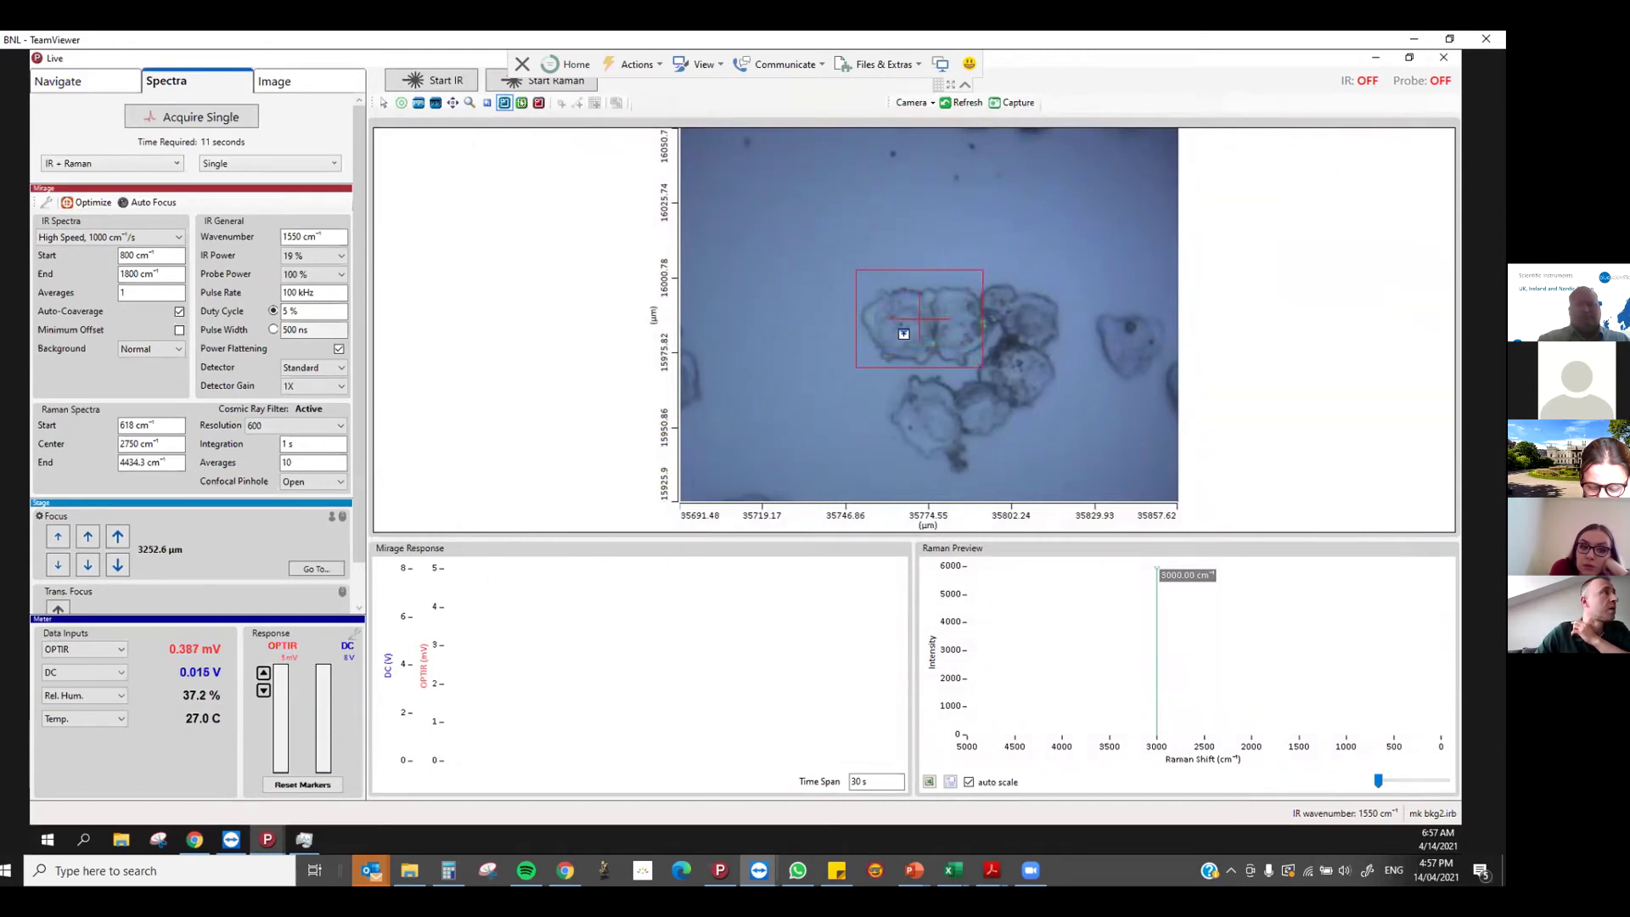
pyautogui.click(521, 103)
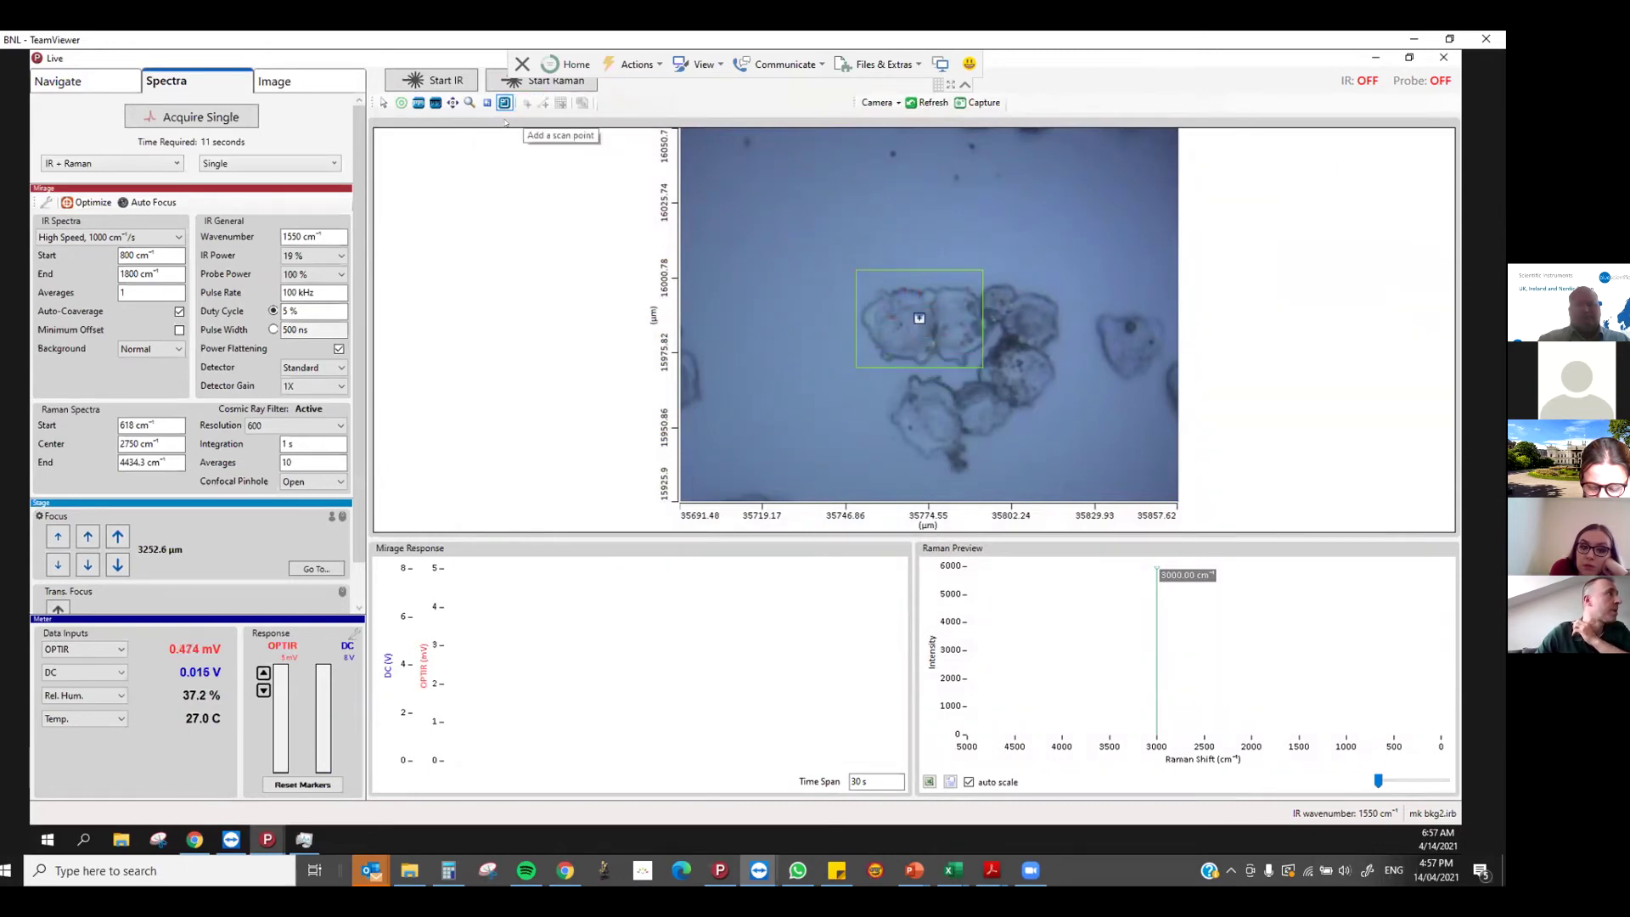
pyautogui.click(308, 83)
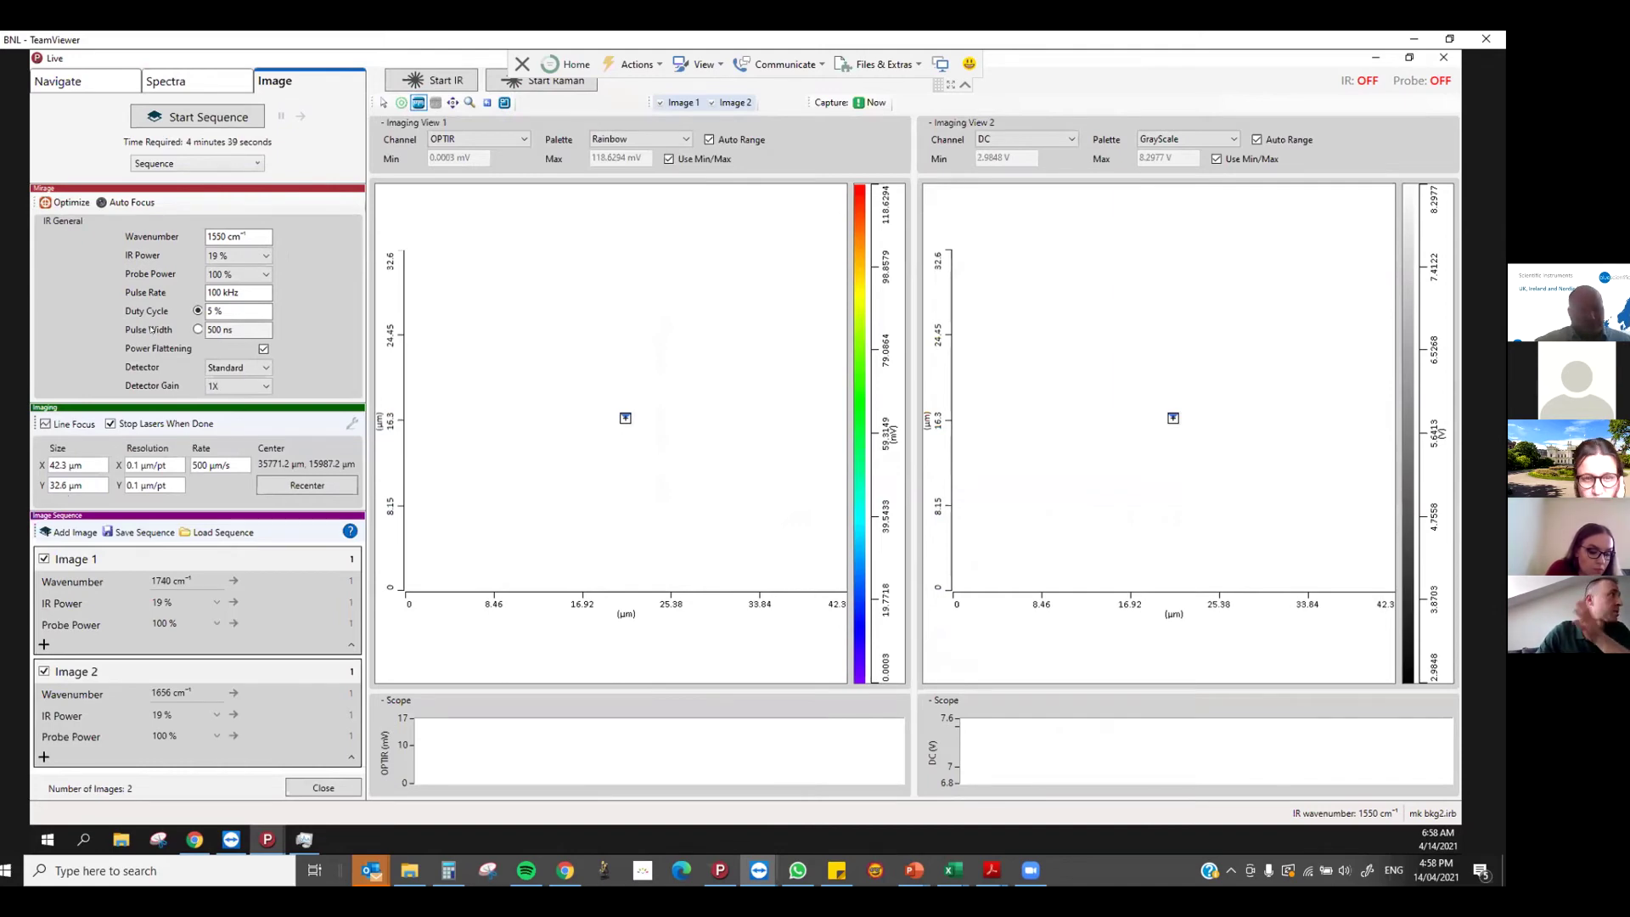
# Review the imaging modes, keeping Sequence, and the parameters that can be added to Image 1
pyautogui.click(255, 162)
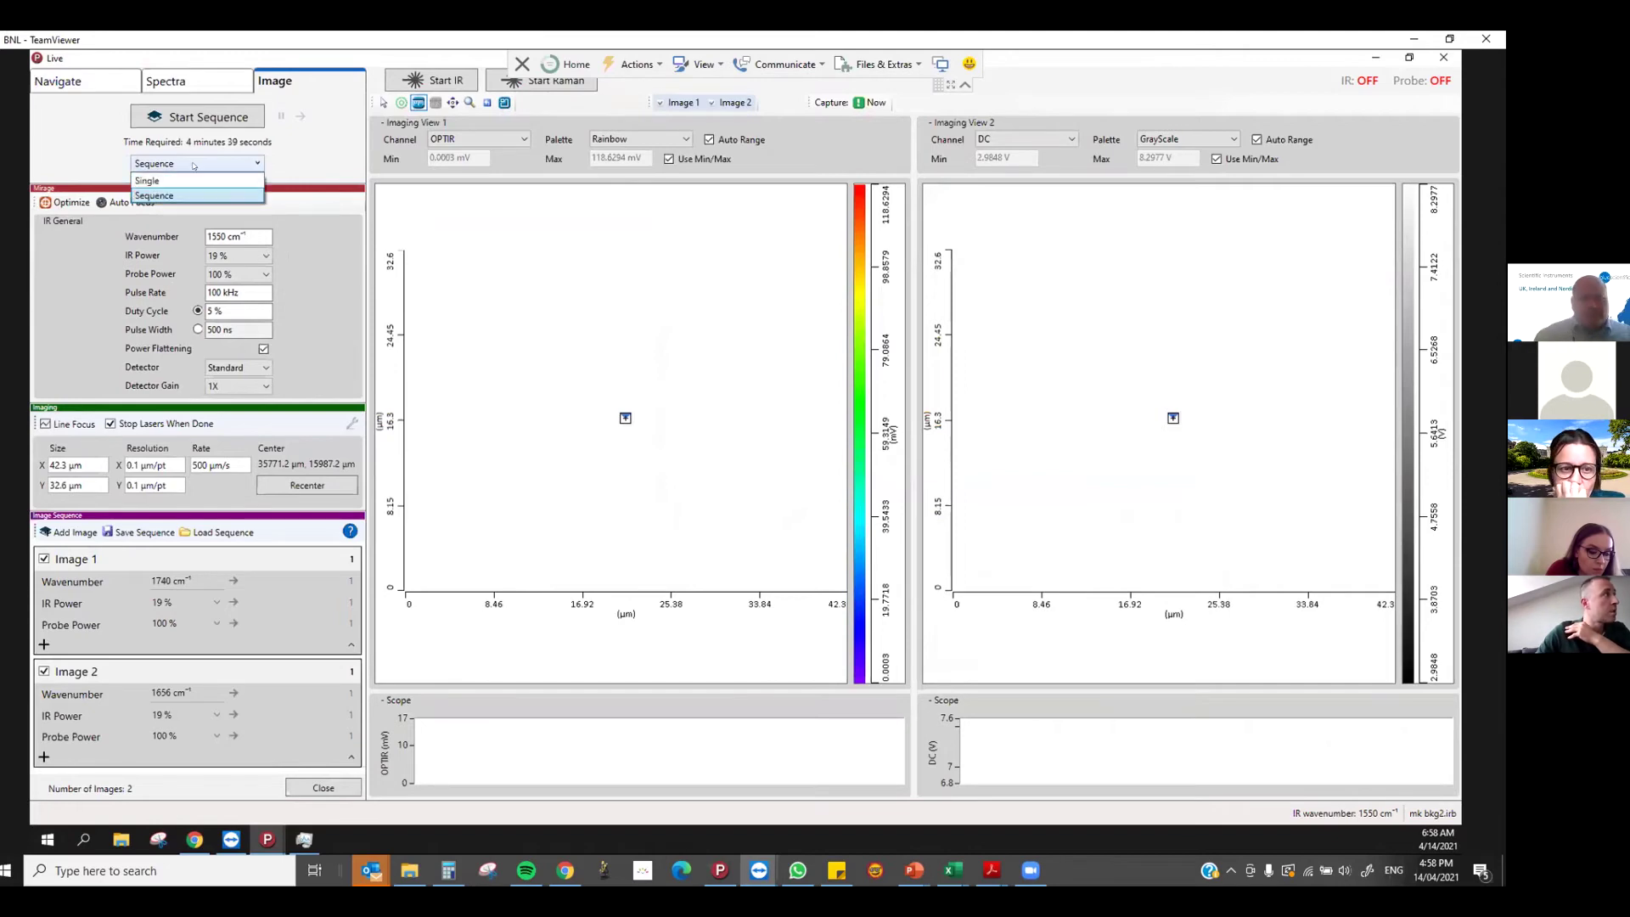
pyautogui.click(167, 196)
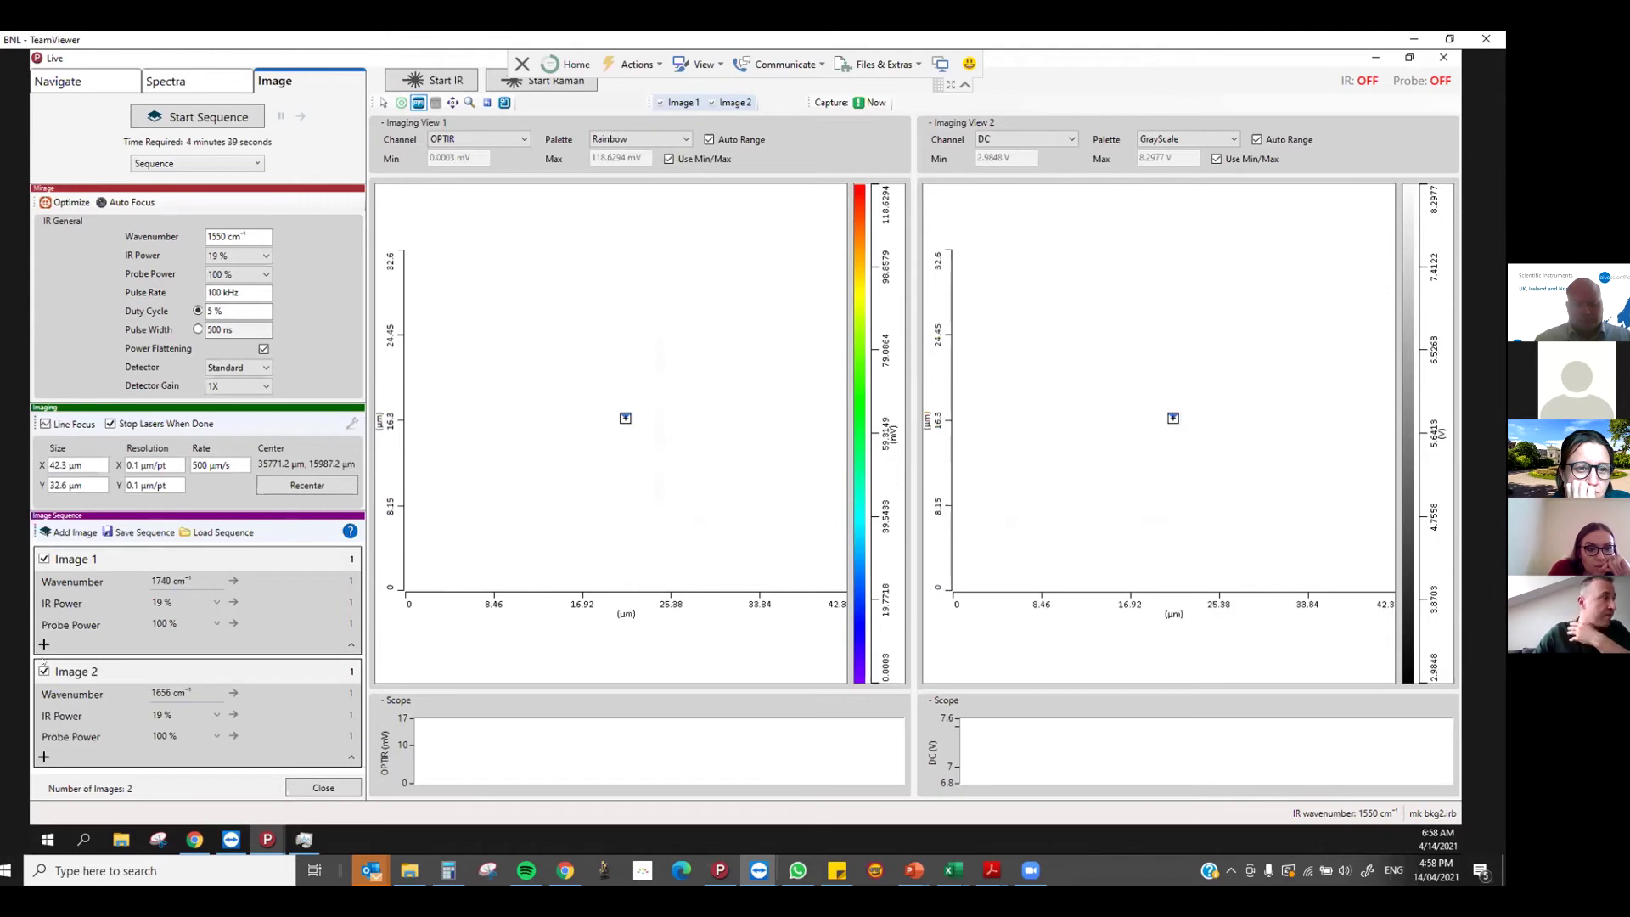
pyautogui.click(45, 644)
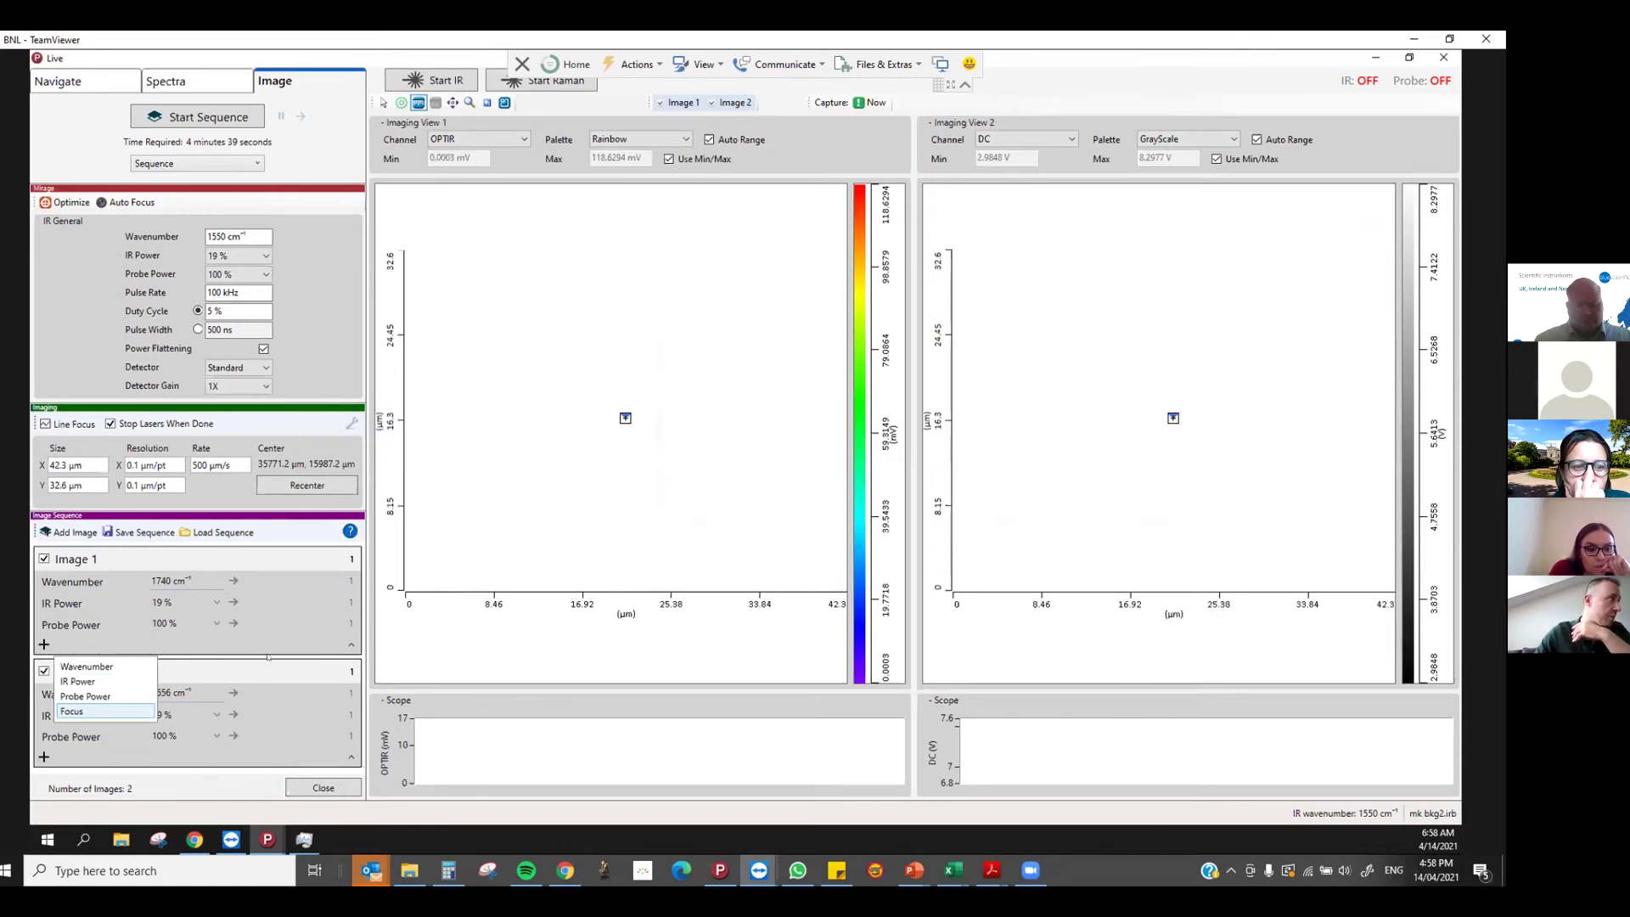
pyautogui.click(155, 746)
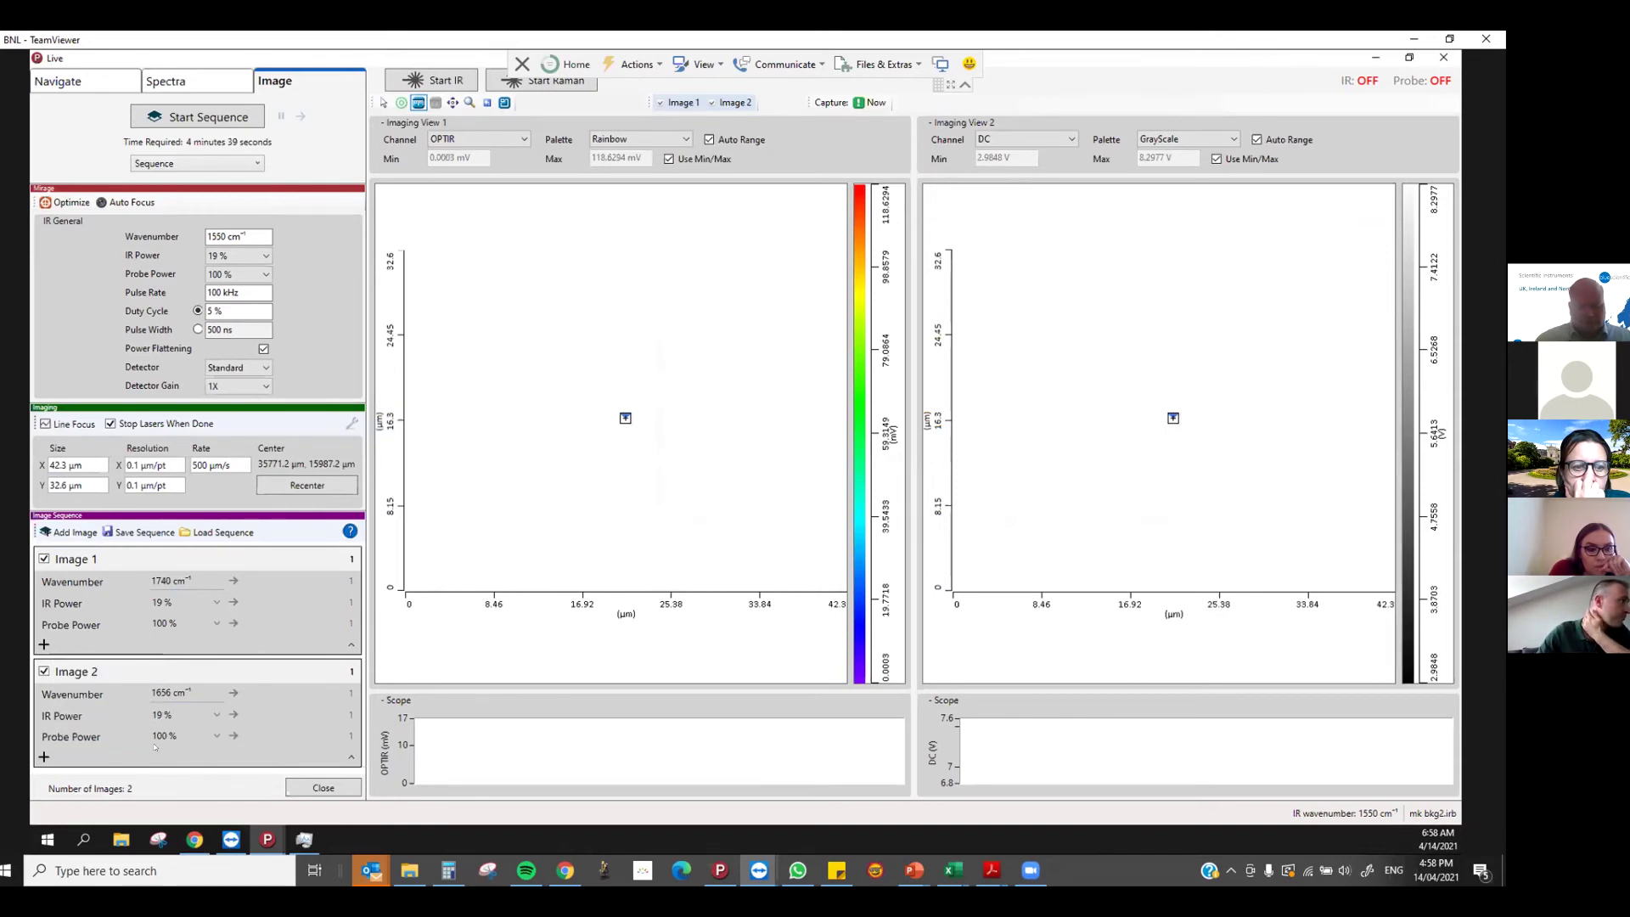
# Set the image resolution to 0.25 µm/pt in both X and Y and start the image sequence
pyautogui.doubleClick(168, 465)
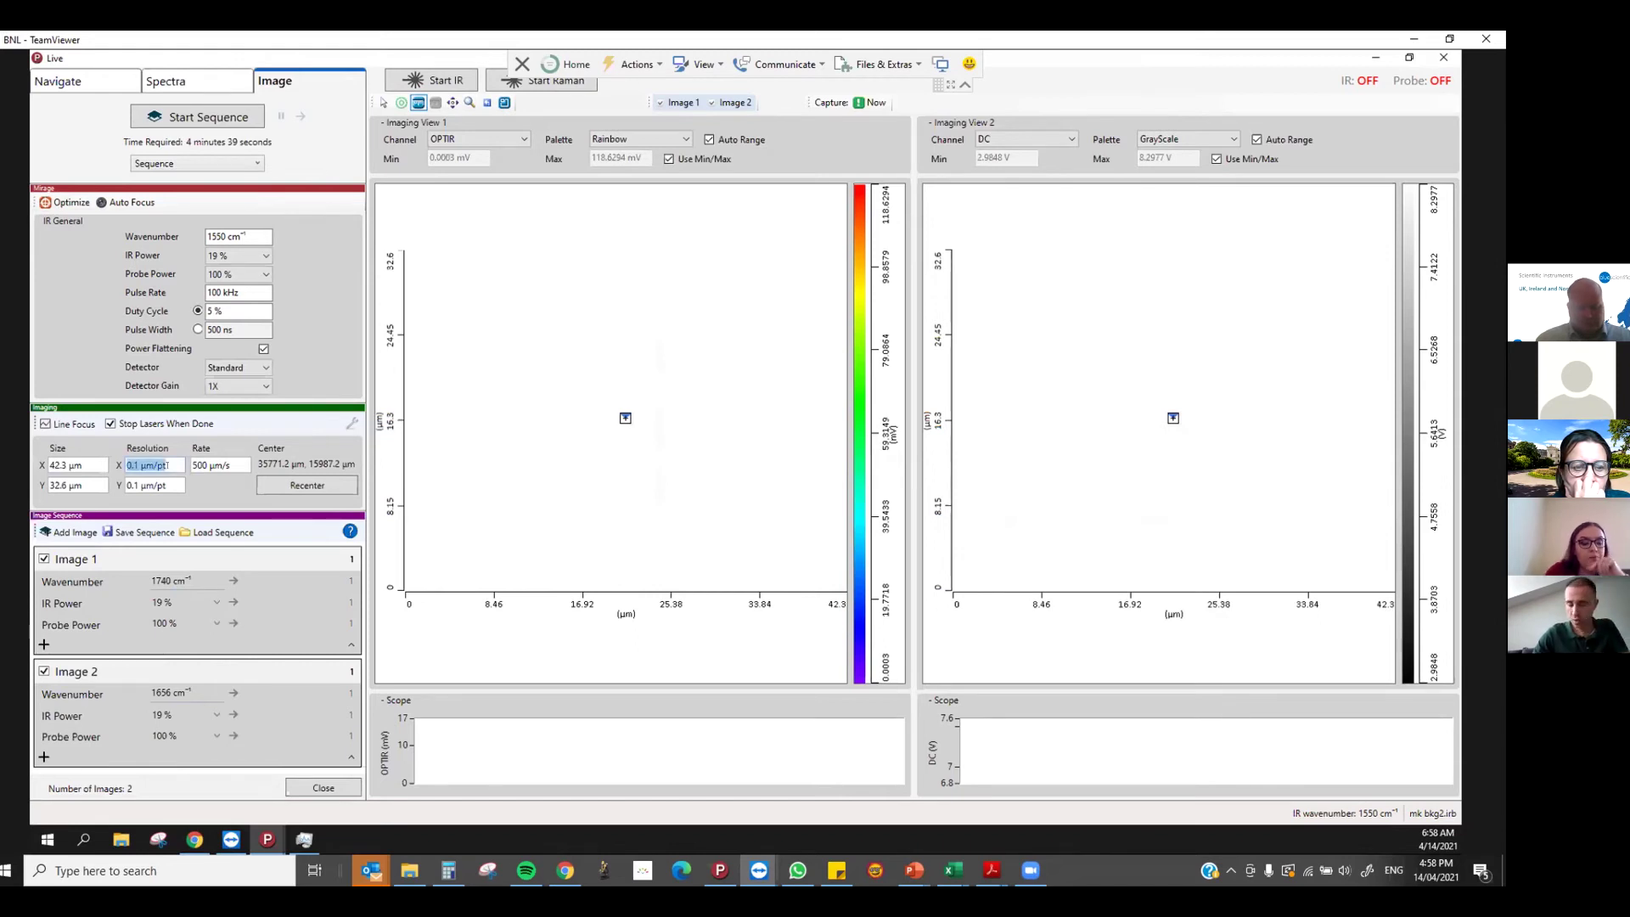
pyautogui.write('25')
pyautogui.press('Return')
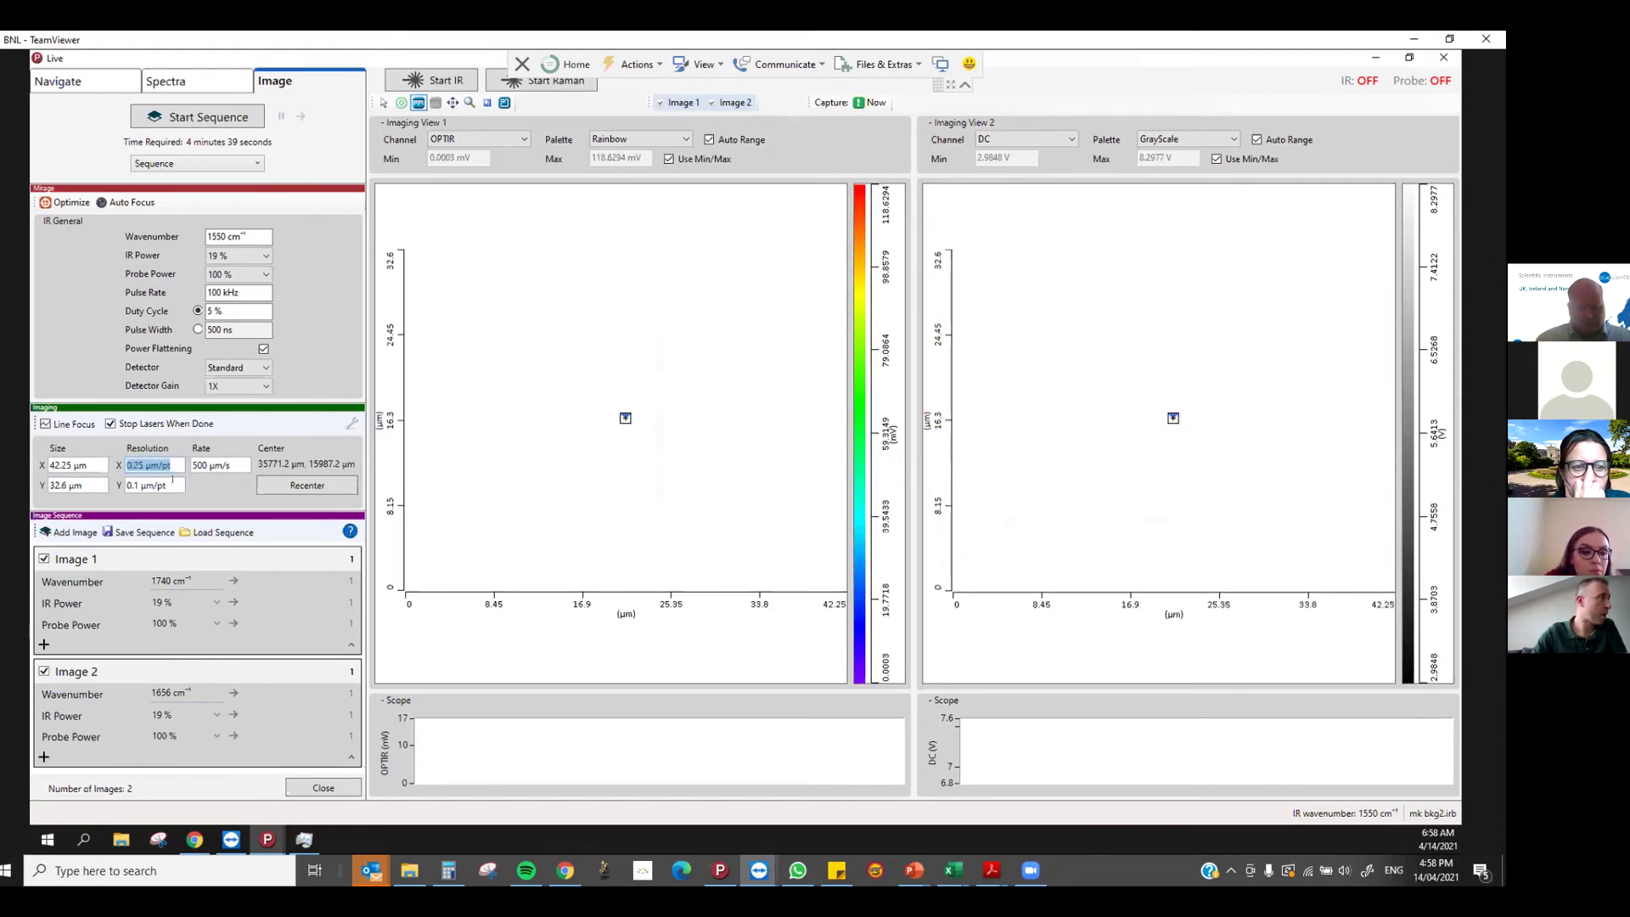
pyautogui.doubleClick(172, 481)
pyautogui.write('.25')
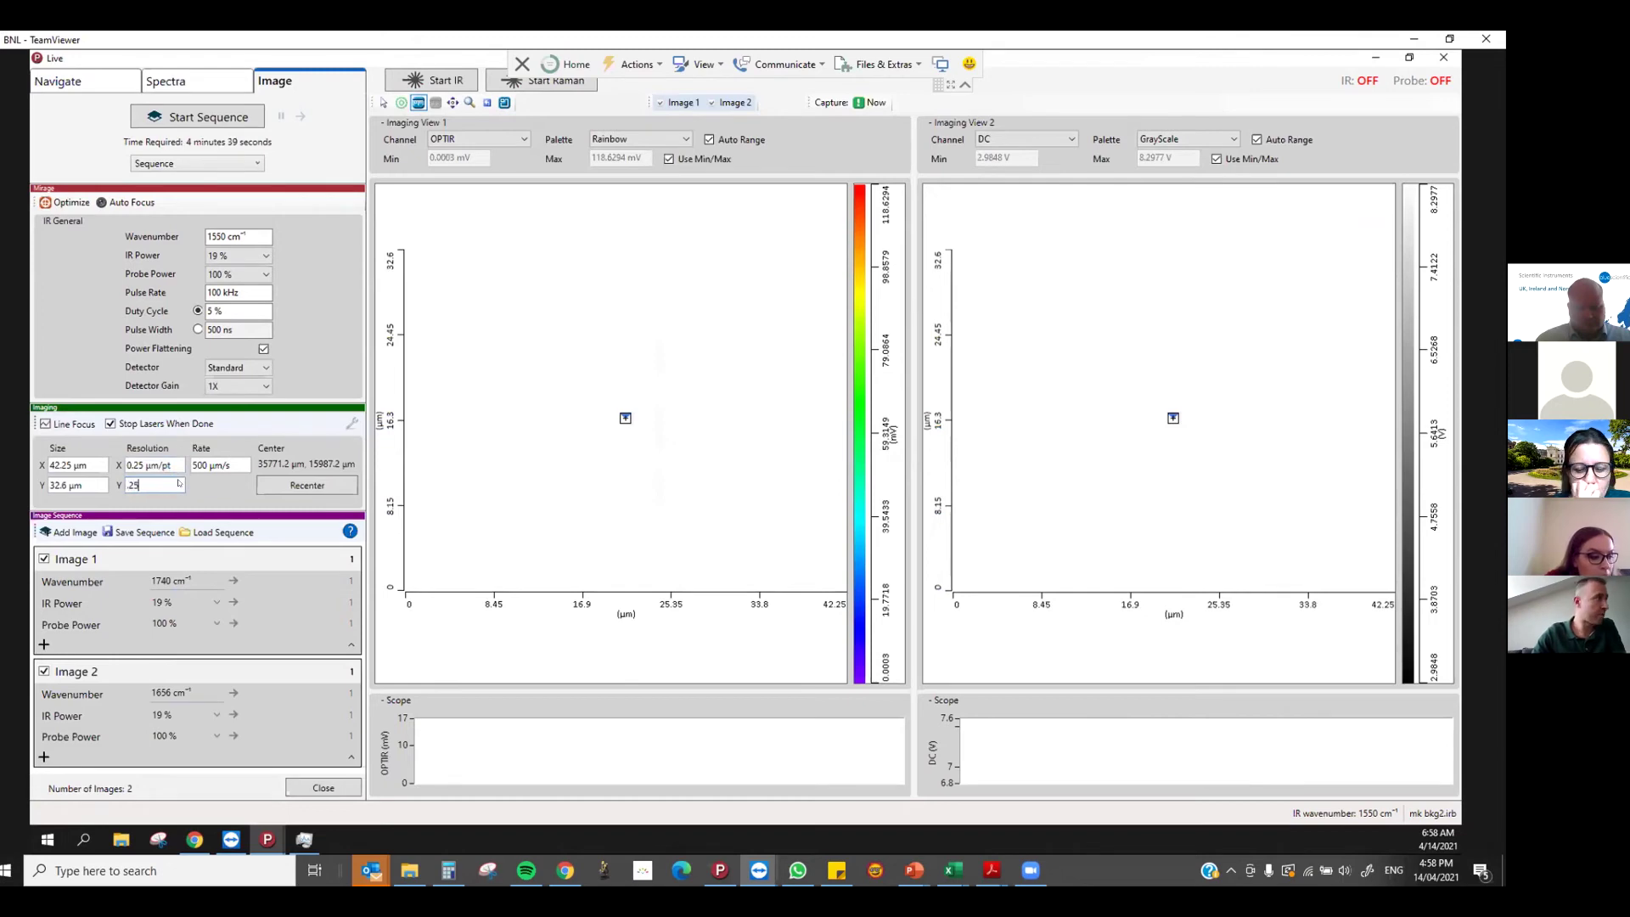
pyautogui.press('Return')
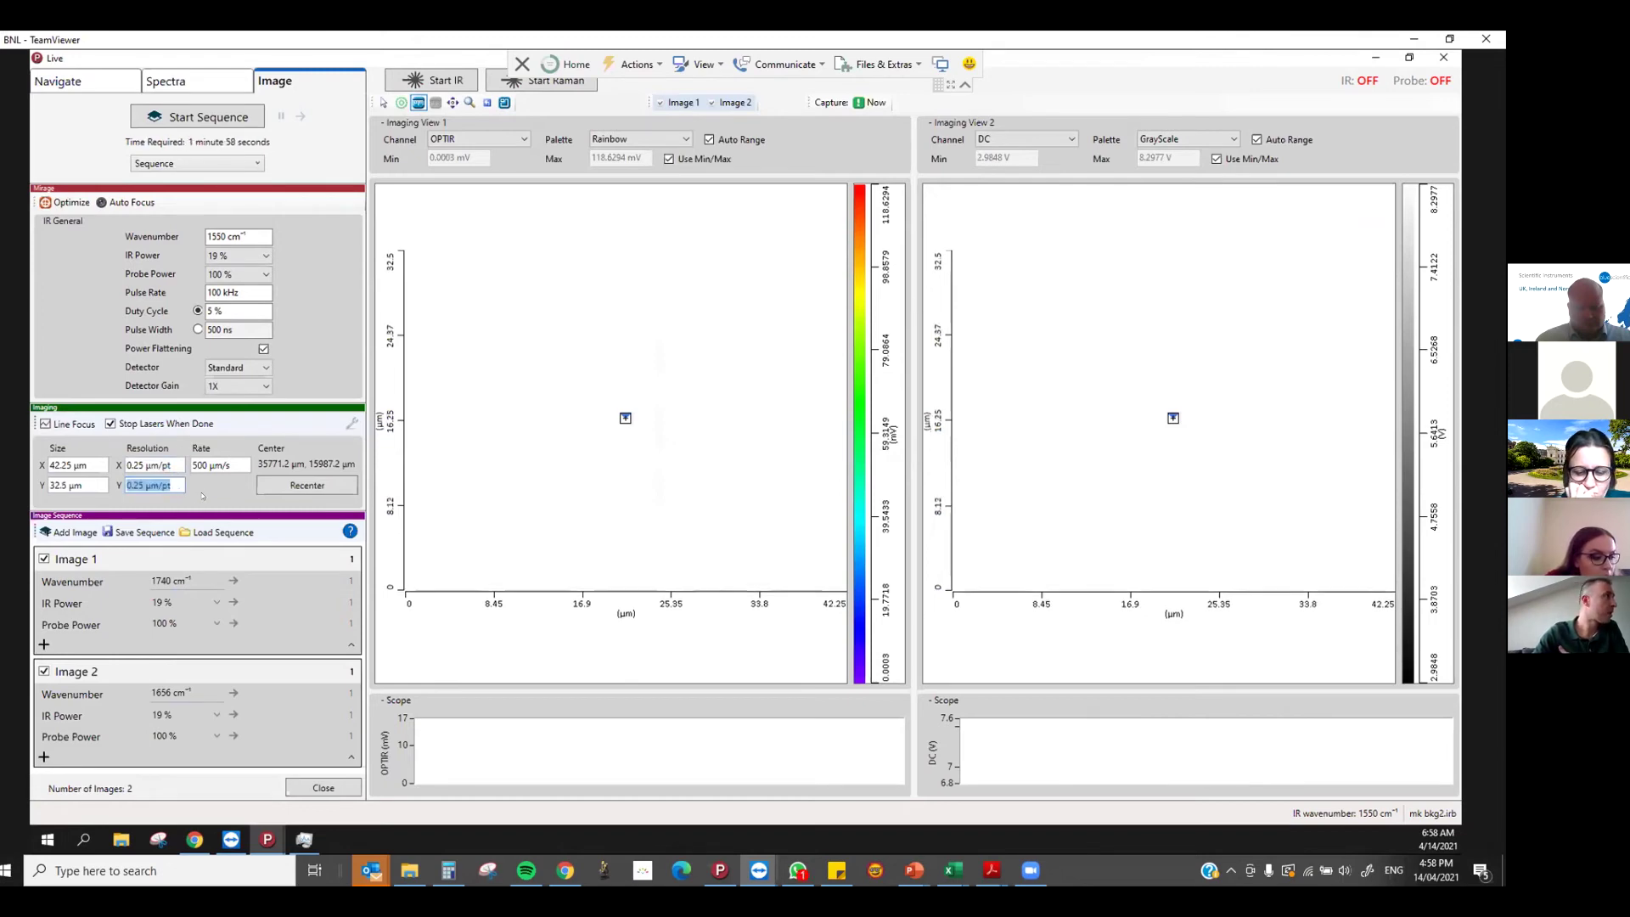
pyautogui.click(219, 118)
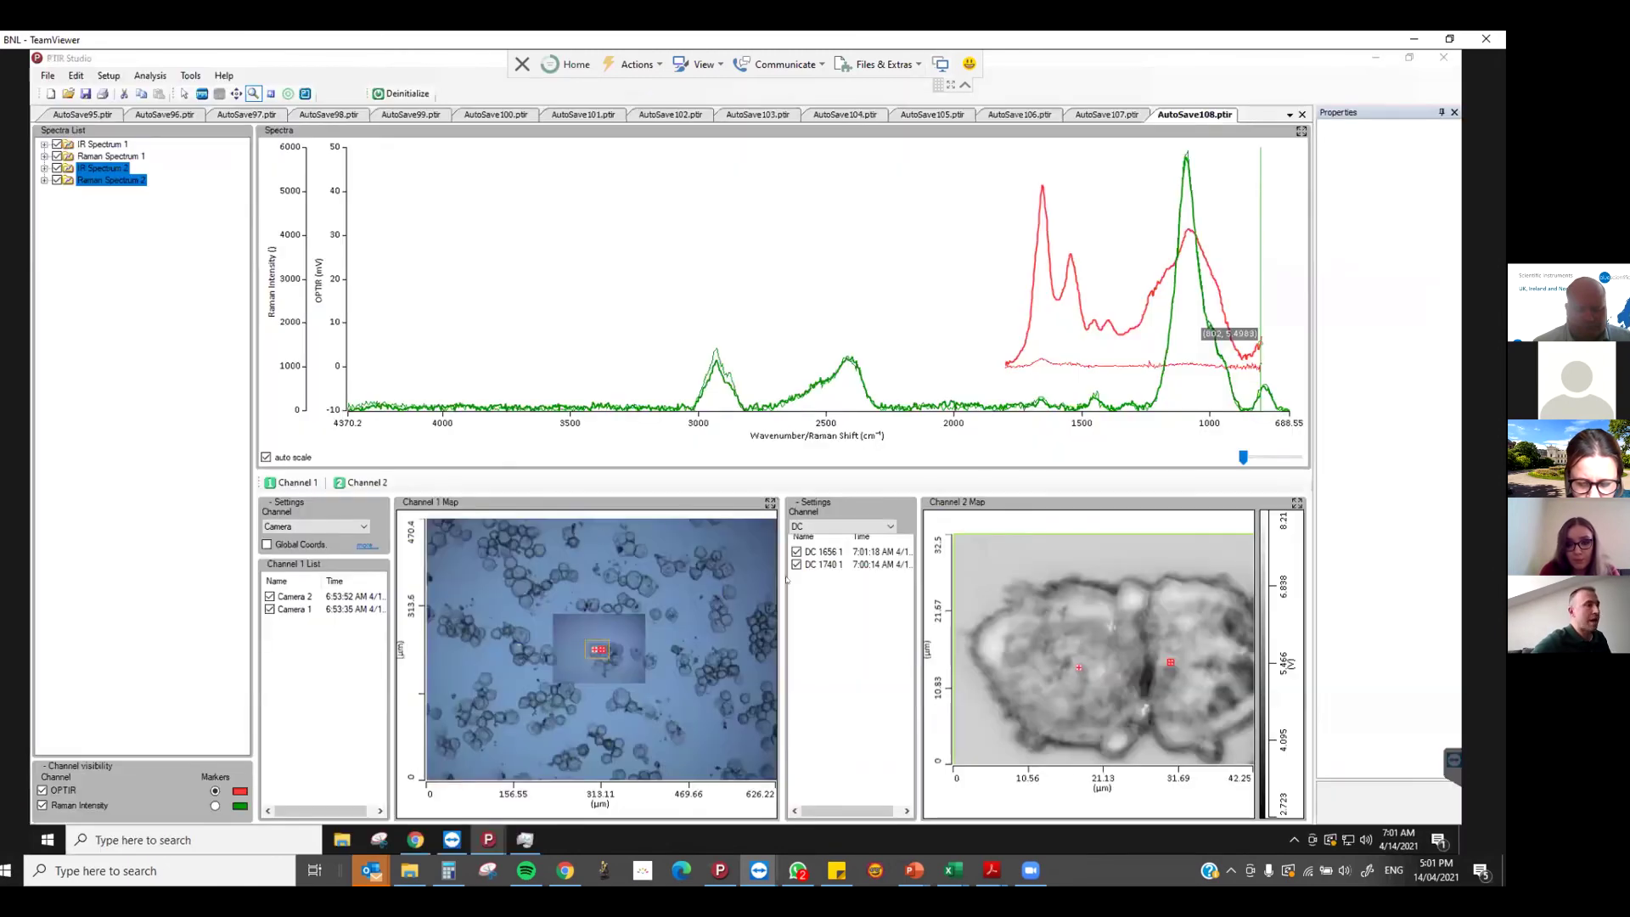
# Switch the Channel 2 map to OPTIR, widen the image name column and show only the OPTIR 1656 image
pyautogui.click(888, 527)
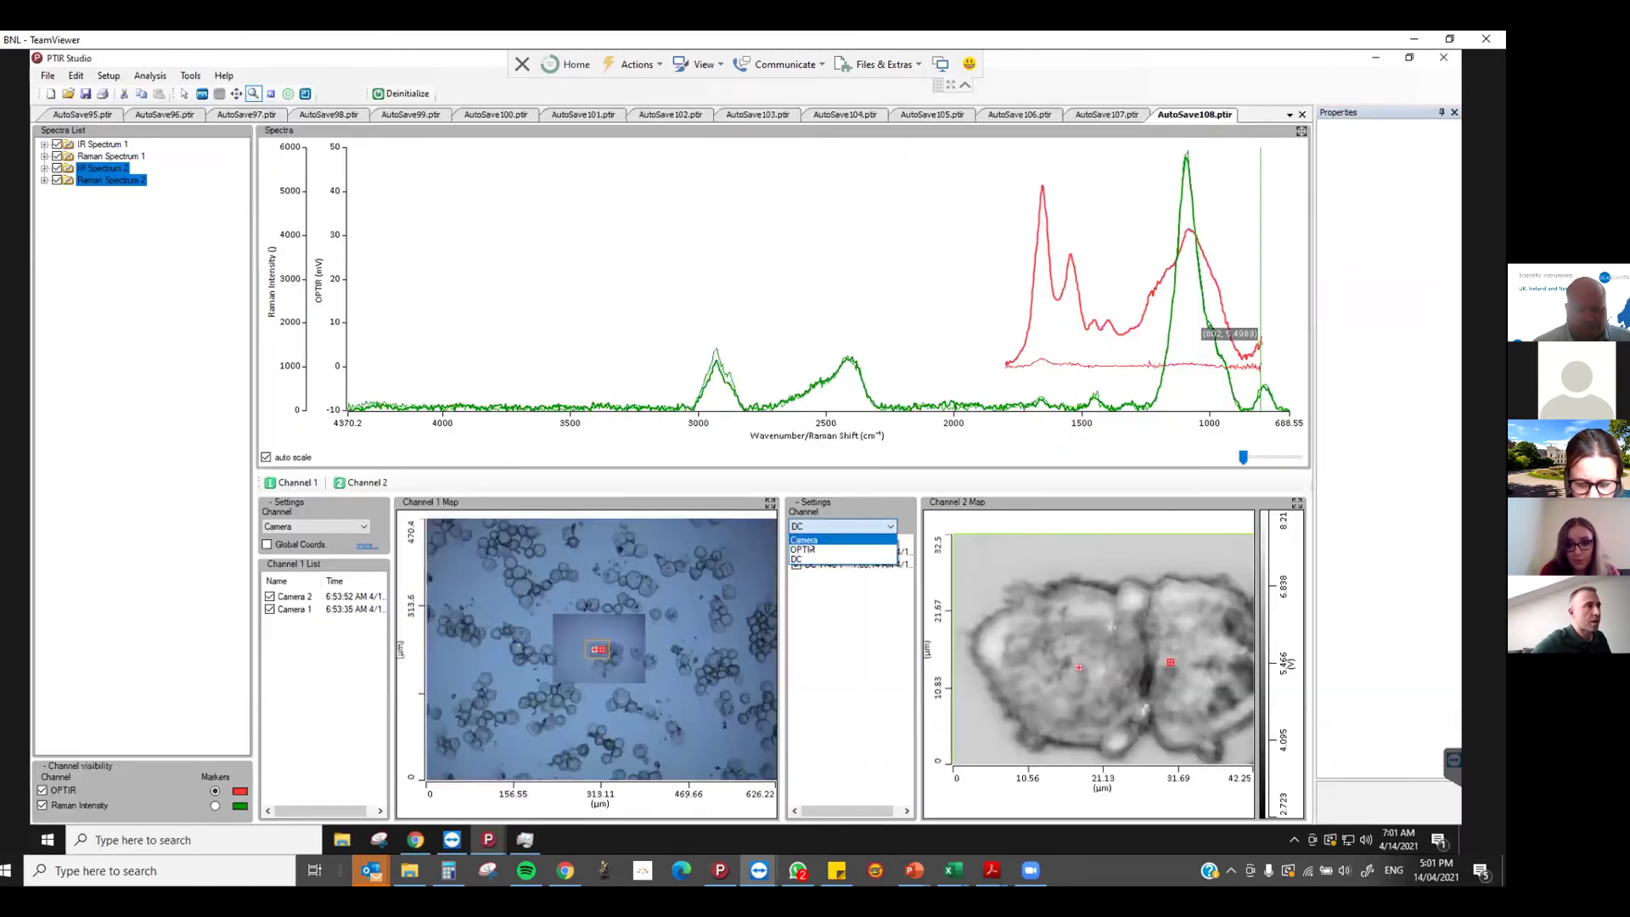
pyautogui.click(810, 549)
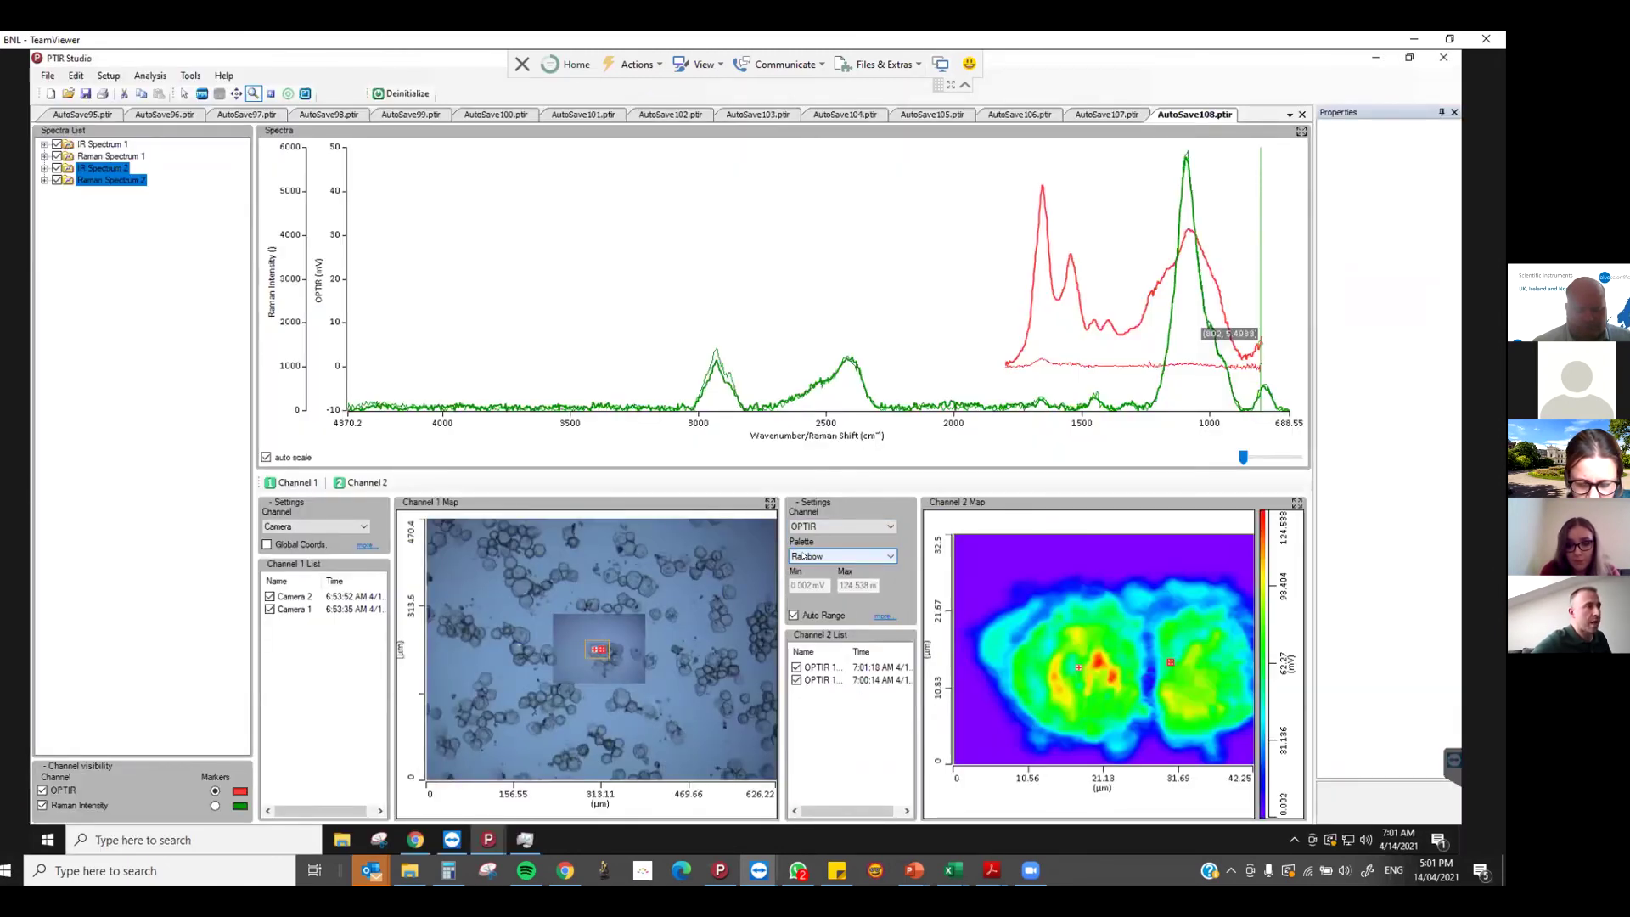
pyautogui.doubleClick(851, 651)
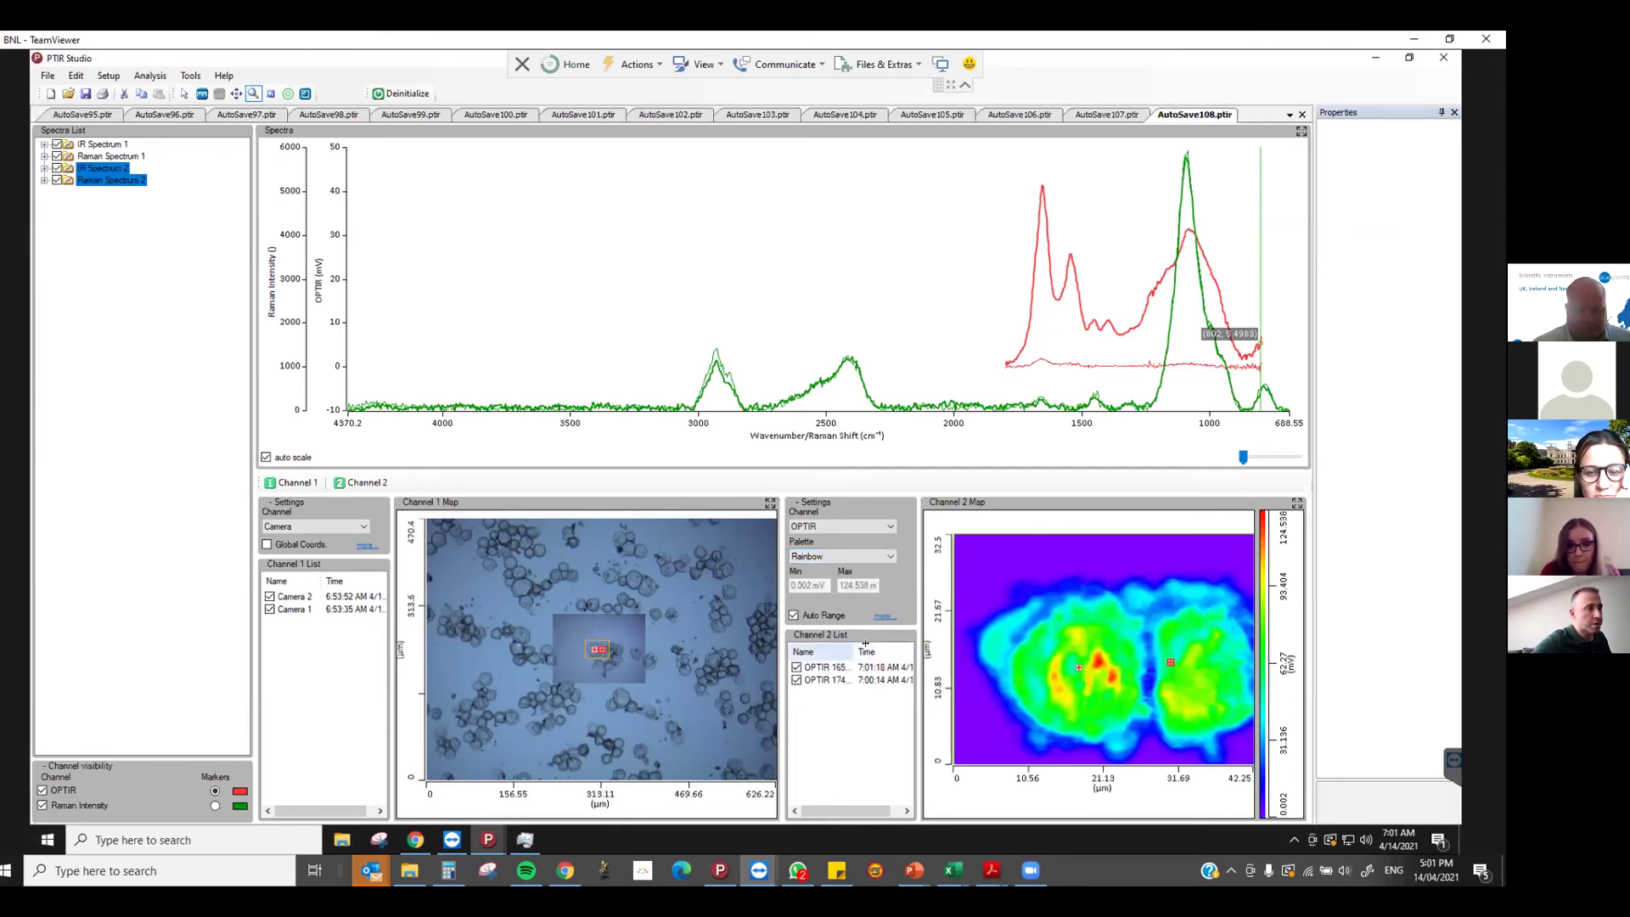
pyautogui.click(796, 680)
pyautogui.click(813, 668)
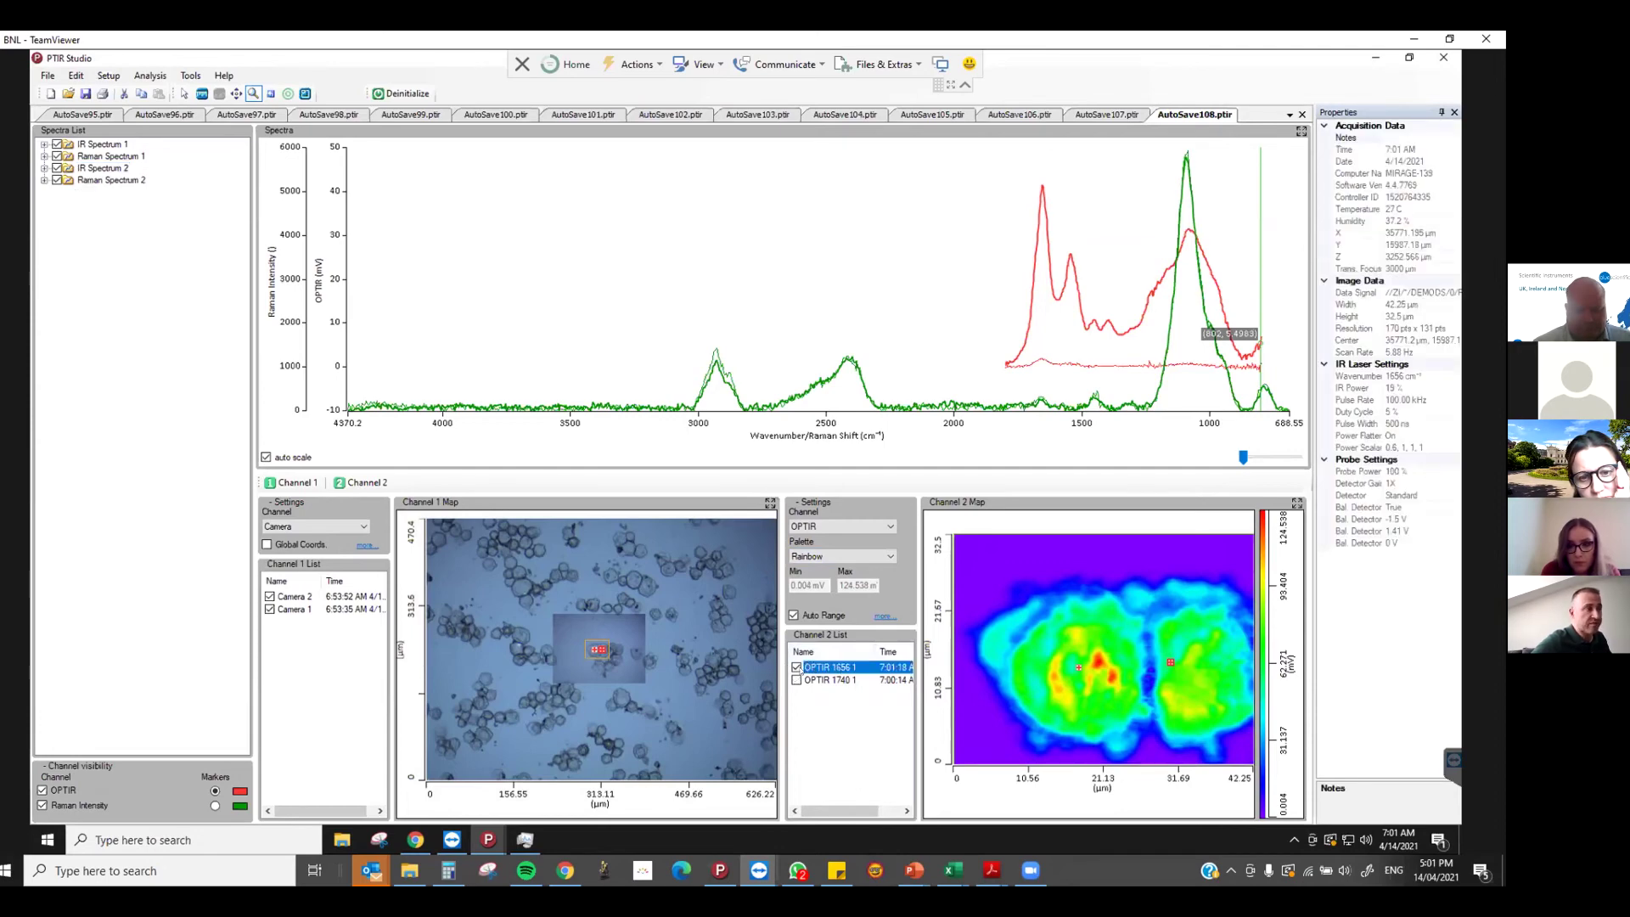
# Compare the OPTIR 1740 and OPTIR 1656 images by toggling their visibility, leaving both shown
pyautogui.click(796, 680)
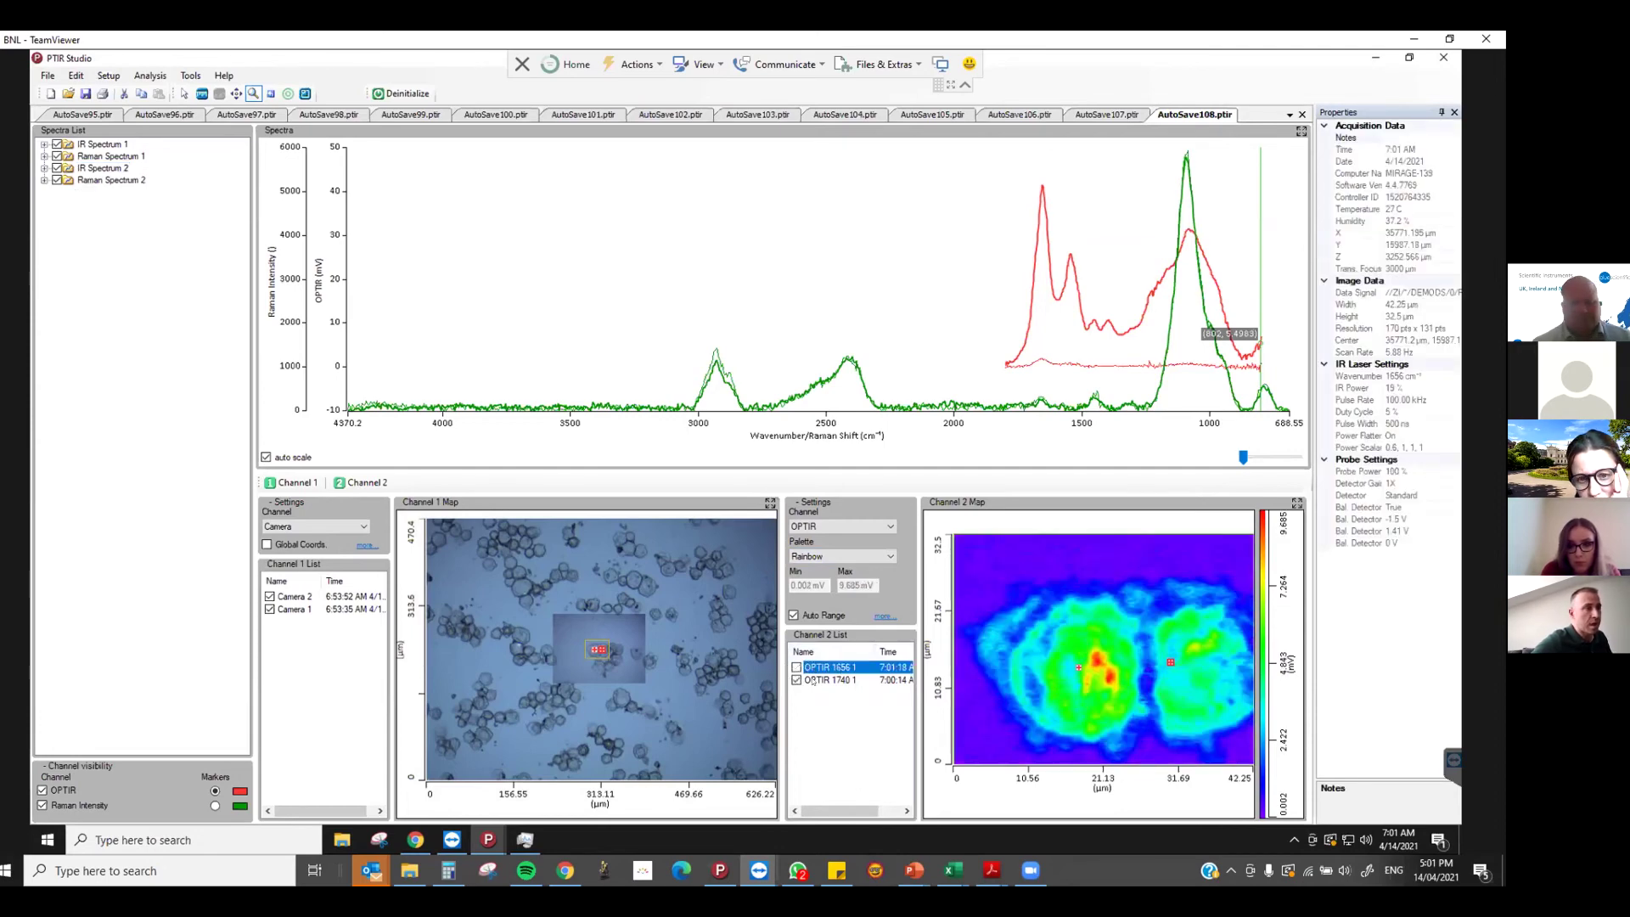
pyautogui.click(810, 680)
pyautogui.click(796, 680)
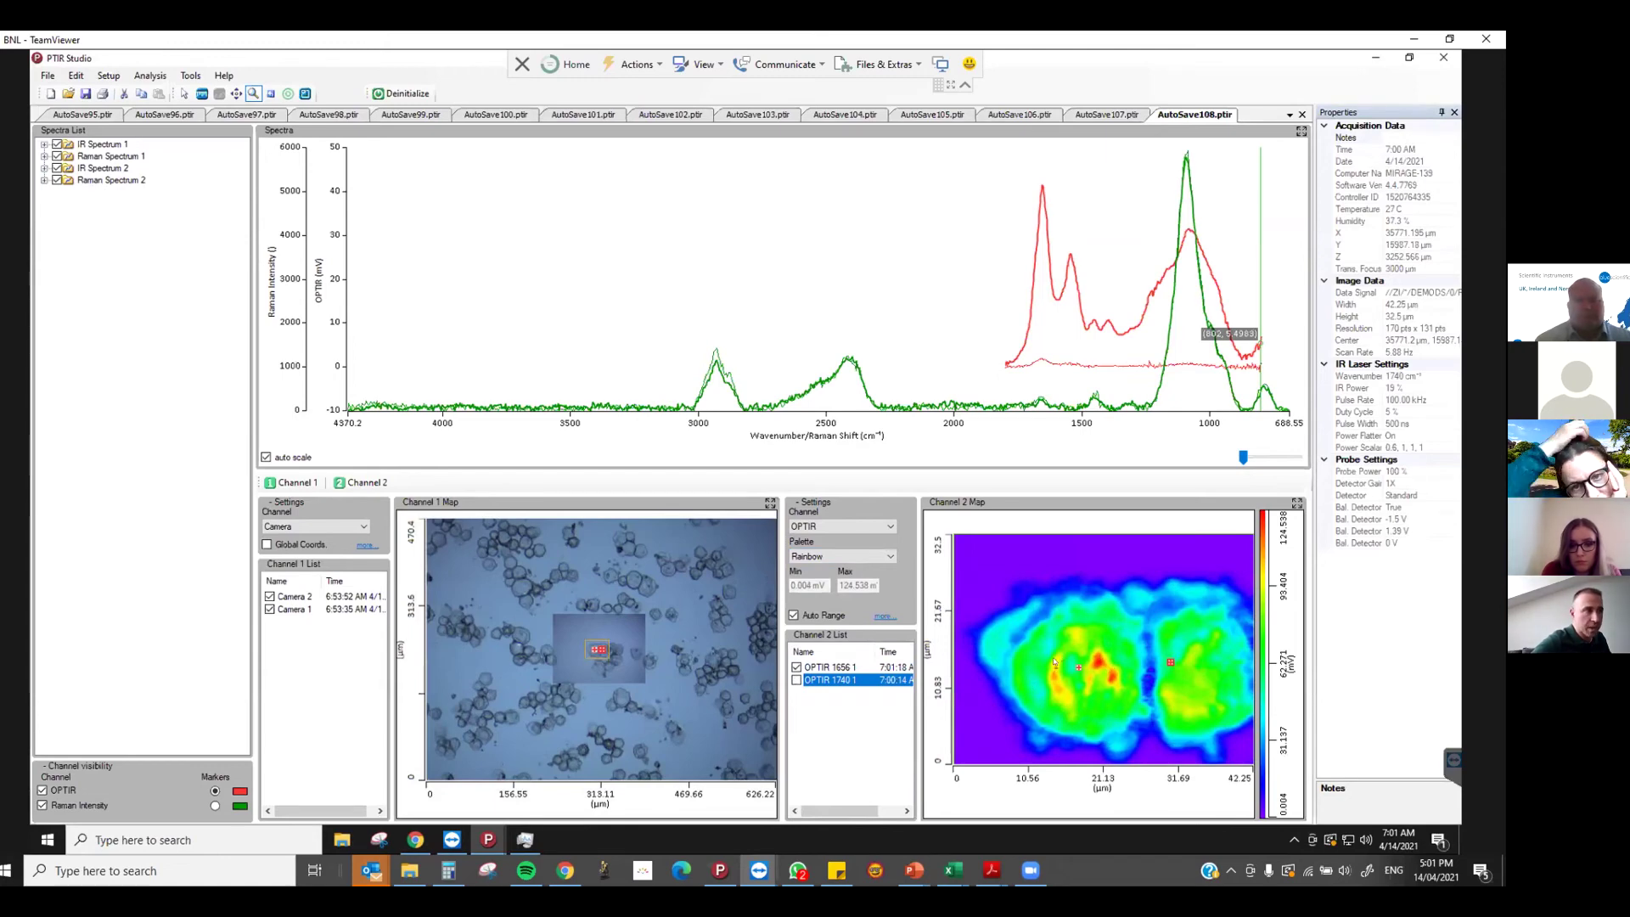
pyautogui.click(797, 680)
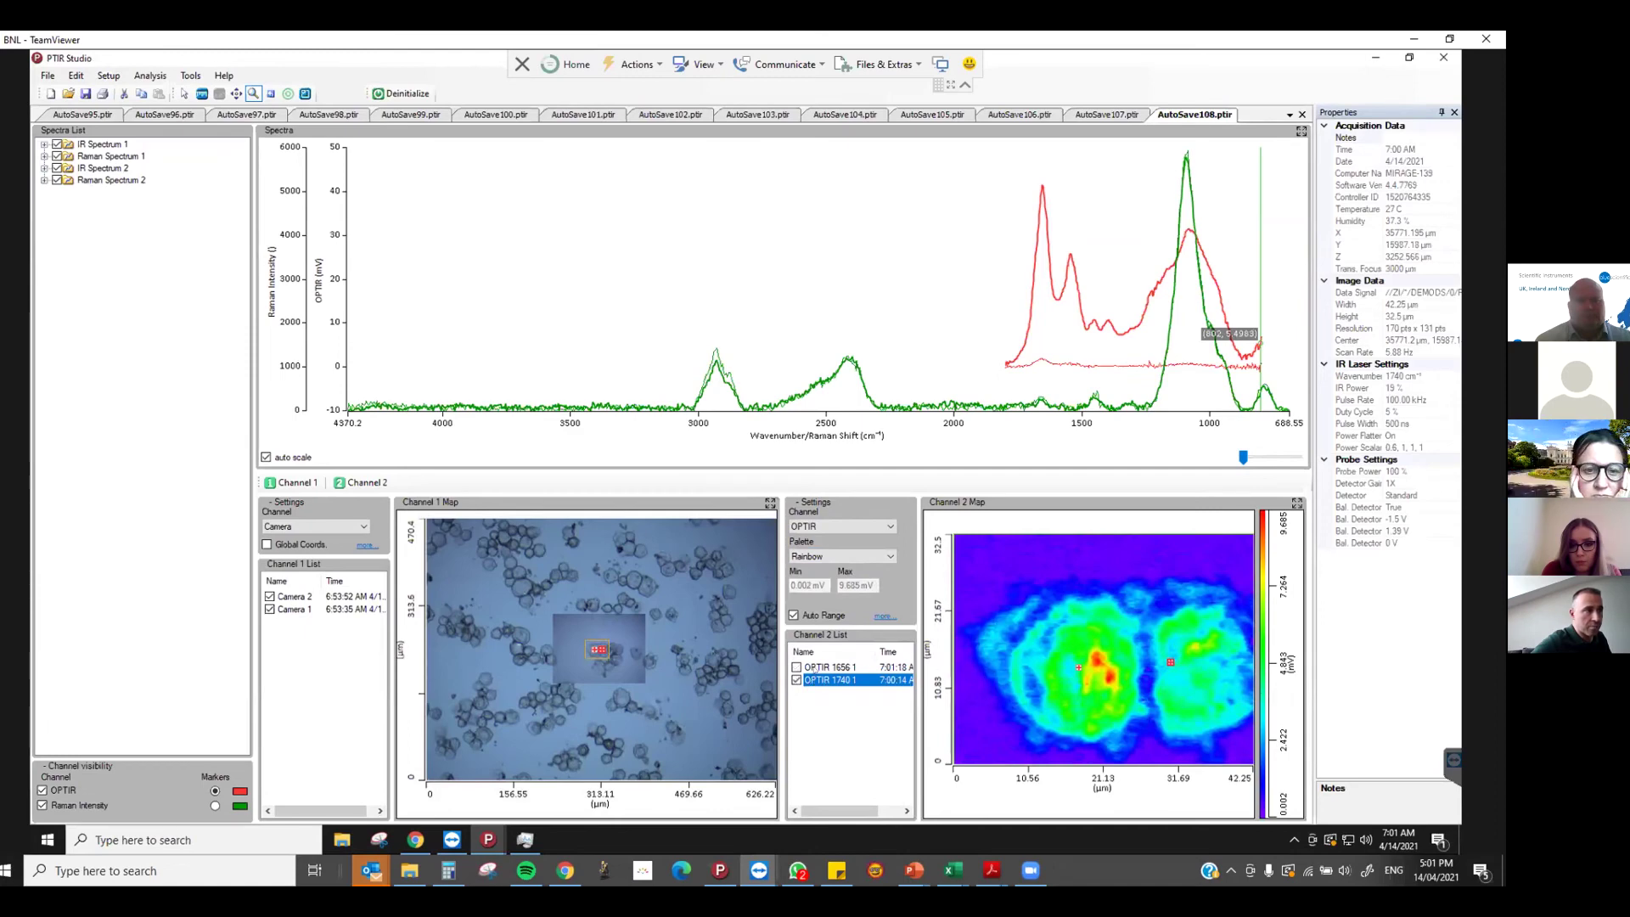
pyautogui.click(797, 667)
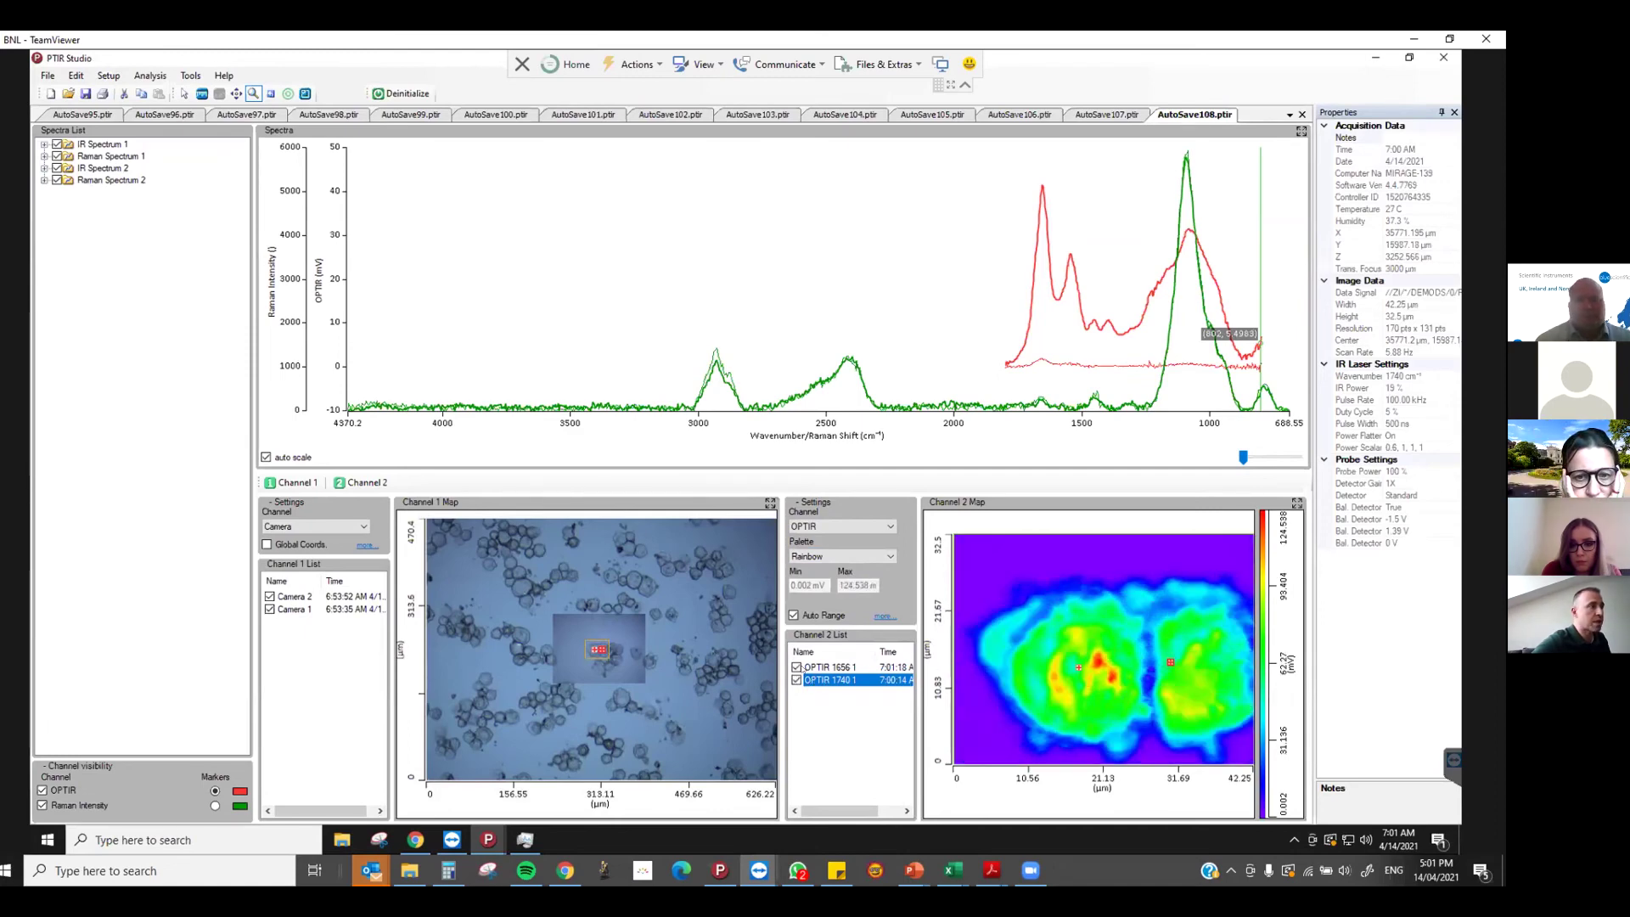
# Calculate the ratio of OPTIR 1656 to OPTIR 1740 with cross-correlated inputs, using OPTIR 1656 as correlation image A, and accept the ratio image
pyautogui.click(155, 75)
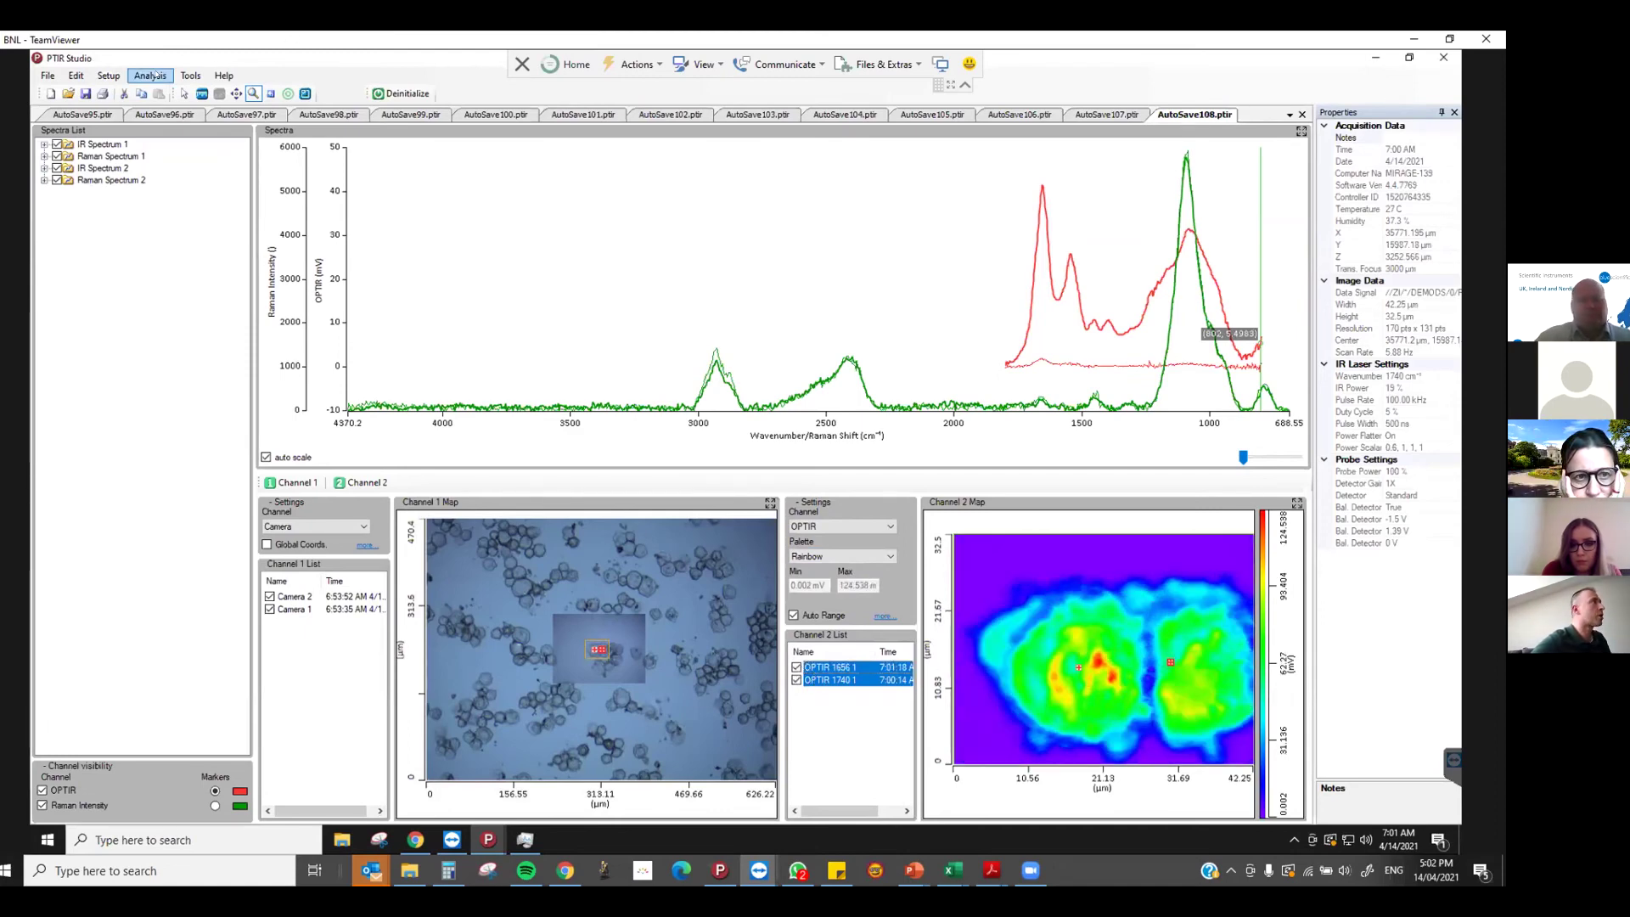
pyautogui.click(168, 145)
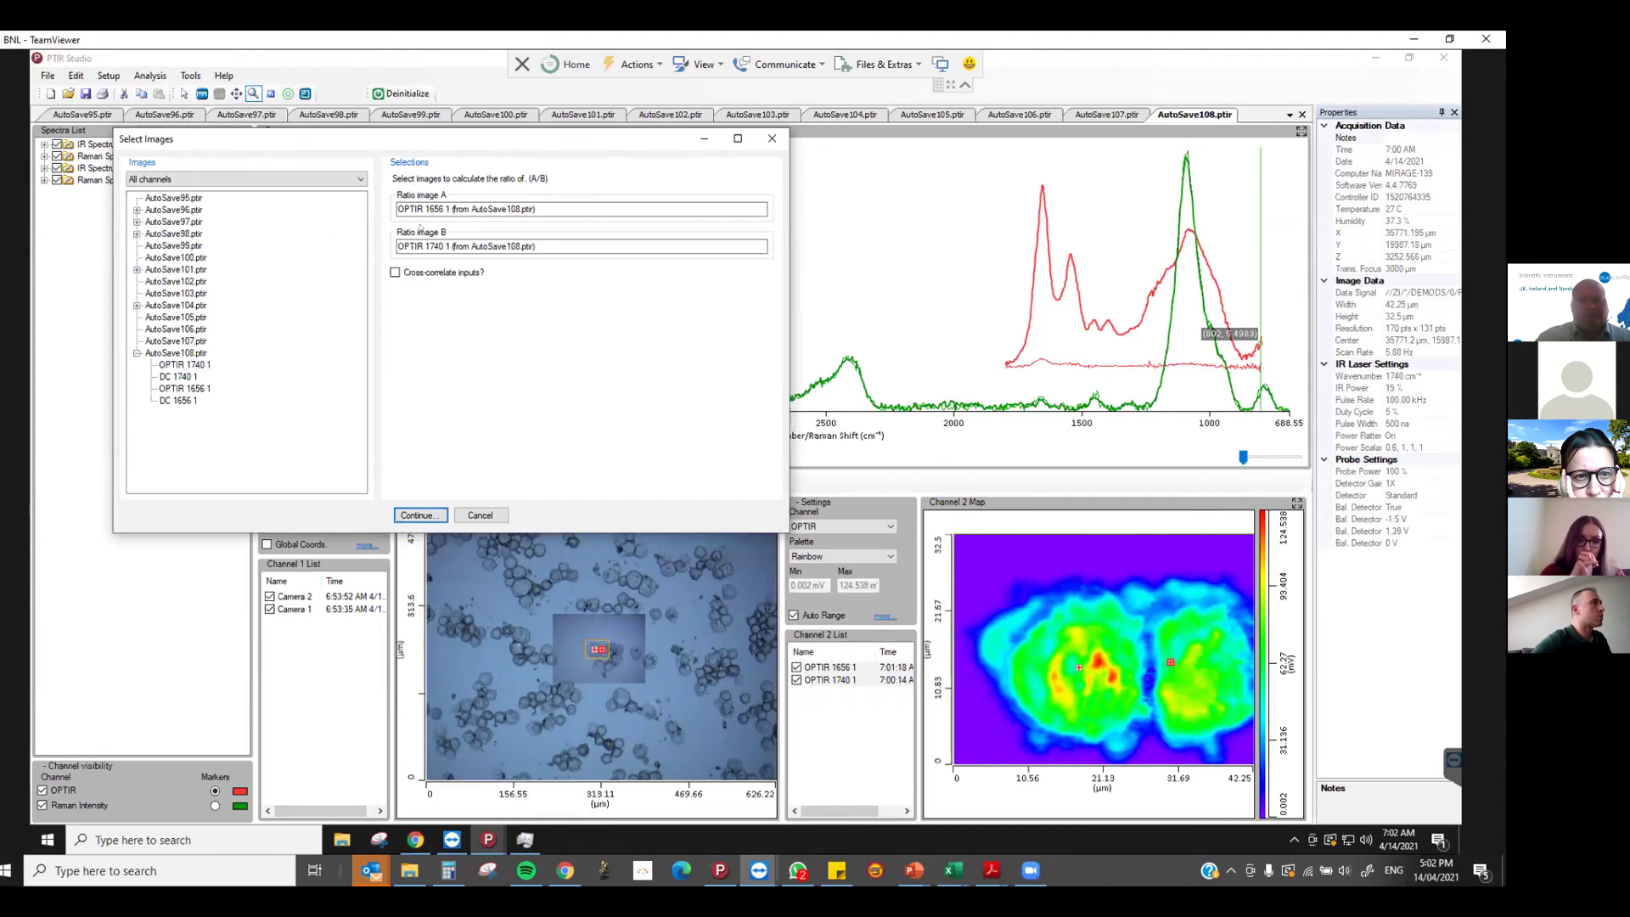
pyautogui.click(395, 272)
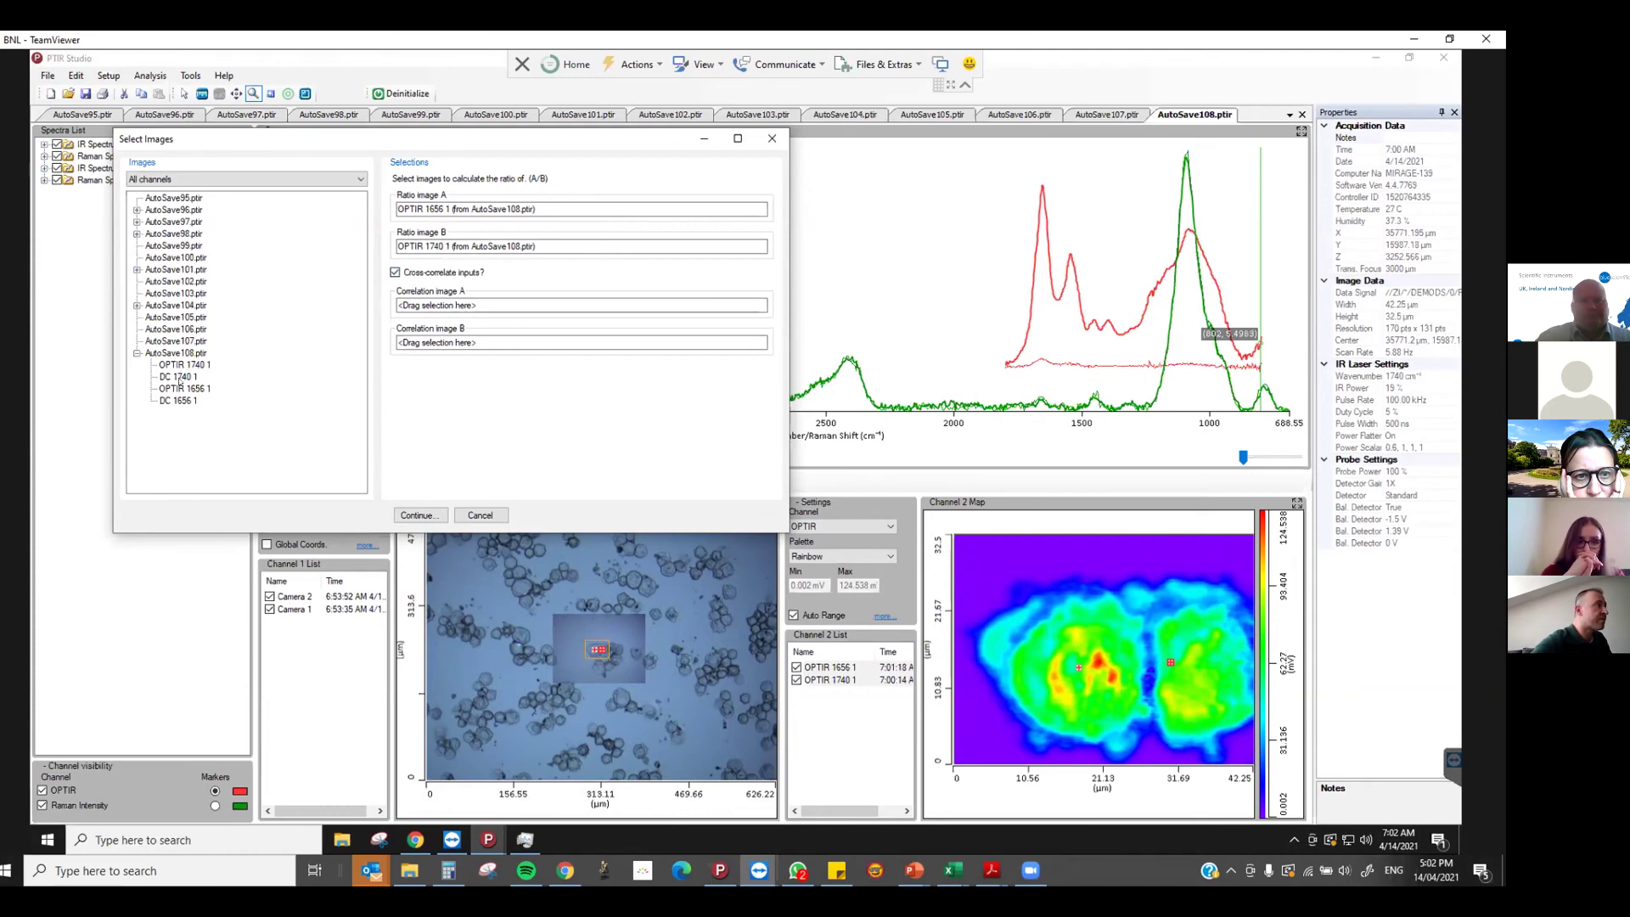
pyautogui.moveTo(179, 389); pyautogui.dragTo(408, 308)
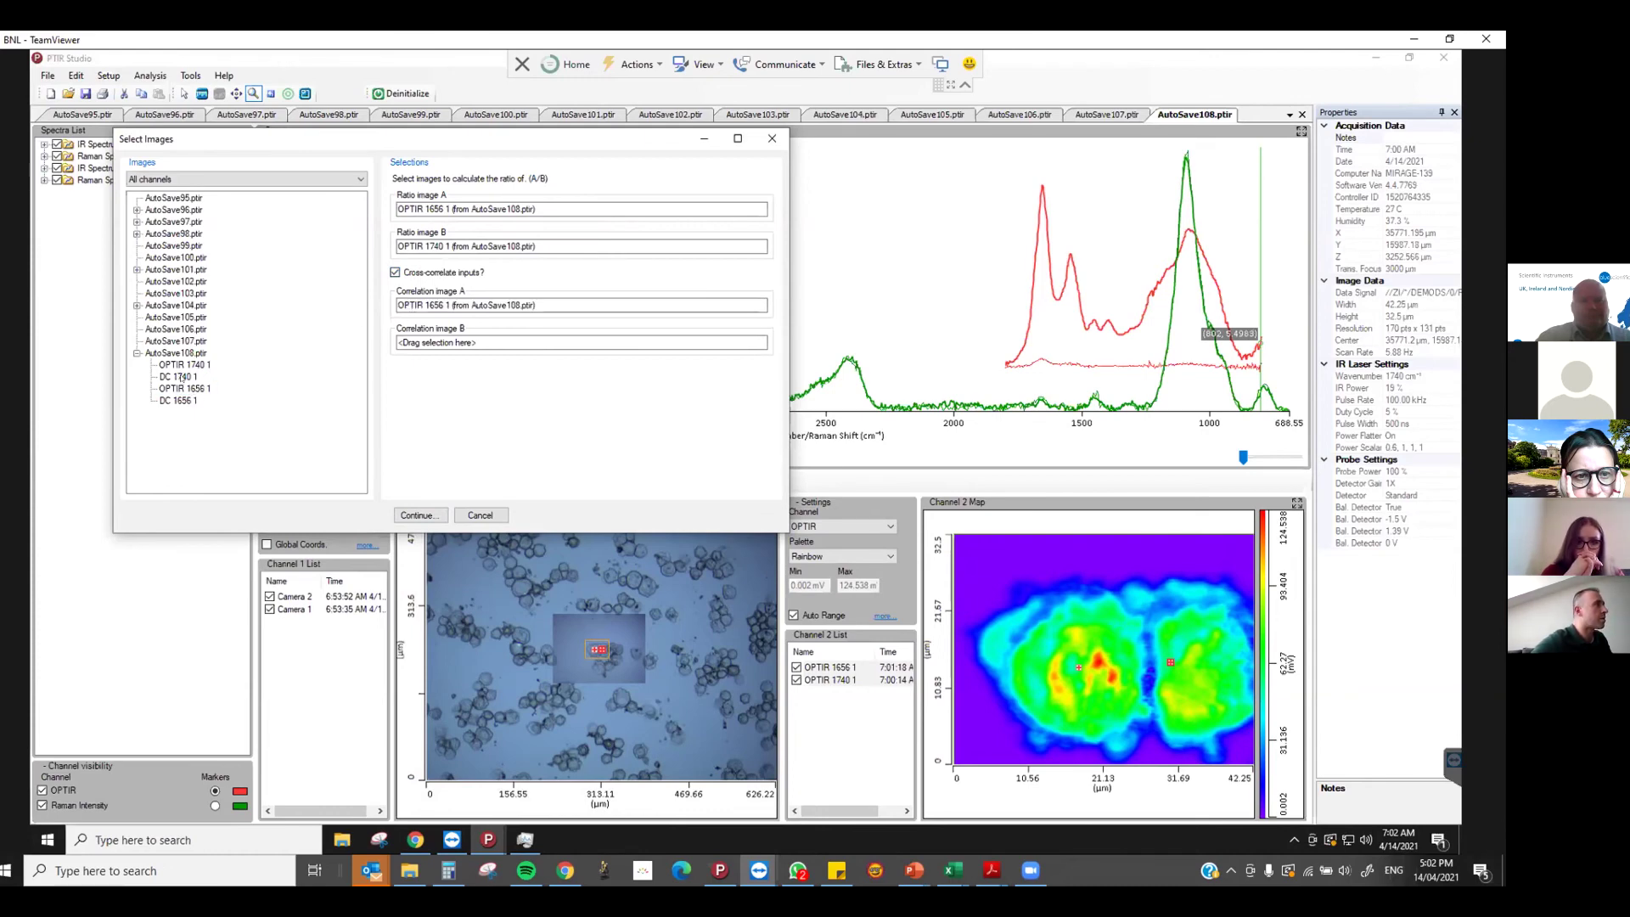
pyautogui.moveTo(422, 348); pyautogui.dragTo(422, 348)
pyautogui.click(419, 515)
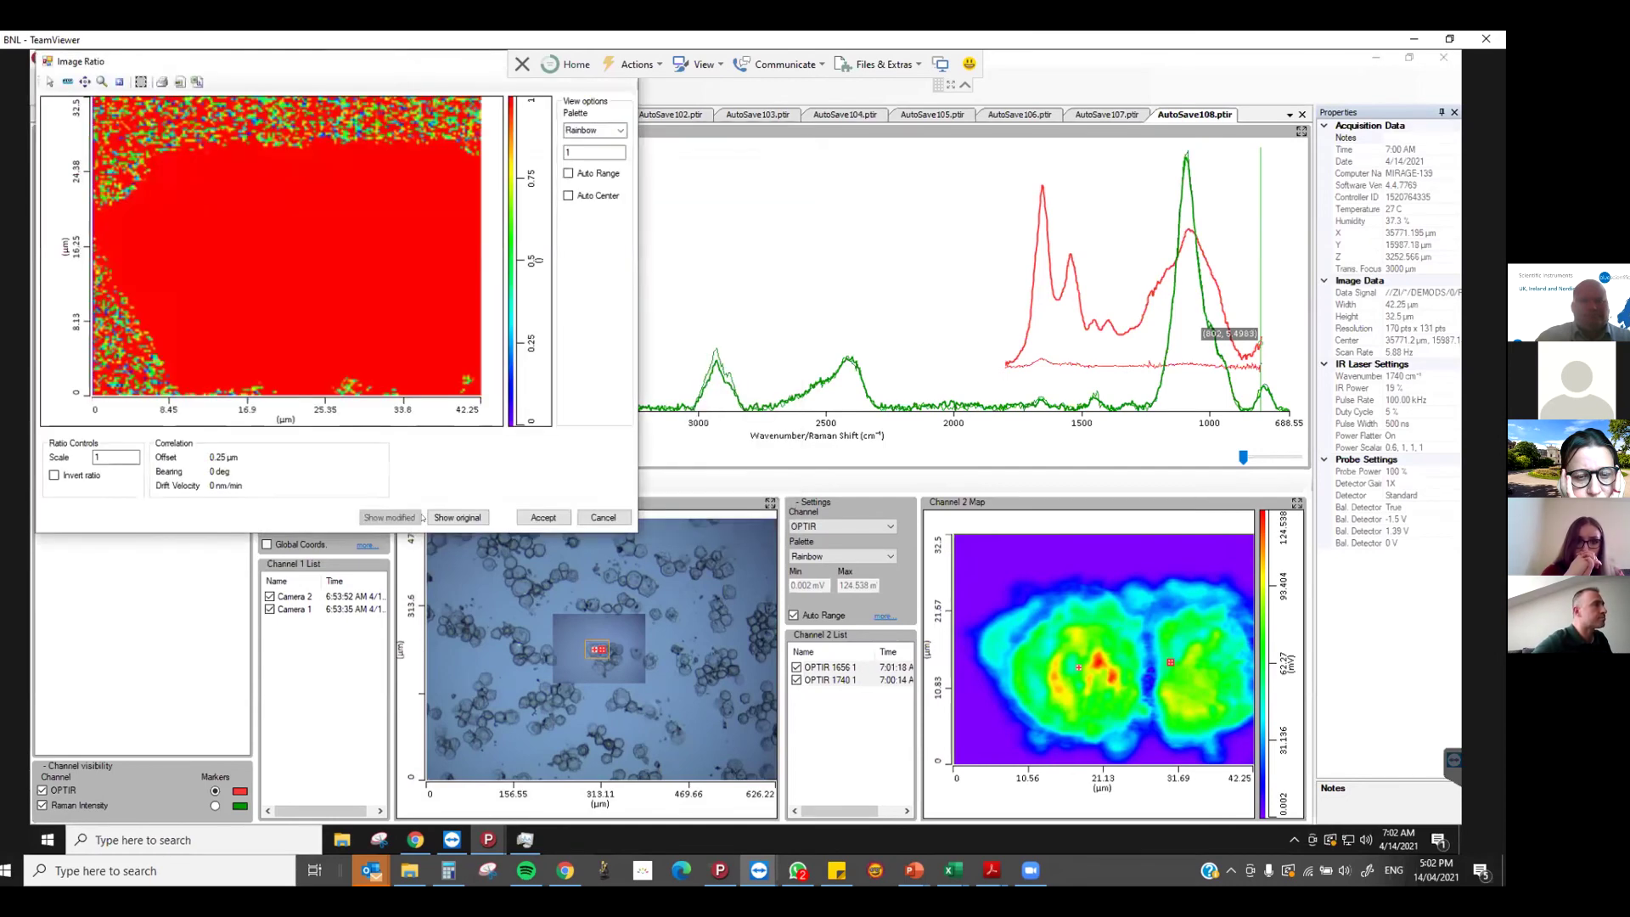
pyautogui.click(521, 519)
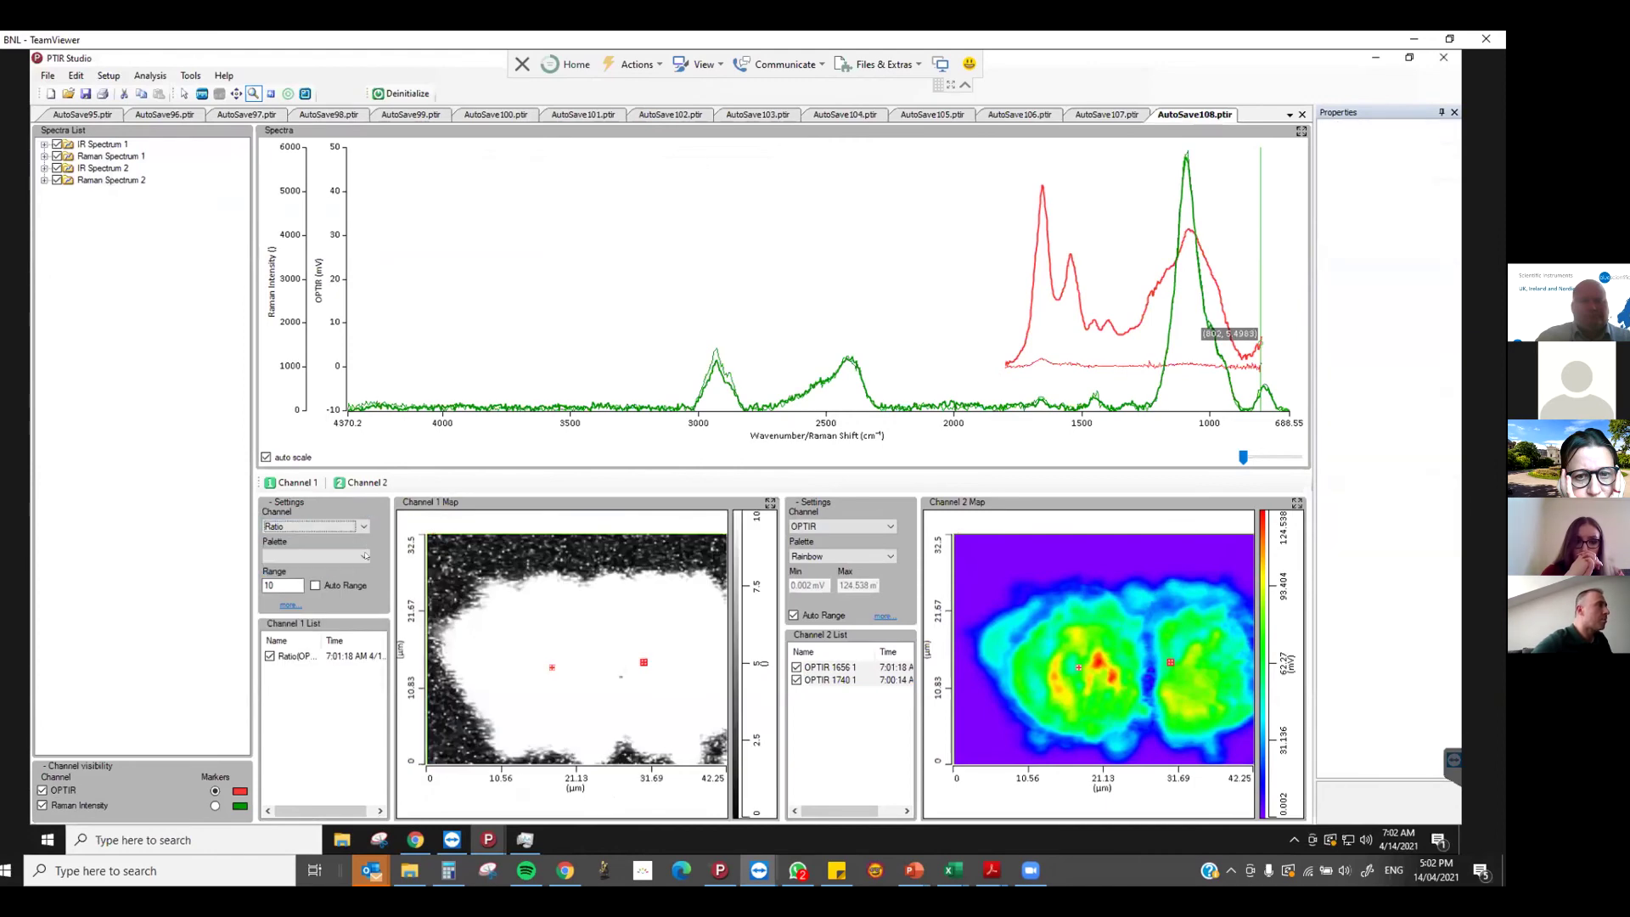
# Apply the ColdWarm palette to the Channel 1 ratio map and switch its scaling to Use Min/Max
pyautogui.click(364, 556)
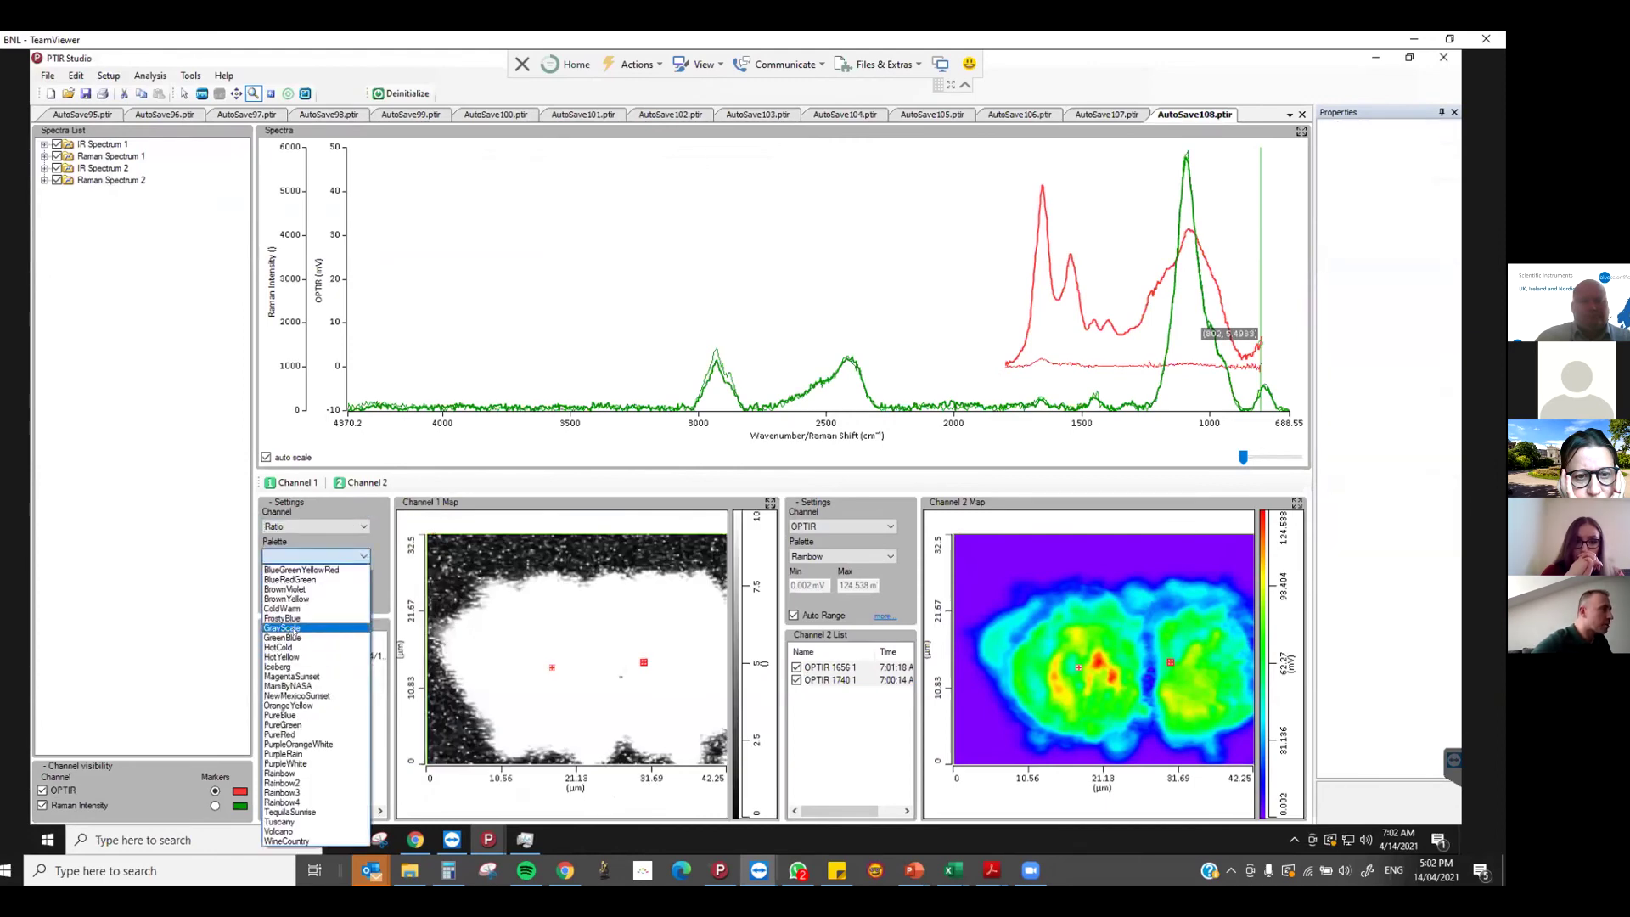
pyautogui.click(296, 609)
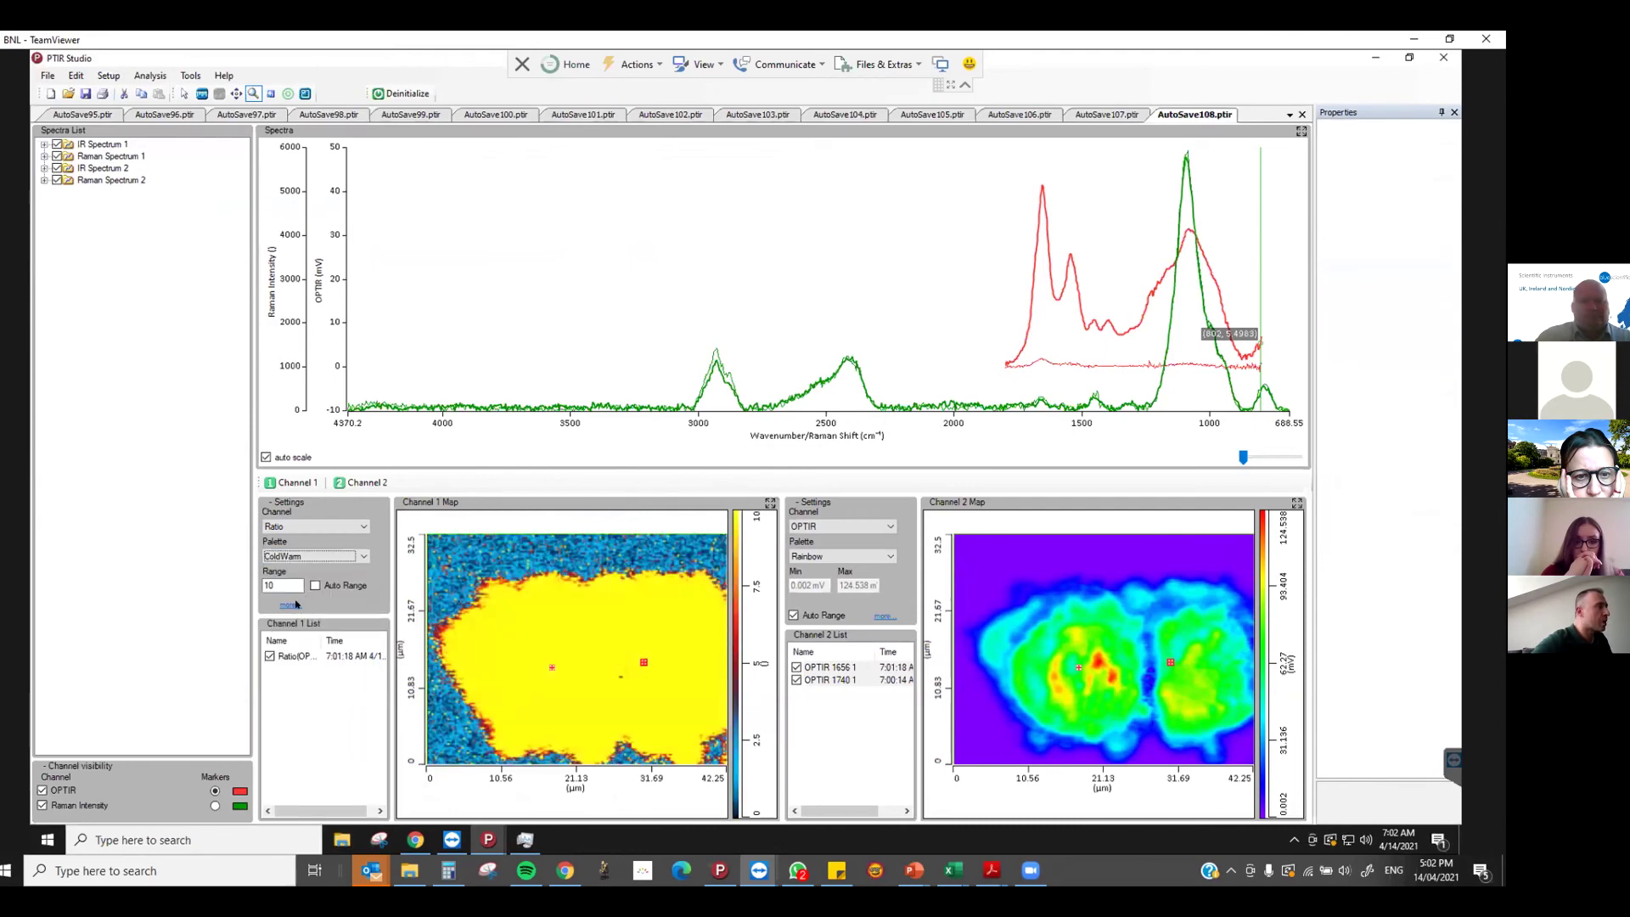
pyautogui.click(290, 605)
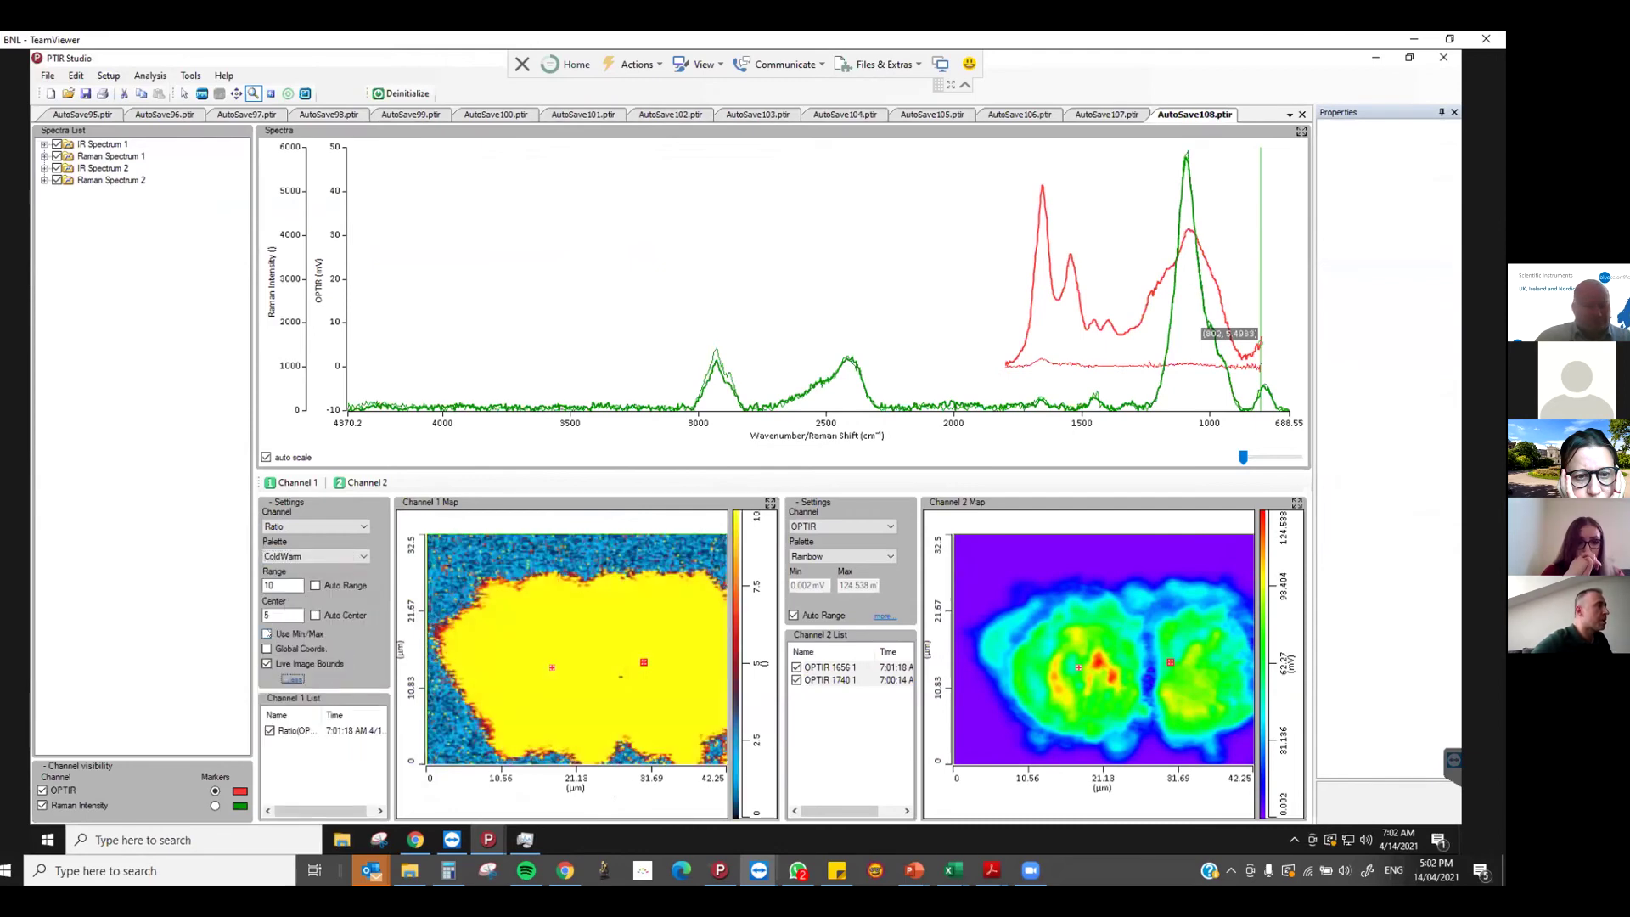
pyautogui.click(268, 631)
# Try ratio map maximums of 1, 20, 25 and 30, settle on 40, and adjust the name column width in the Channel 1 list
pyautogui.doubleClick(315, 585)
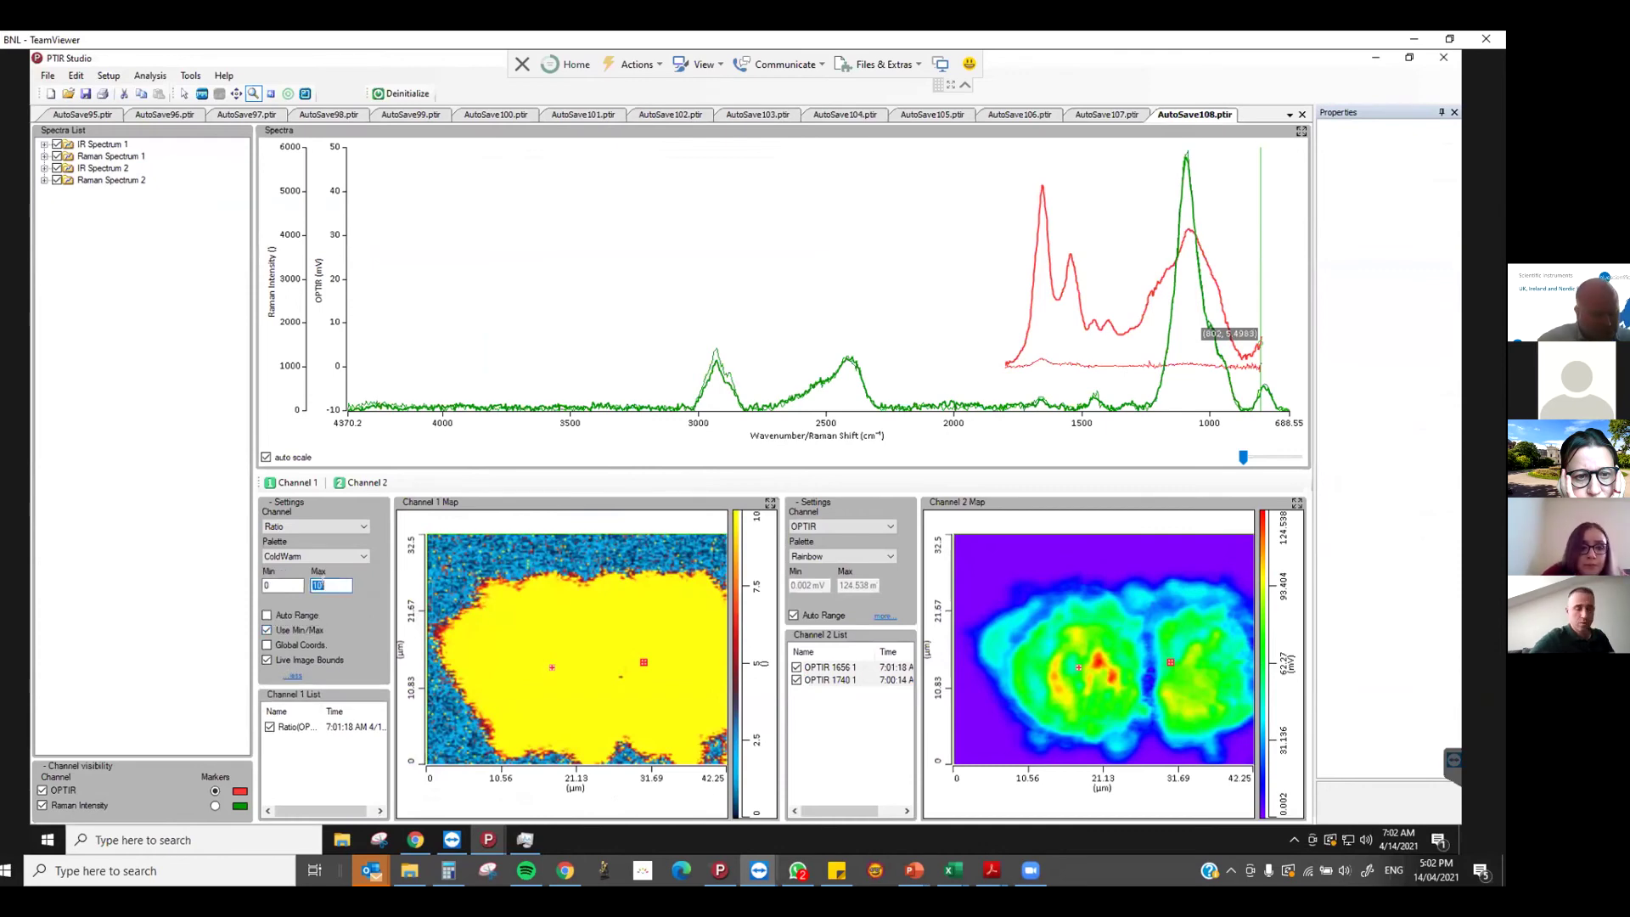
pyautogui.press('Return')
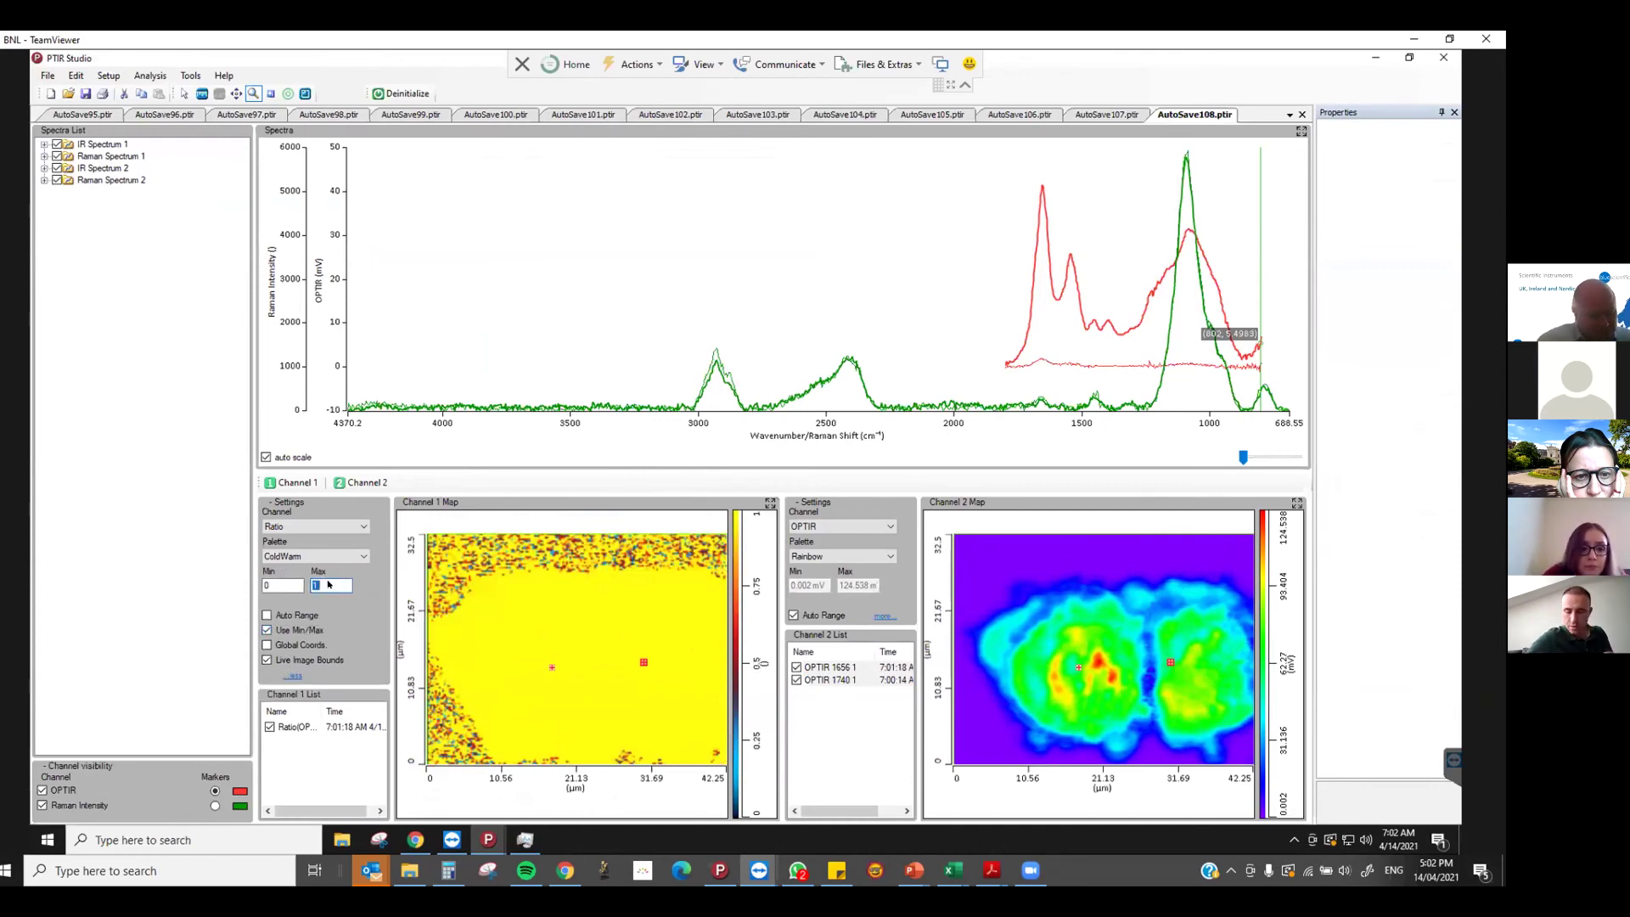
pyautogui.press('Return')
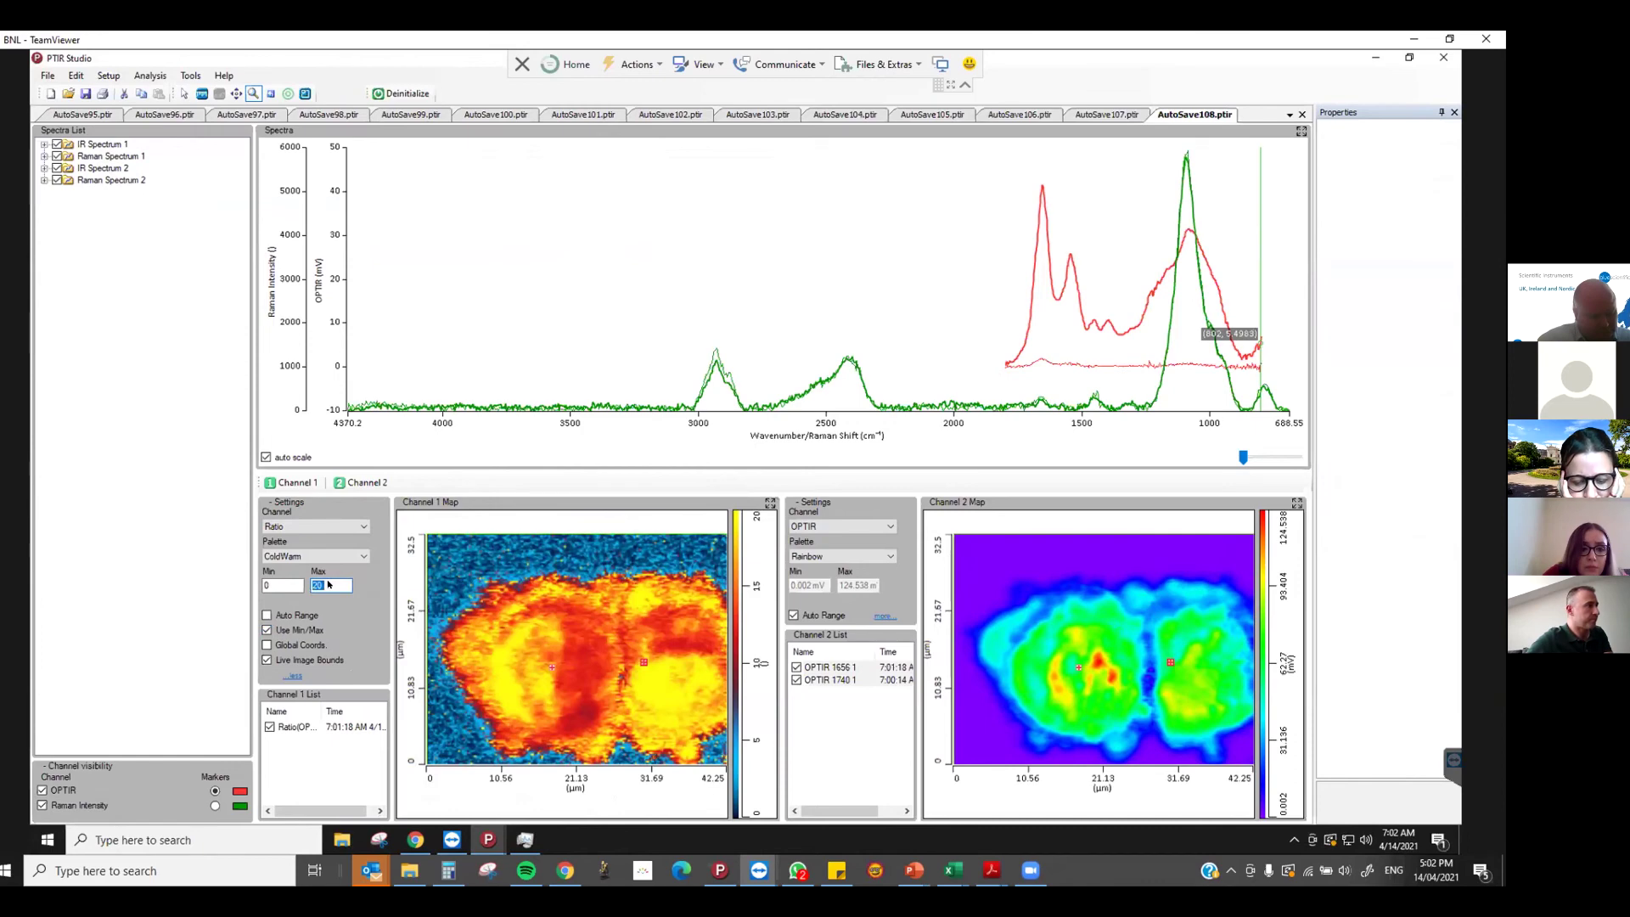
pyautogui.write('25')
pyautogui.press('Return')
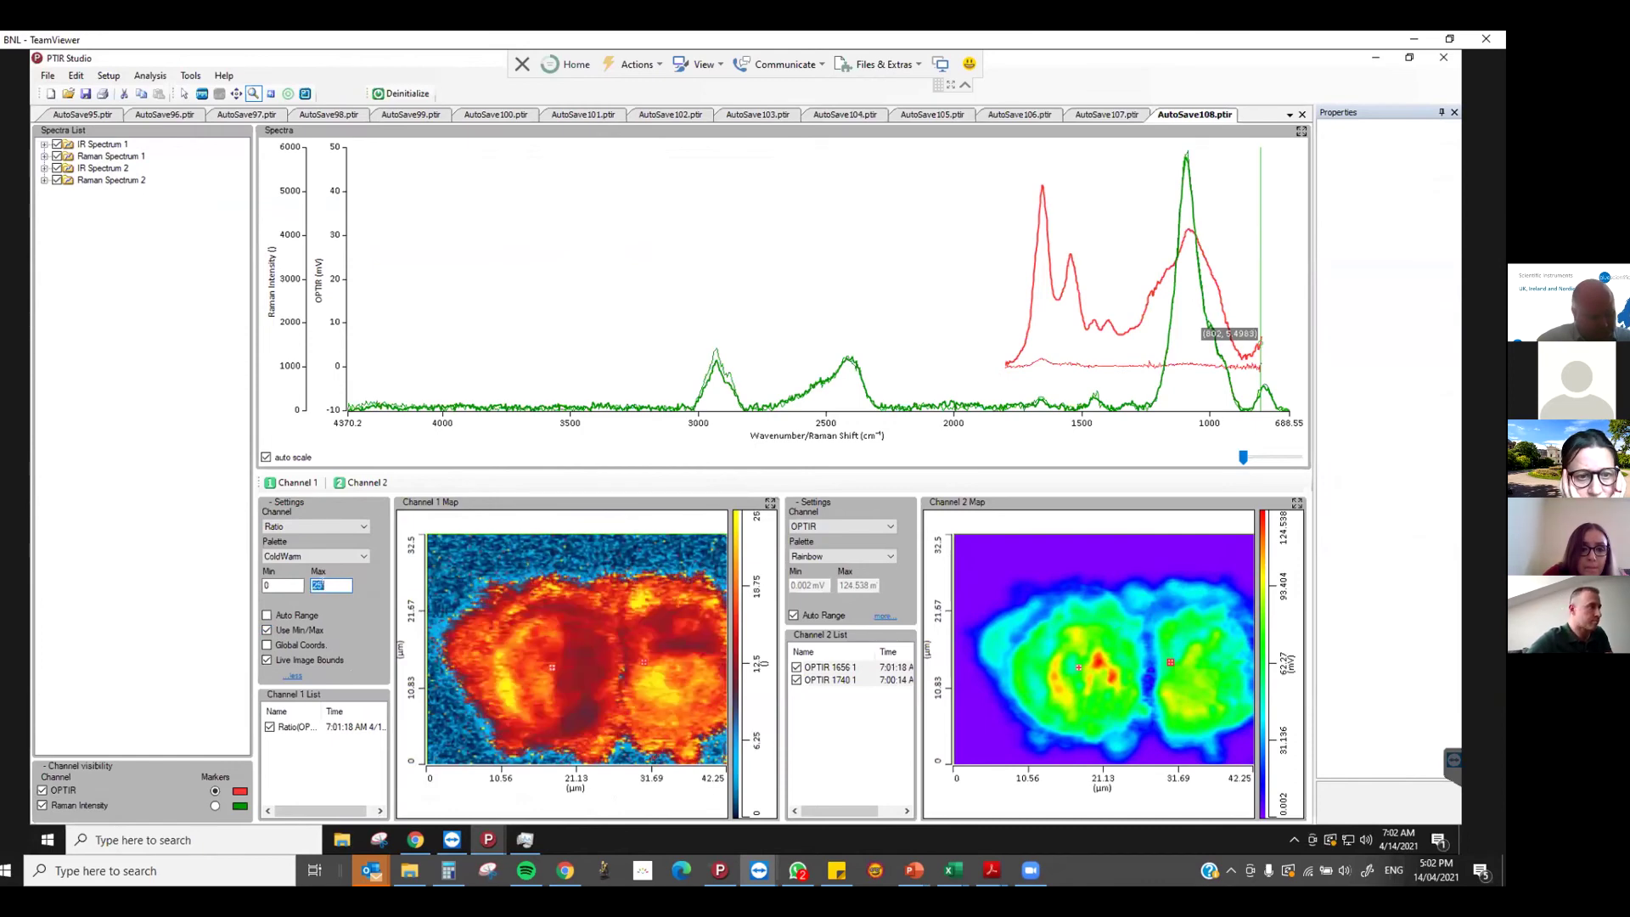
pyautogui.write('3')
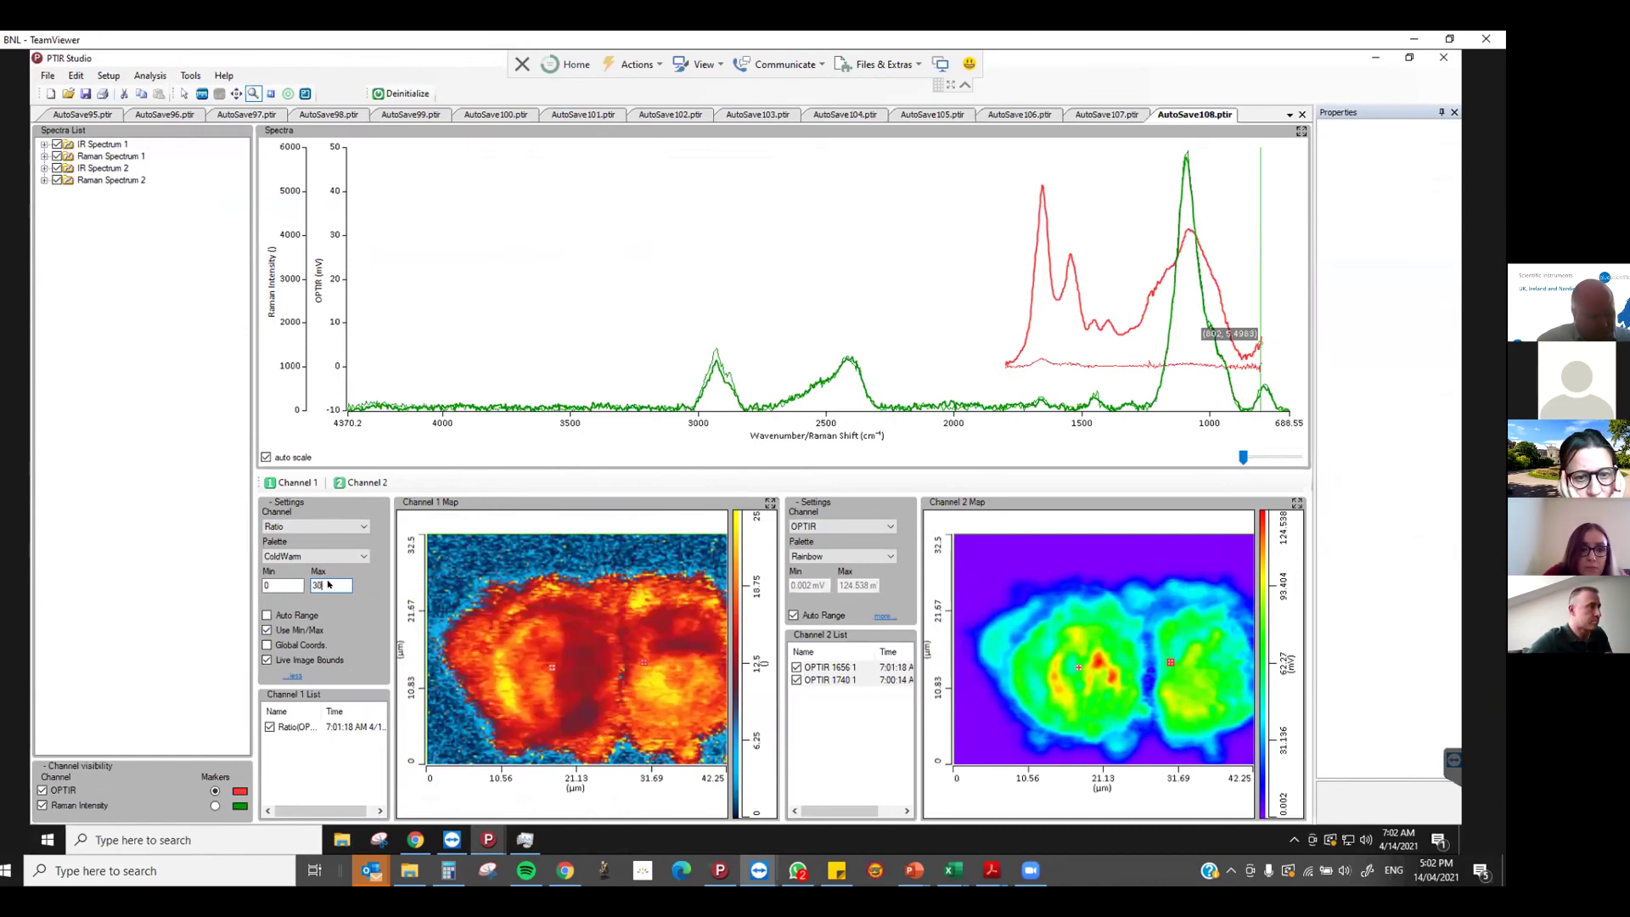
pyautogui.write('0')
pyautogui.press('Return')
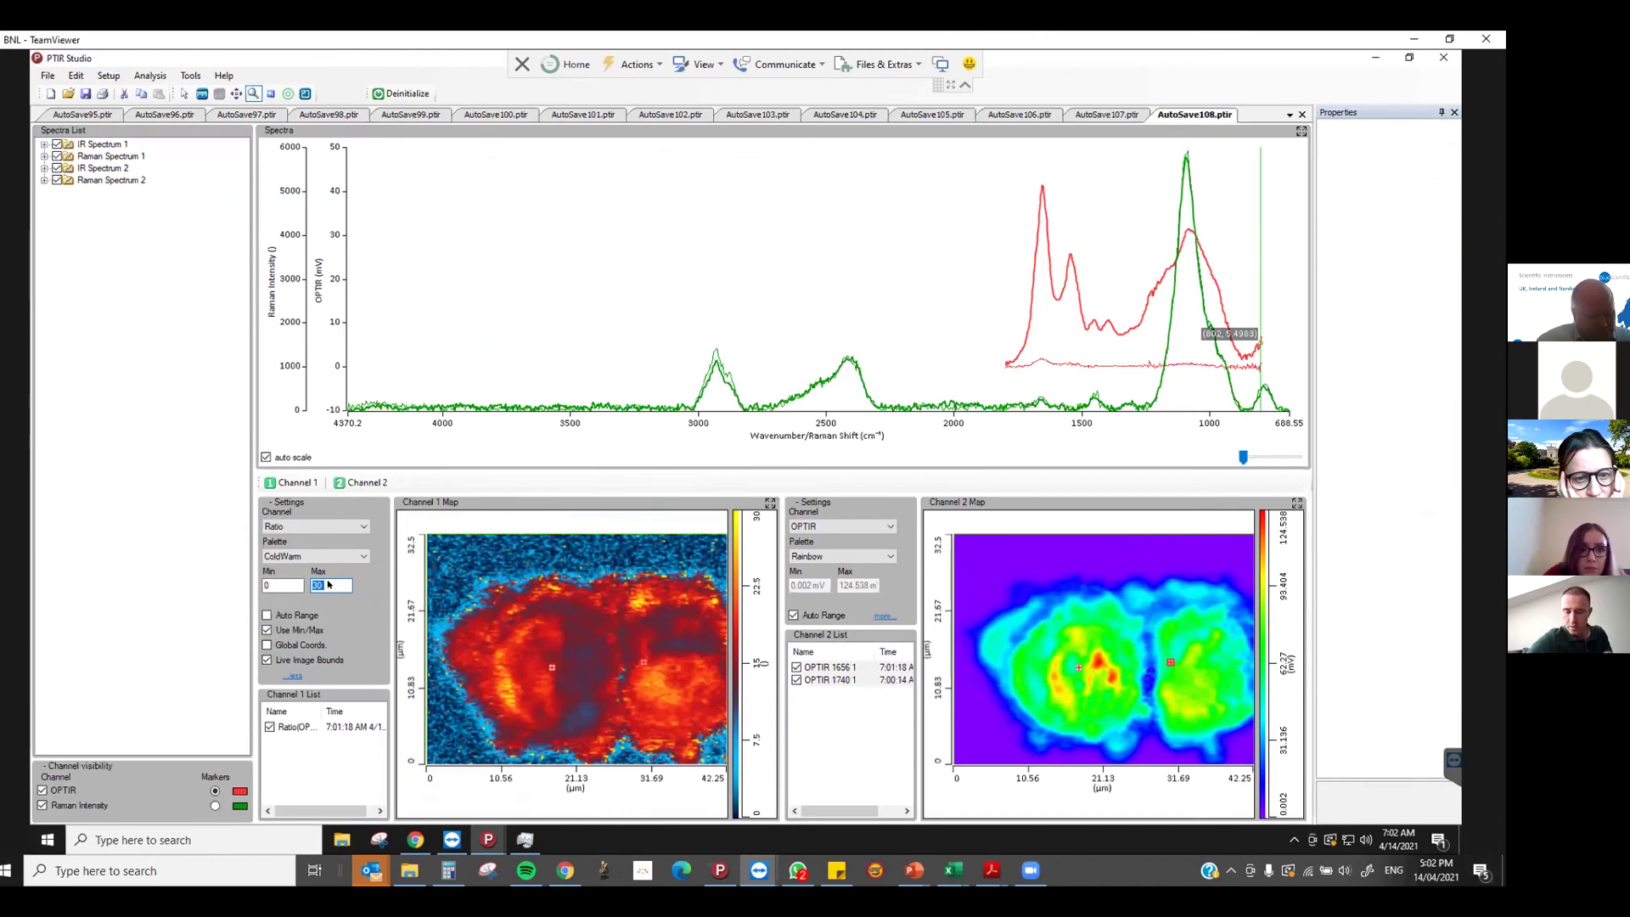
pyautogui.write('40')
pyautogui.press('Return')
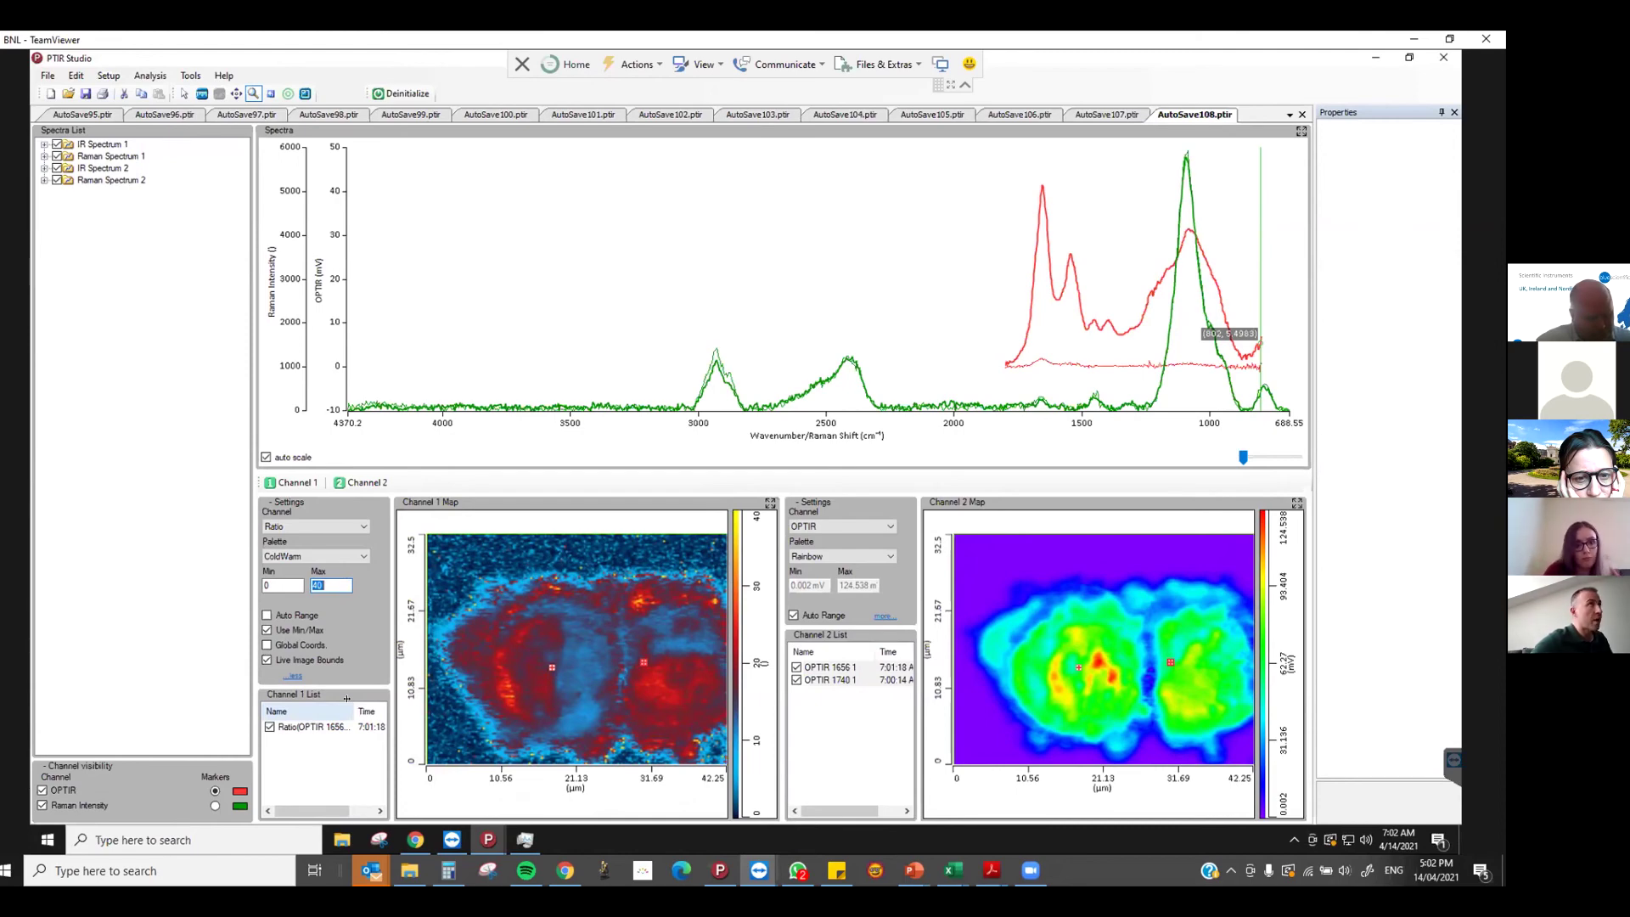
pyautogui.moveTo(354, 711); pyautogui.dragTo(348, 712)
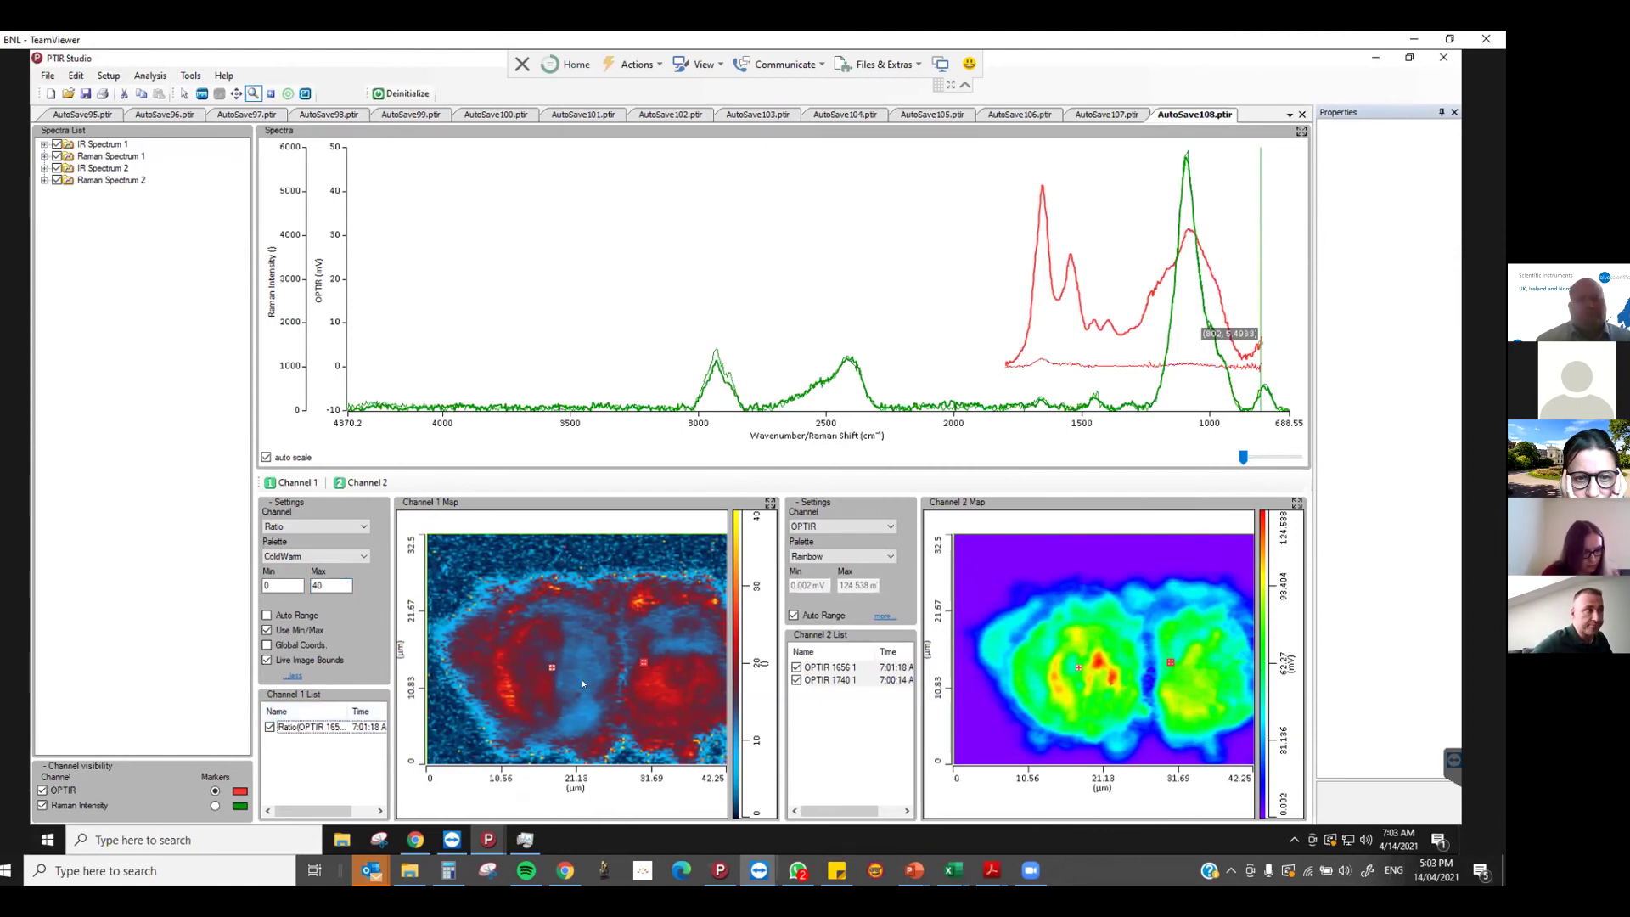
# Send the ratio image to the array view and keep the IR + Raman acquisition mode at Single
pyautogui.rightClick(319, 725)
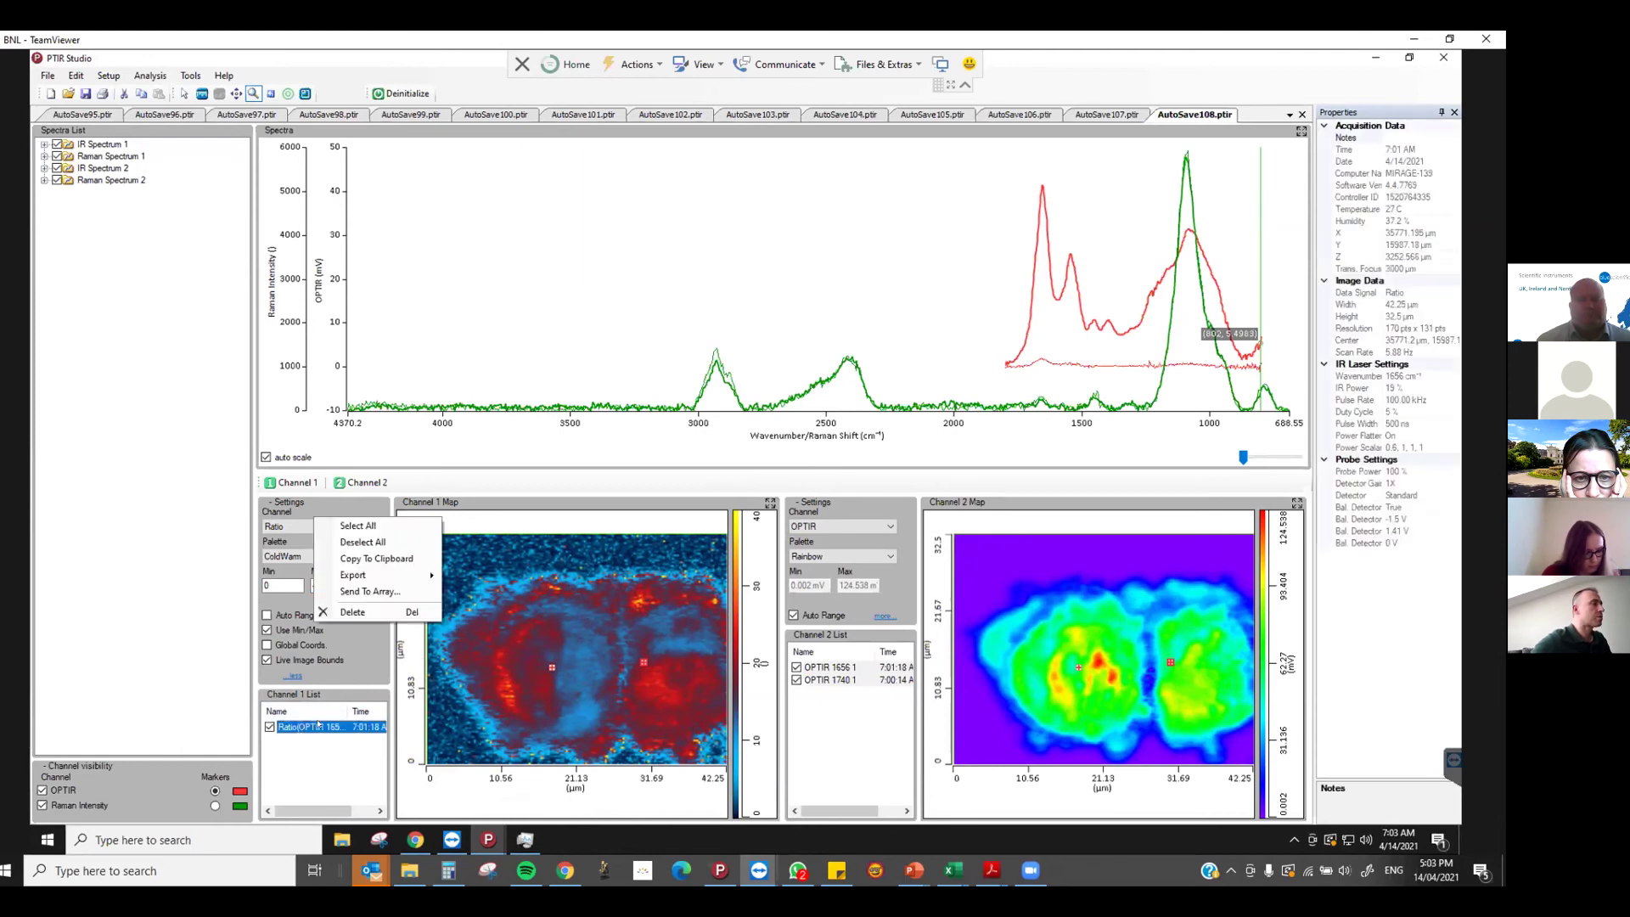
pyautogui.click(385, 591)
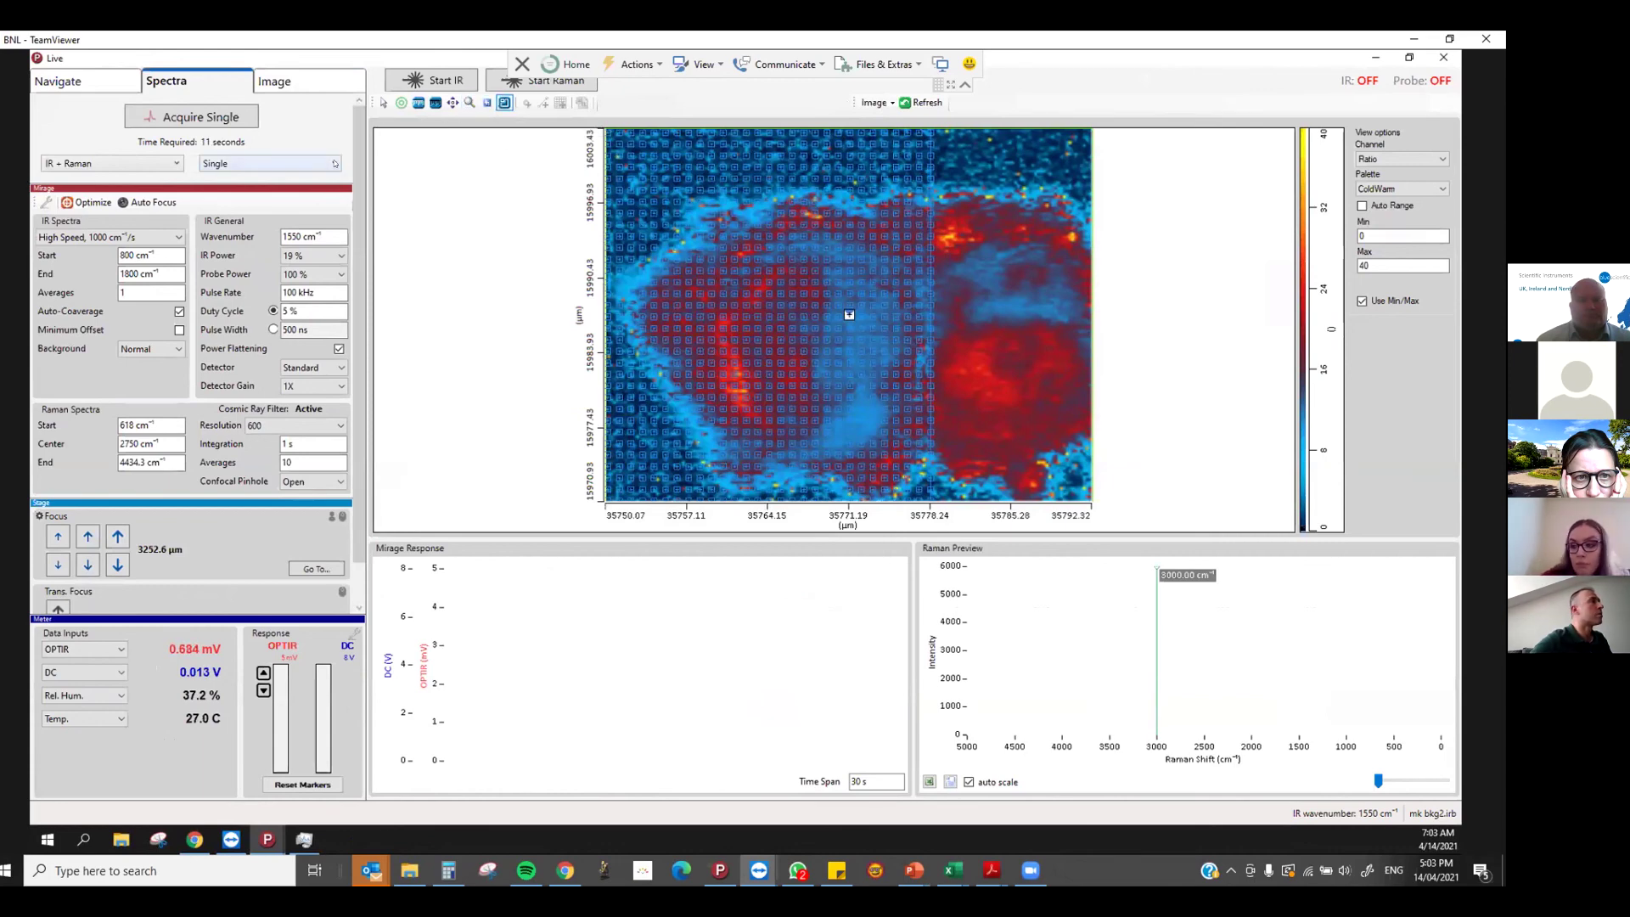
pyautogui.click(317, 166)
pyautogui.click(294, 180)
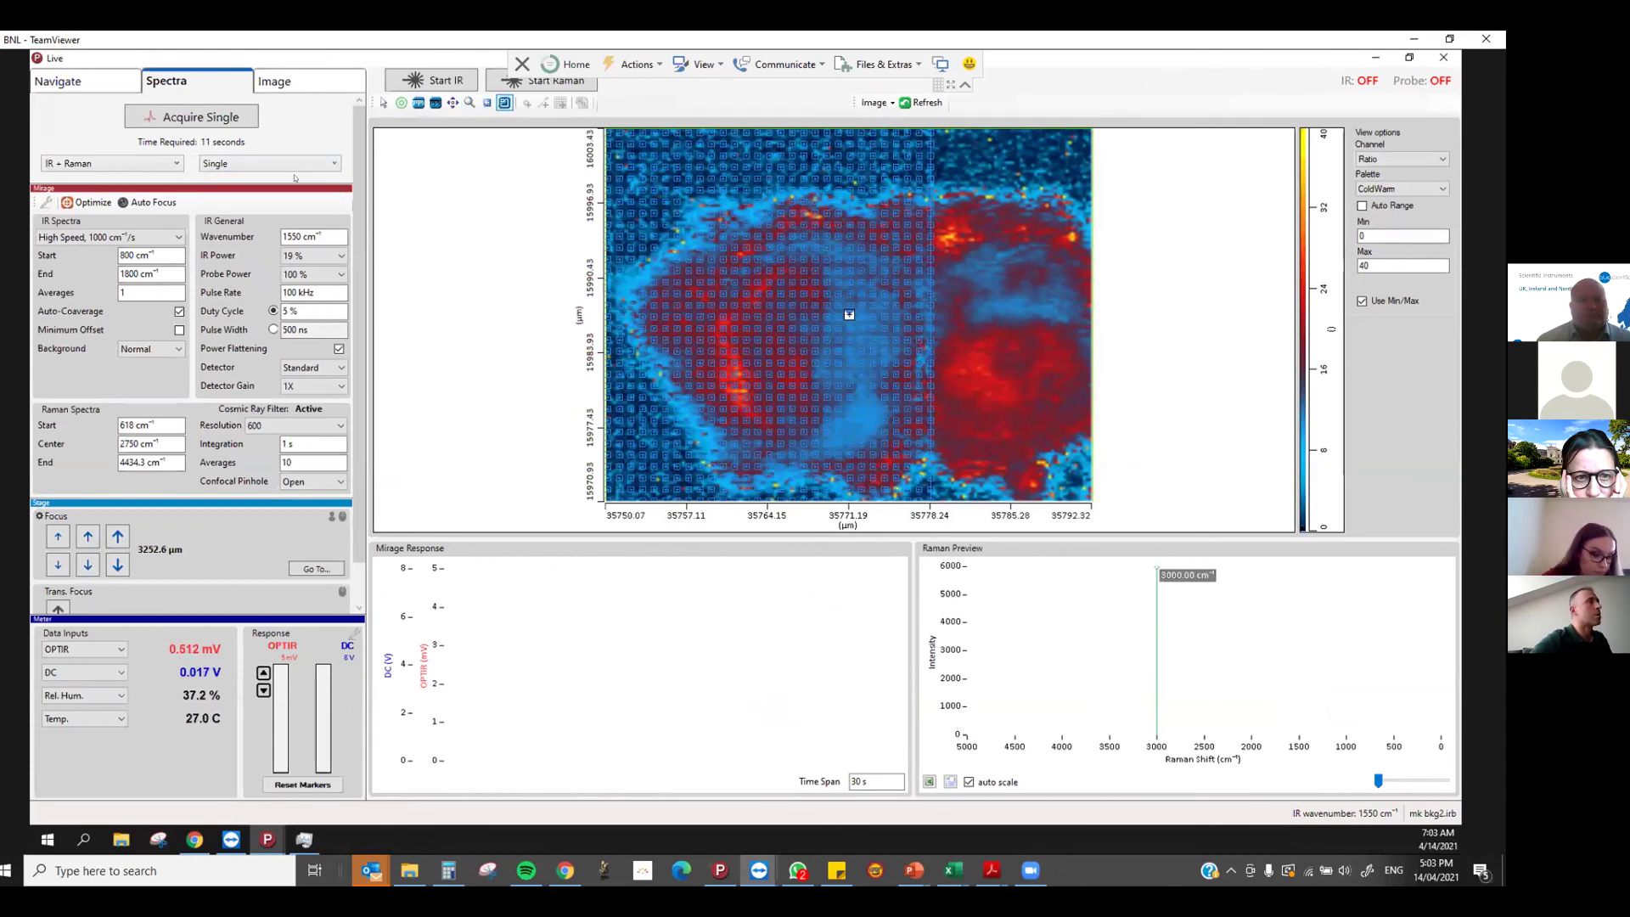
# Clear the array grid, start IR and Raman, and acquire a single spectrum pair in the lower blue region of the left particle
pyautogui.click(400, 103)
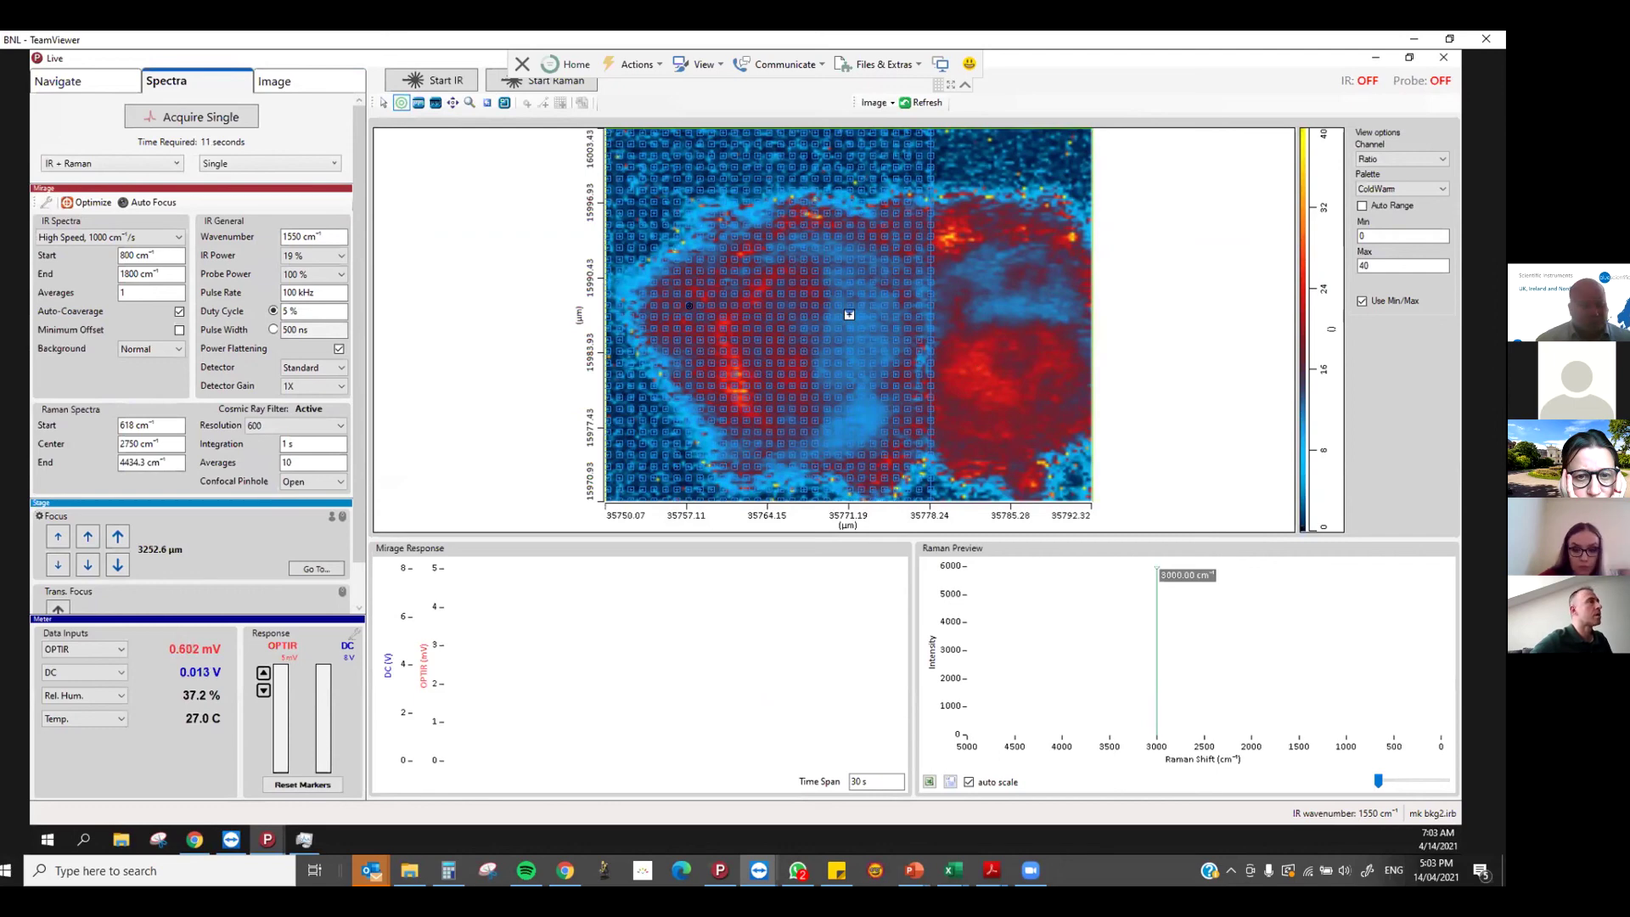
pyautogui.click(418, 101)
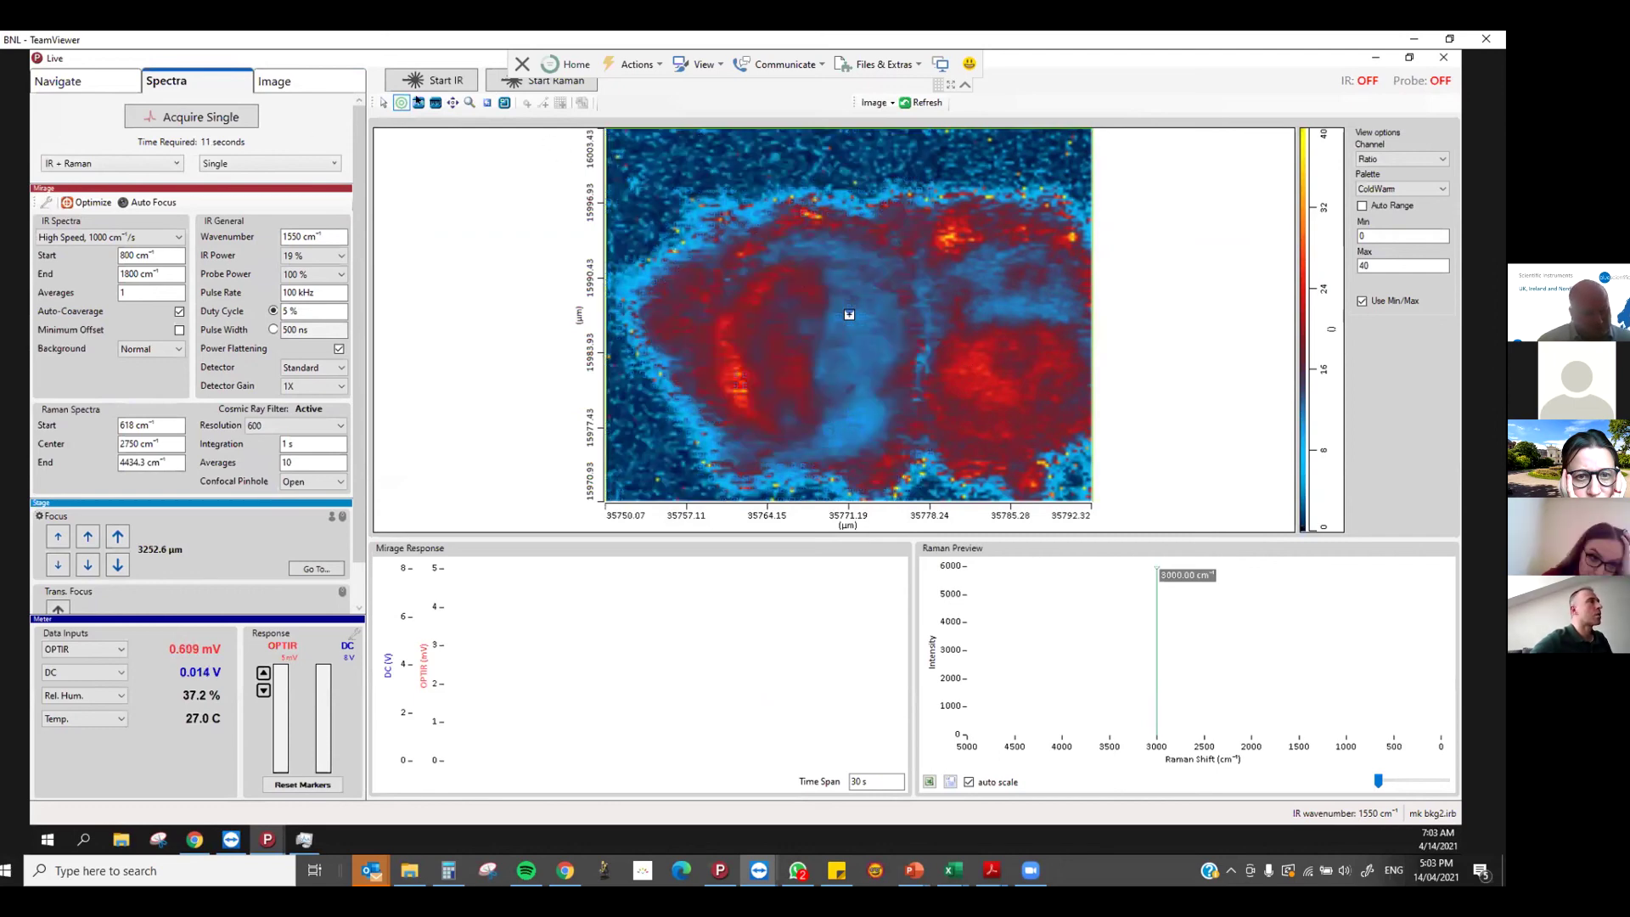
pyautogui.click(469, 85)
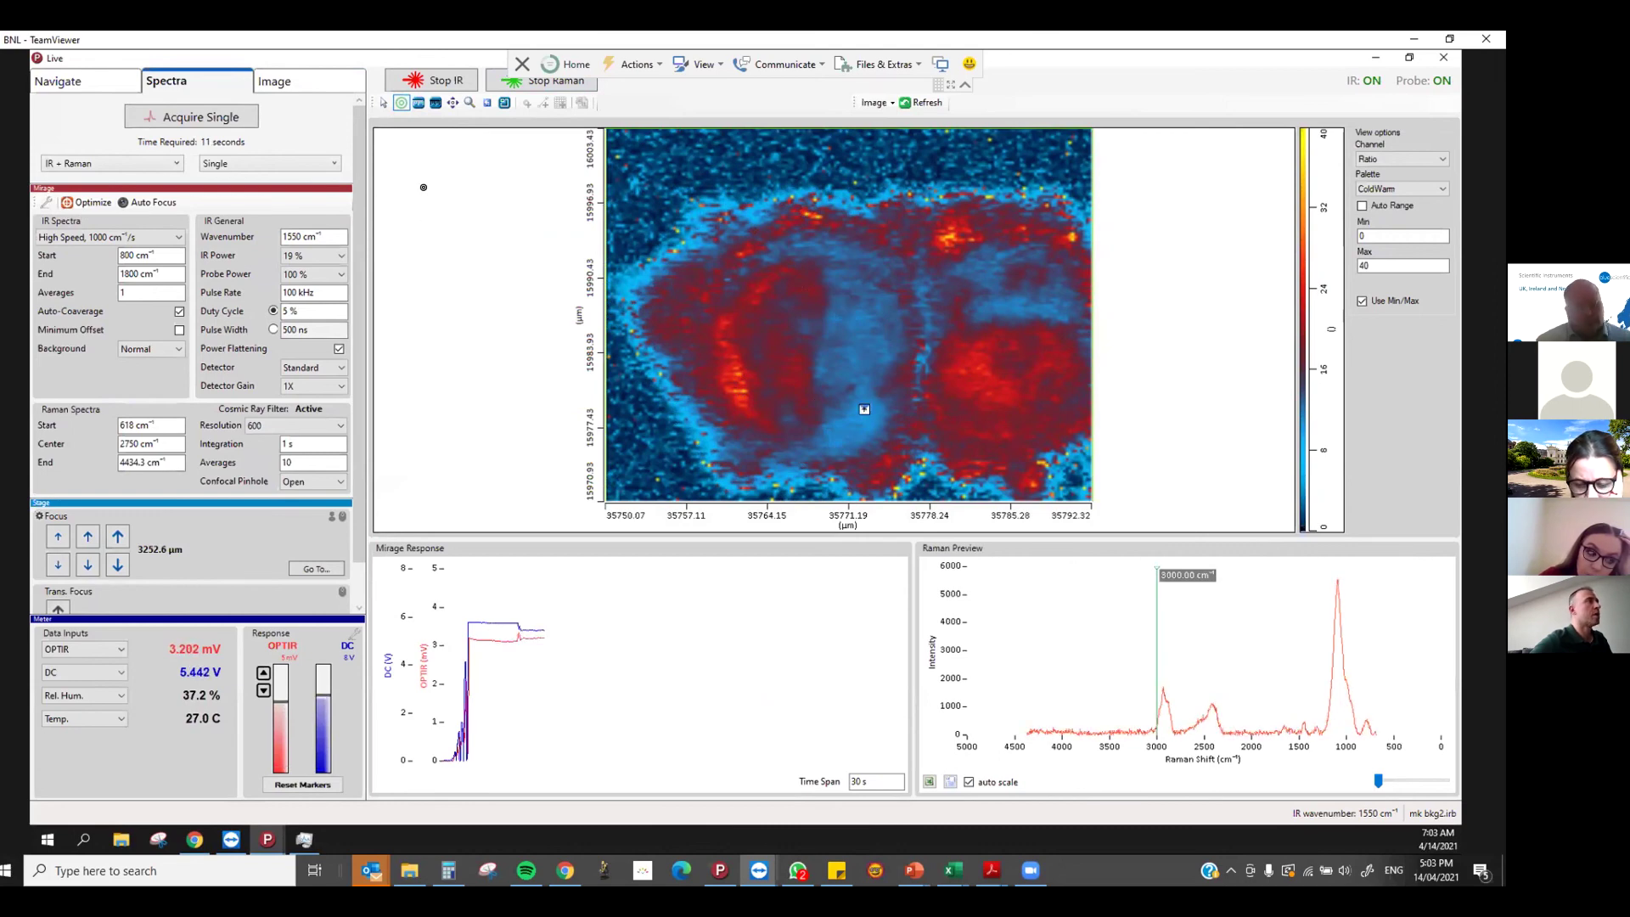
pyautogui.click(216, 115)
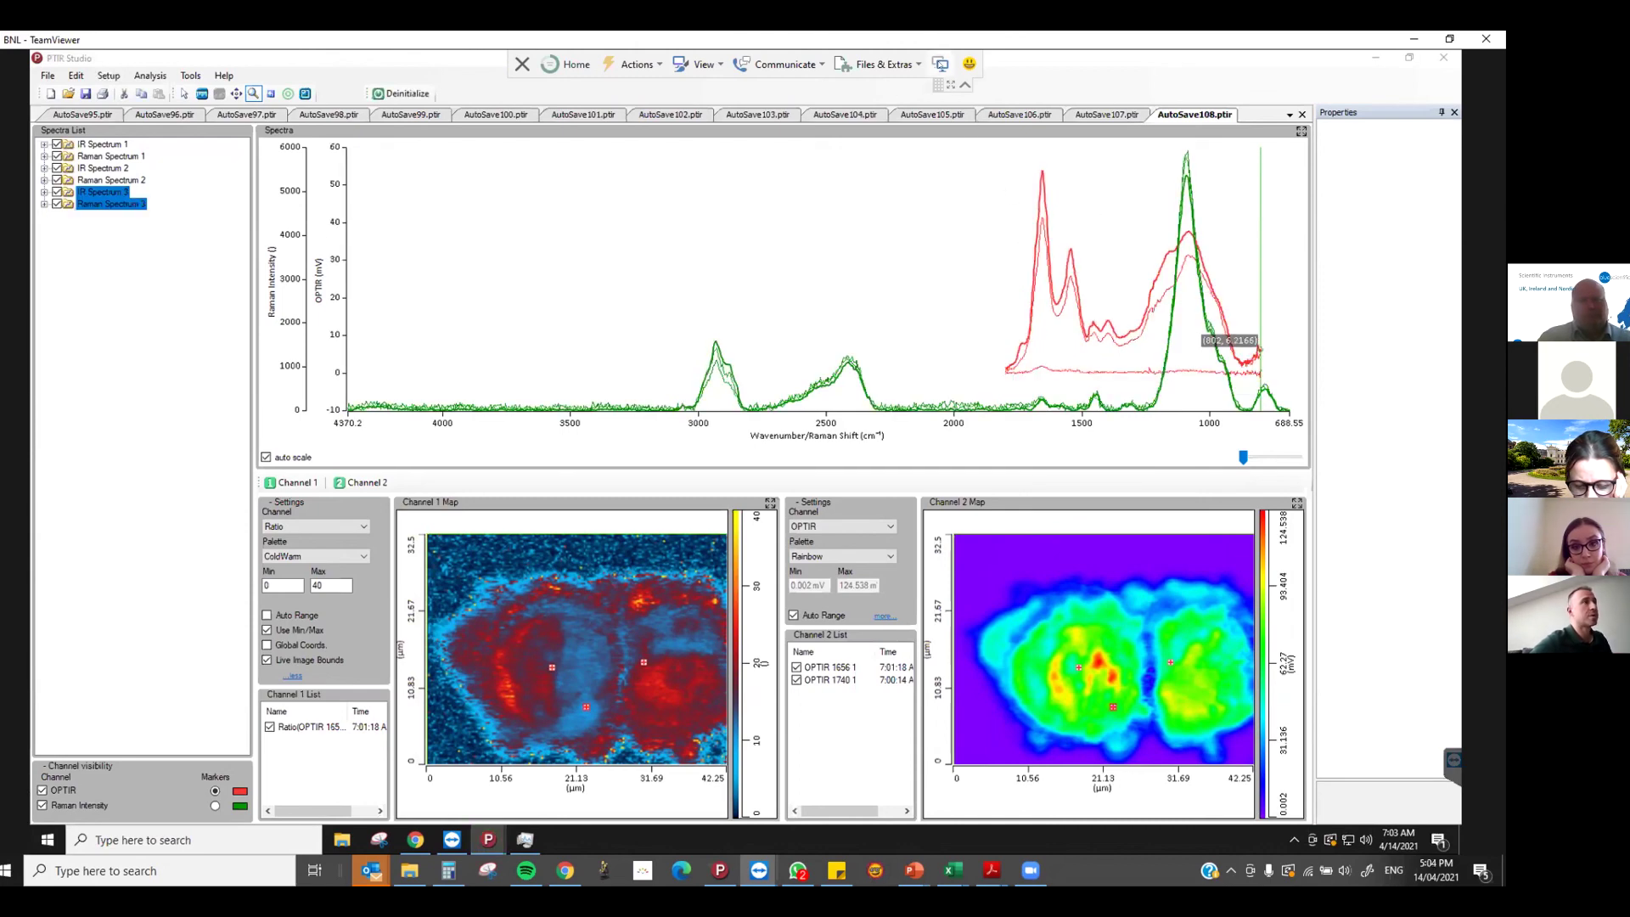
# Move the measurement spot to the bright red-yellow streak in the left particle and acquire a single IR + Raman spectrum there
pyautogui.click(941, 64)
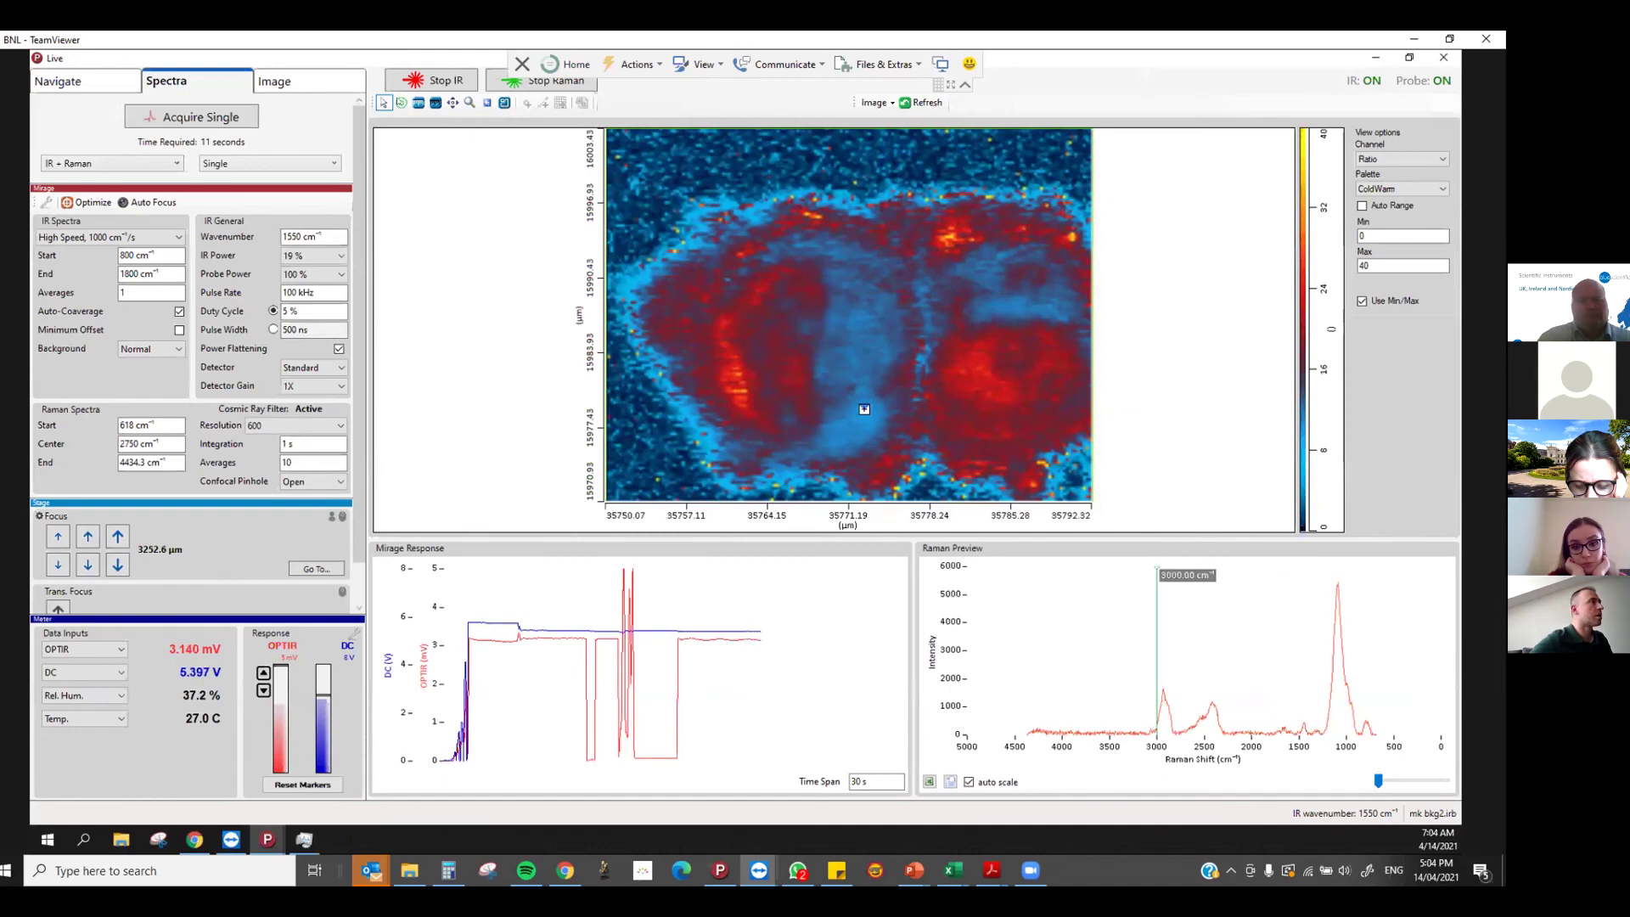
pyautogui.click(401, 103)
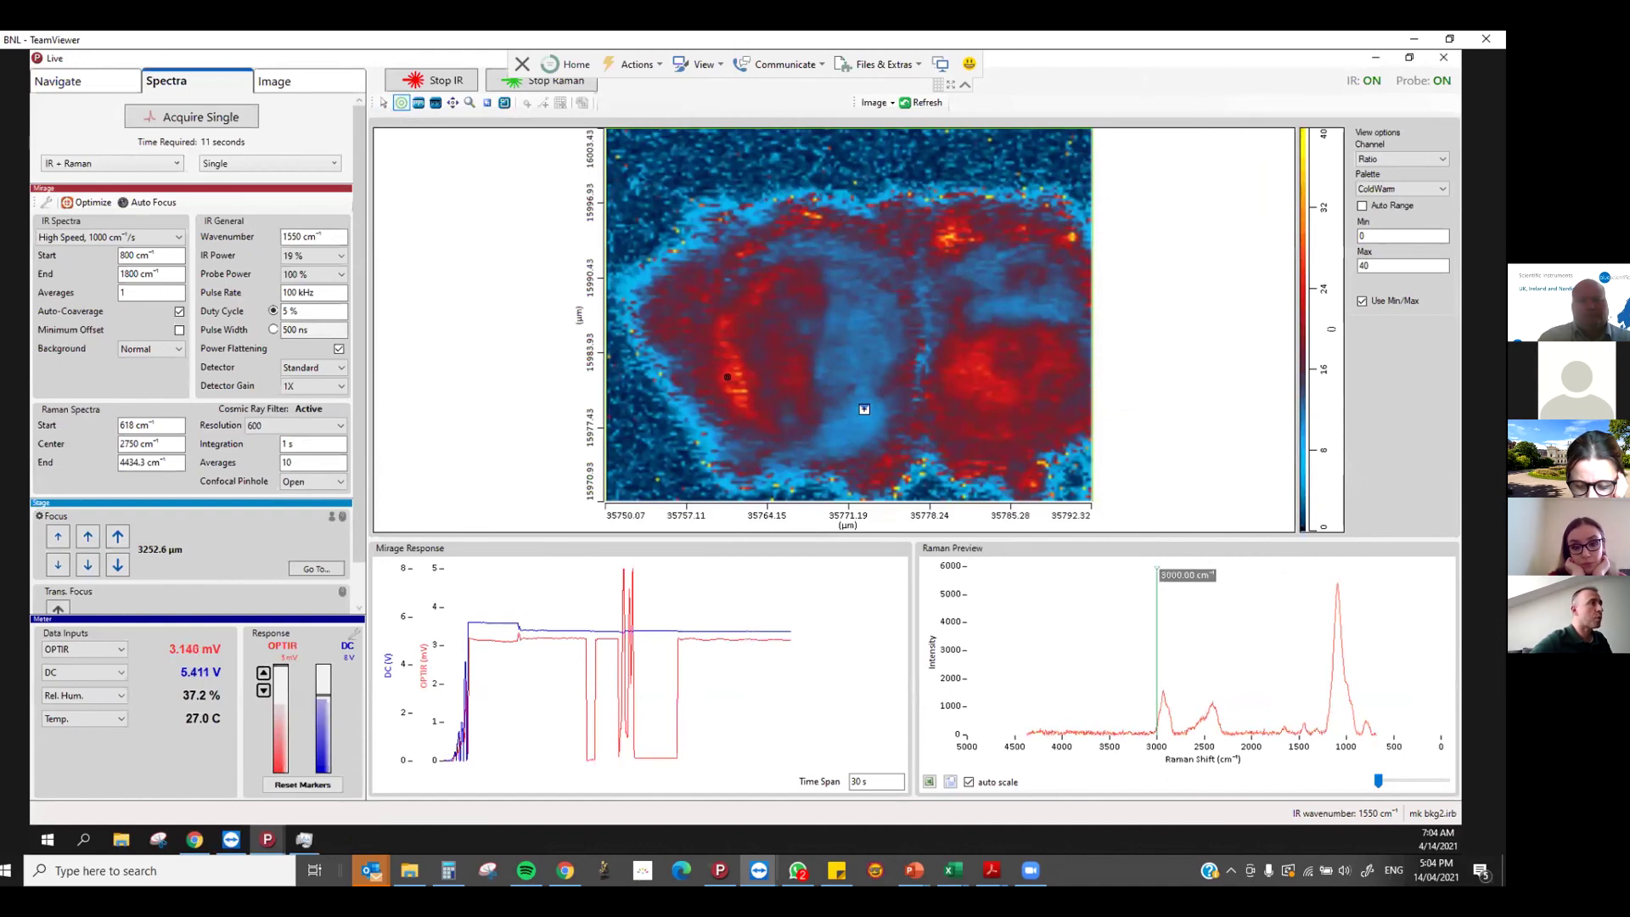
pyautogui.click(732, 379)
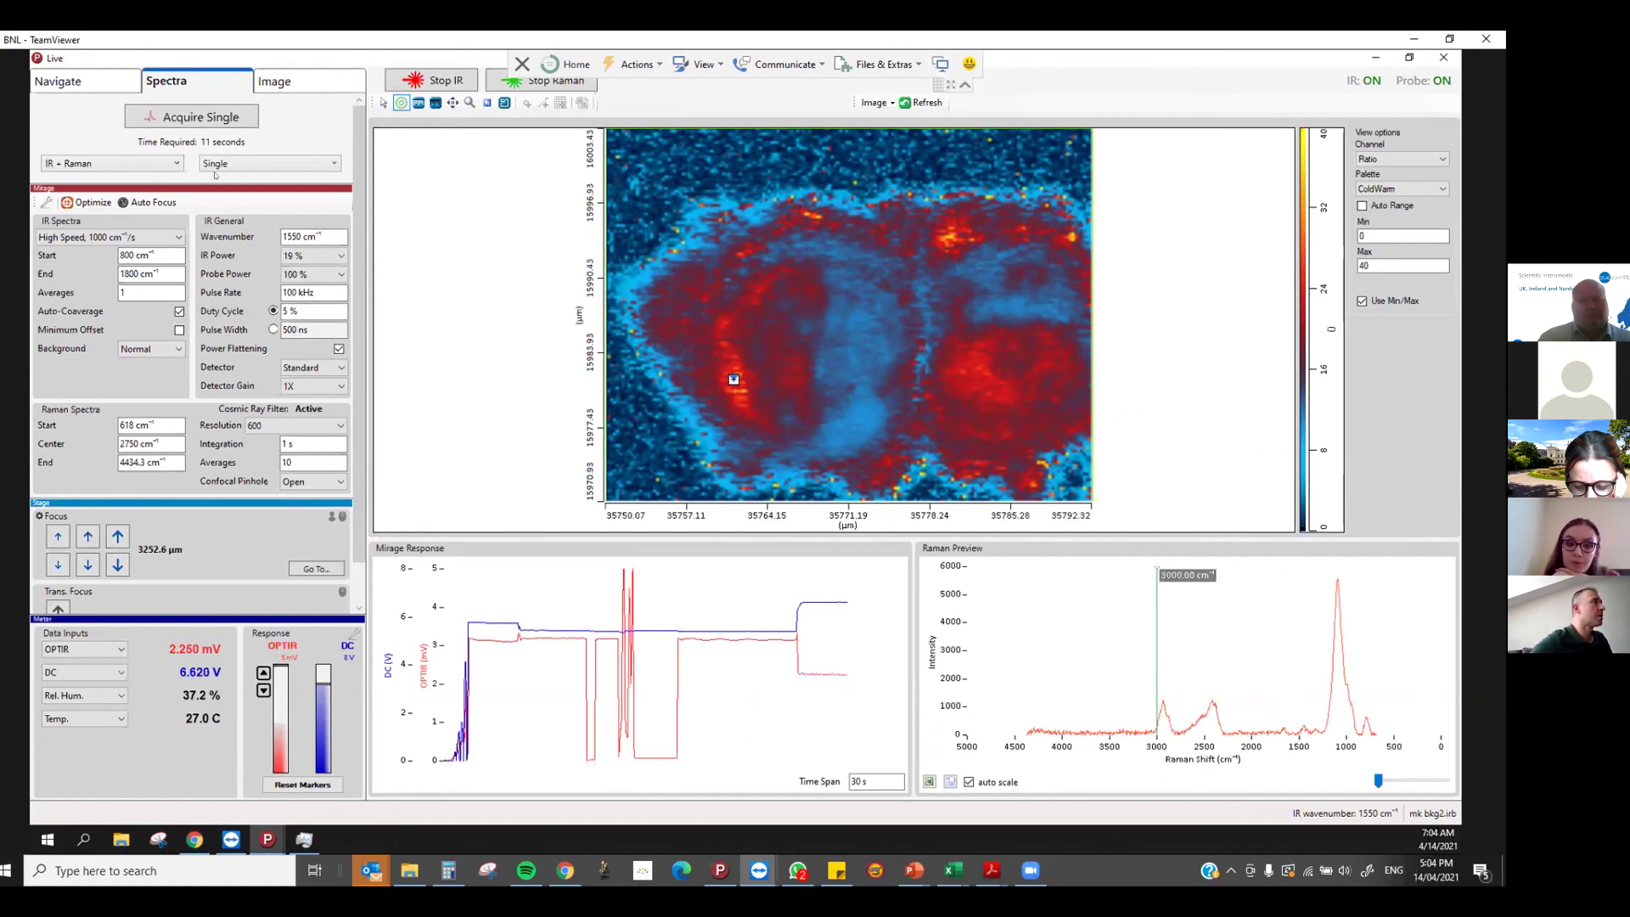
pyautogui.click(216, 119)
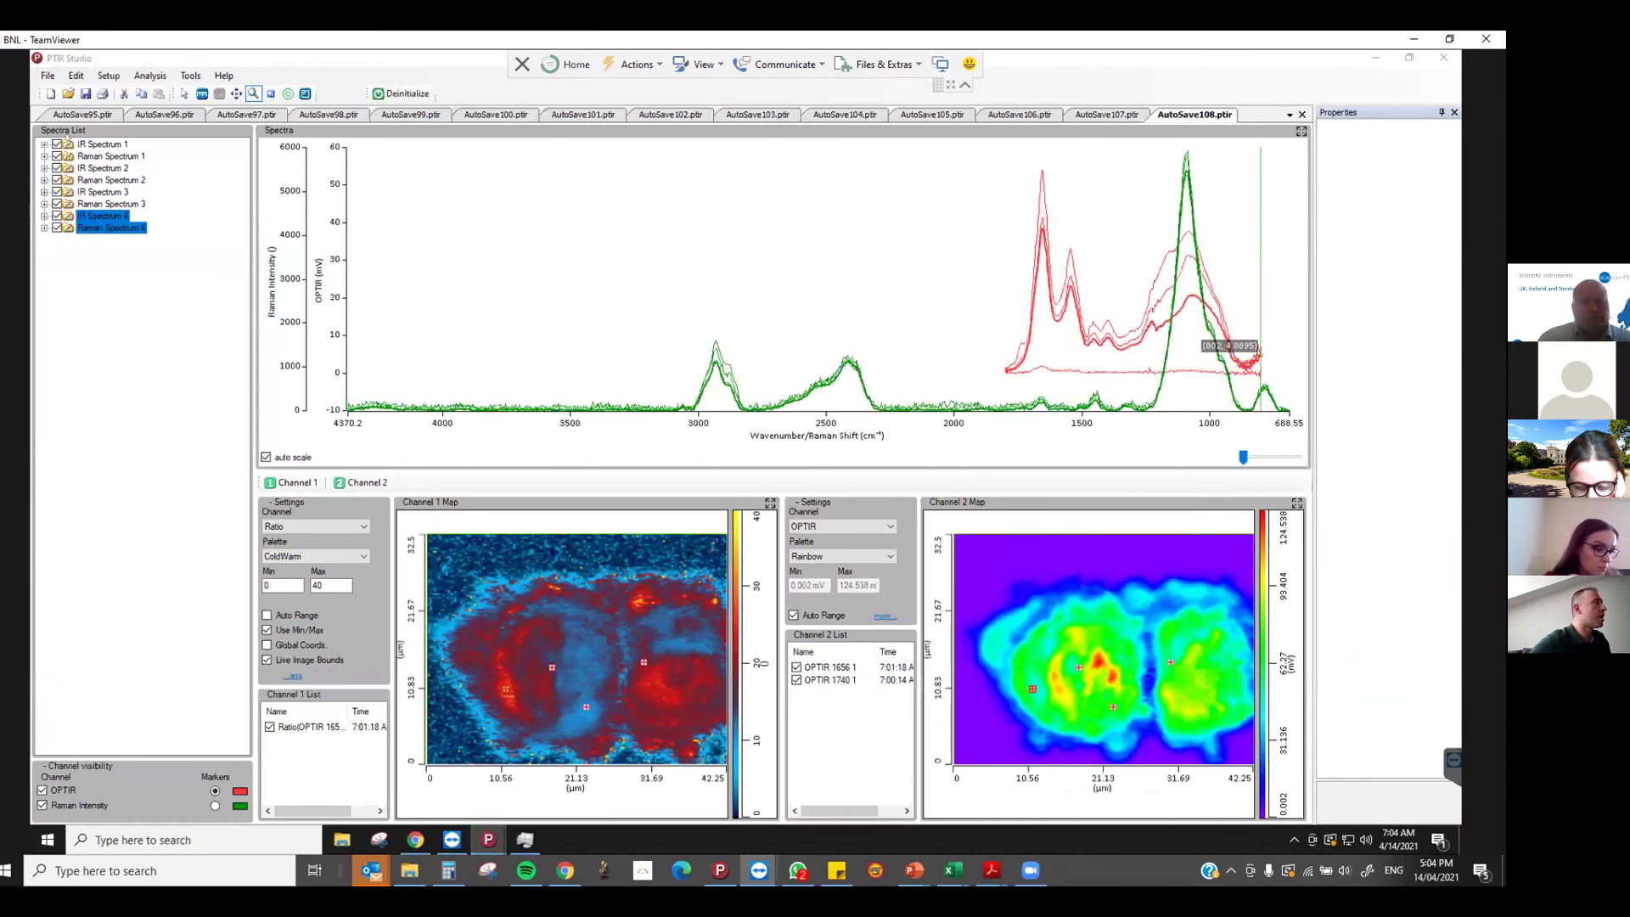
# Hide IR and Raman Spectra 1 and 2, and toggle the third spectrum pair, leaving Spectra 3 and 4 shown for comparison
pyautogui.click(57, 145)
pyautogui.click(56, 156)
pyautogui.click(56, 168)
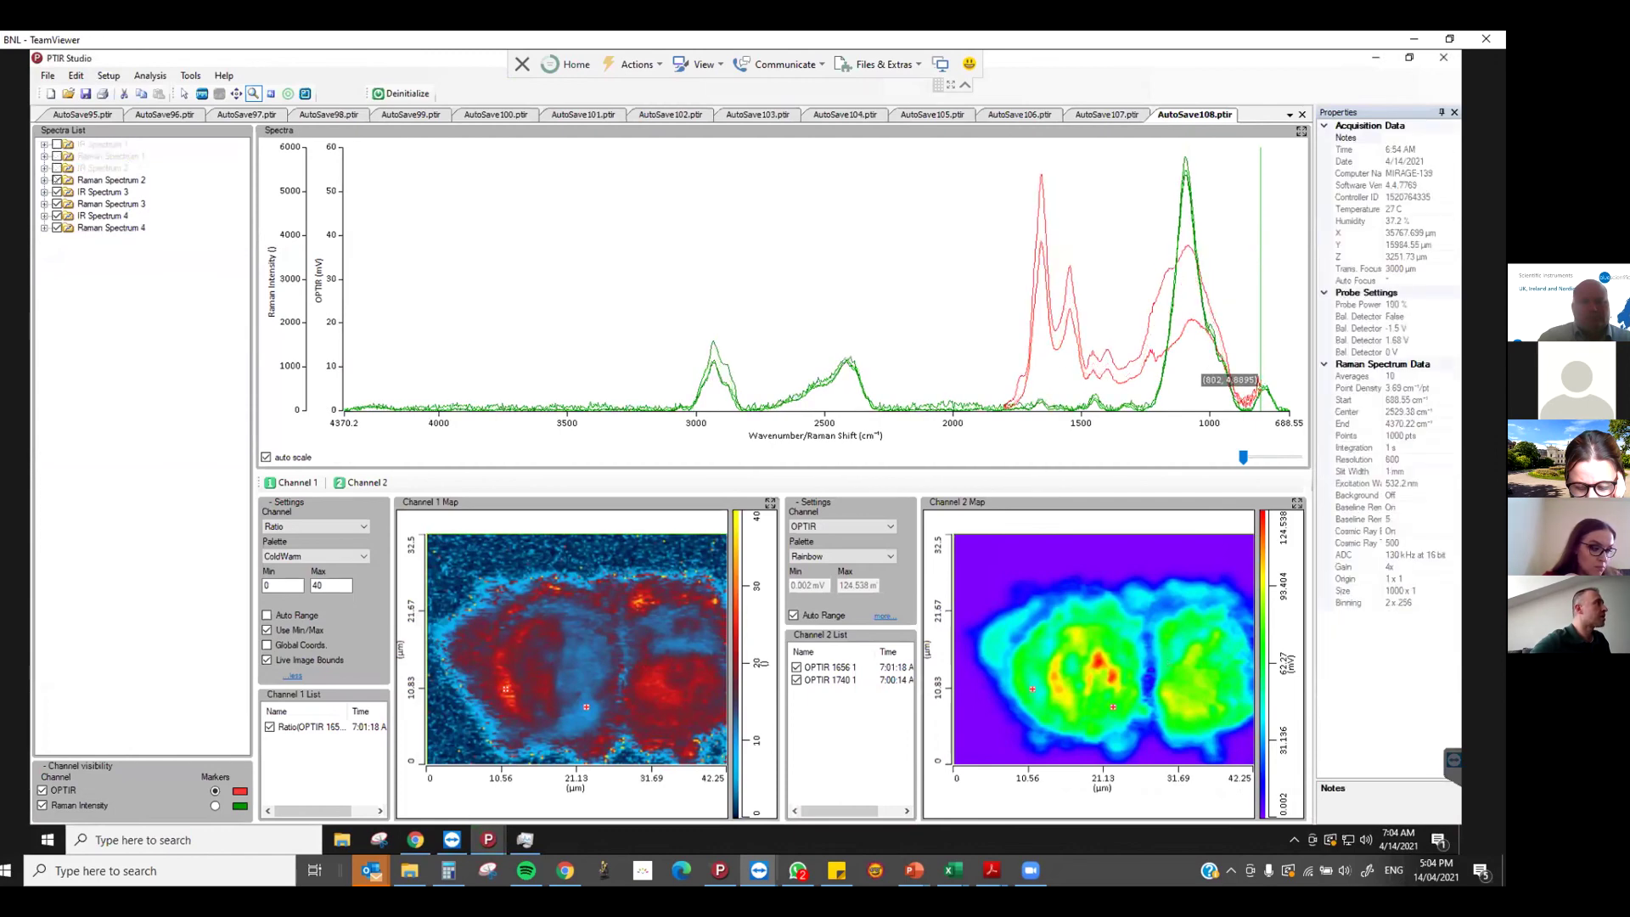
pyautogui.click(56, 180)
pyautogui.click(56, 191)
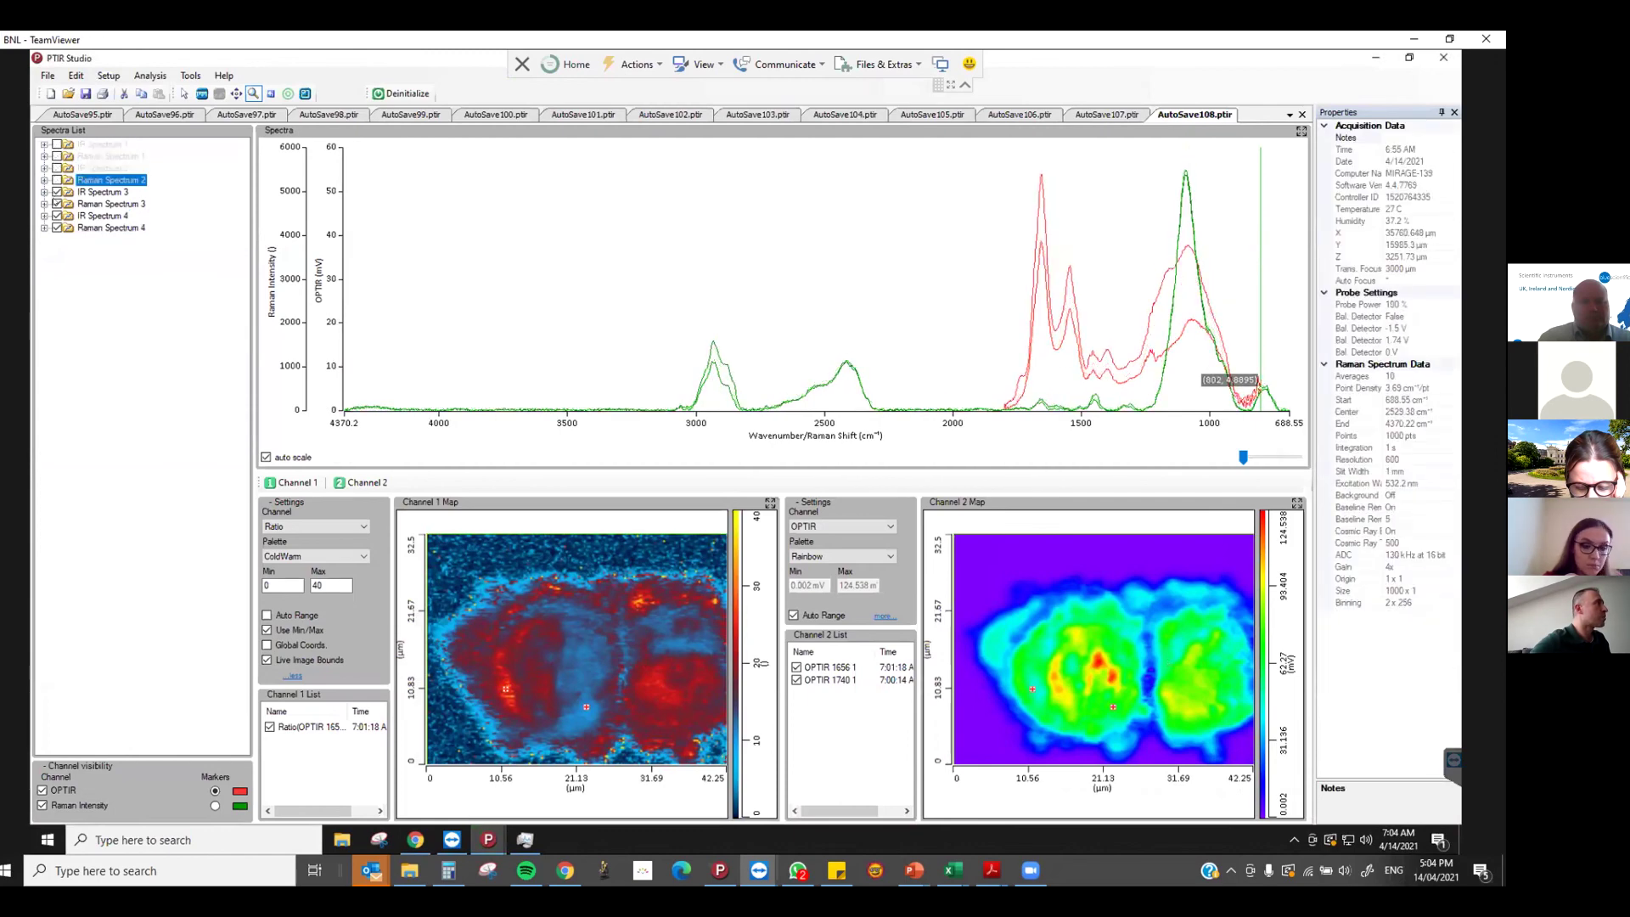
pyautogui.click(56, 192)
pyautogui.click(57, 204)
pyautogui.click(61, 192)
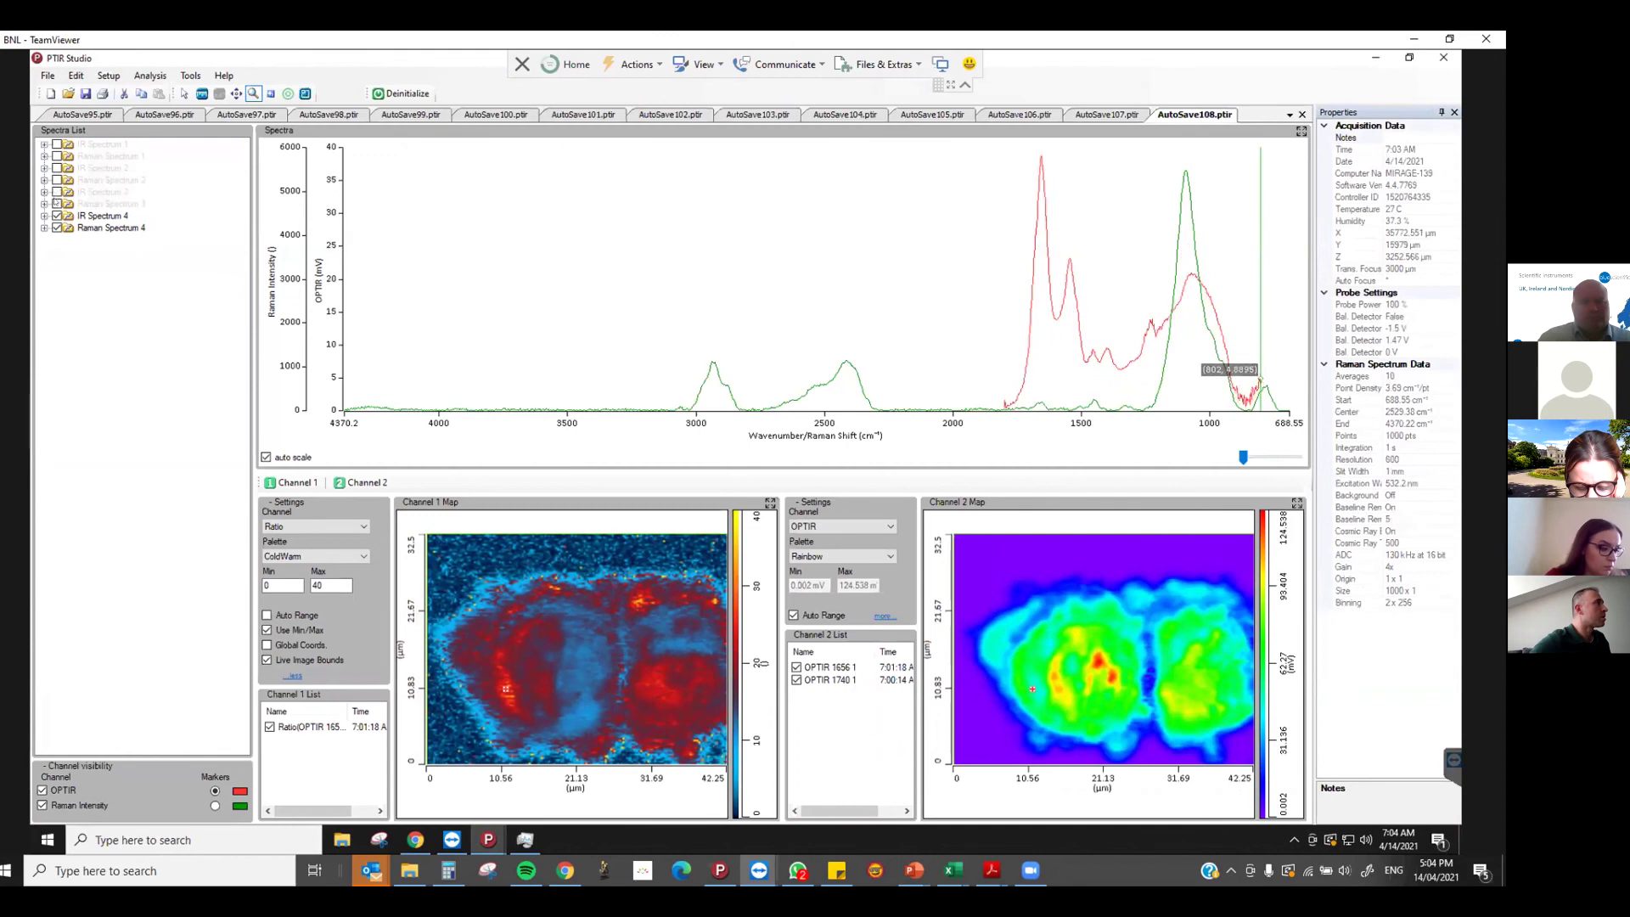
pyautogui.click(61, 192)
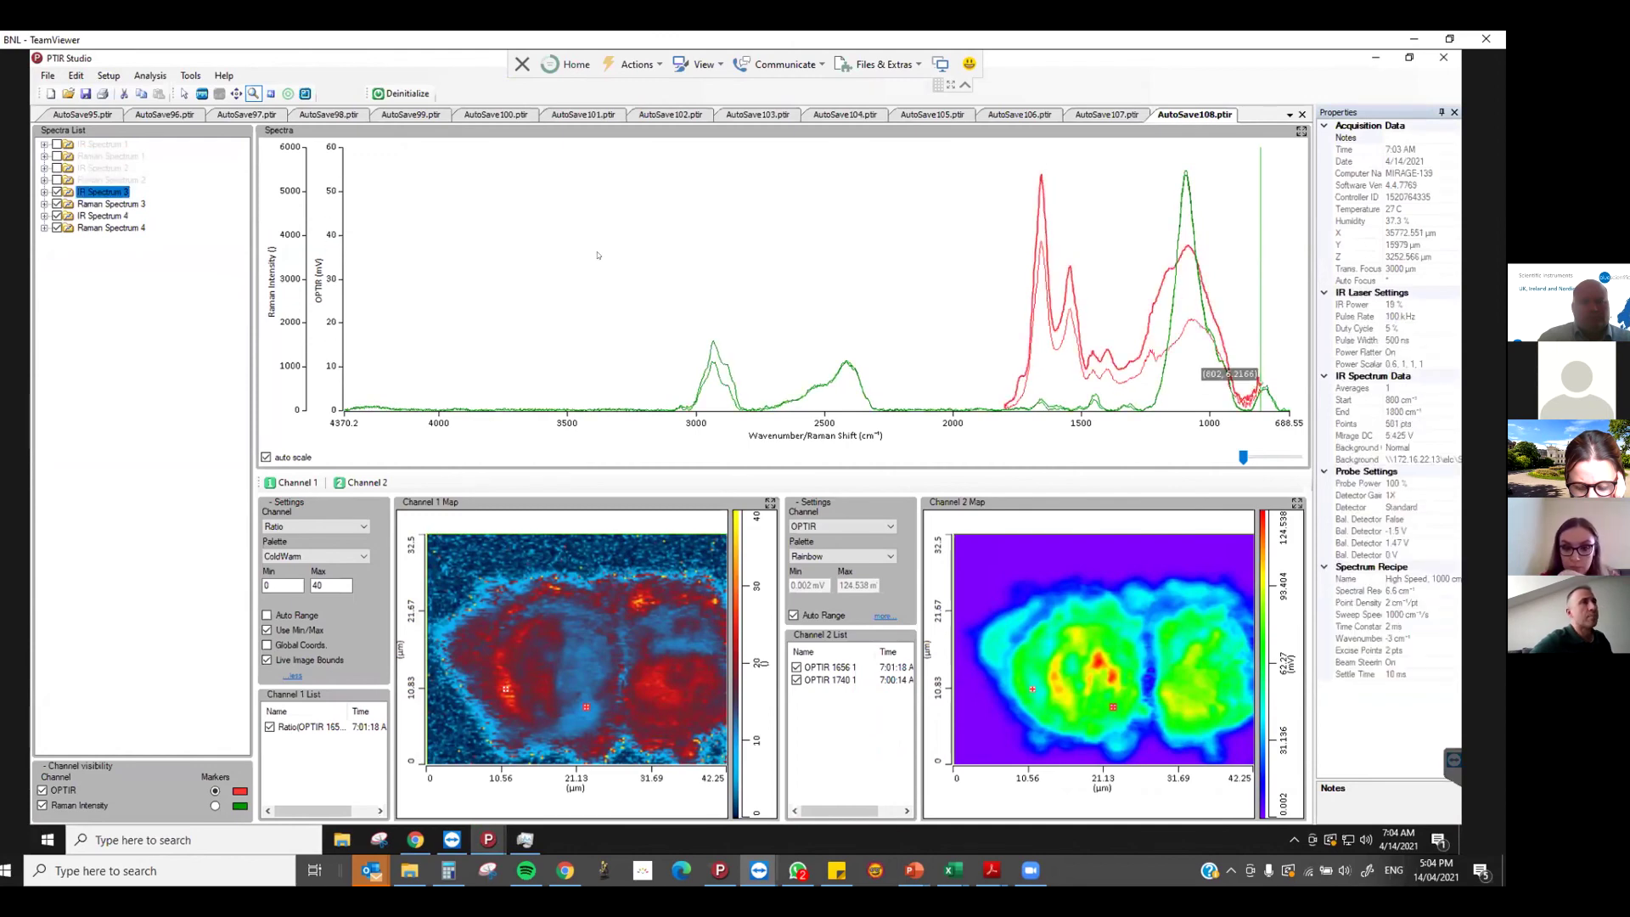